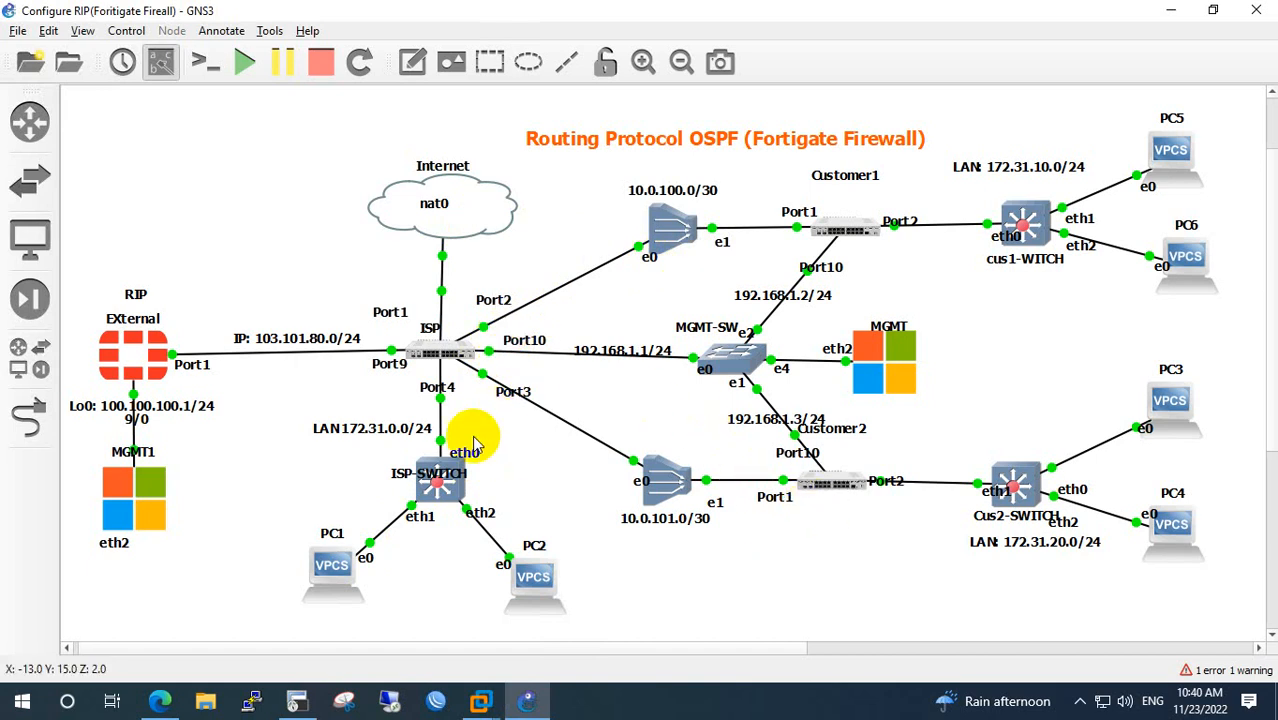
Move the Customer1 label closer to its firewall and place the Customer2 label beneath its own firewall in the topology.
click(448, 358)
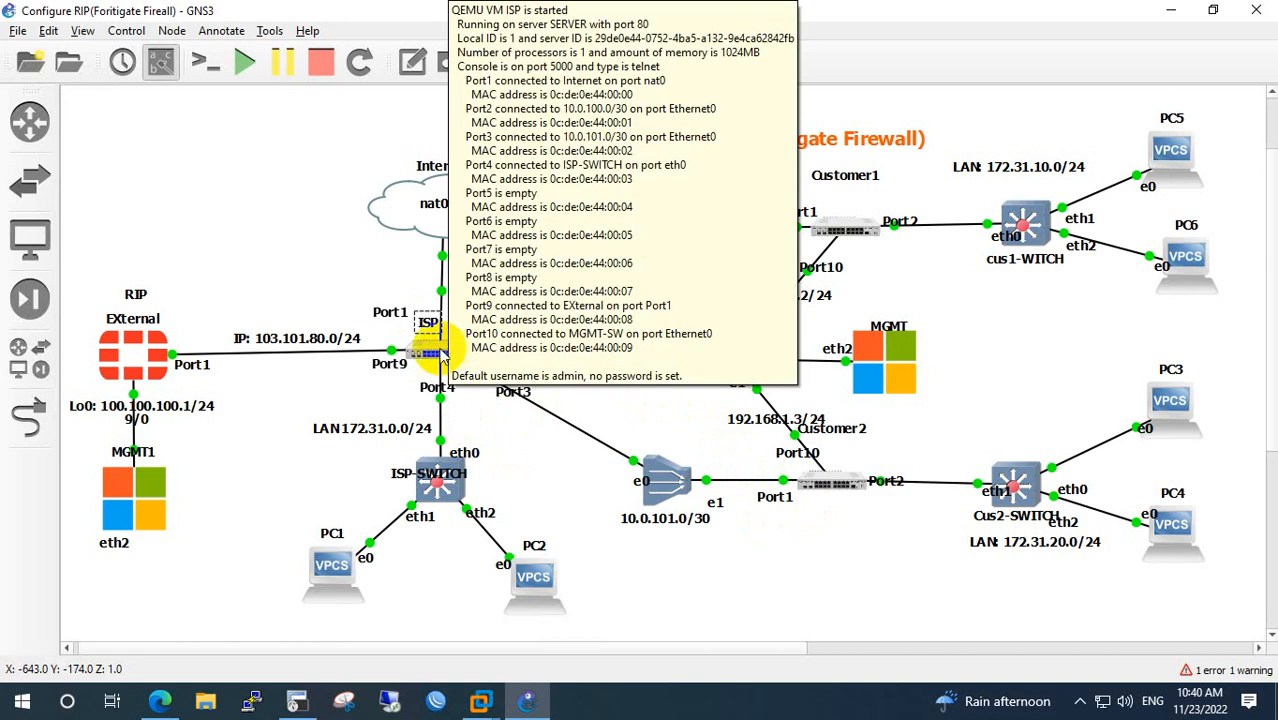
drag(865, 183, 873, 195)
click(868, 218)
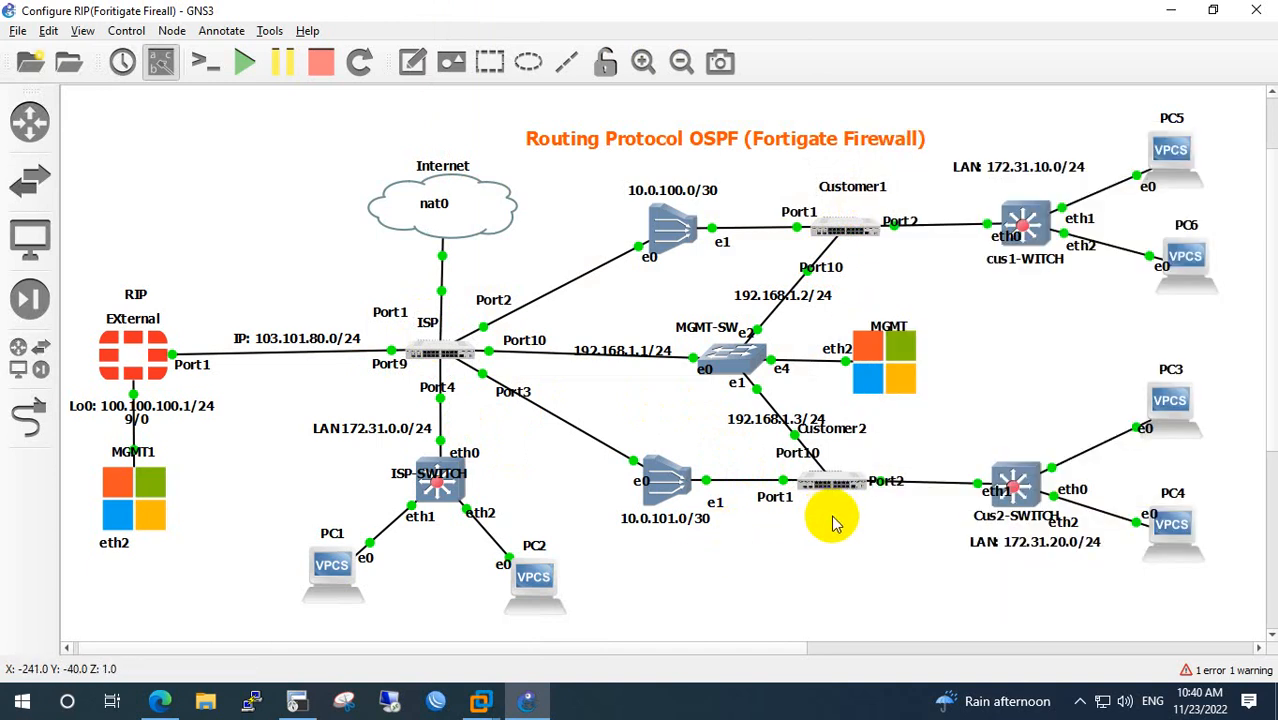
drag(838, 433, 842, 517)
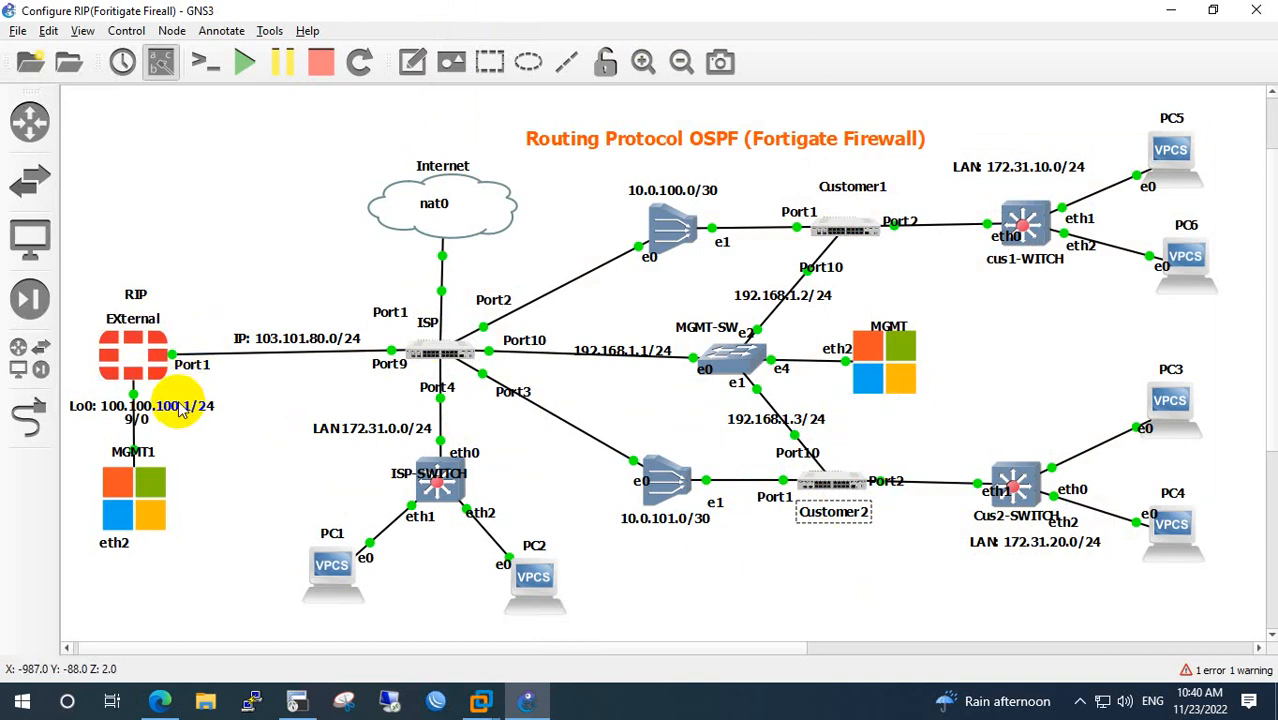
Examine the External RIP firewall with its MGMT1 host and check the Customer1 firewall's port connections.
drag(89, 262, 211, 529)
click(211, 528)
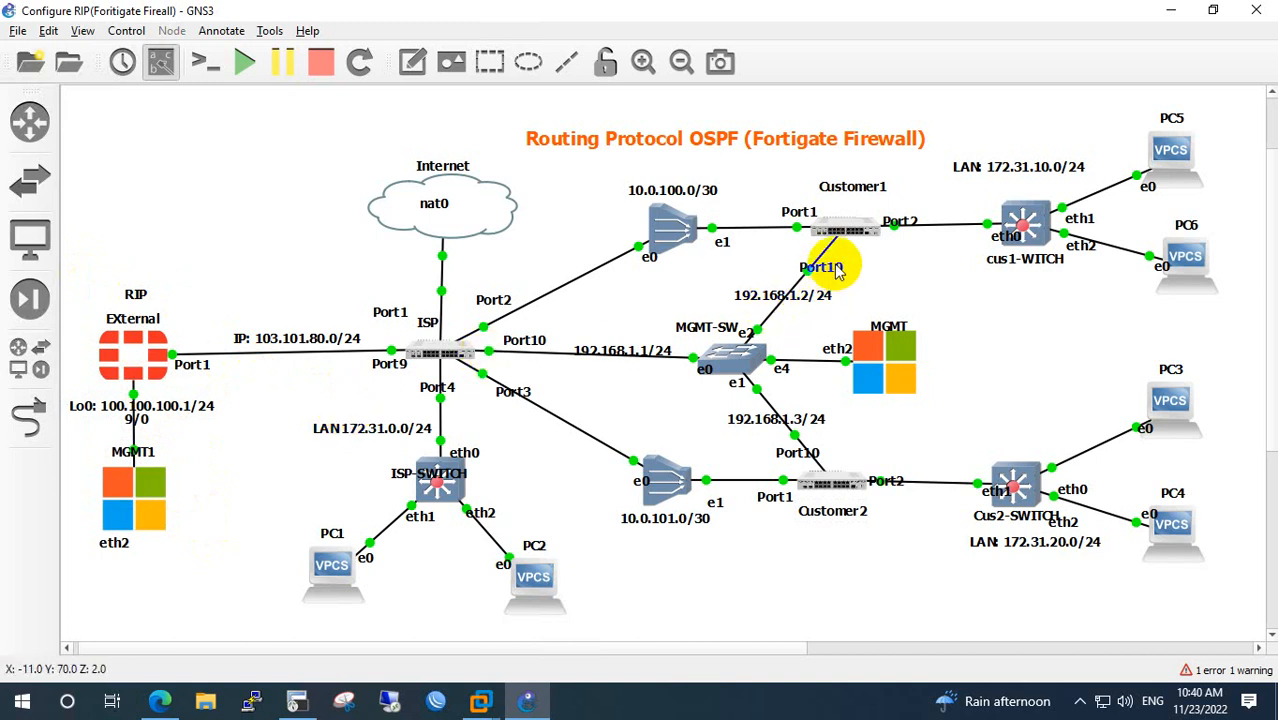
mouse_move(838, 272)
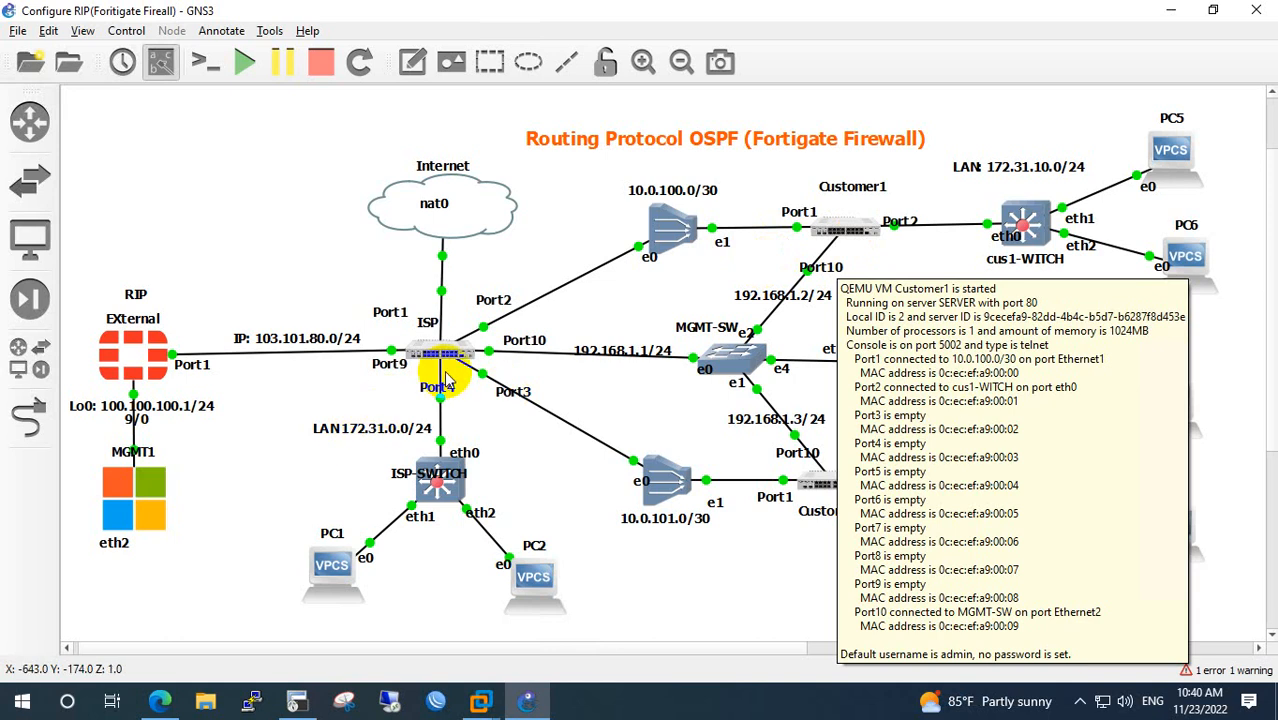
Nudge the 10.0.101.0/30 and 10.0.100.0/30 link labels into place beside their switches.
click(668, 528)
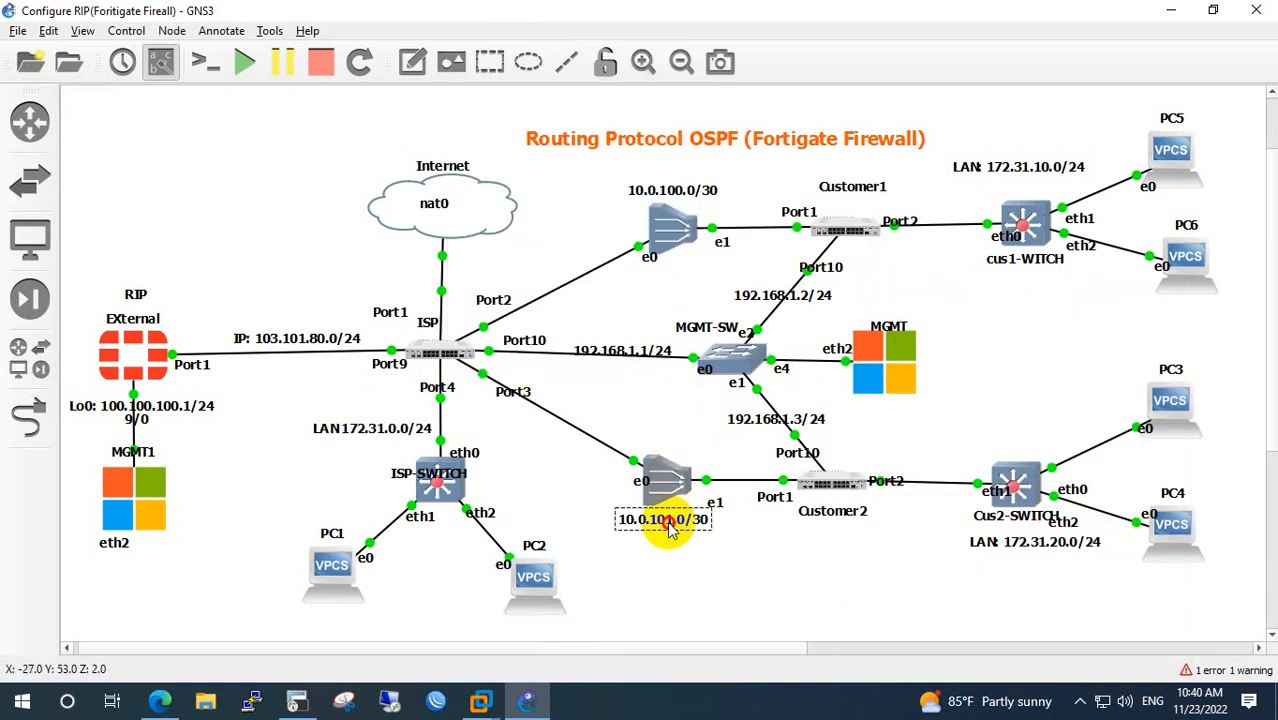
drag(668, 528, 664, 531)
click(678, 566)
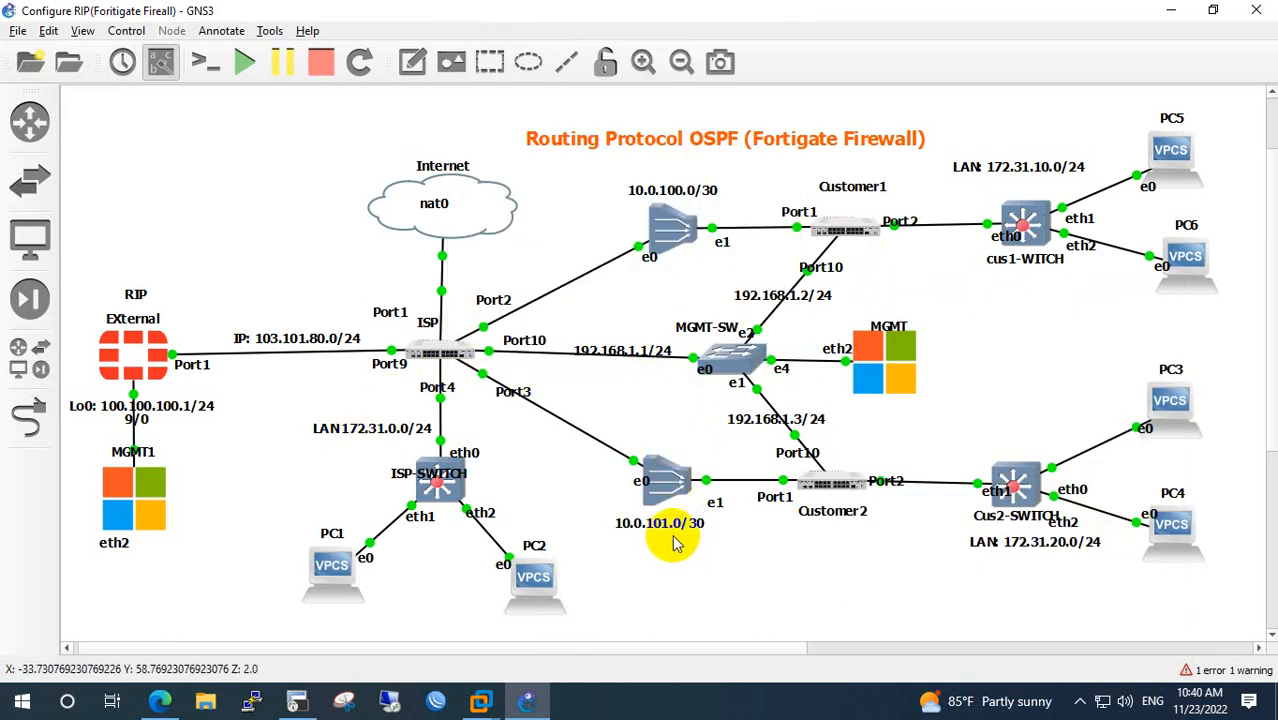
click(672, 530)
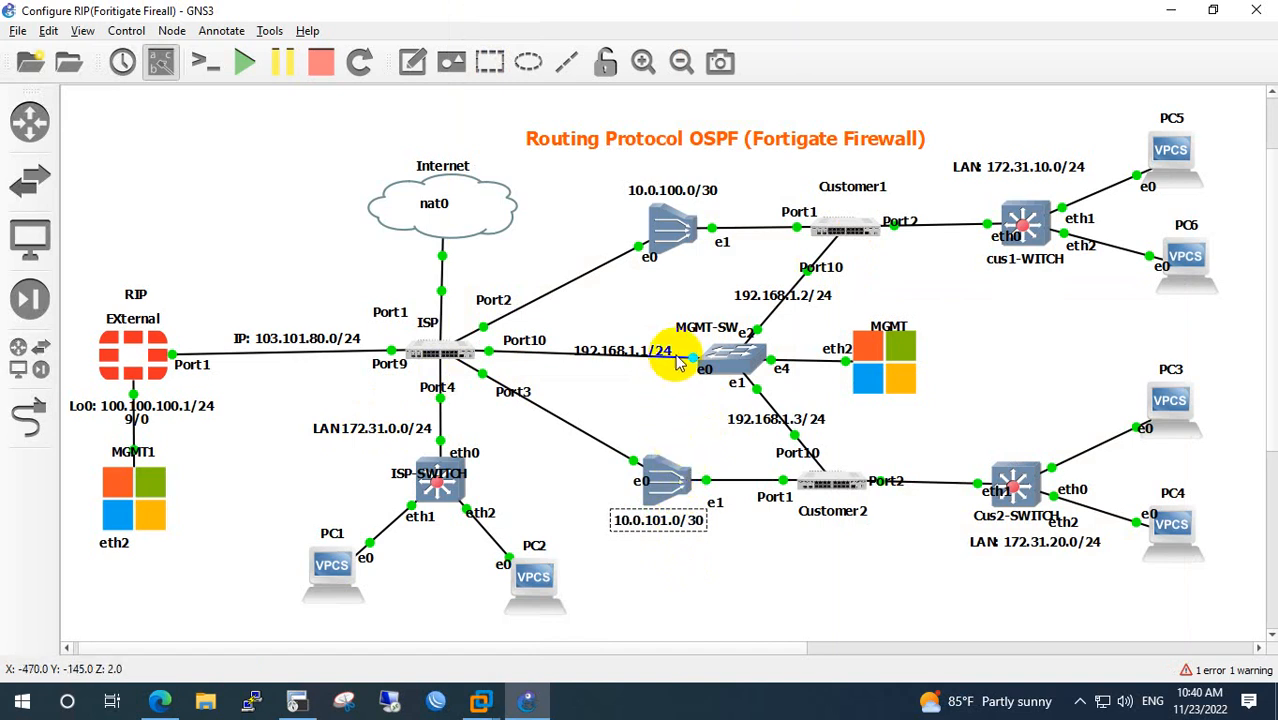
drag(680, 190, 672, 193)
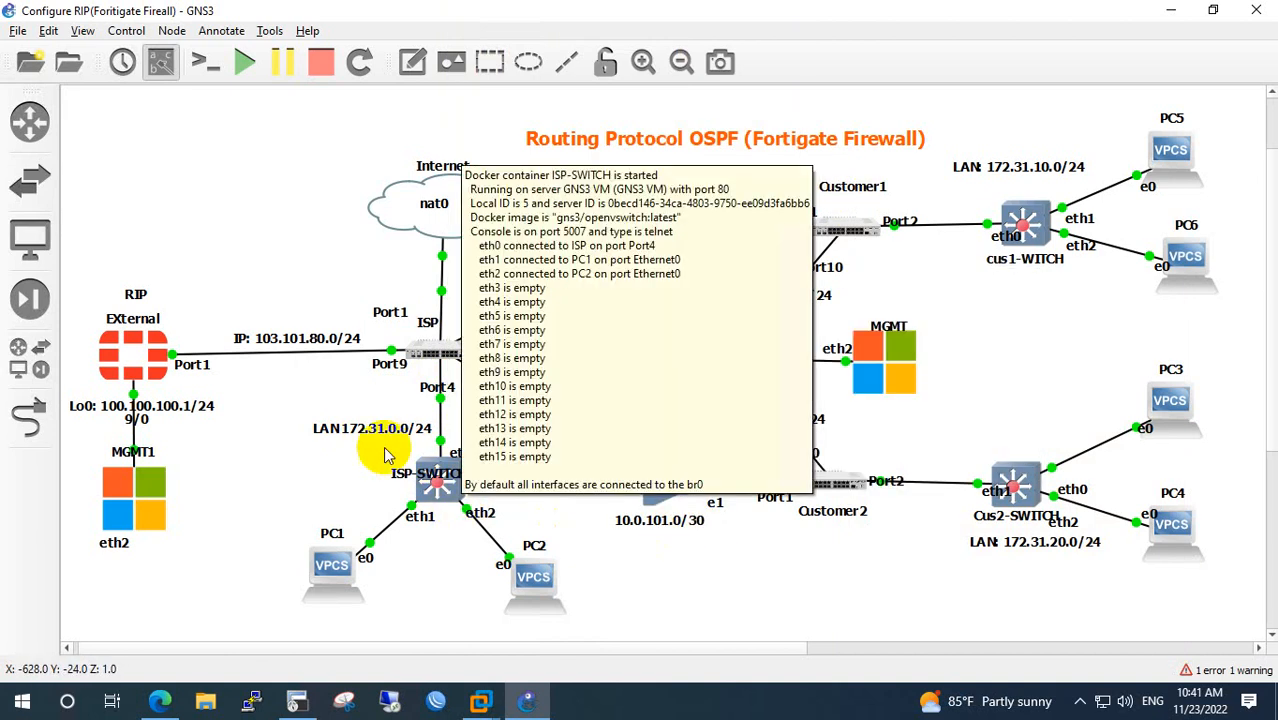
click(359, 430)
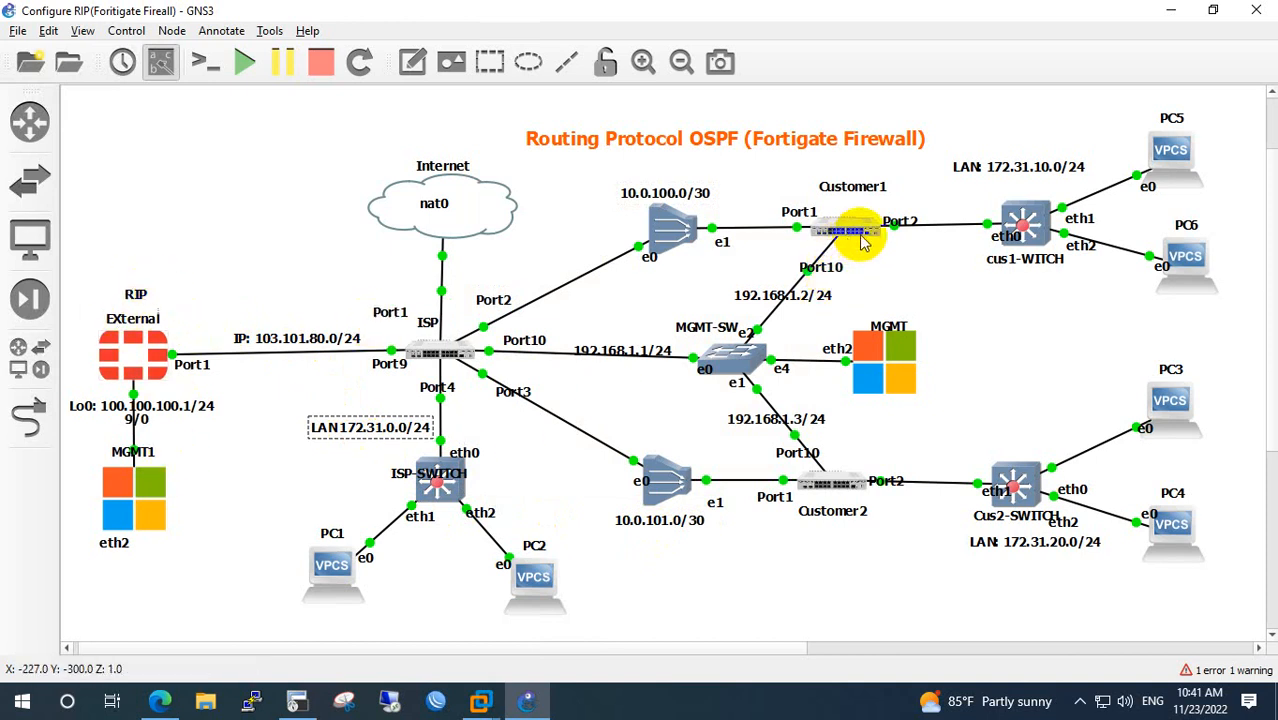
Move the Customer1 and Customer2 names and their Port1 and Port2 labels clear of the devices and links.
drag(852, 190, 863, 201)
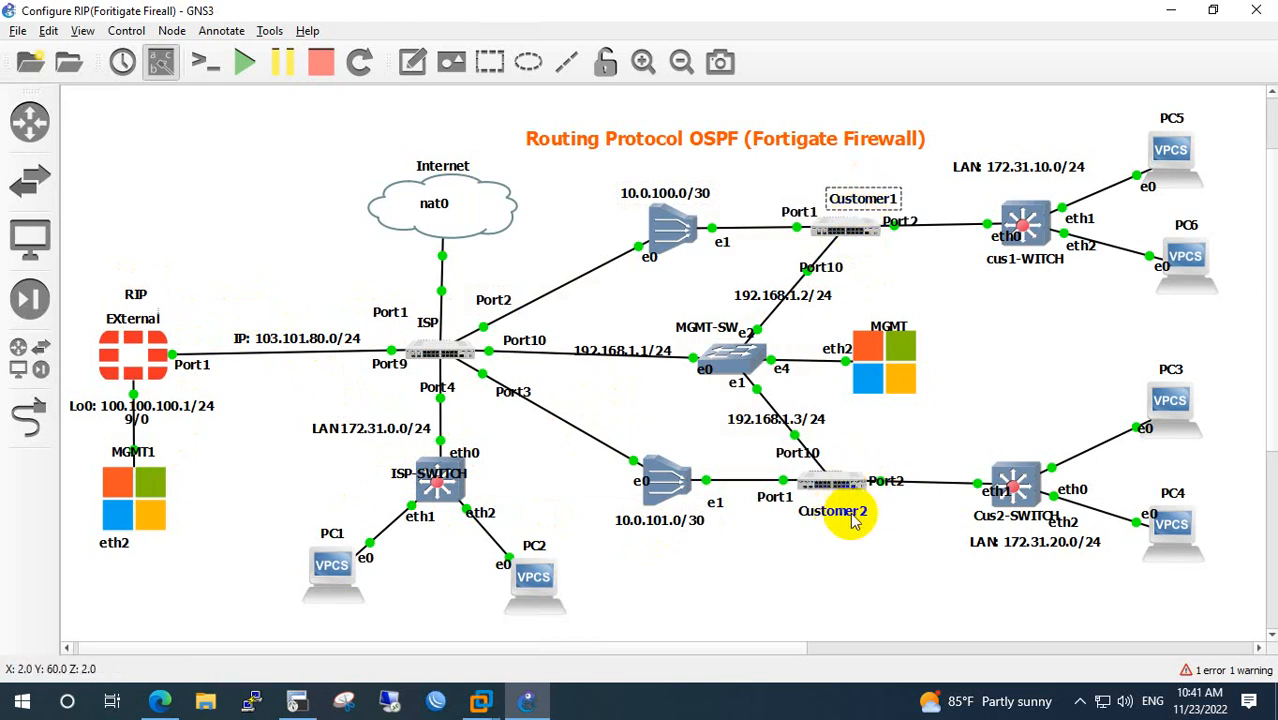
drag(805, 214, 789, 213)
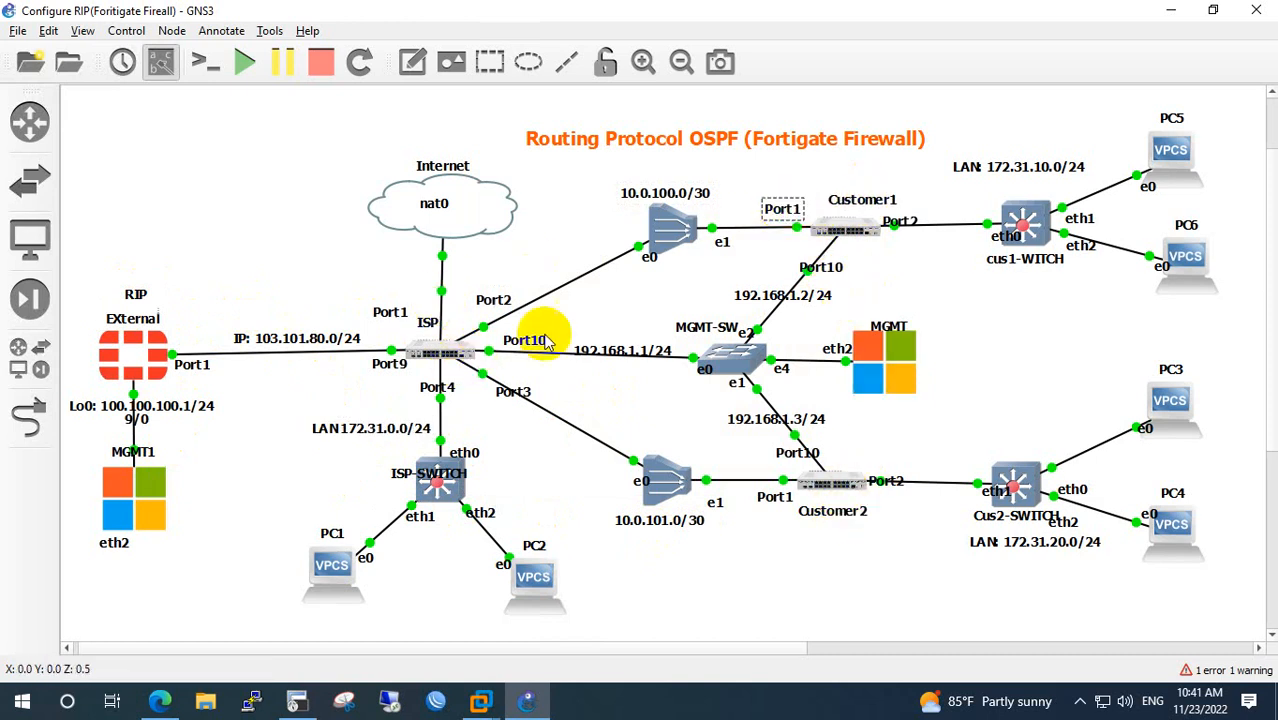
drag(900, 220, 905, 240)
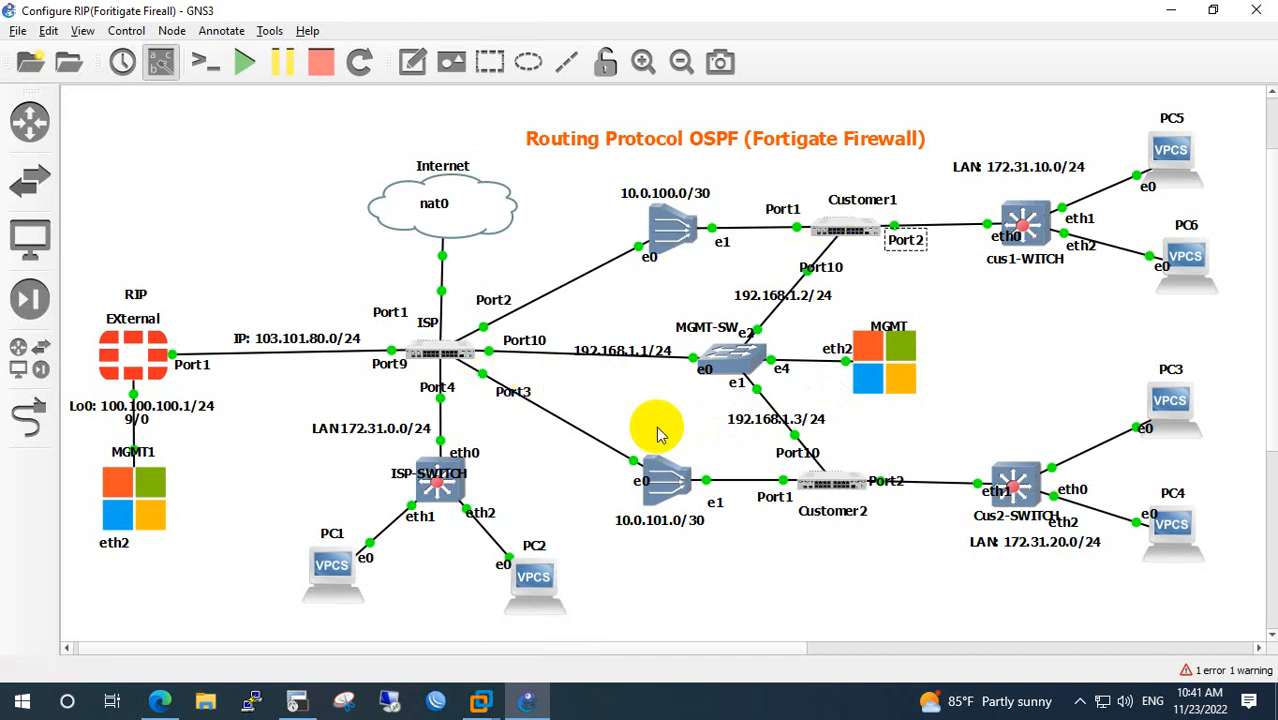
click(824, 515)
drag(824, 515, 827, 522)
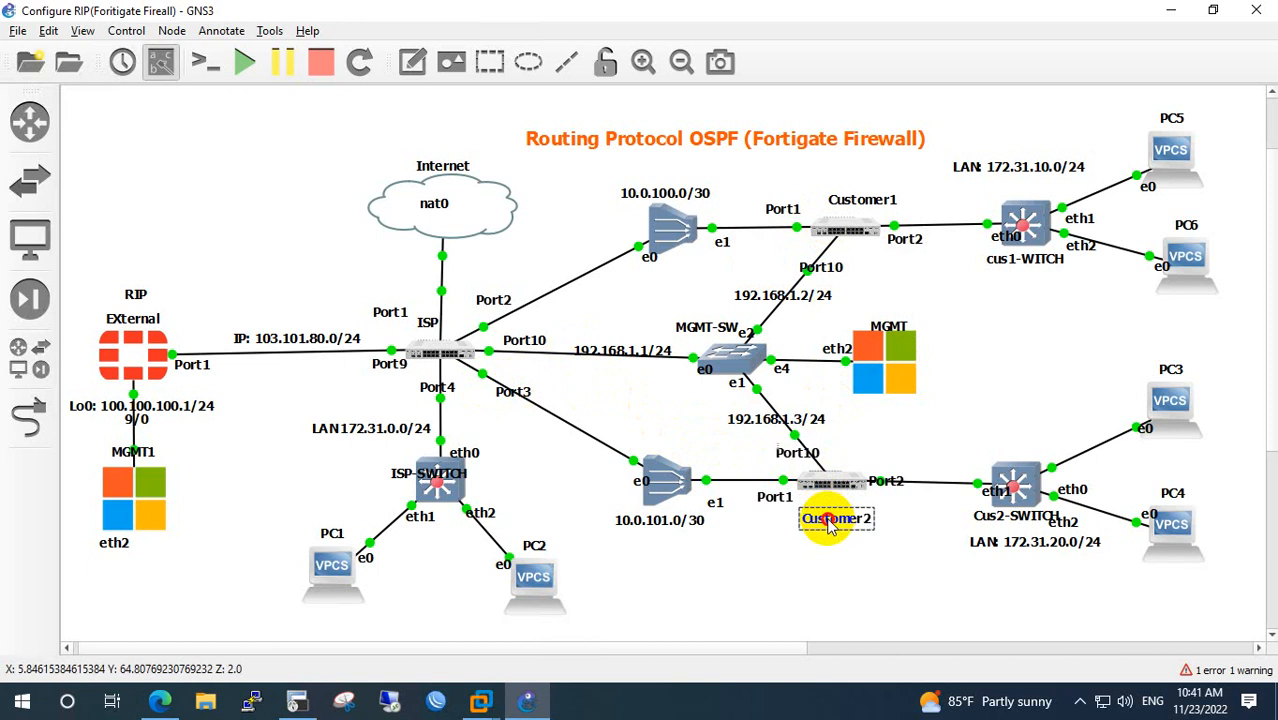
click(775, 497)
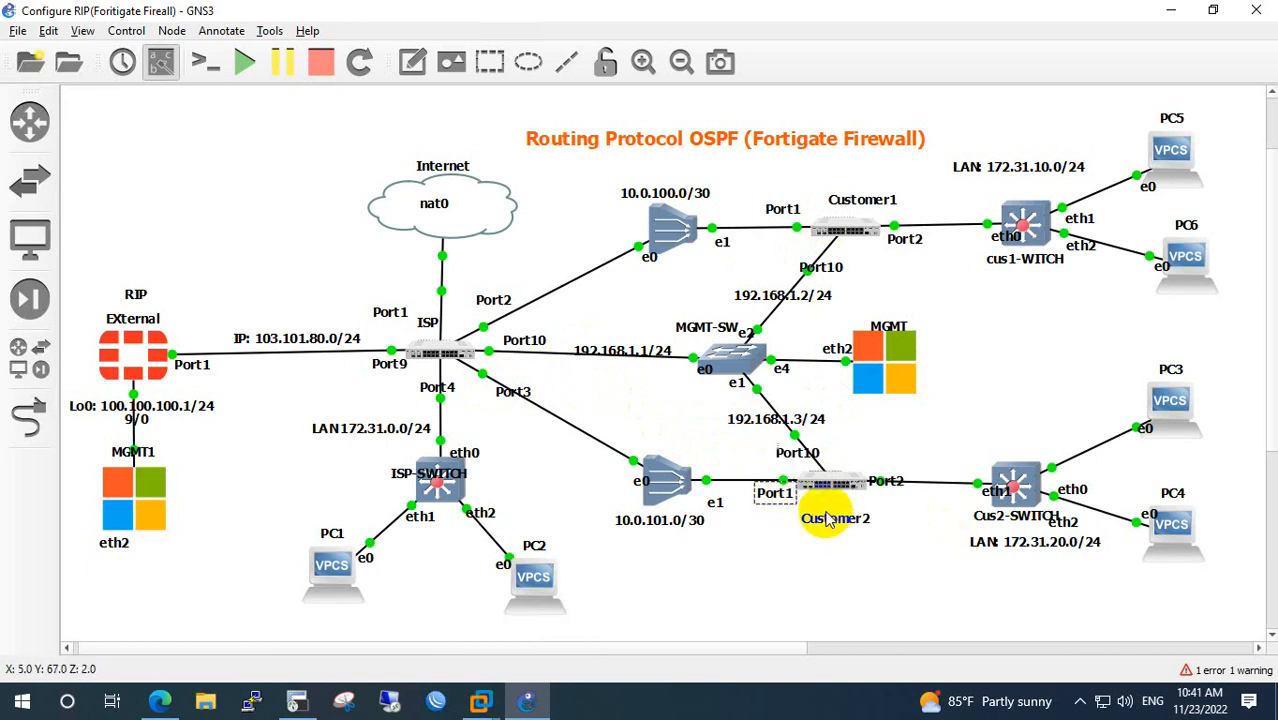
click(760, 422)
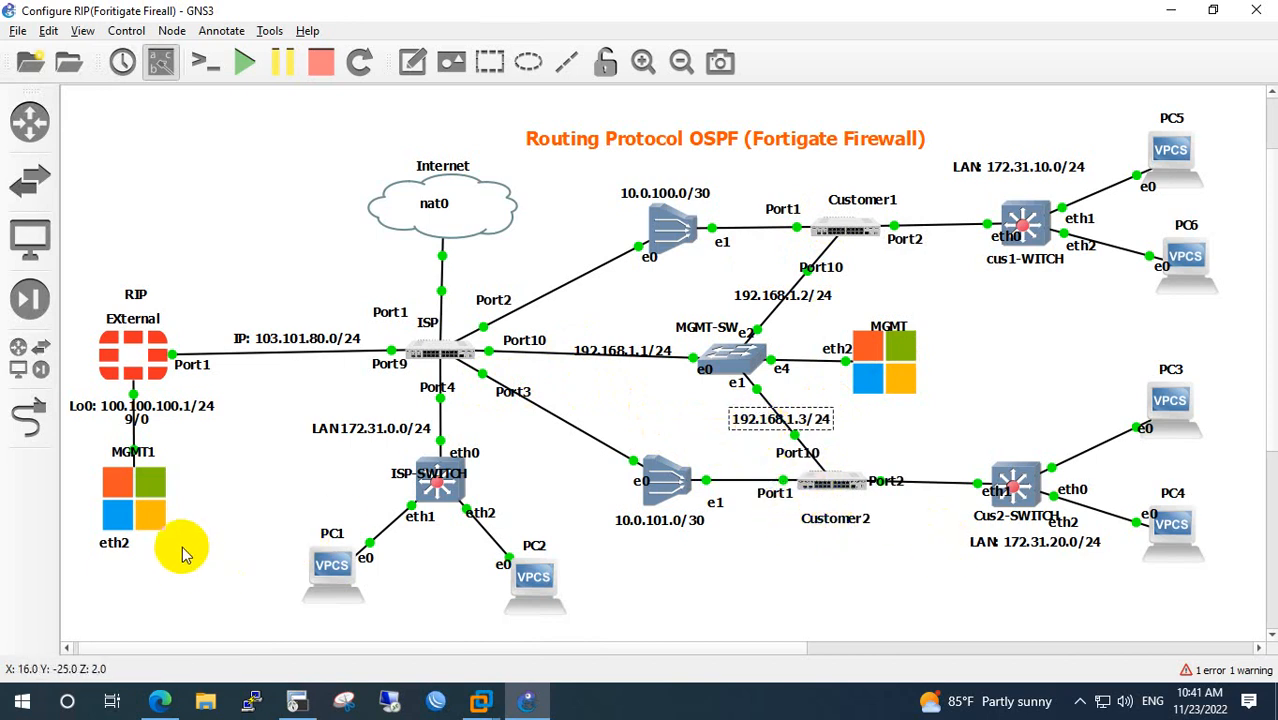
Switch to the Edge browser and look through the open External, ISP and Cus1 FortiGate sessions.
click(160, 700)
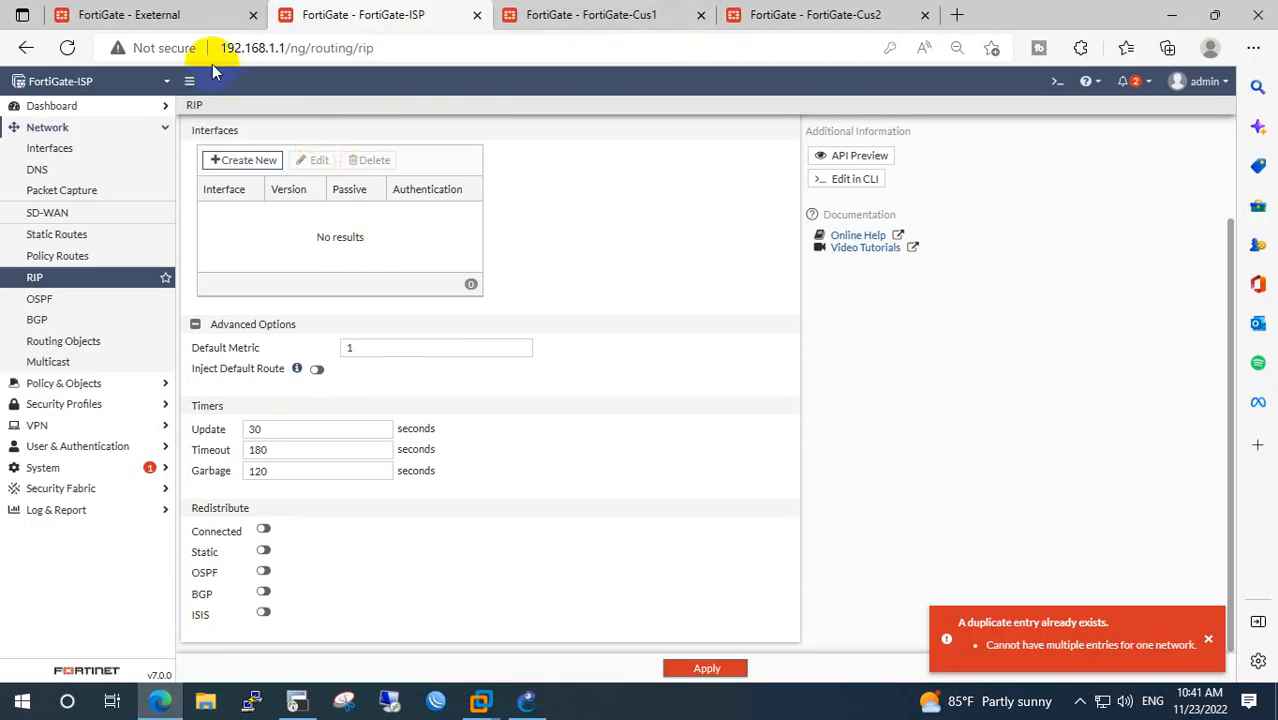
click(168, 15)
click(385, 15)
click(600, 15)
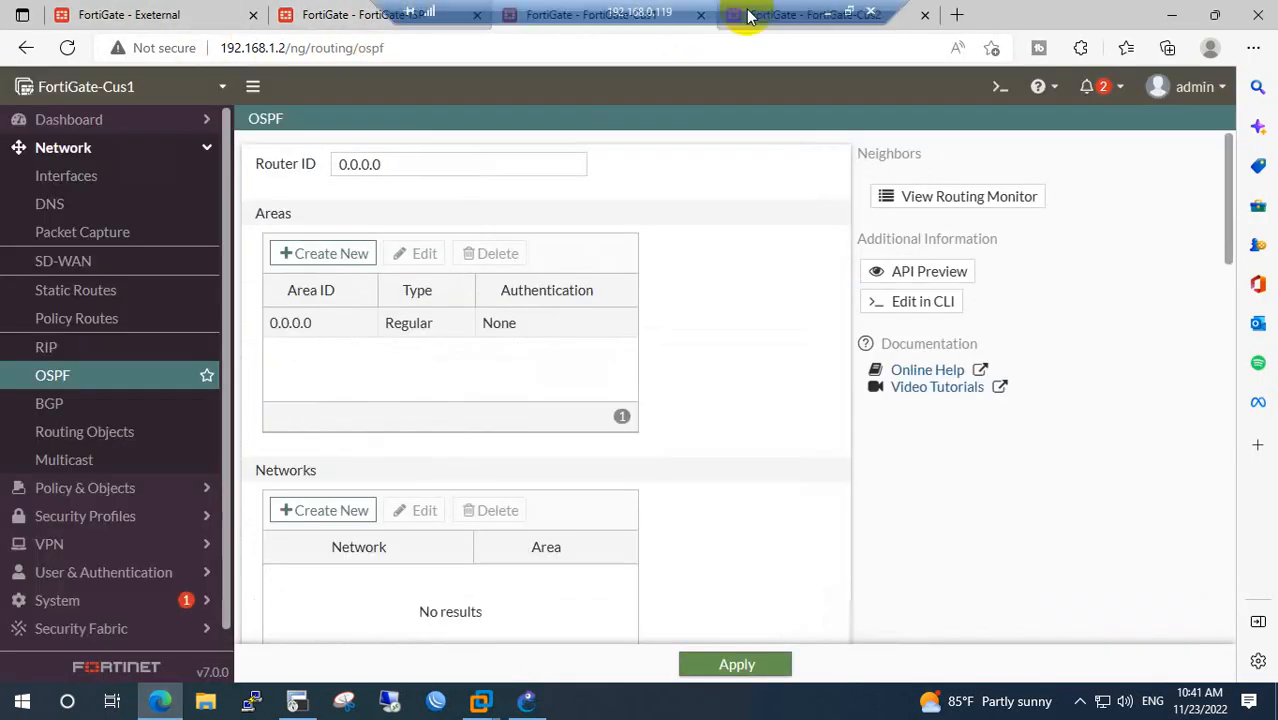
click(335, 47)
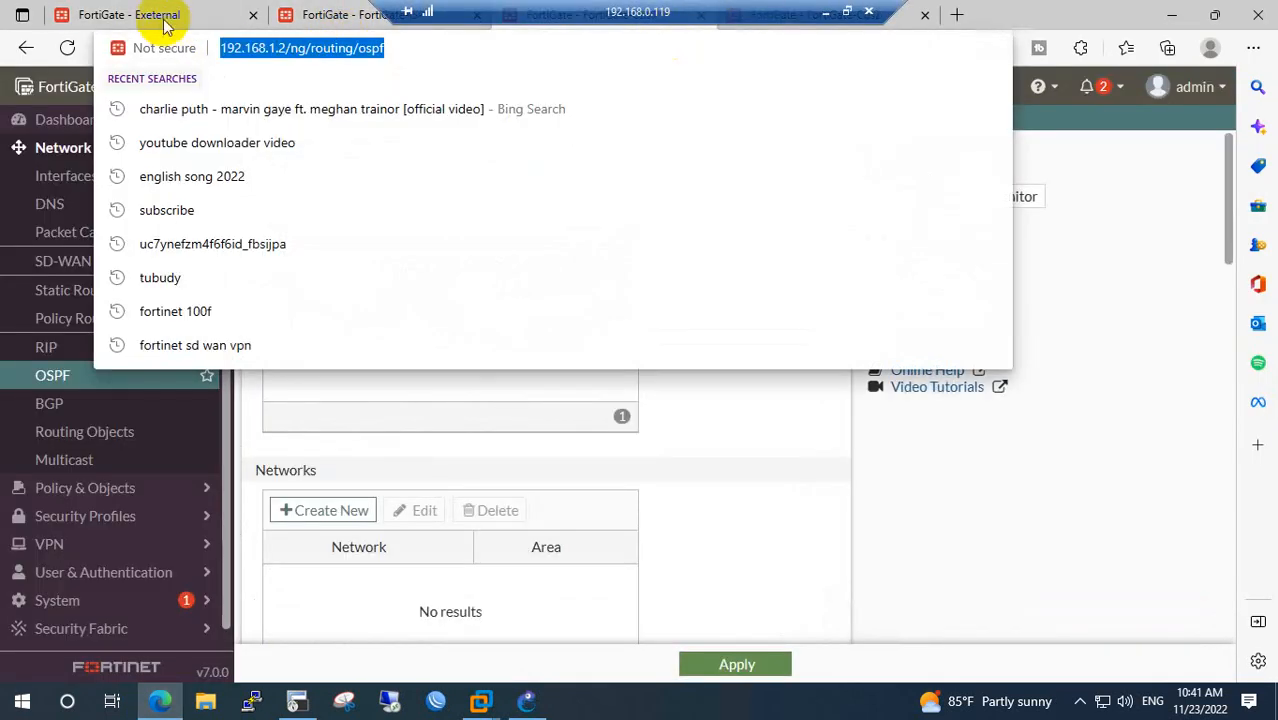
Review the network interfaces configured on the External firewall and on FortiGate-ISP.
click(165, 15)
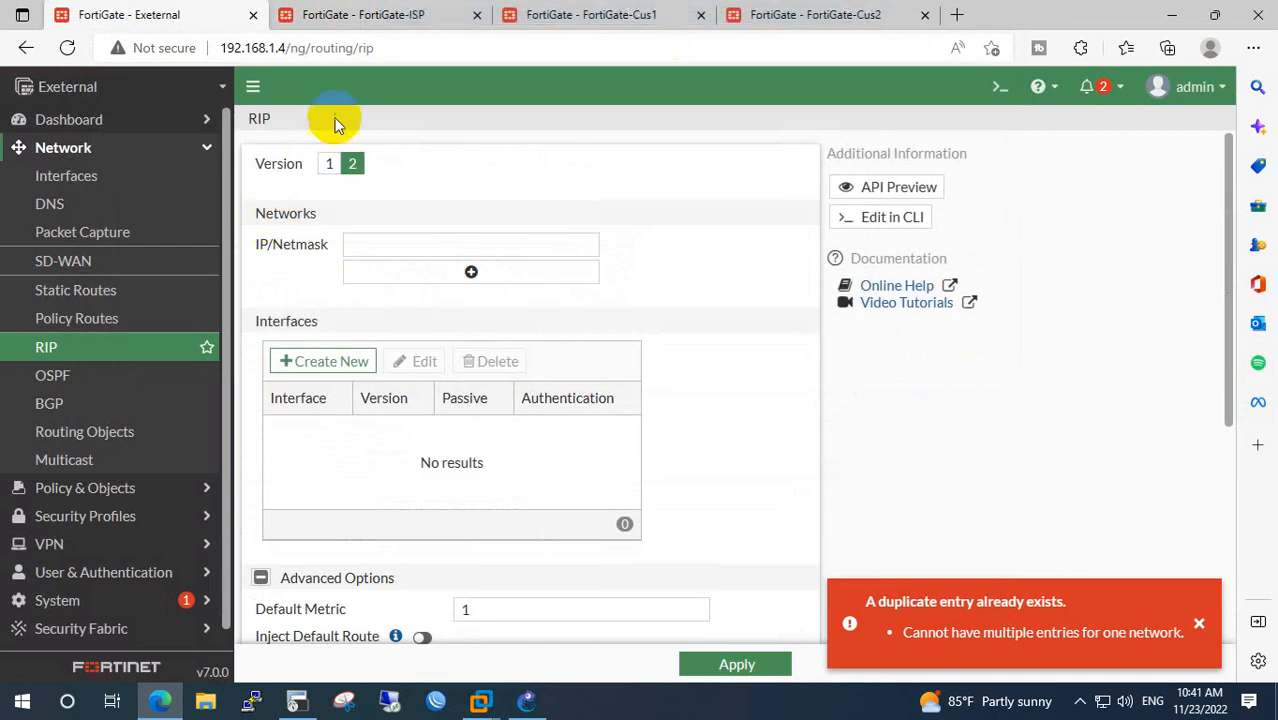
click(100, 152)
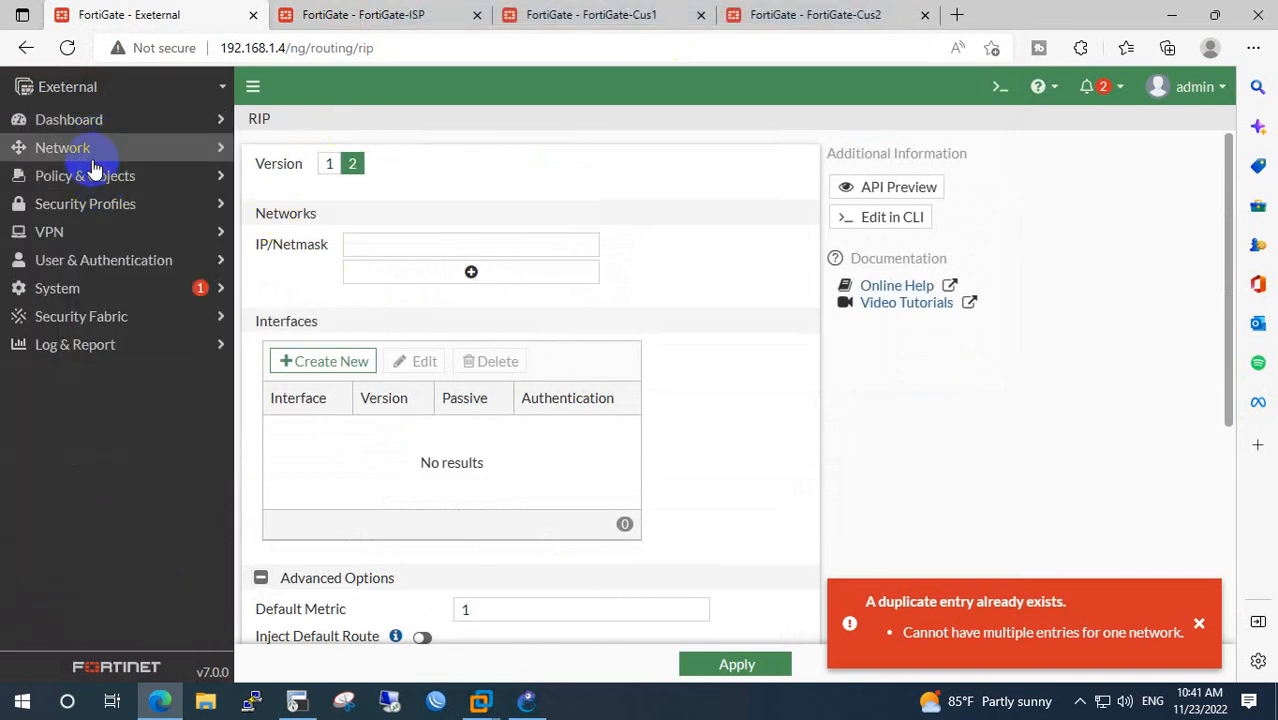
click(95, 150)
click(98, 178)
click(383, 13)
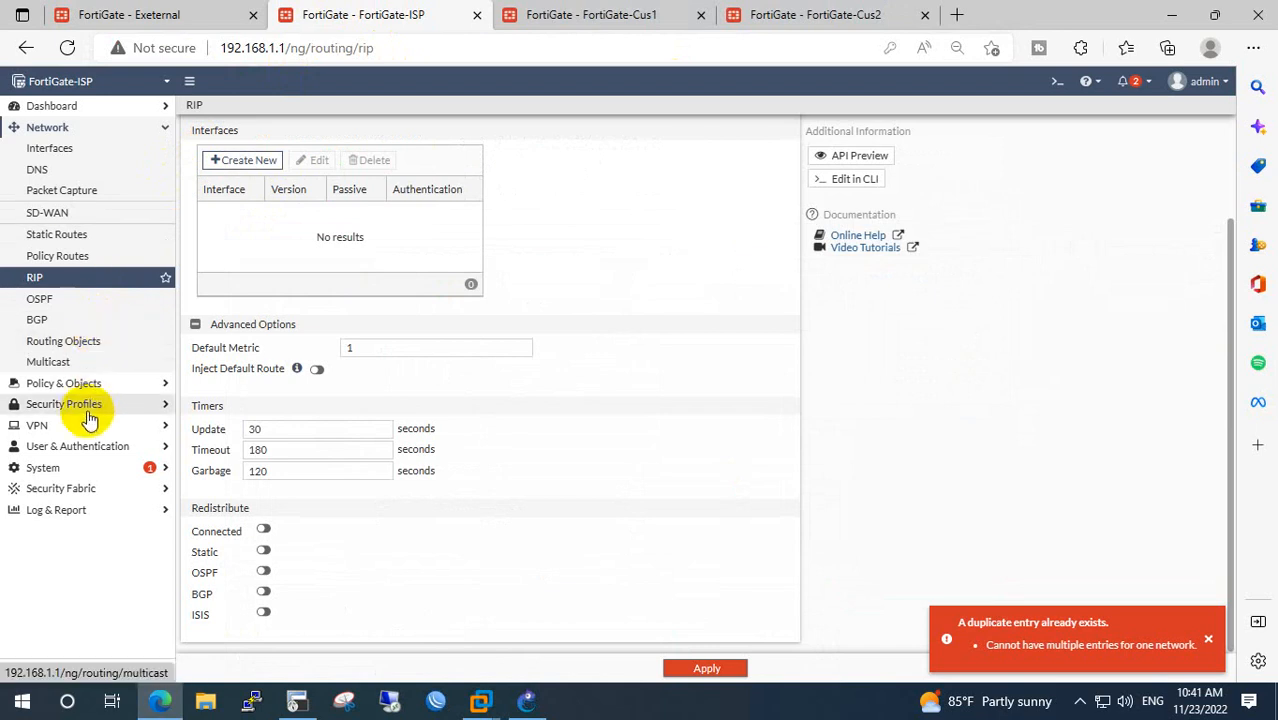
click(60, 150)
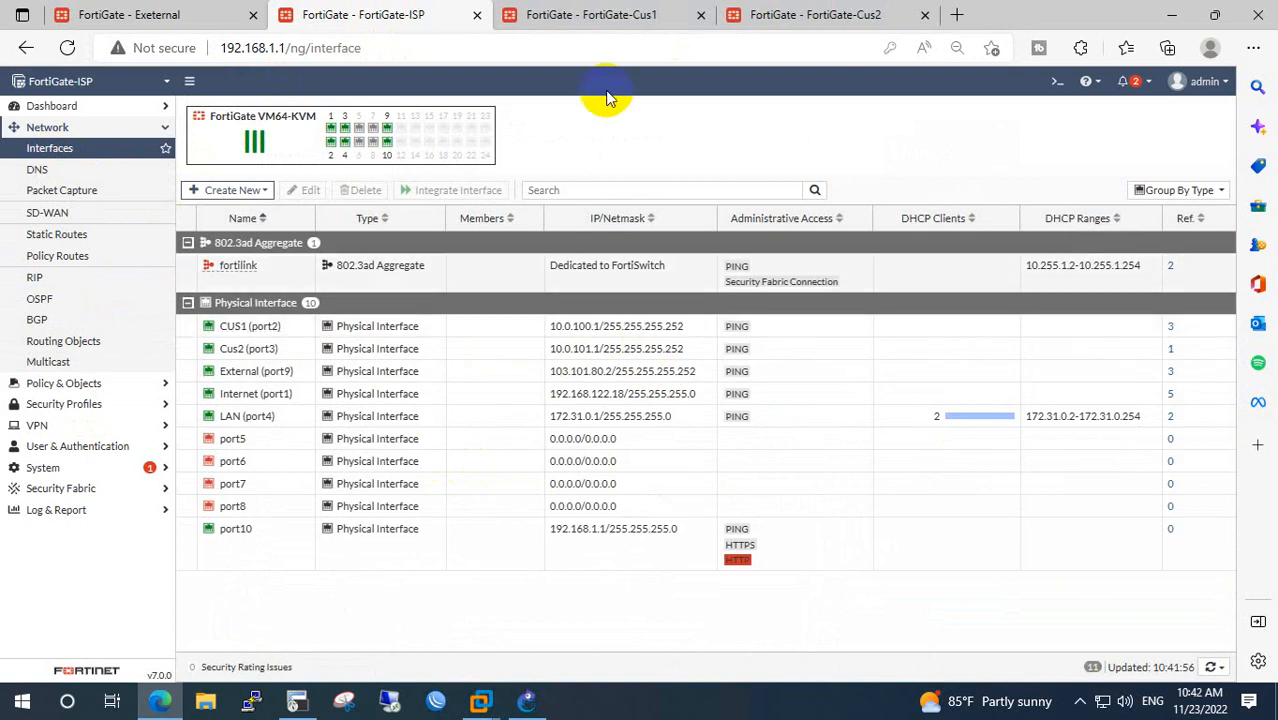
Check the interface addresses on FortiGate-Cus1, glance at FortiGate-Cus2, and recheck the FortiGate-ISP interface list.
click(592, 22)
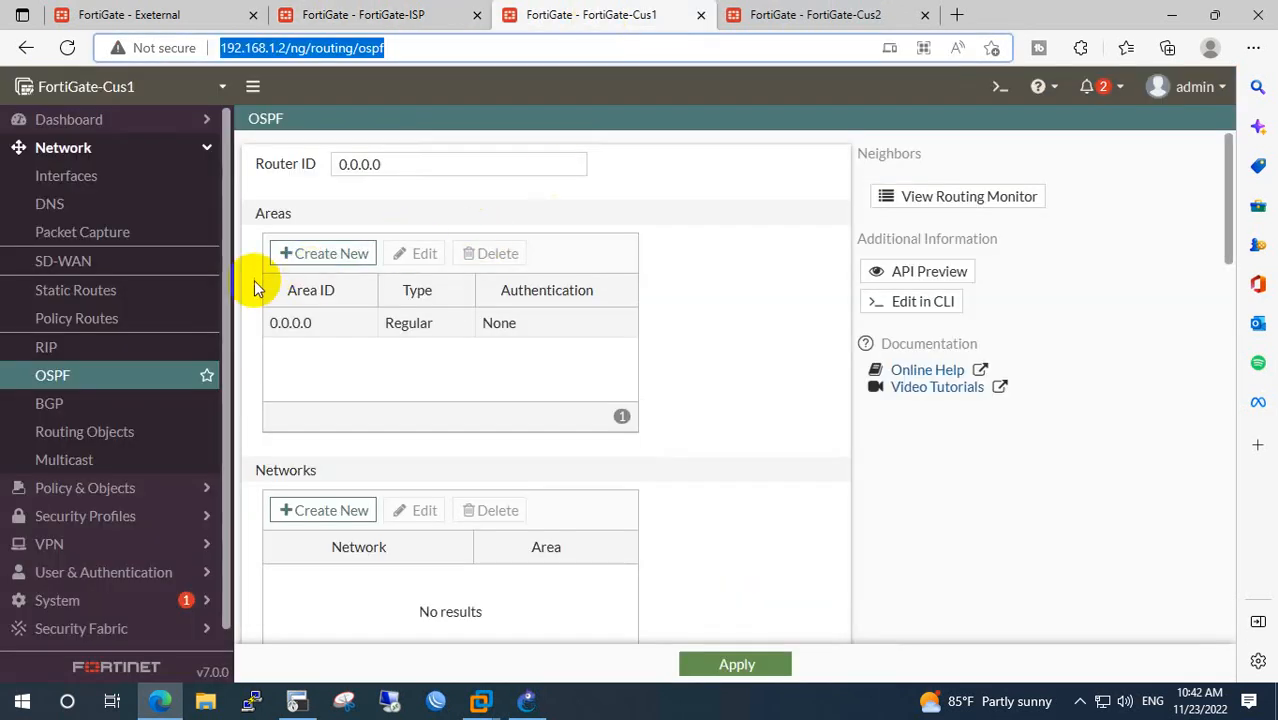
click(86, 182)
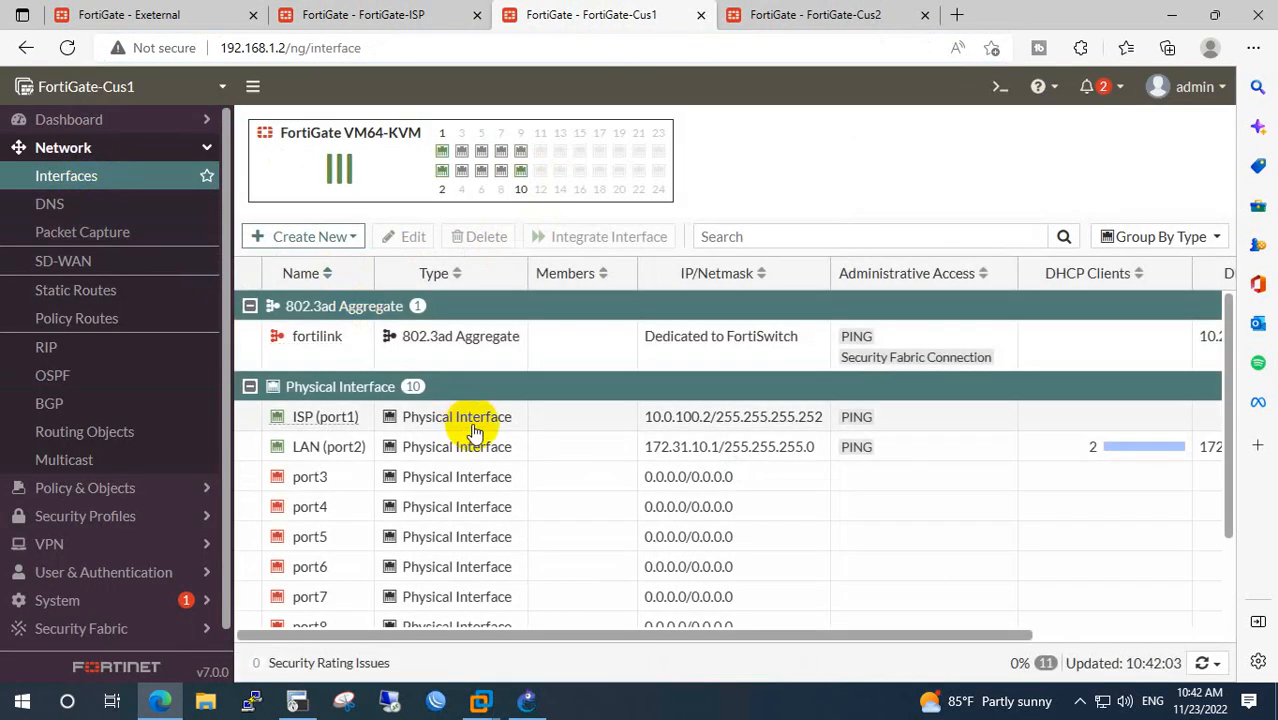
scroll(535, 490, down, 1)
scroll(530, 490, up, 2)
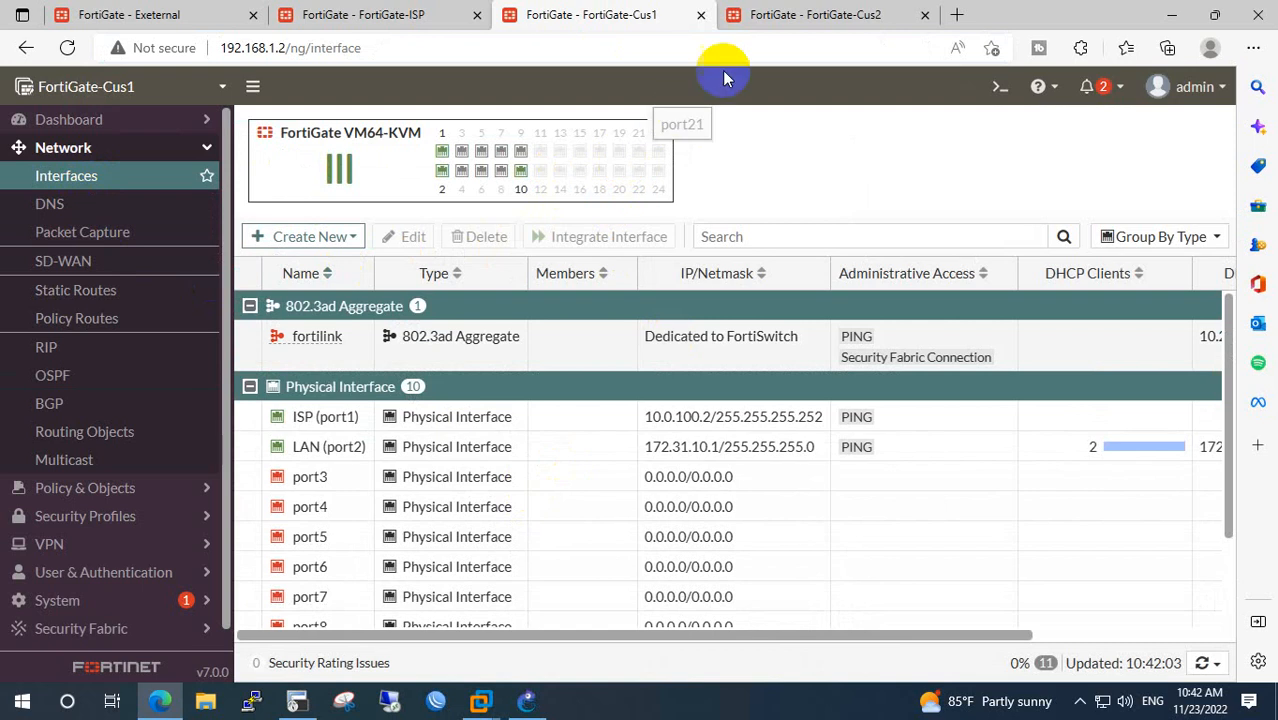
click(777, 24)
click(582, 15)
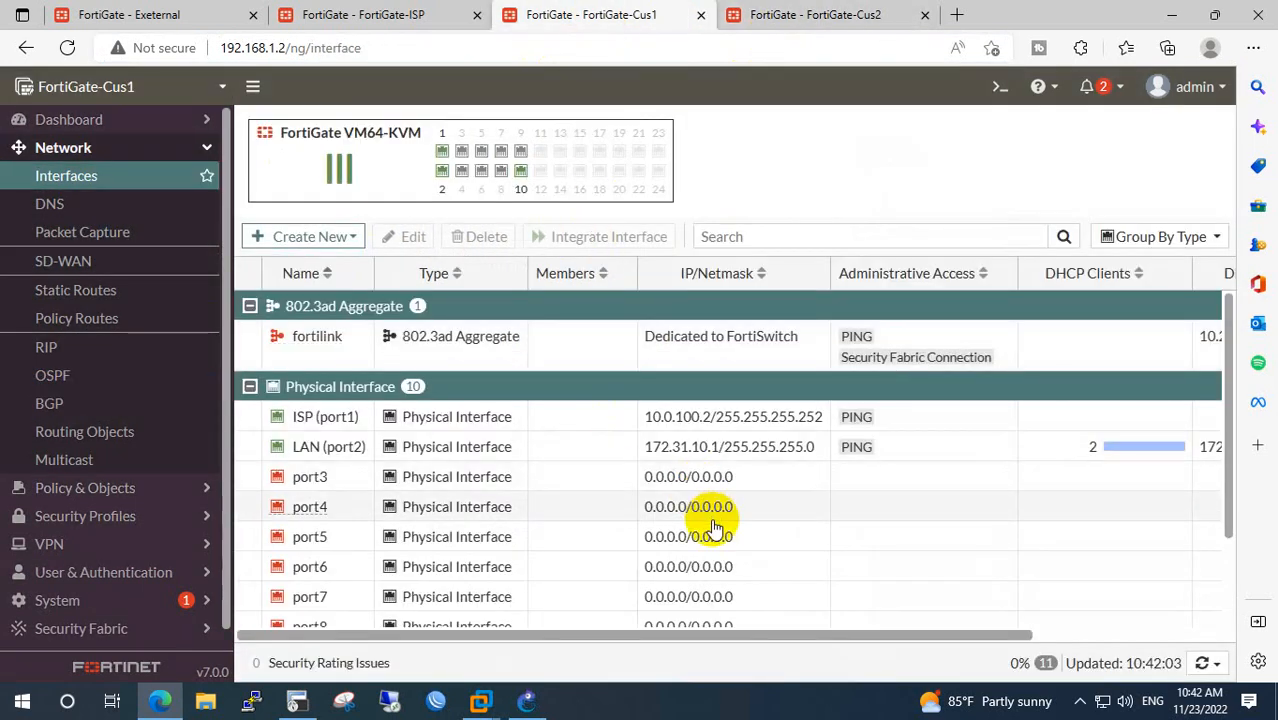
click(370, 15)
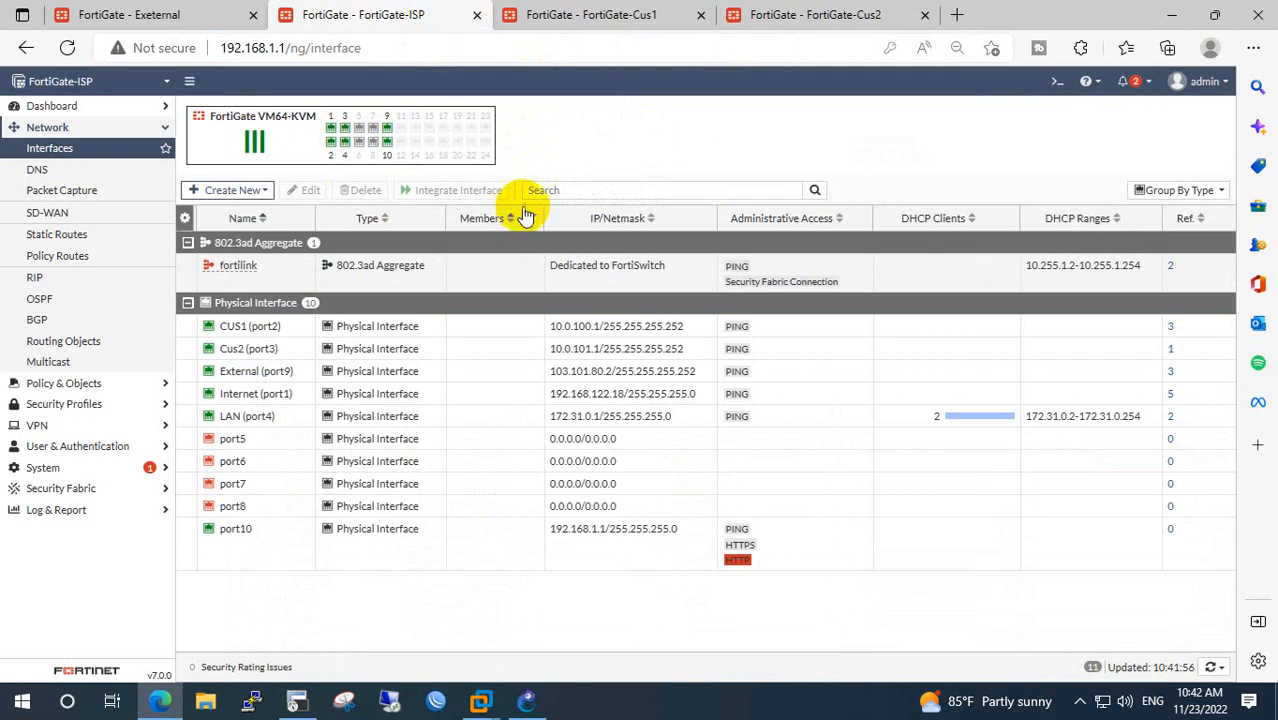
click(97, 150)
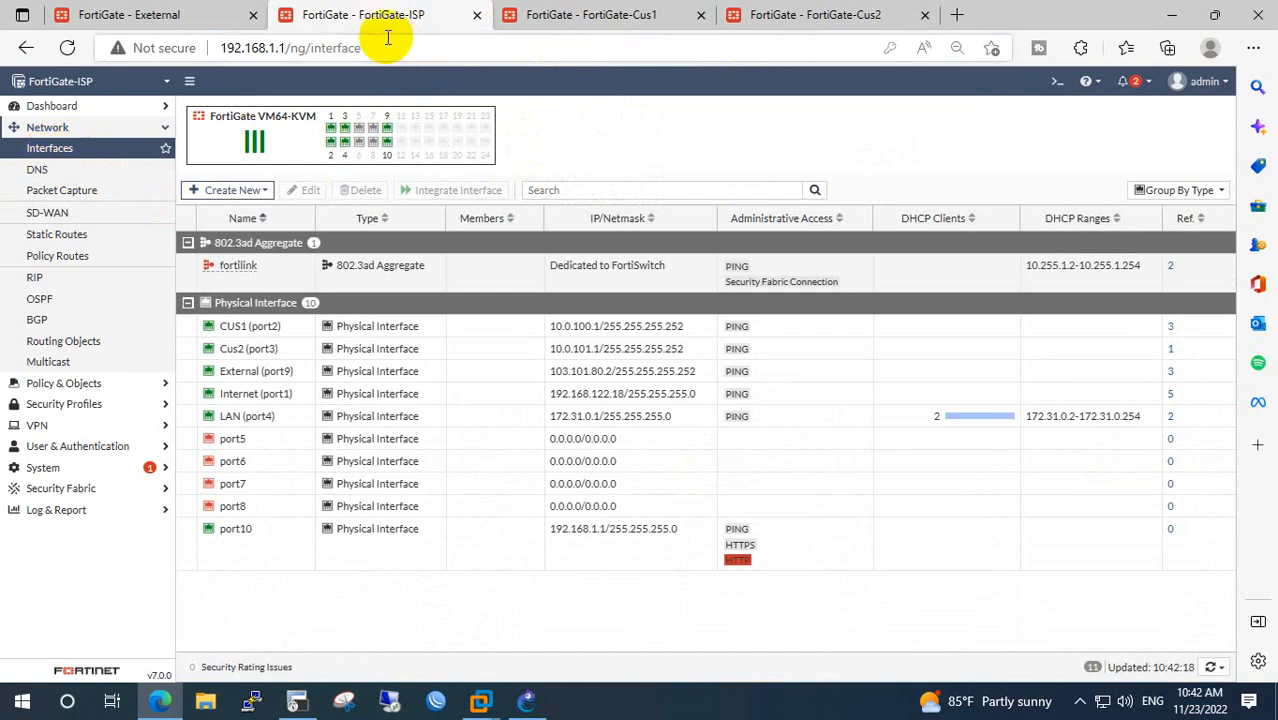
Open the OSPF settings on FortiGate-ISP and set the Router ID to 0.0.0.1.
click(55, 303)
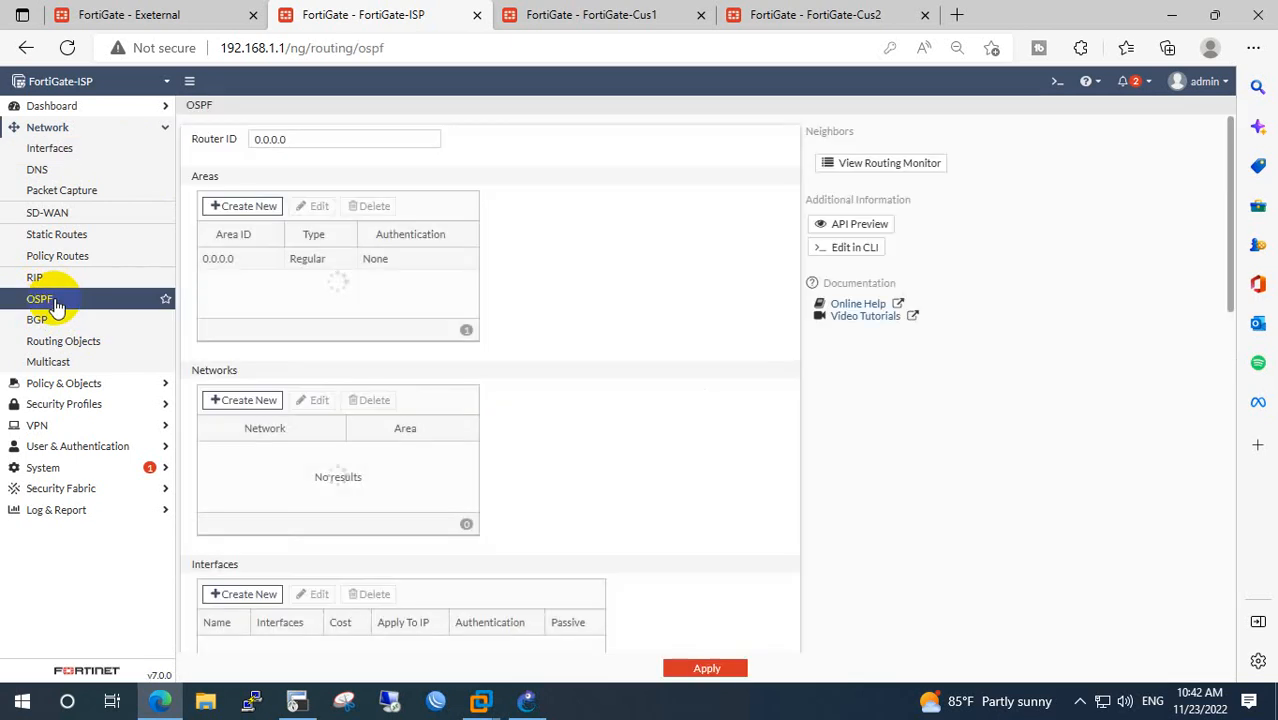
scroll(425, 466, down, 2)
scroll(422, 466, down, 6)
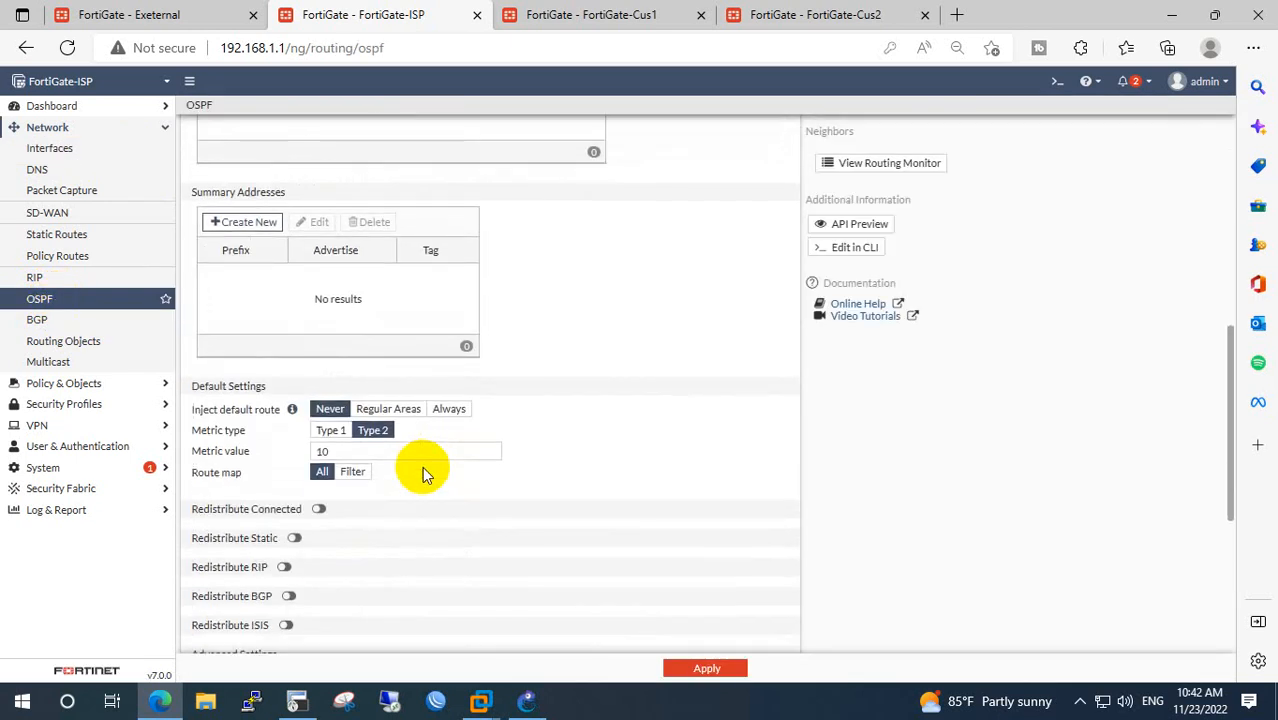
scroll(422, 466, up, 8)
scroll(467, 457, up, 2)
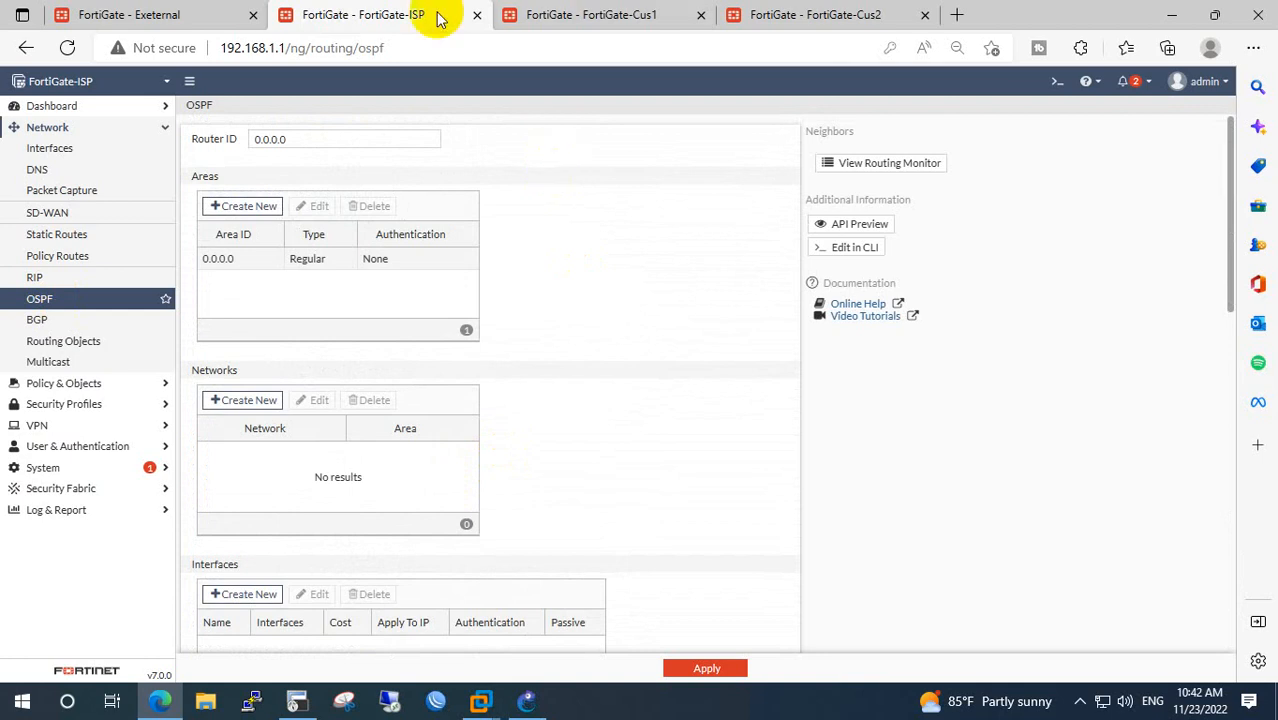
click(316, 141)
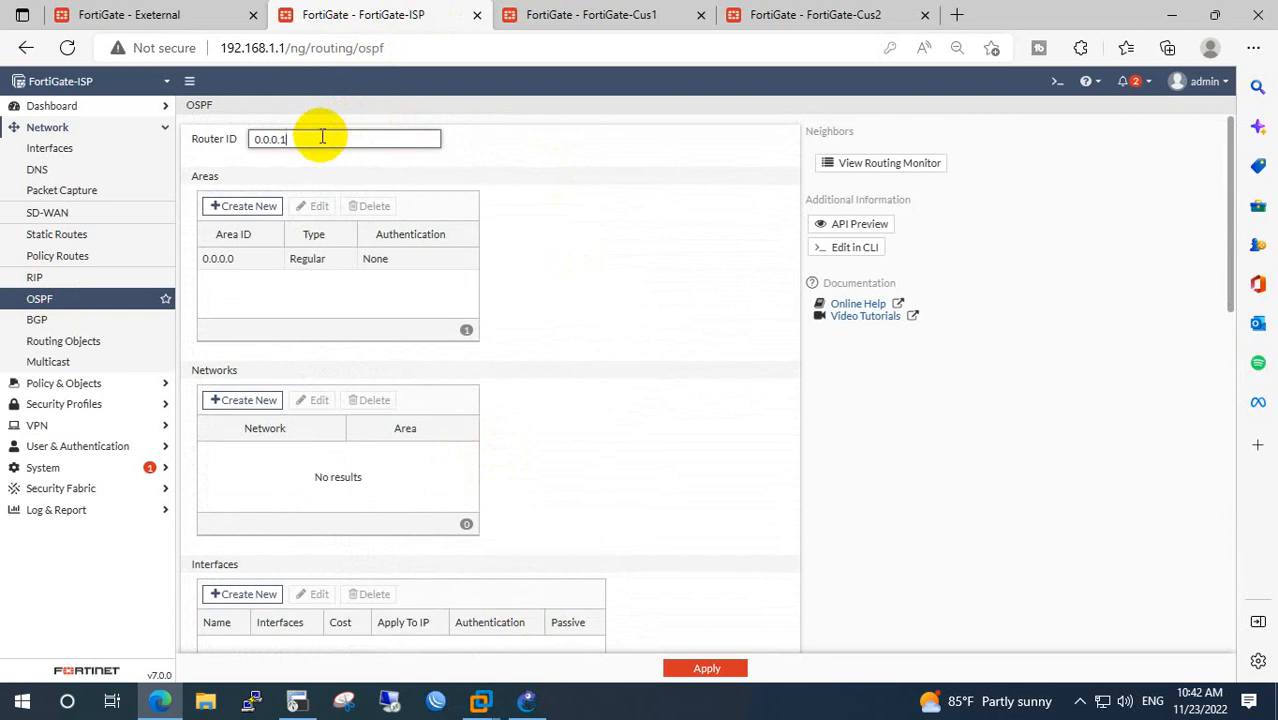
drag(310, 138, 258, 142)
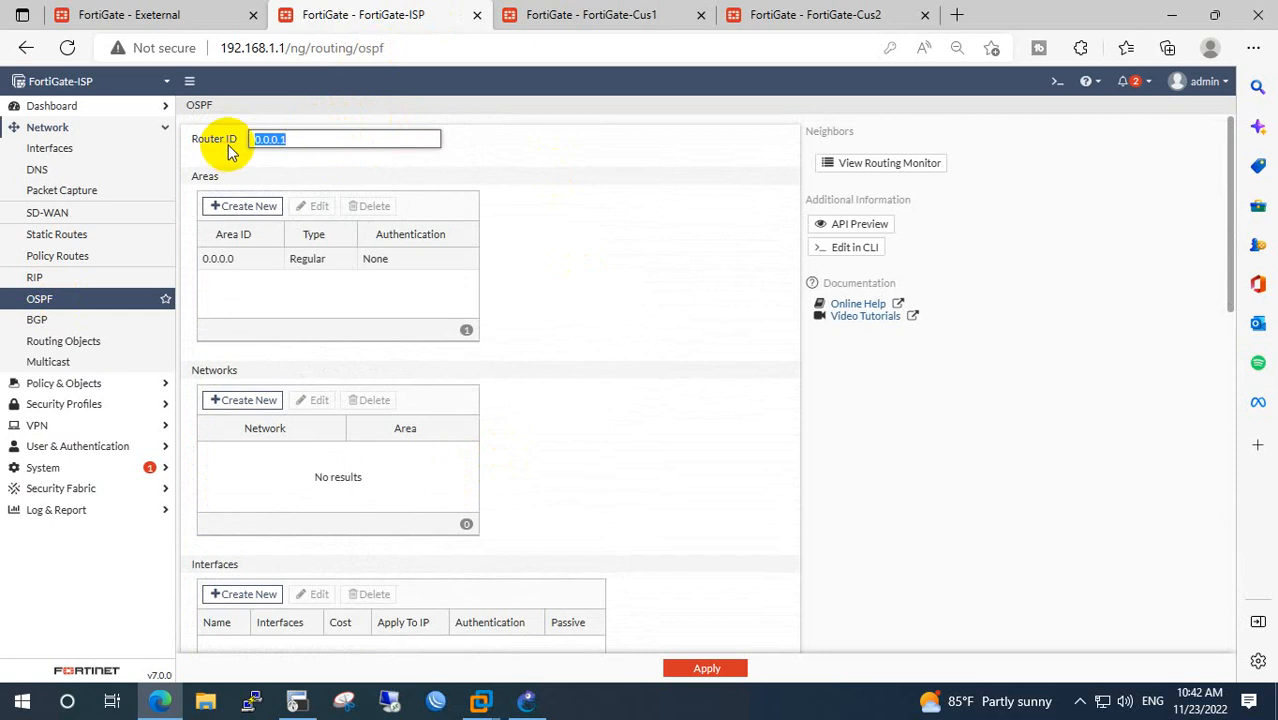
click(246, 206)
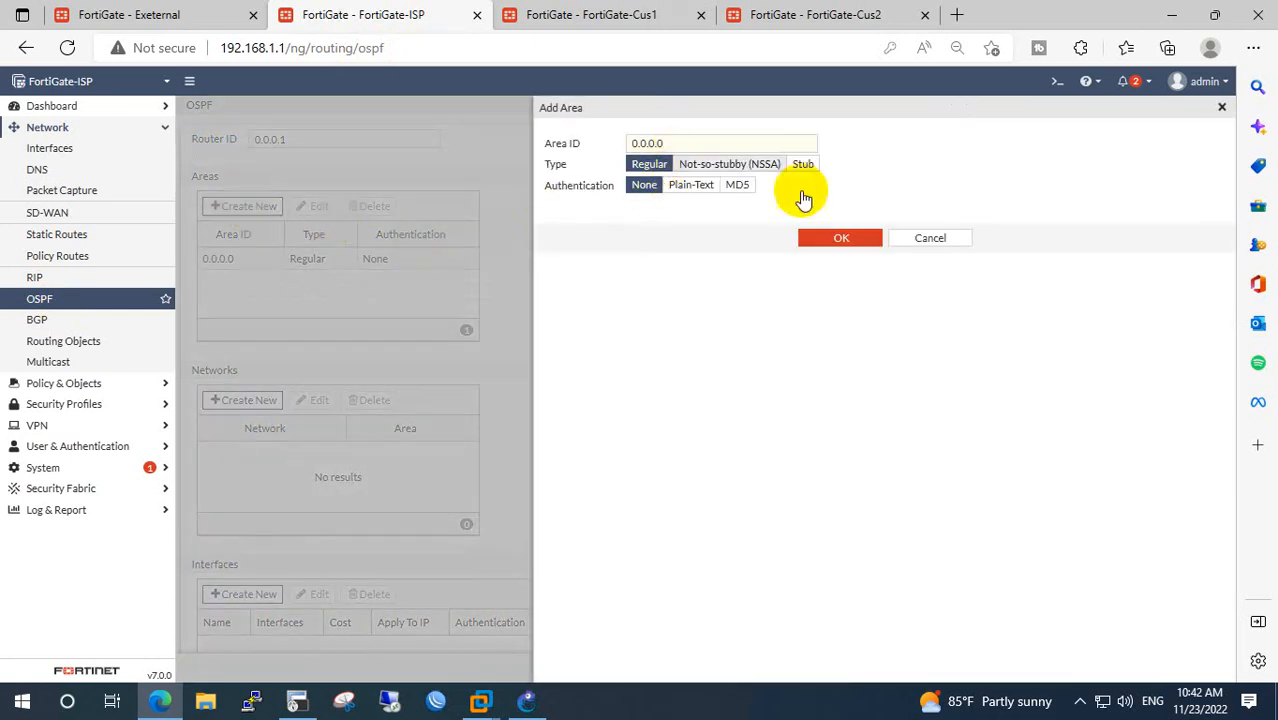
click(846, 241)
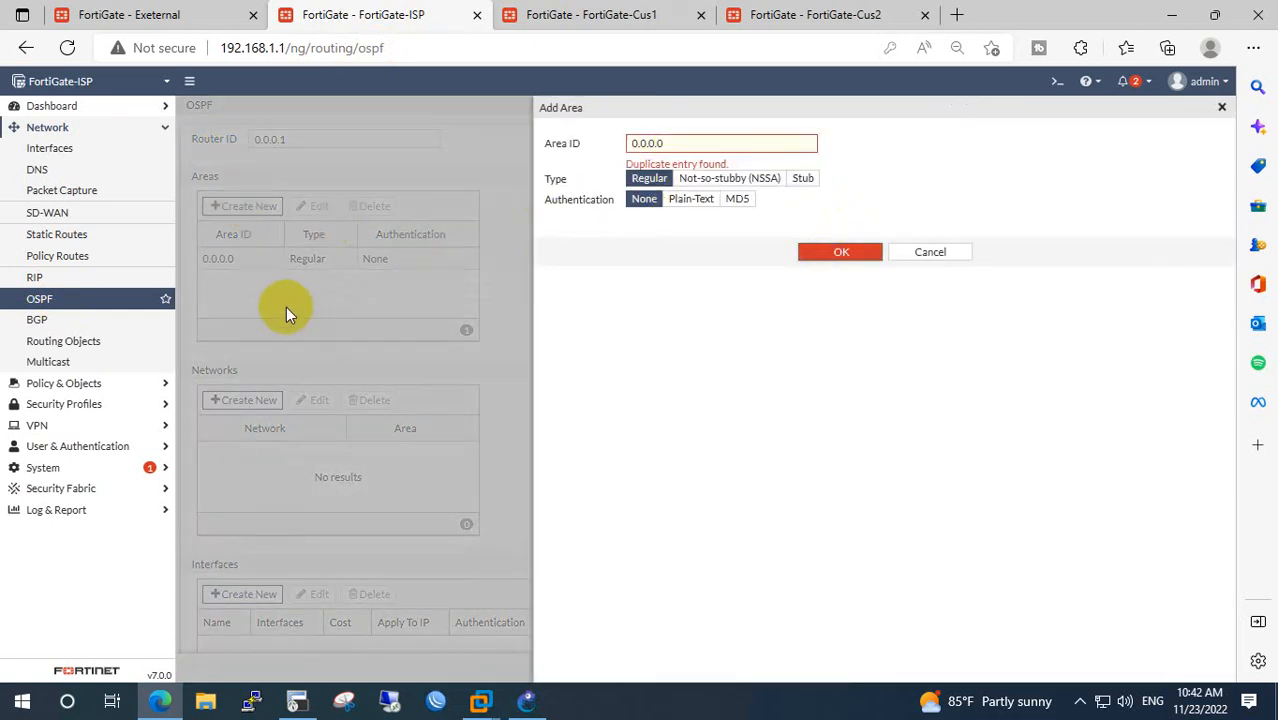
click(940, 251)
Delete the existing OSPF area 0.0.0.0 from the area list on FortiGate-ISP.
click(225, 259)
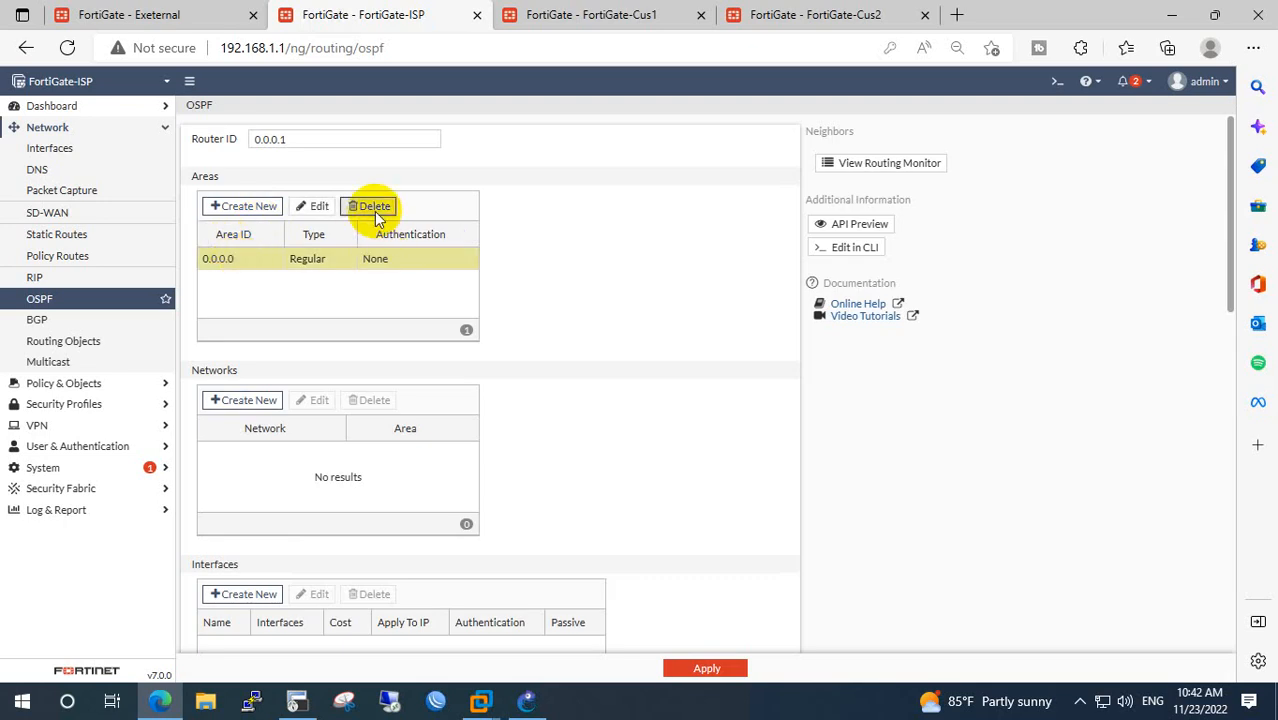
click(368, 206)
click(1016, 187)
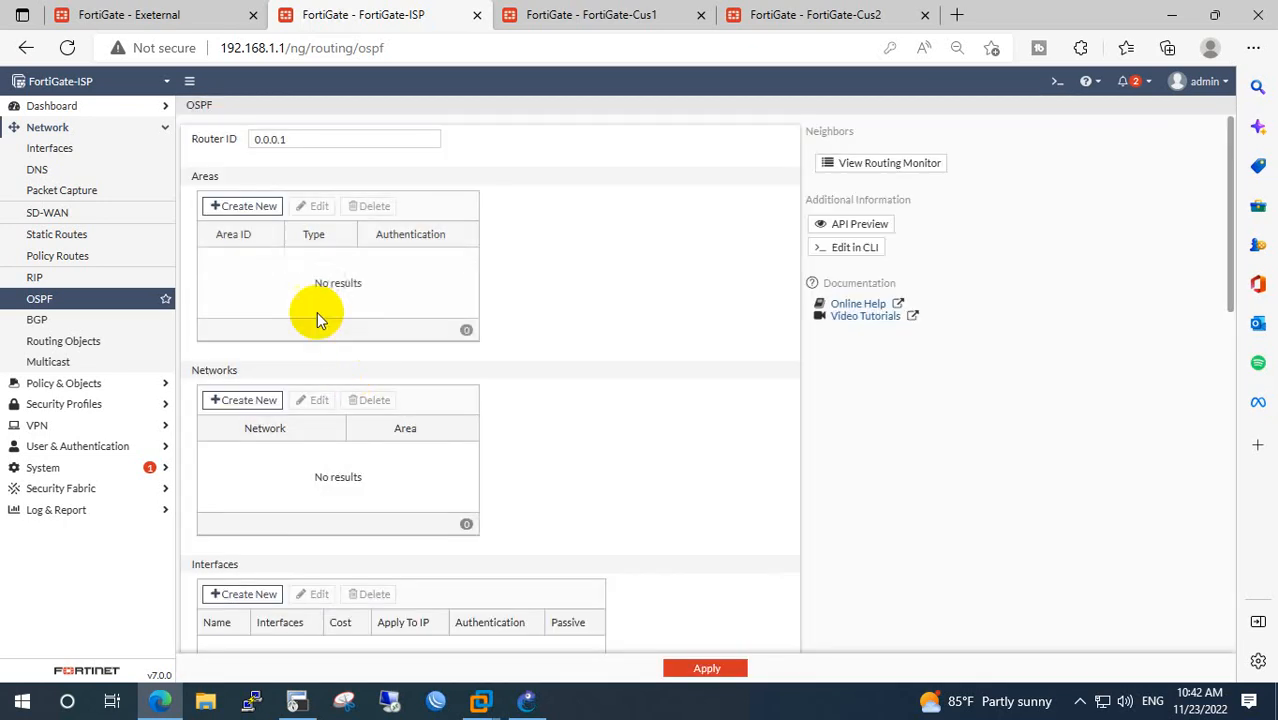
Create a Regular OSPF area with ID 0.0.0.0 and no authentication.
click(243, 206)
click(575, 148)
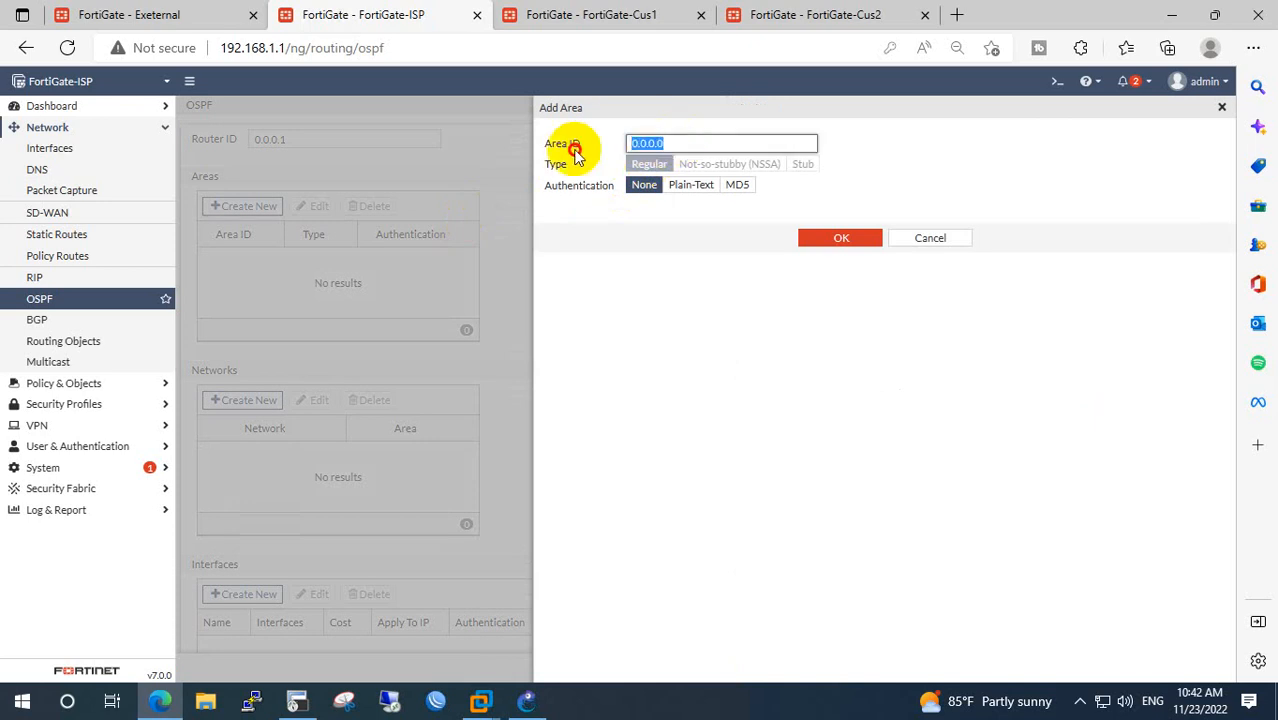
drag(695, 145, 617, 149)
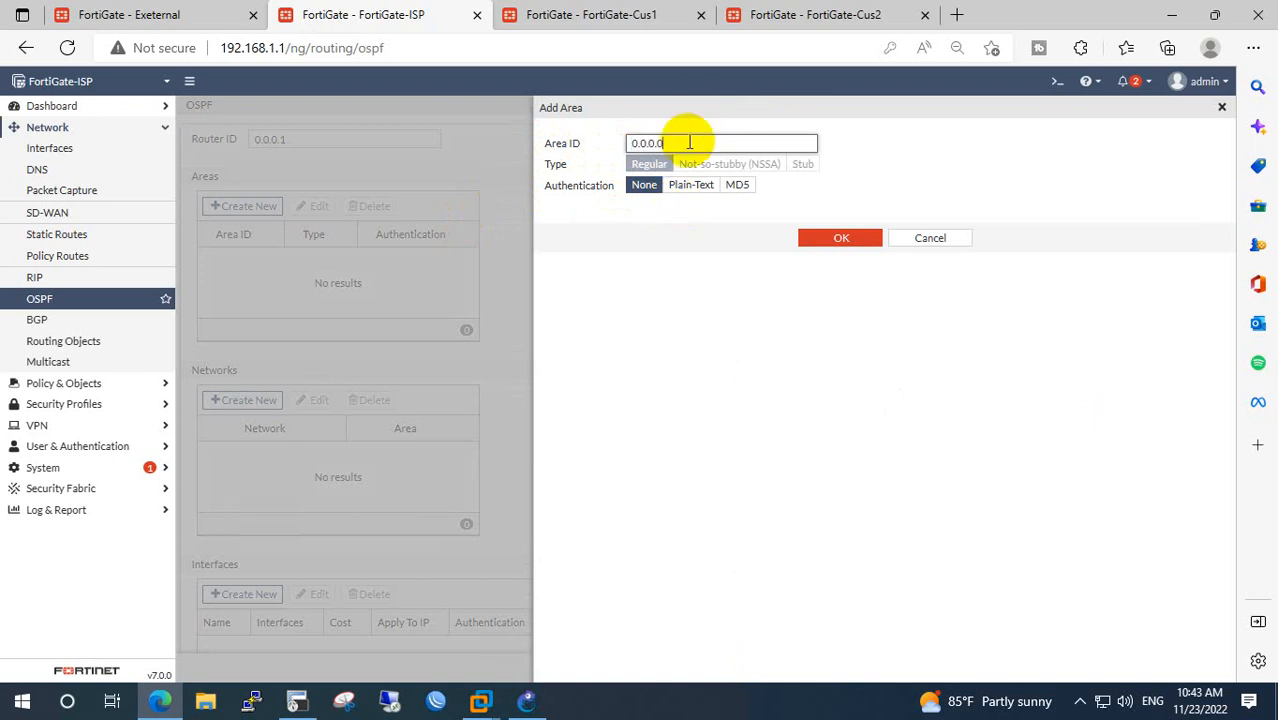
key(BackSpace)
text(1)
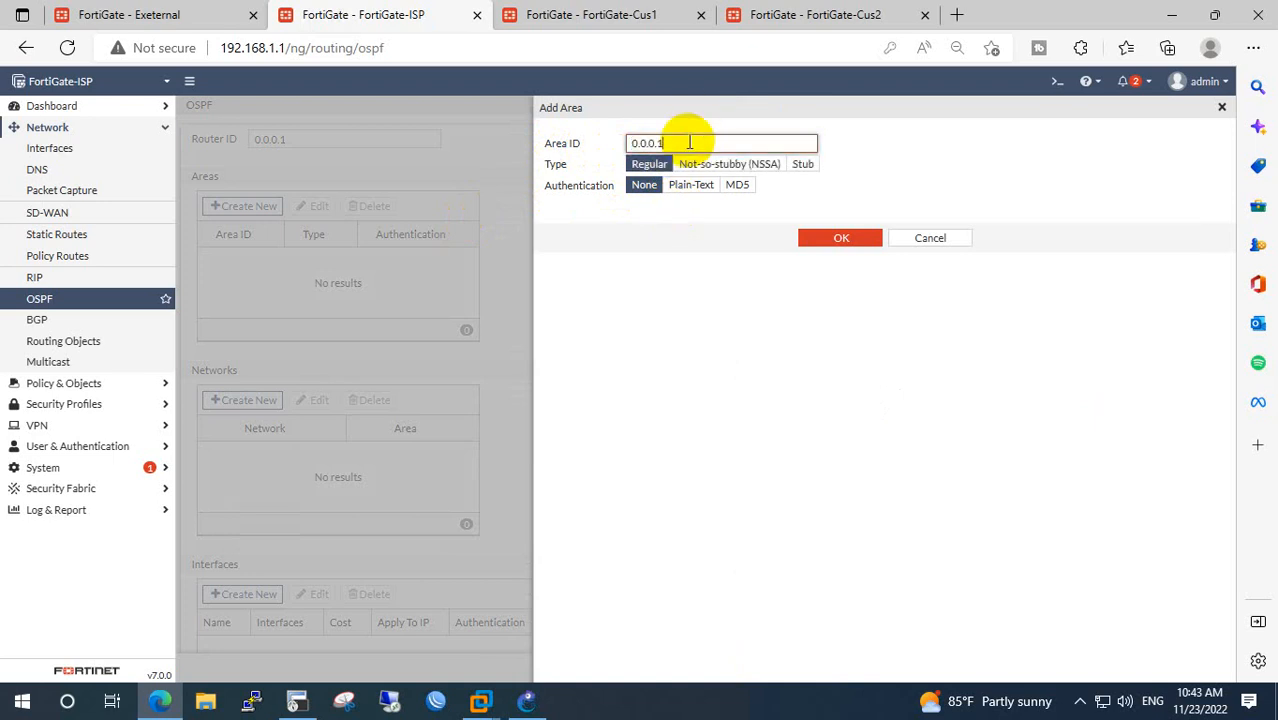
text(0)
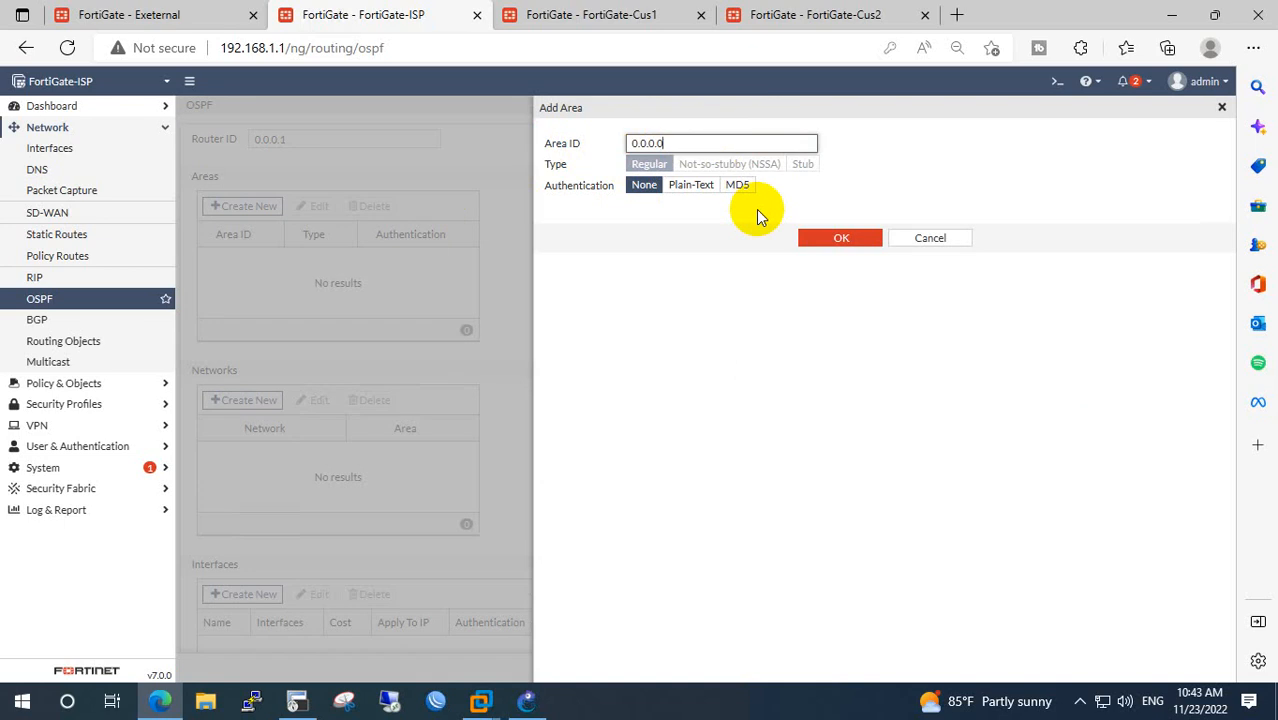
drag(704, 141, 585, 140)
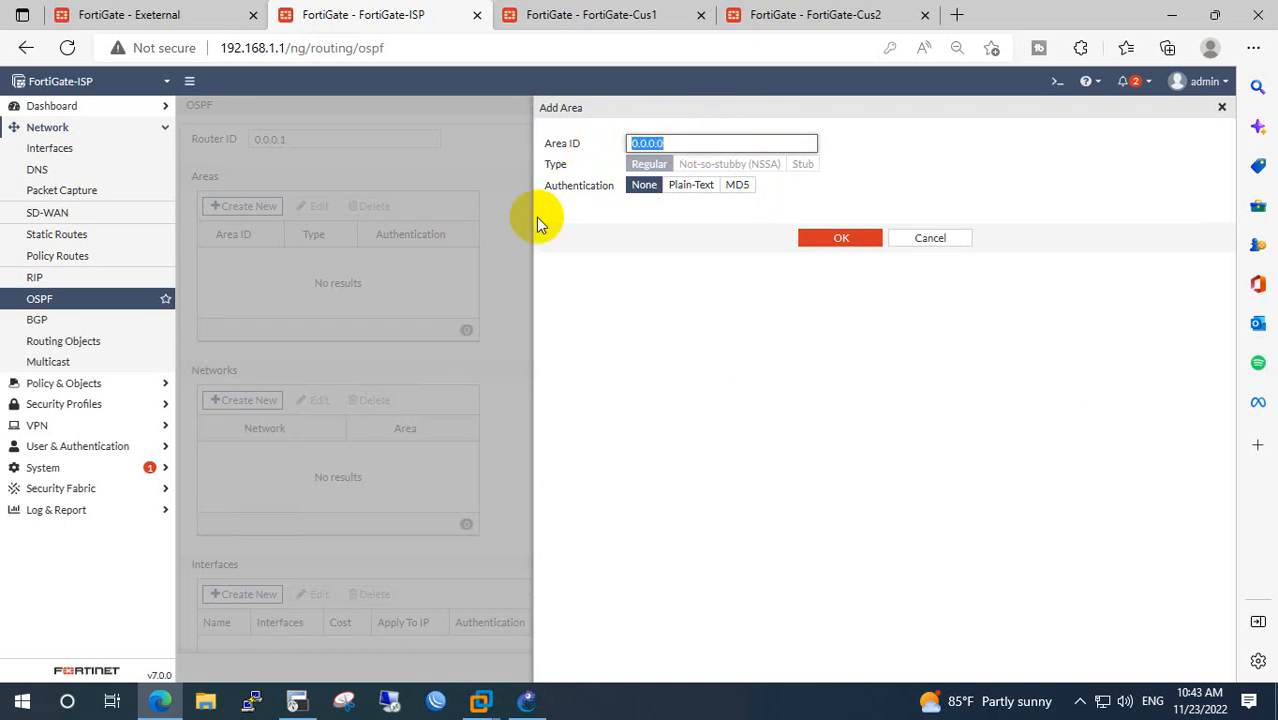
click(671, 141)
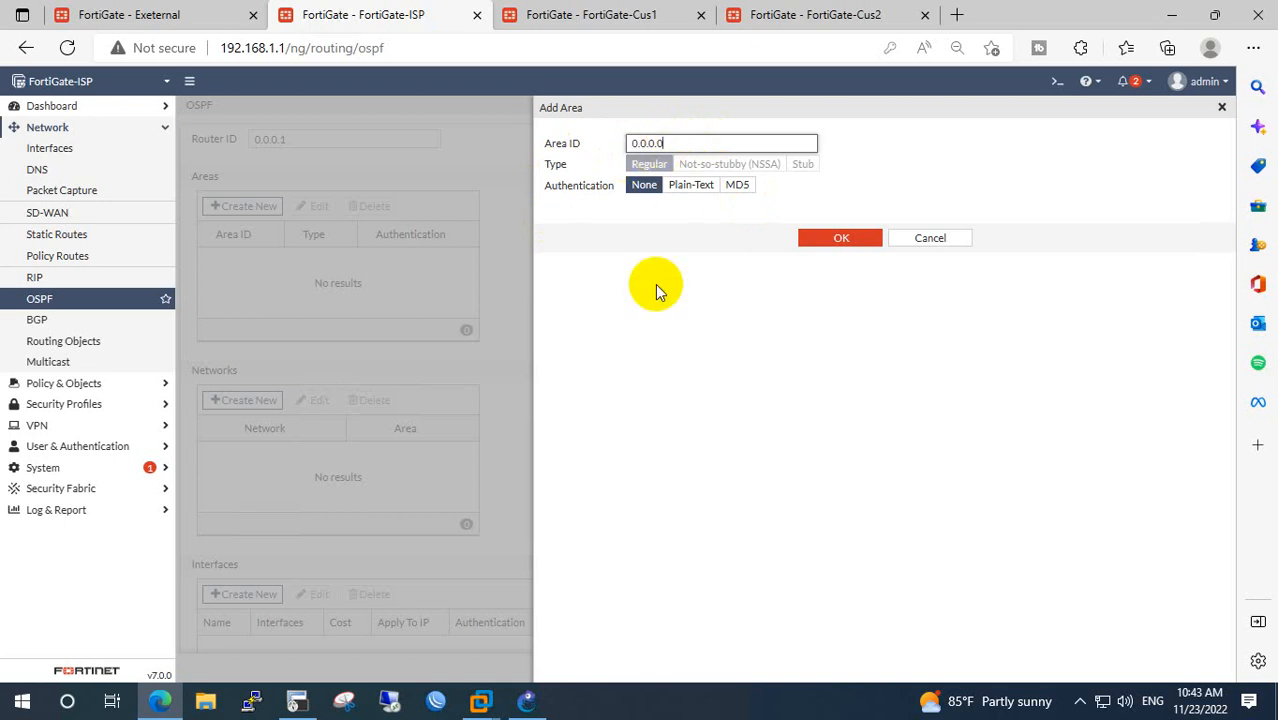
click(810, 242)
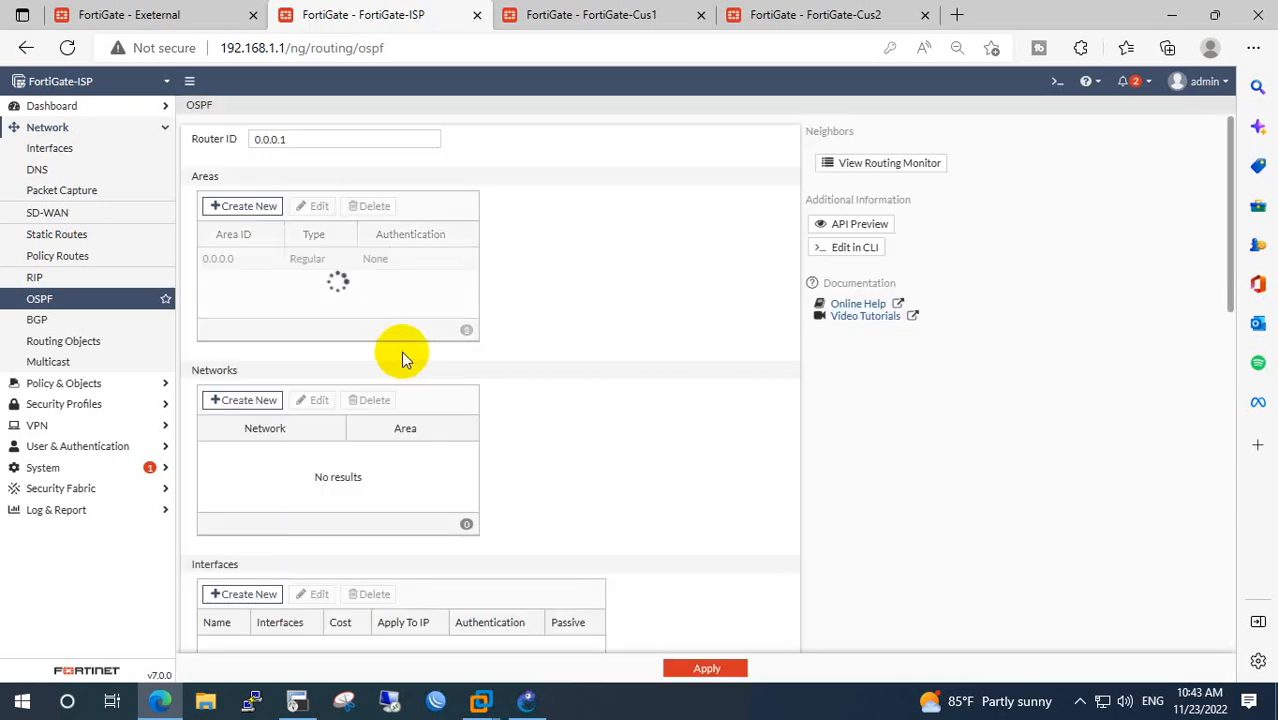
Start a new OSPF network entry and assign it to area 0.0.0.0.
scroll(349, 381, down, 2)
click(243, 238)
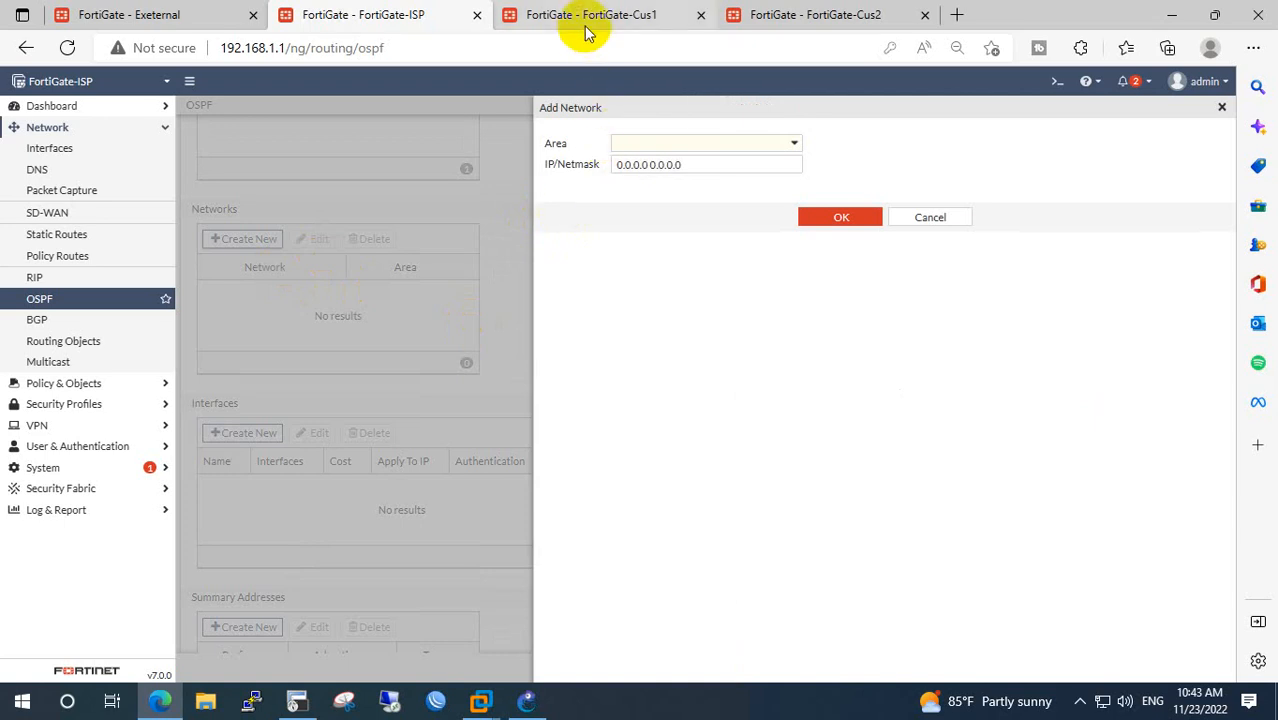
click(658, 143)
click(638, 185)
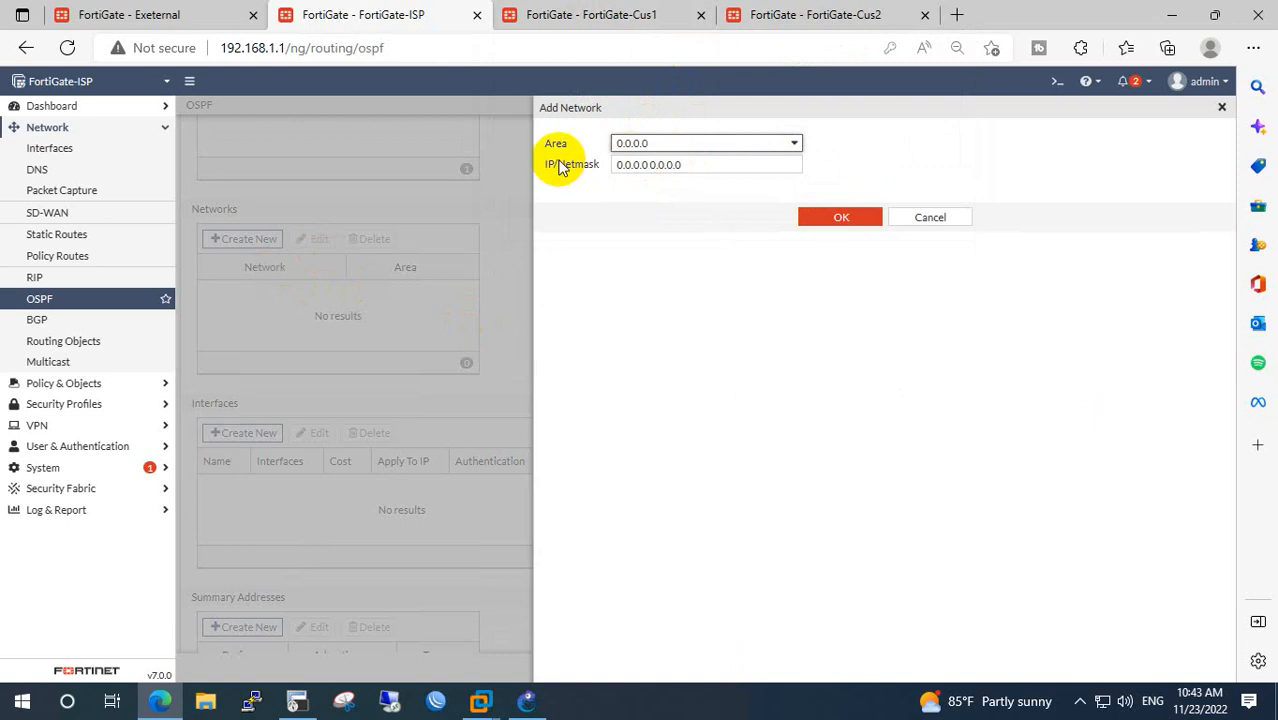
triple_click(687, 167)
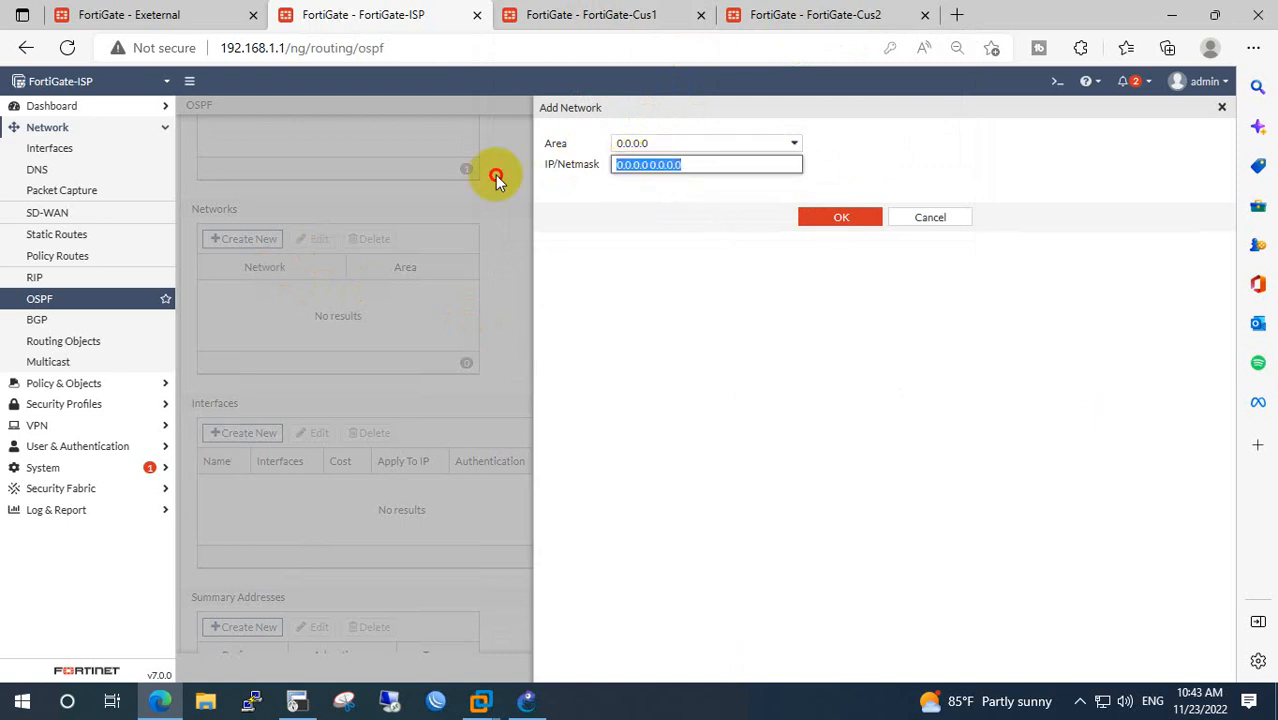
Switch to GNS3 to check the subnets of the ISP links to Customer1 and Customer2, and return to the Edge browser.
click(527, 701)
drag(668, 194, 668, 181)
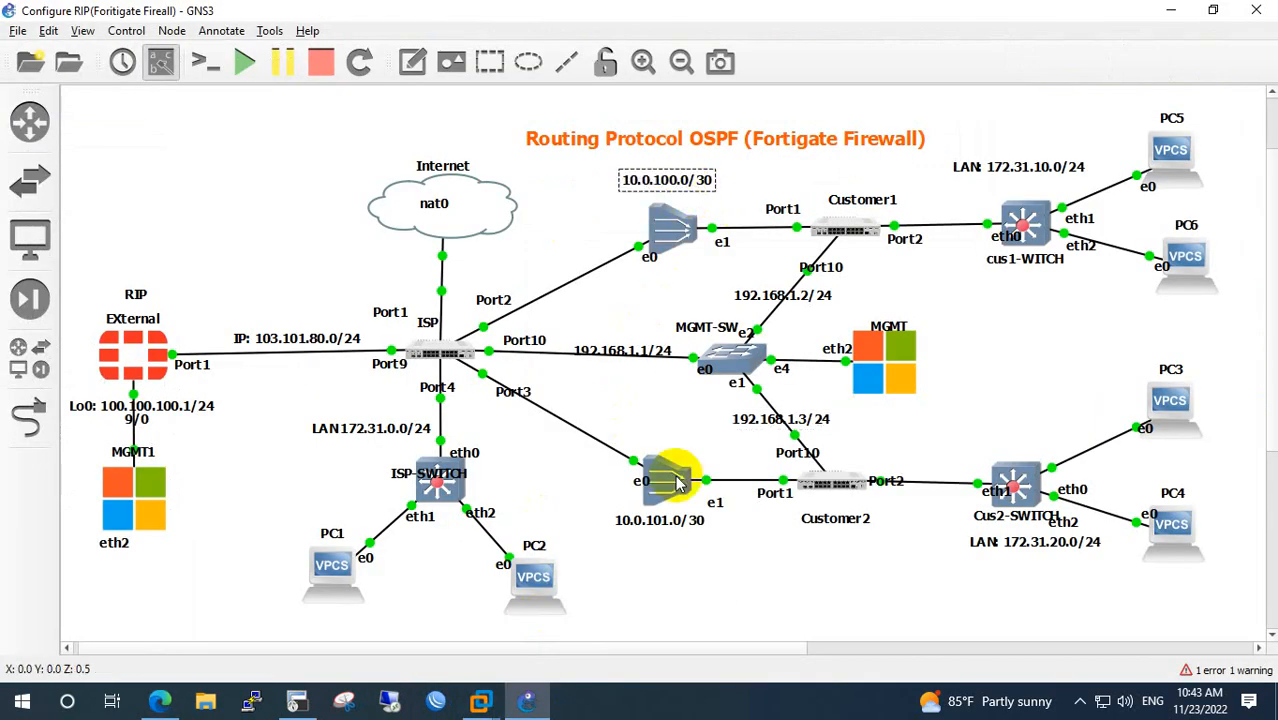
click(665, 530)
click(160, 701)
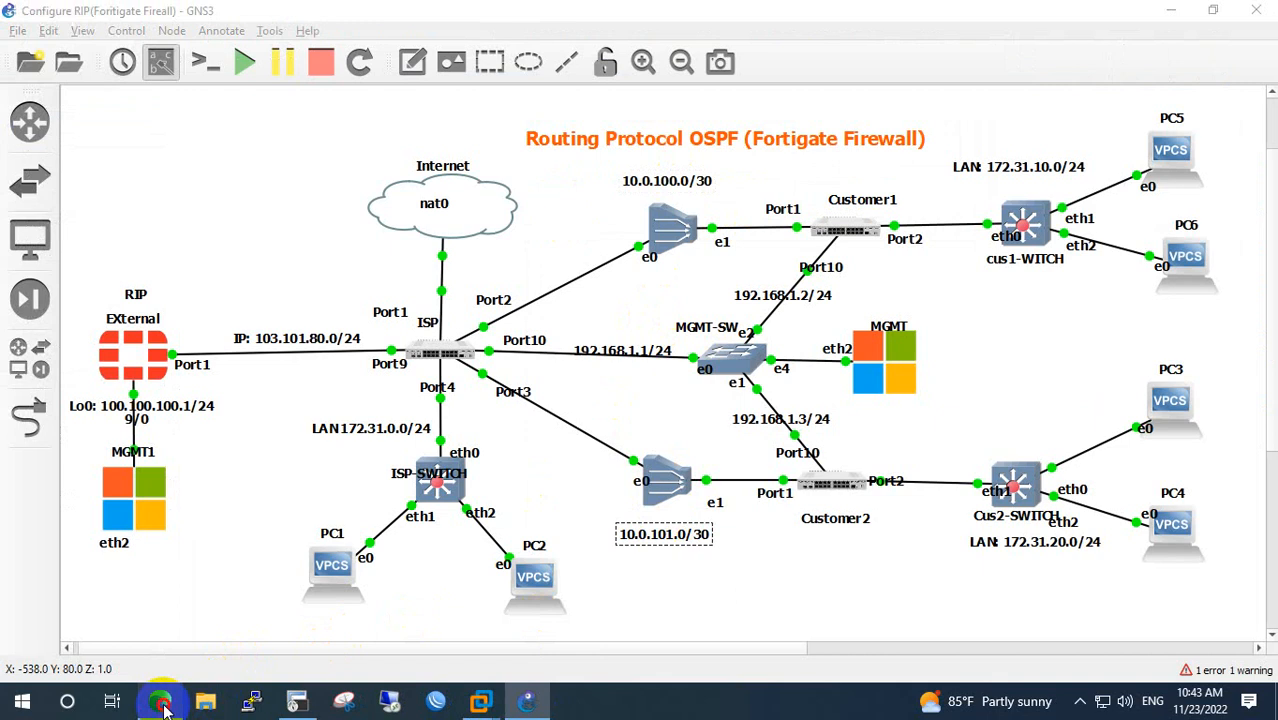
Set the new network's IP/Netmask to 10.0.100.0/30, copy that address, and save the entry.
text(10)
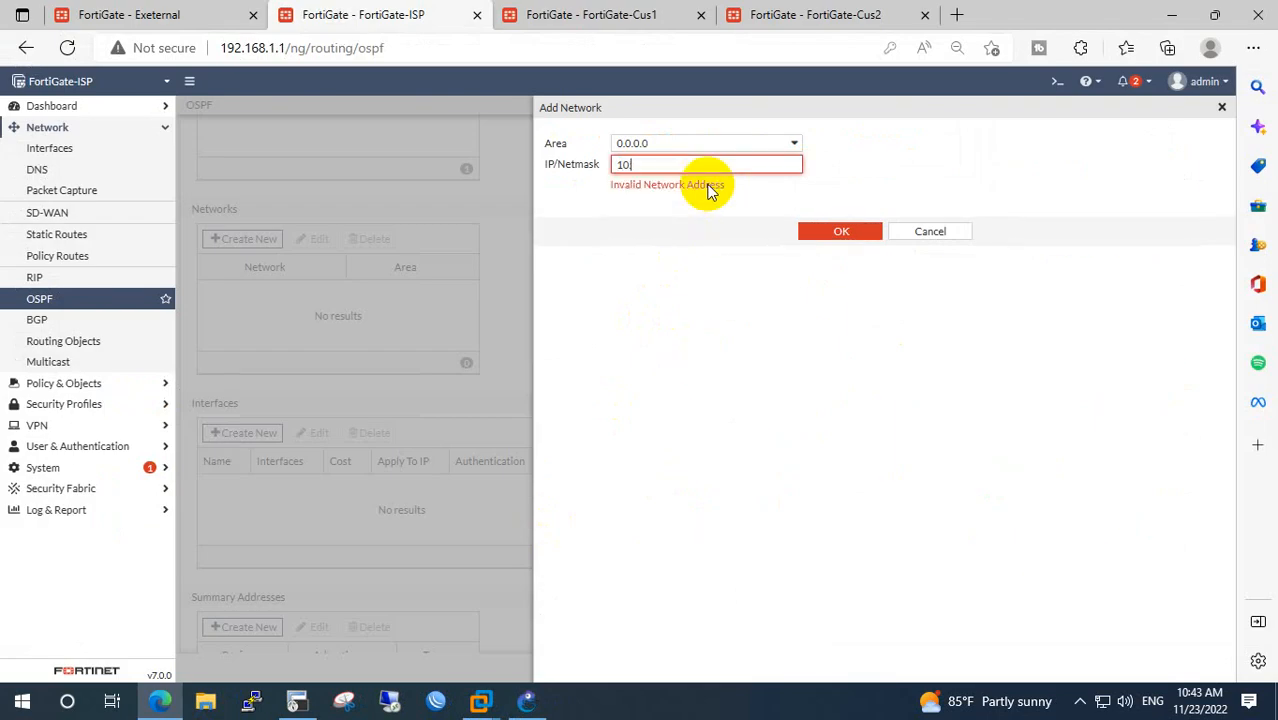
text(.0.100.0/30)
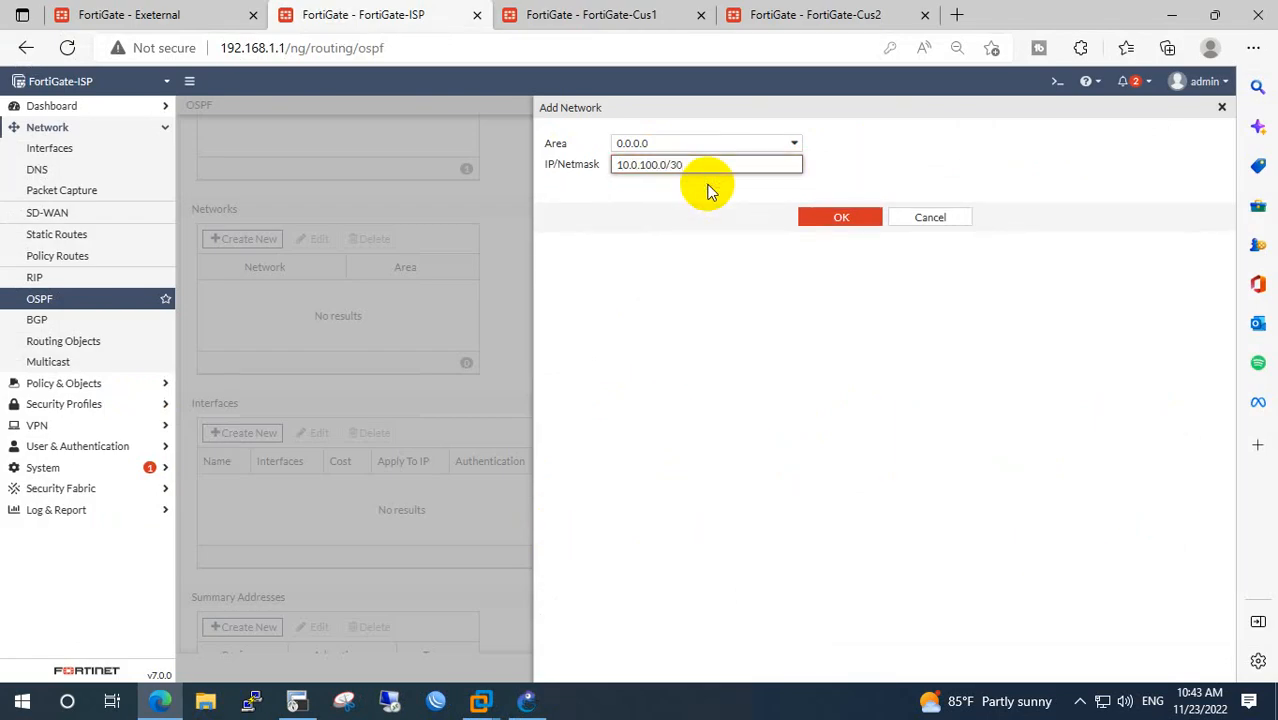
drag(702, 160, 462, 180)
key(ctrl+c)
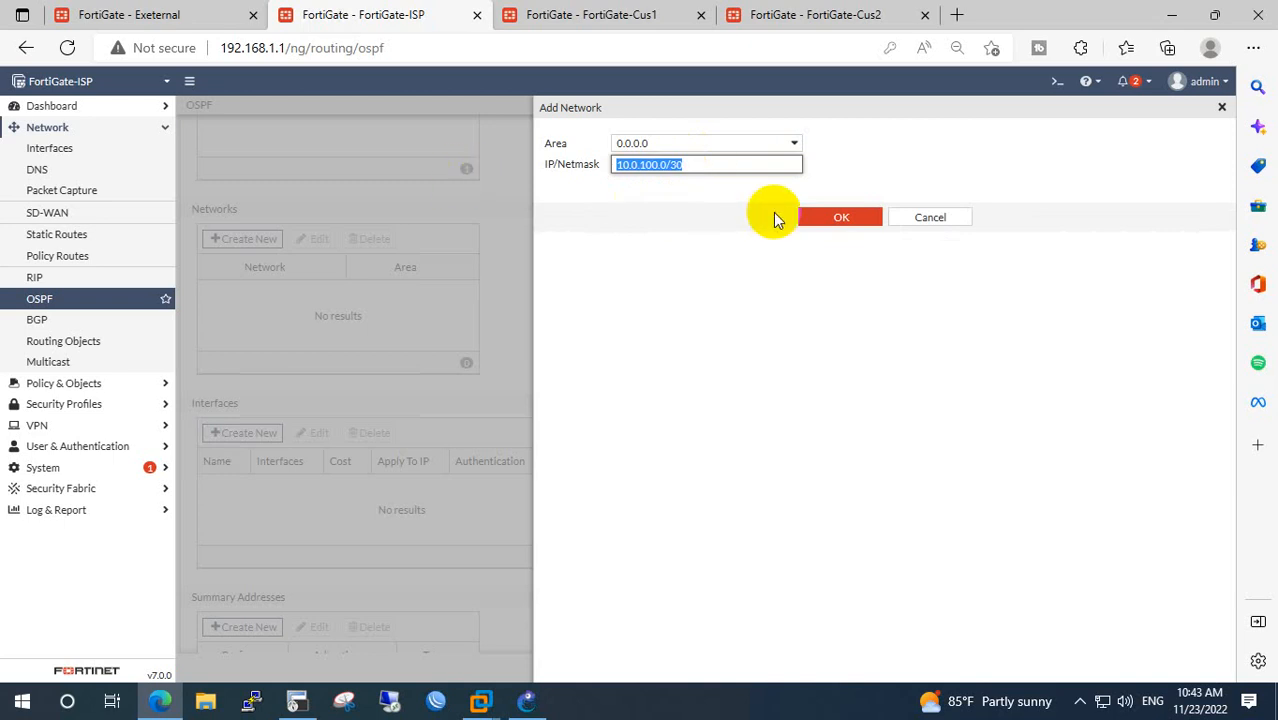
click(808, 217)
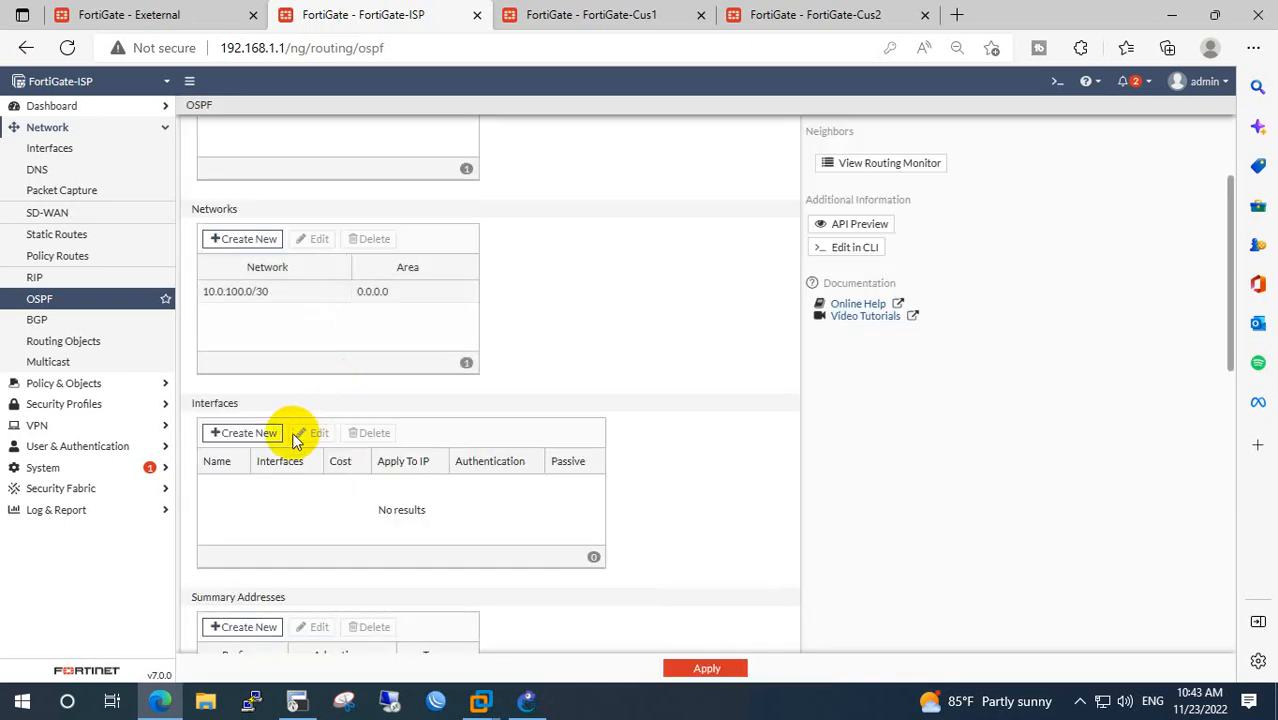
Add a second OSPF network, 10.0.101.0/30, in area 0.0.0.0.
click(245, 239)
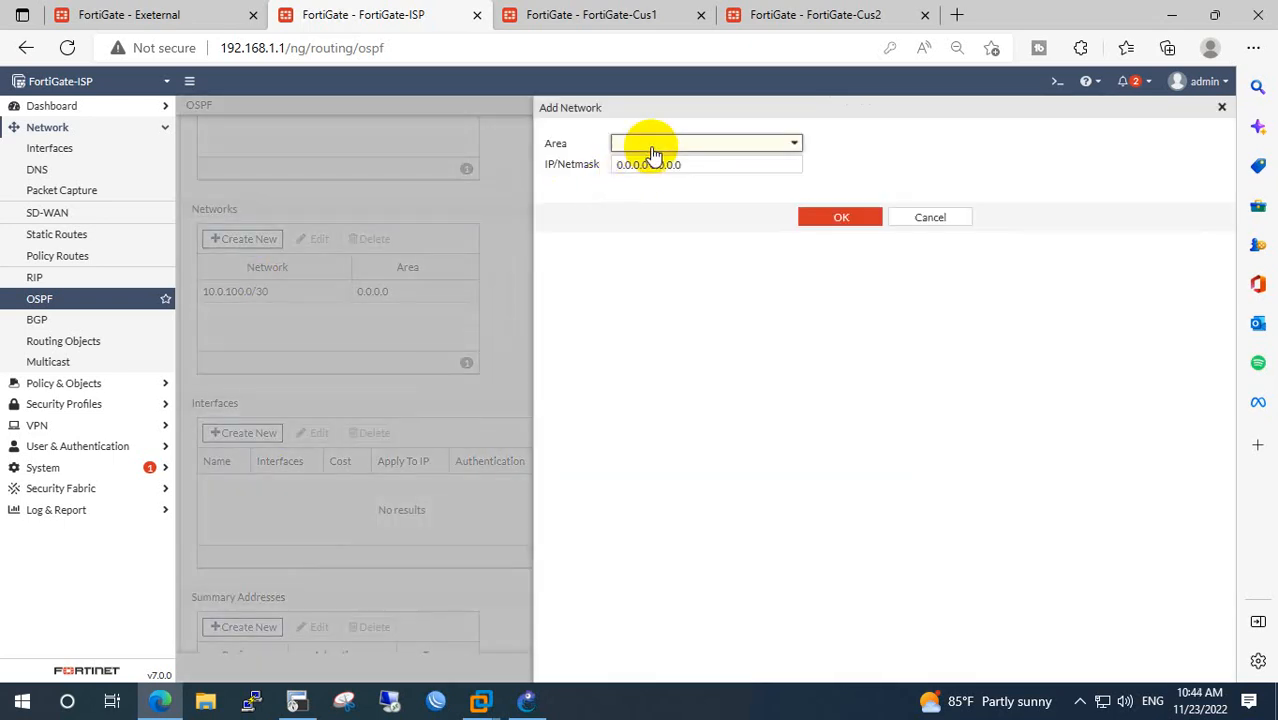
click(652, 153)
click(656, 185)
drag(685, 163, 498, 203)
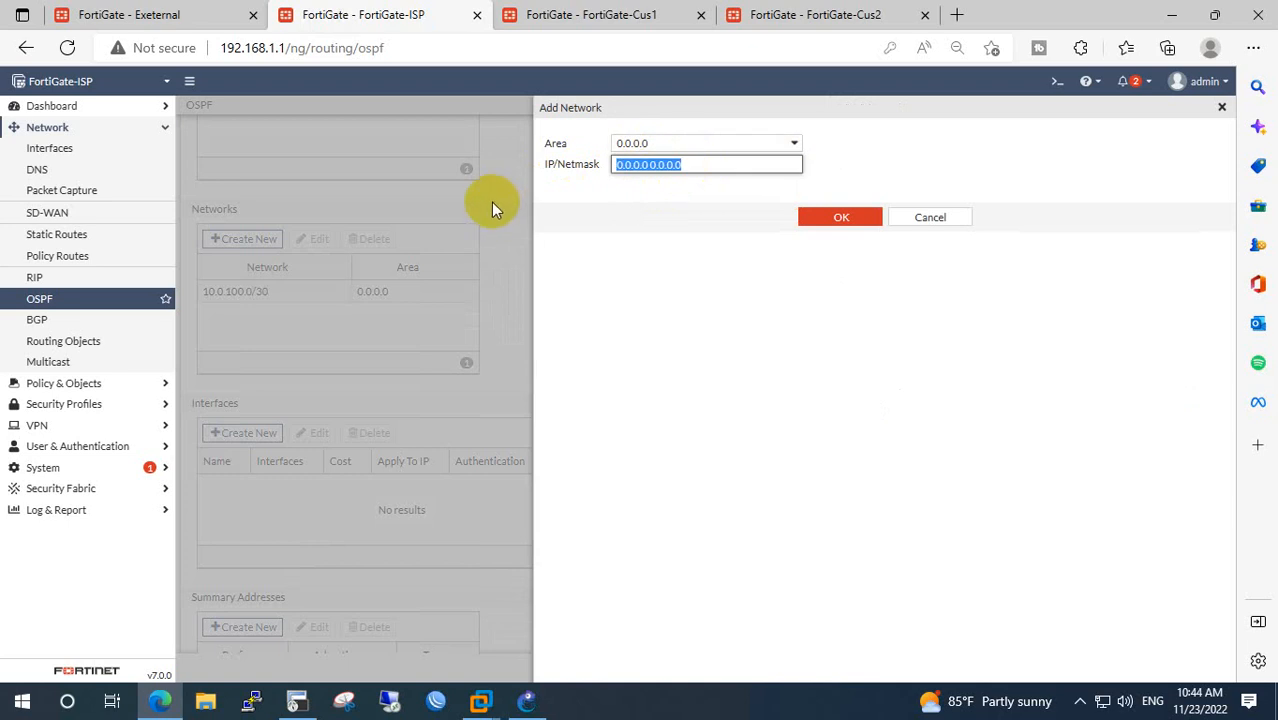
key(ctrl+v)
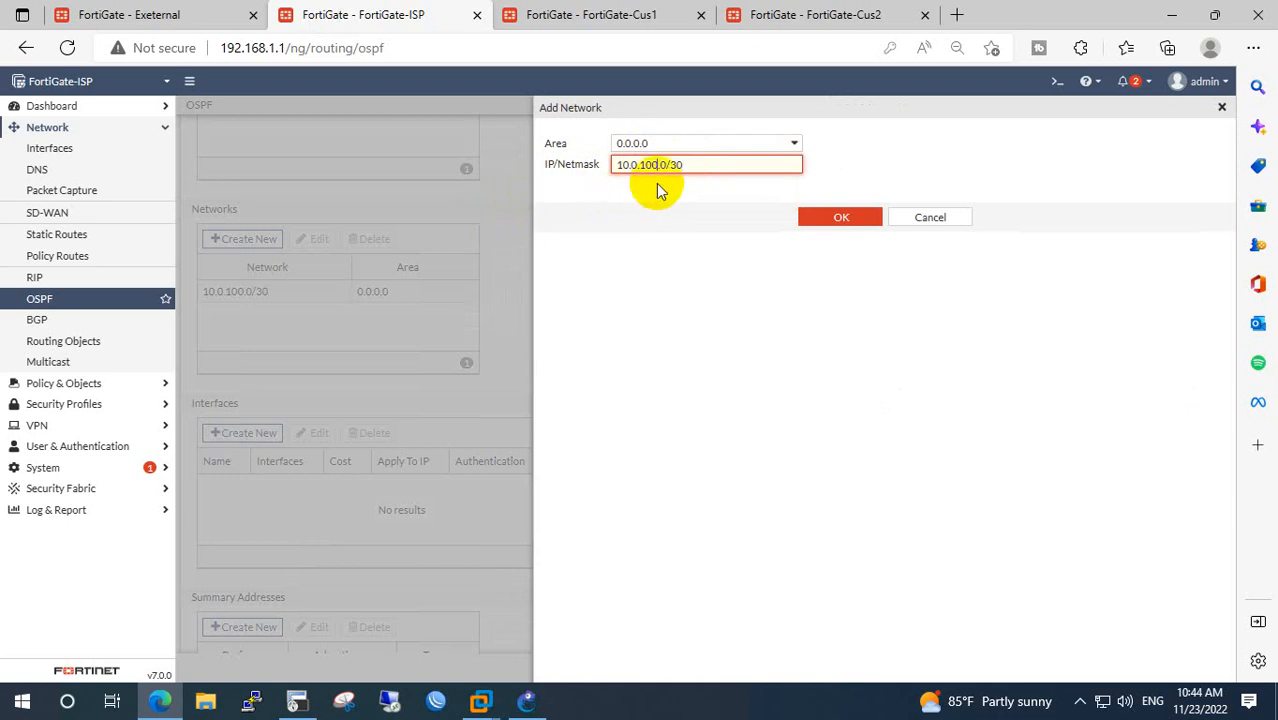
click(845, 219)
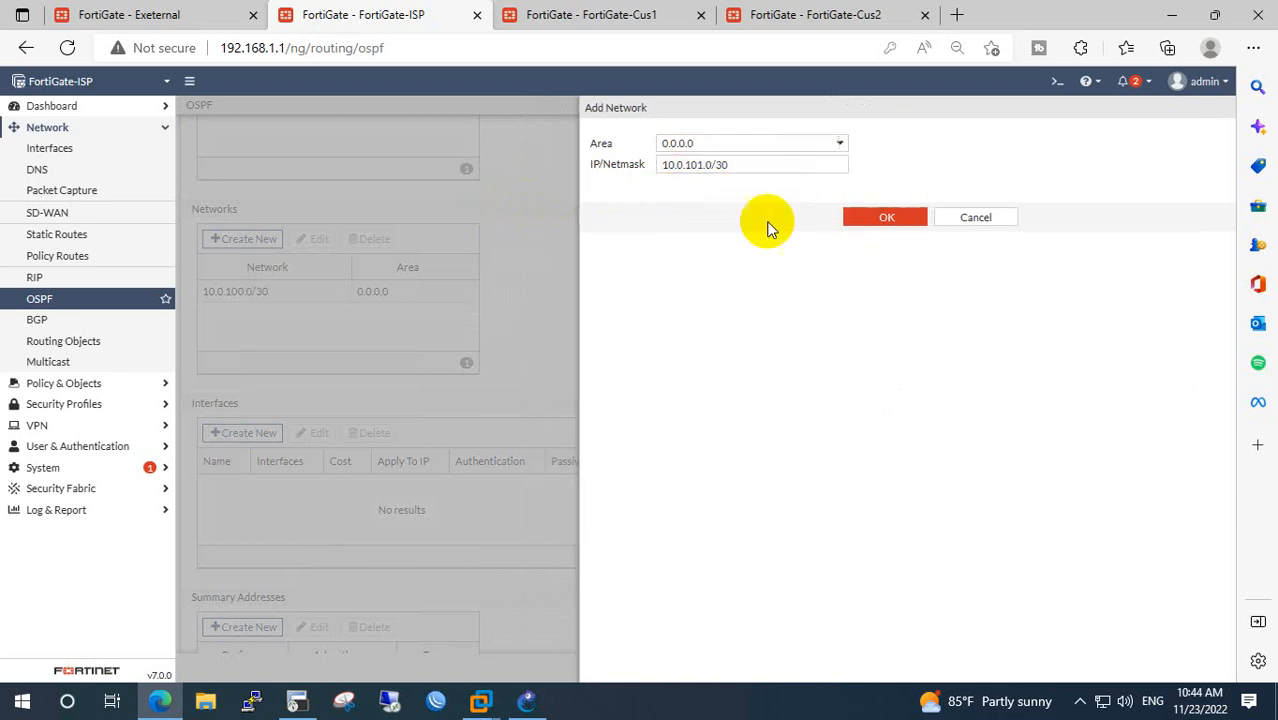
scroll(340, 458, down, 3)
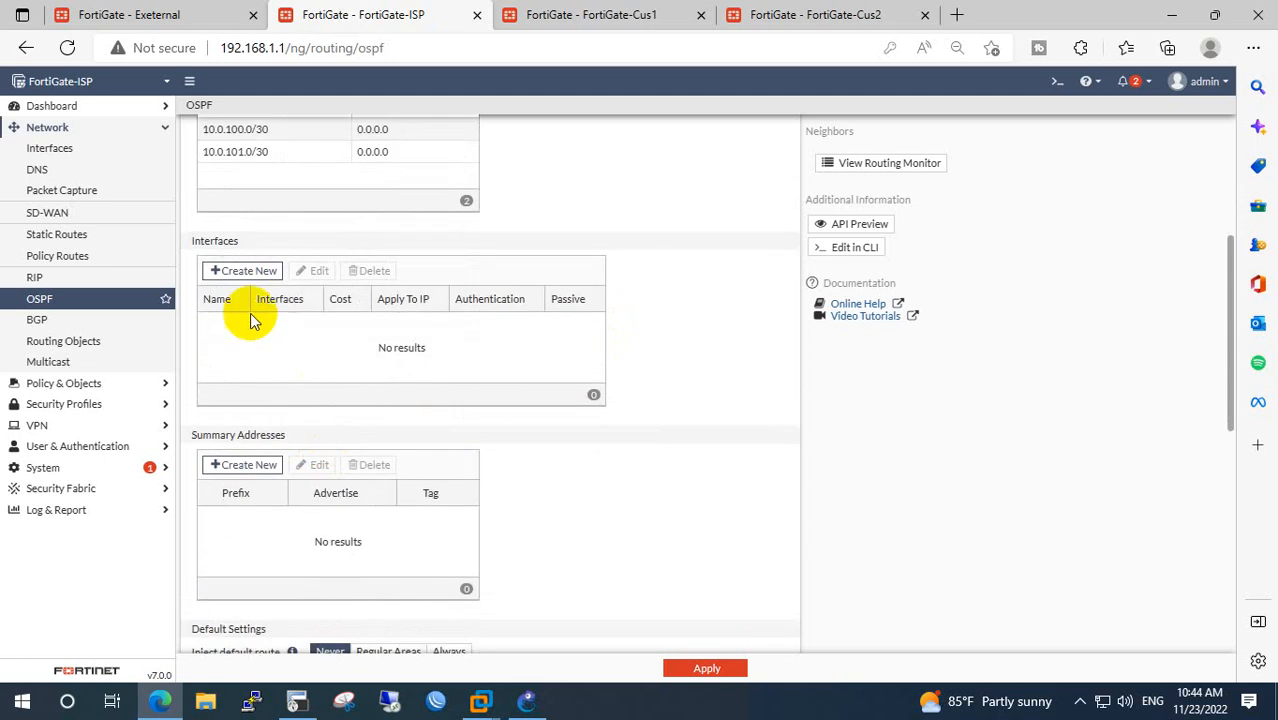
click(236, 271)
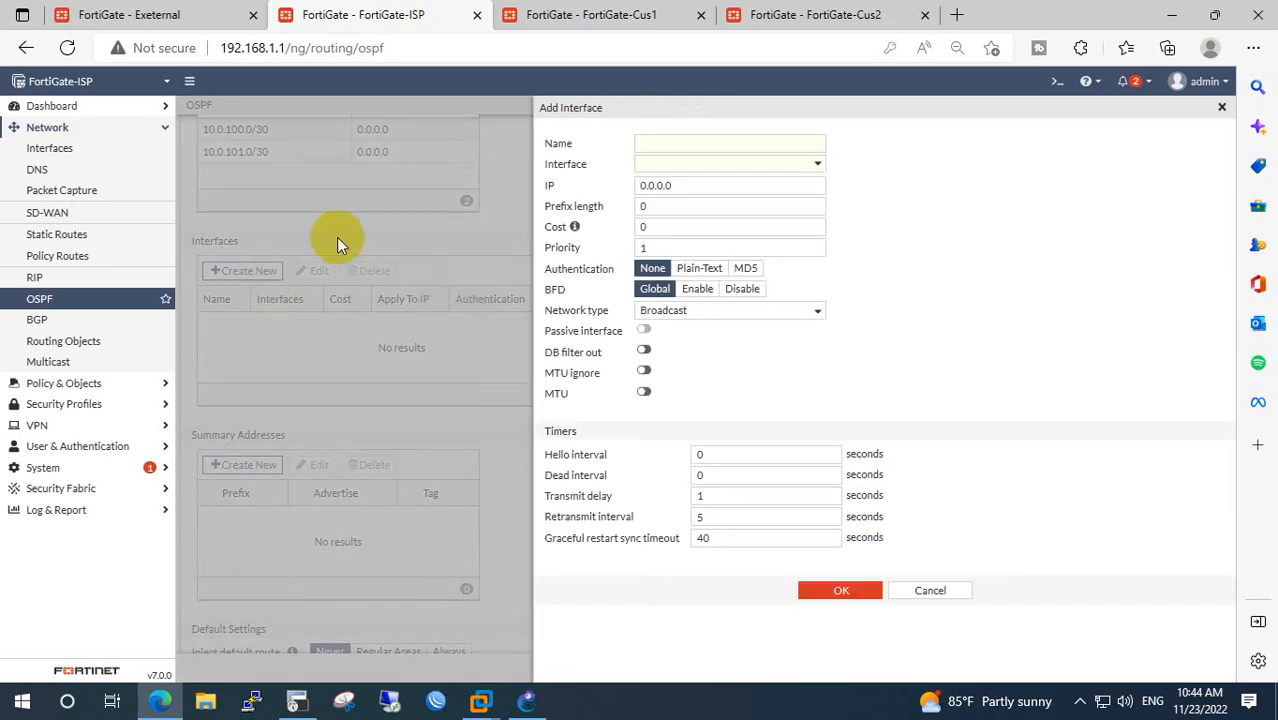
click(930, 590)
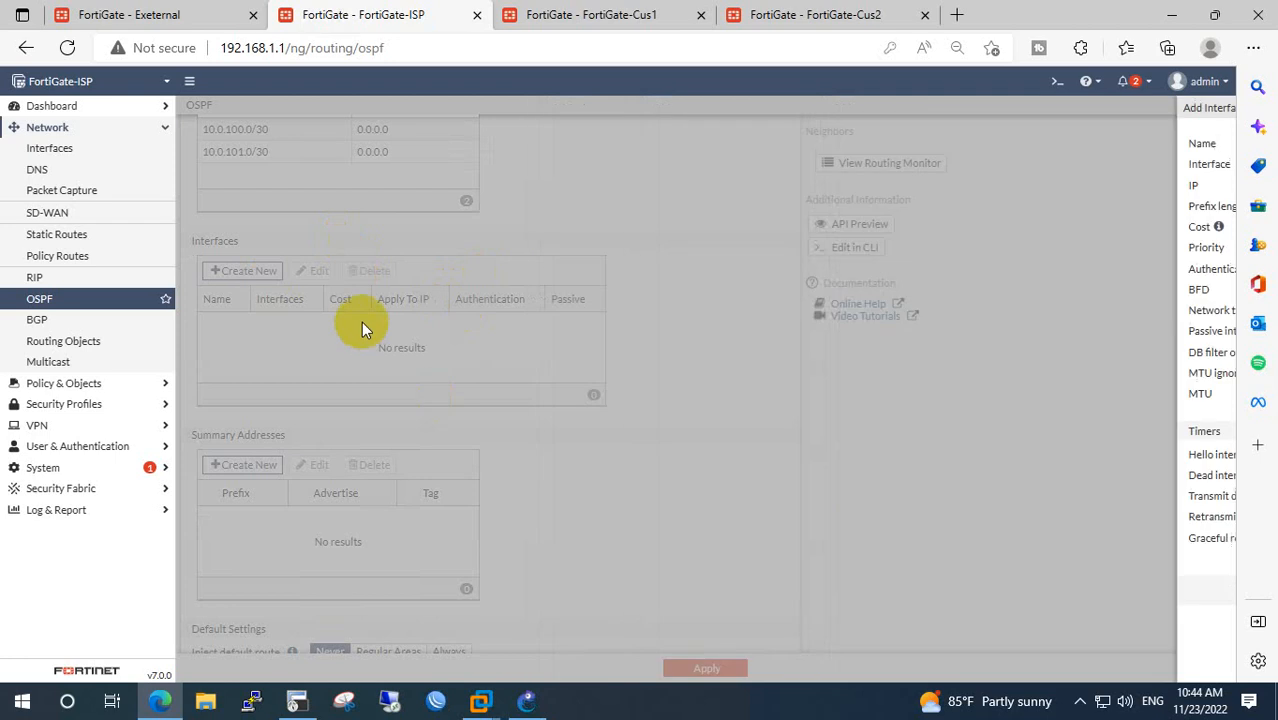
scroll(361, 321, up, 3)
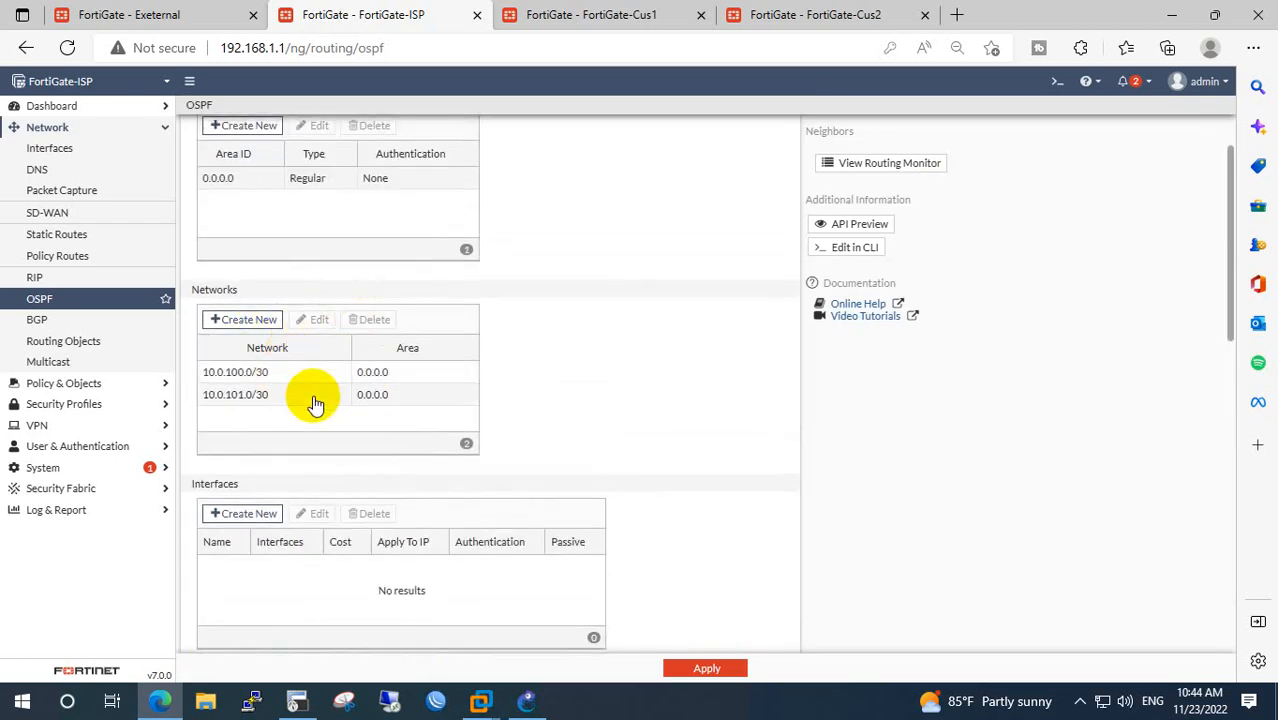
scroll(312, 420, down, 3)
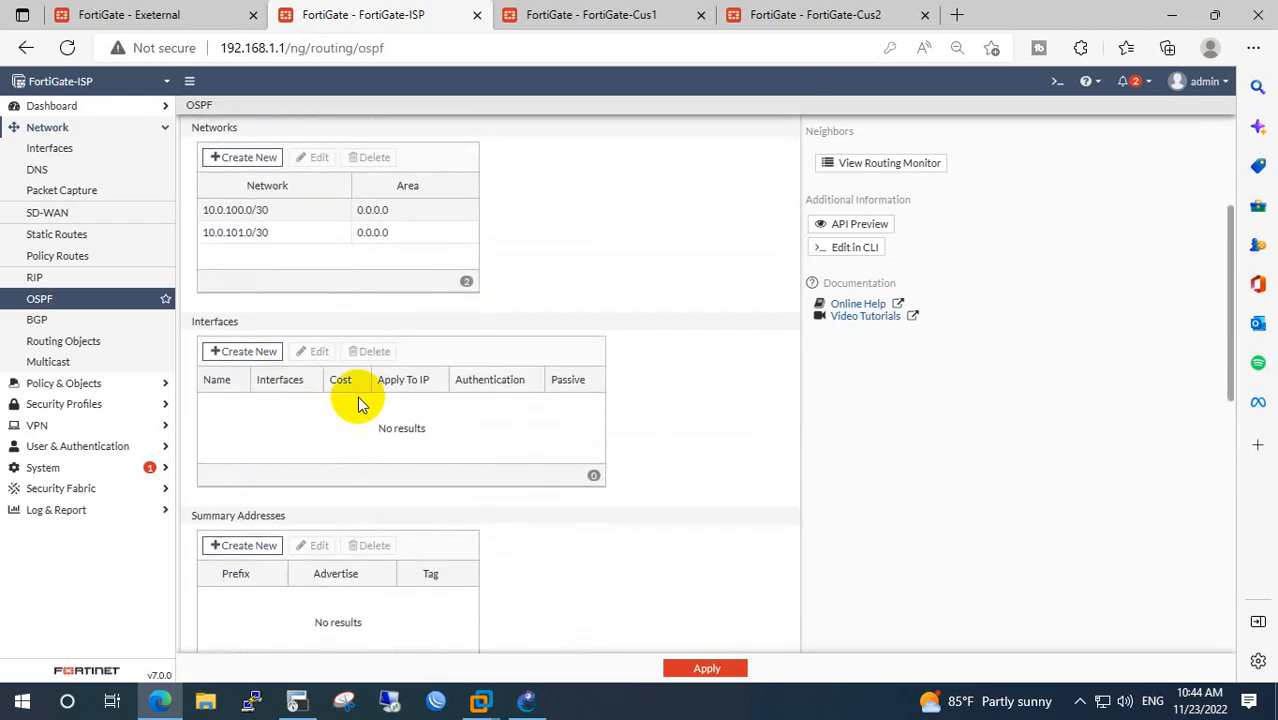
Add an OSPF interface entry named CUS1 on the CUS1 (port2) interface, keeping the default settings.
click(245, 352)
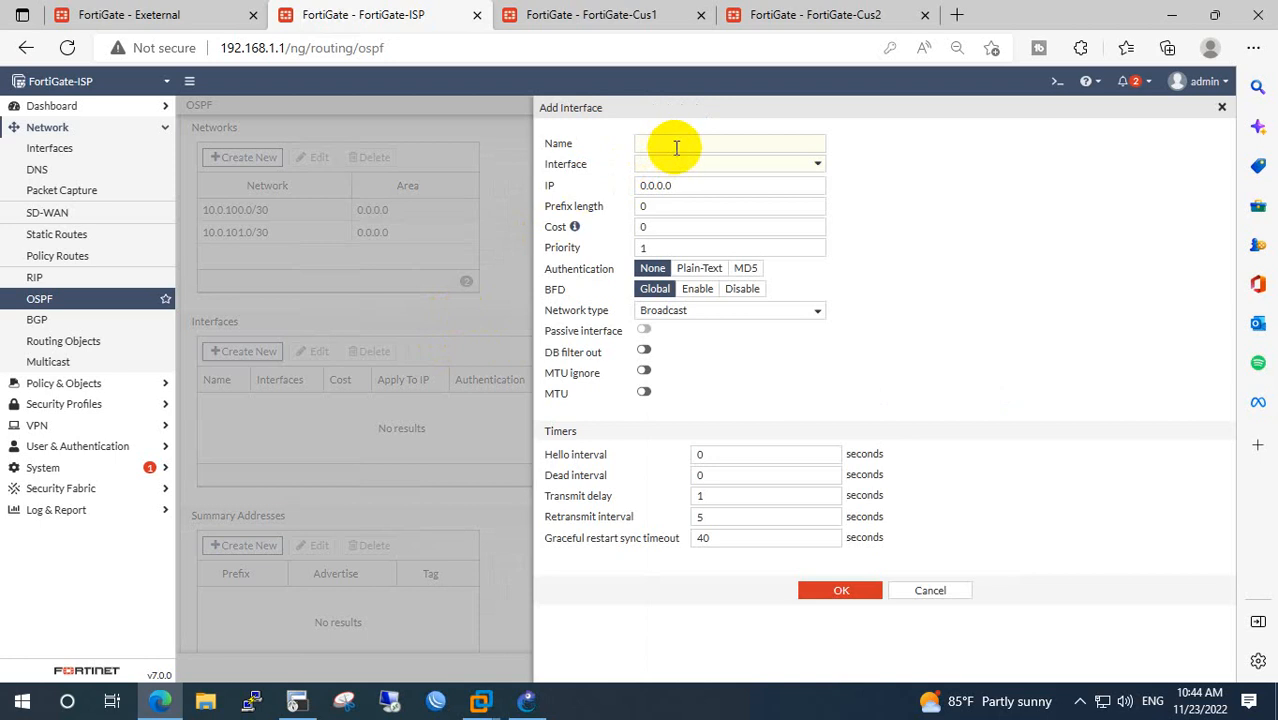
click(800, 168)
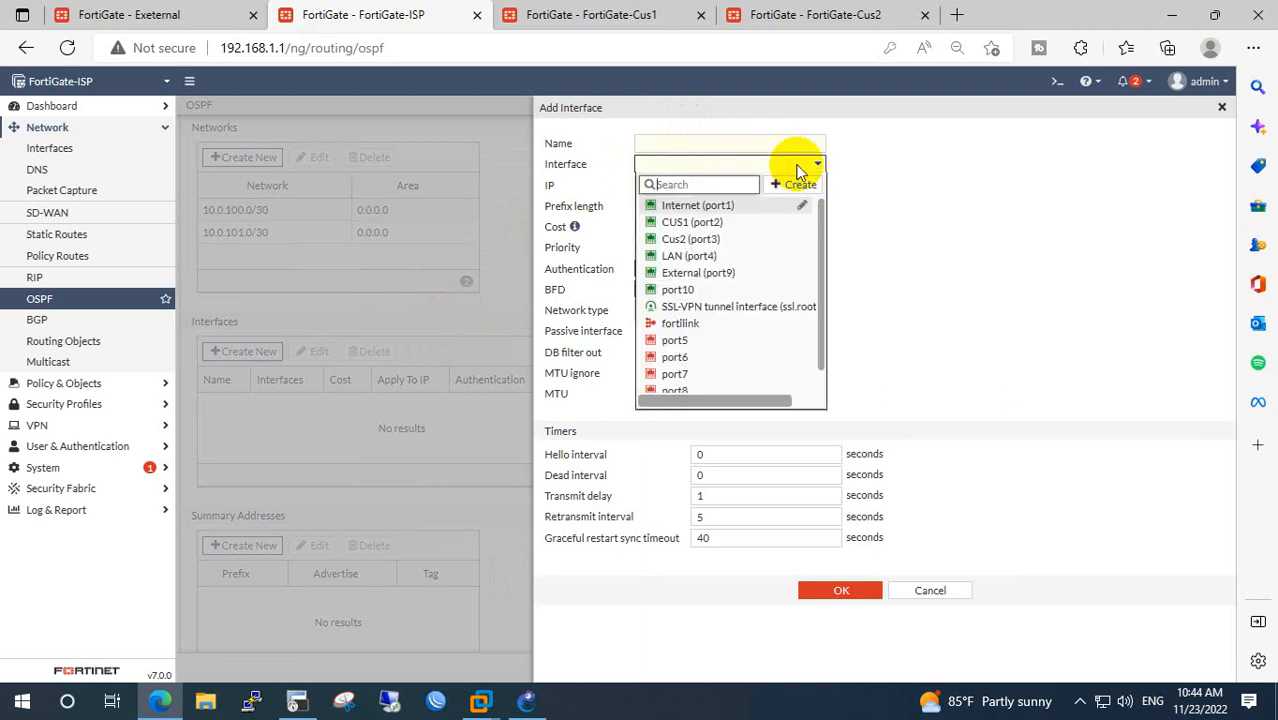
click(686, 241)
click(684, 142)
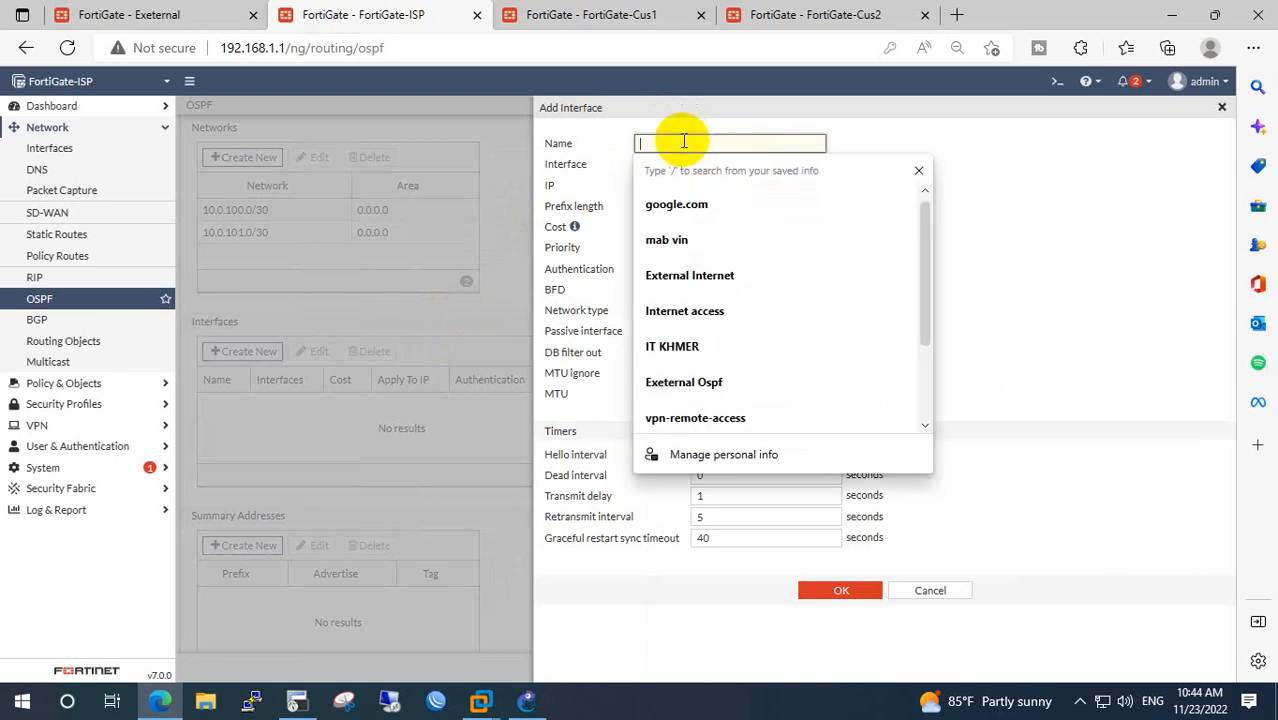
text(CU)
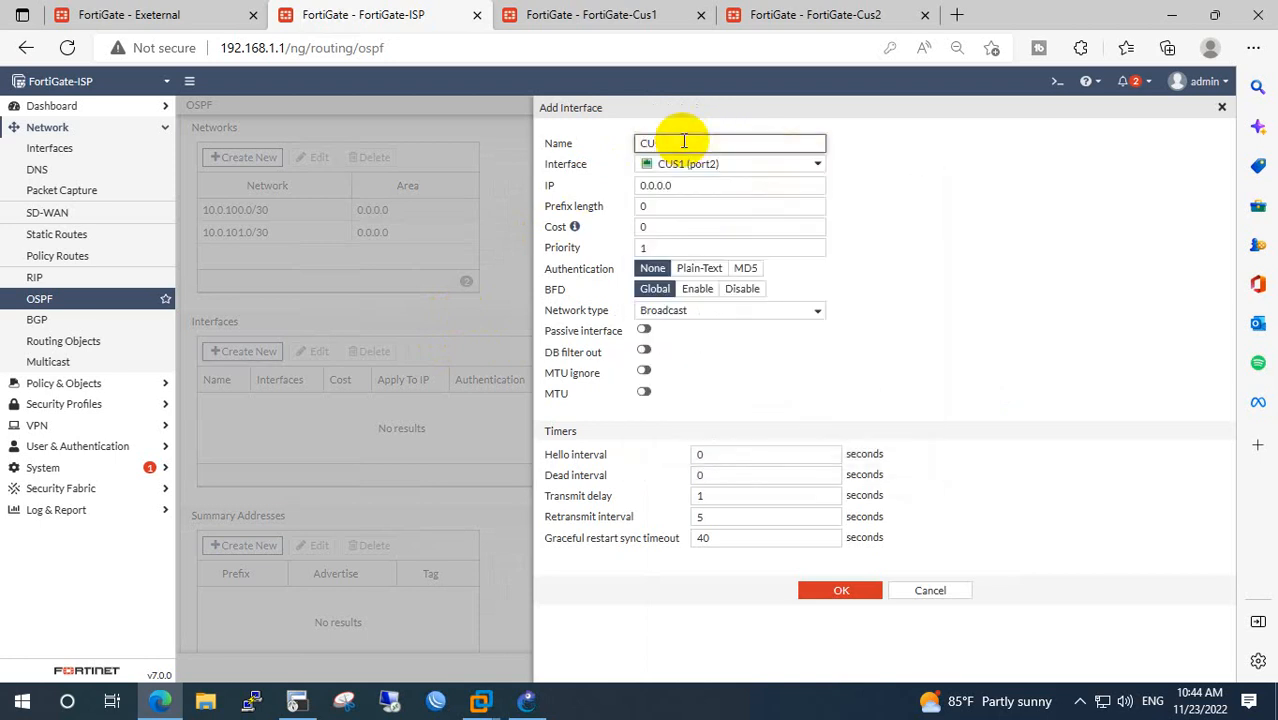
text(S1)
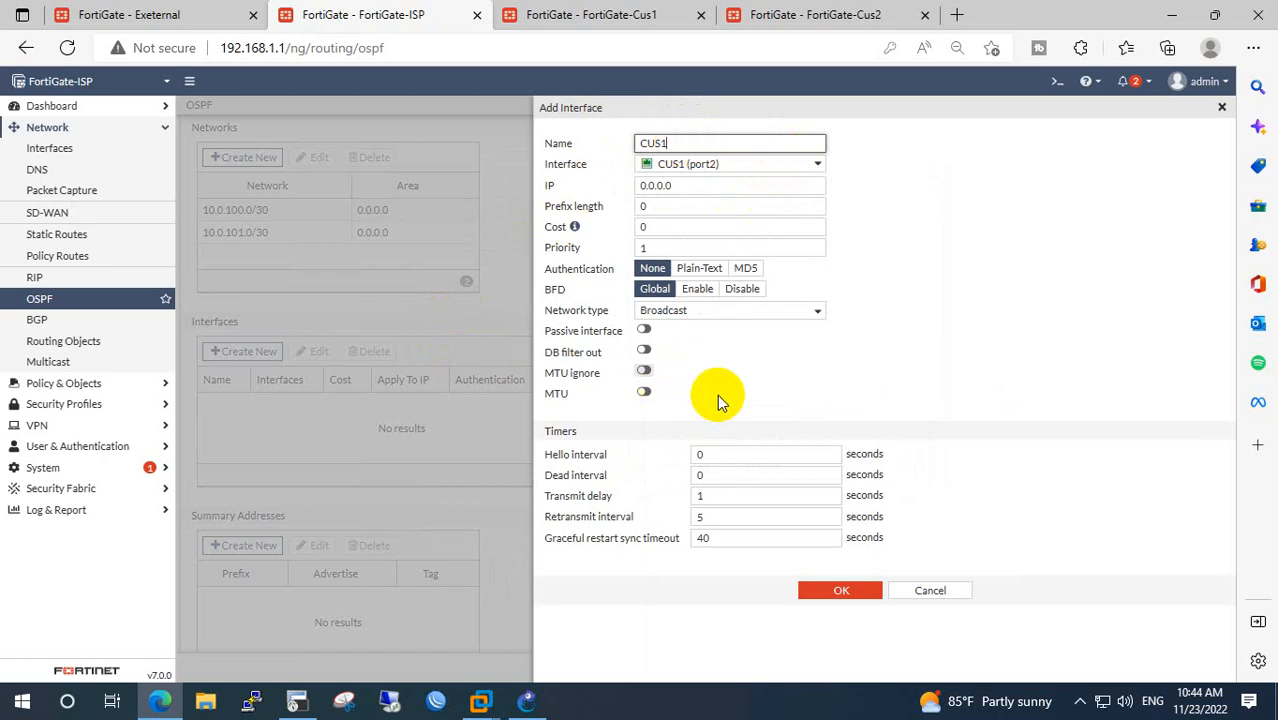
click(830, 592)
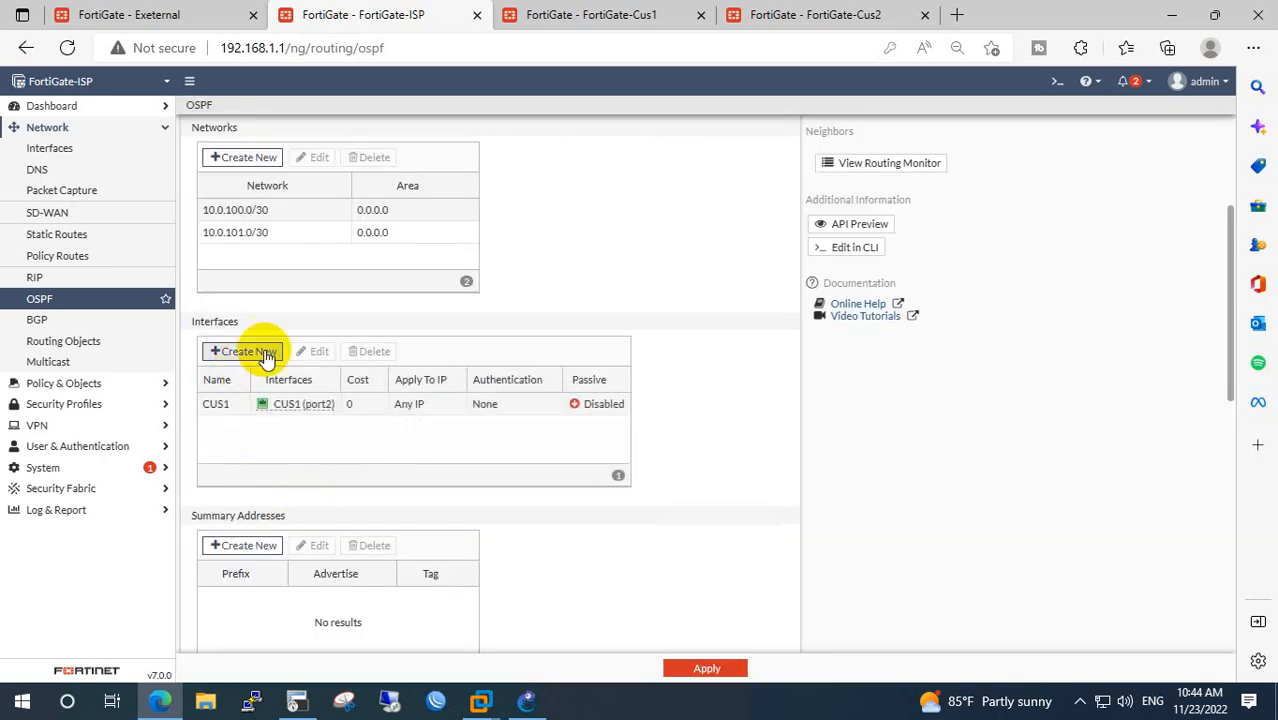
Add an OSPF interface entry named CUS2 on the Cus2 (port3) interface, keeping the default settings.
click(253, 354)
click(684, 143)
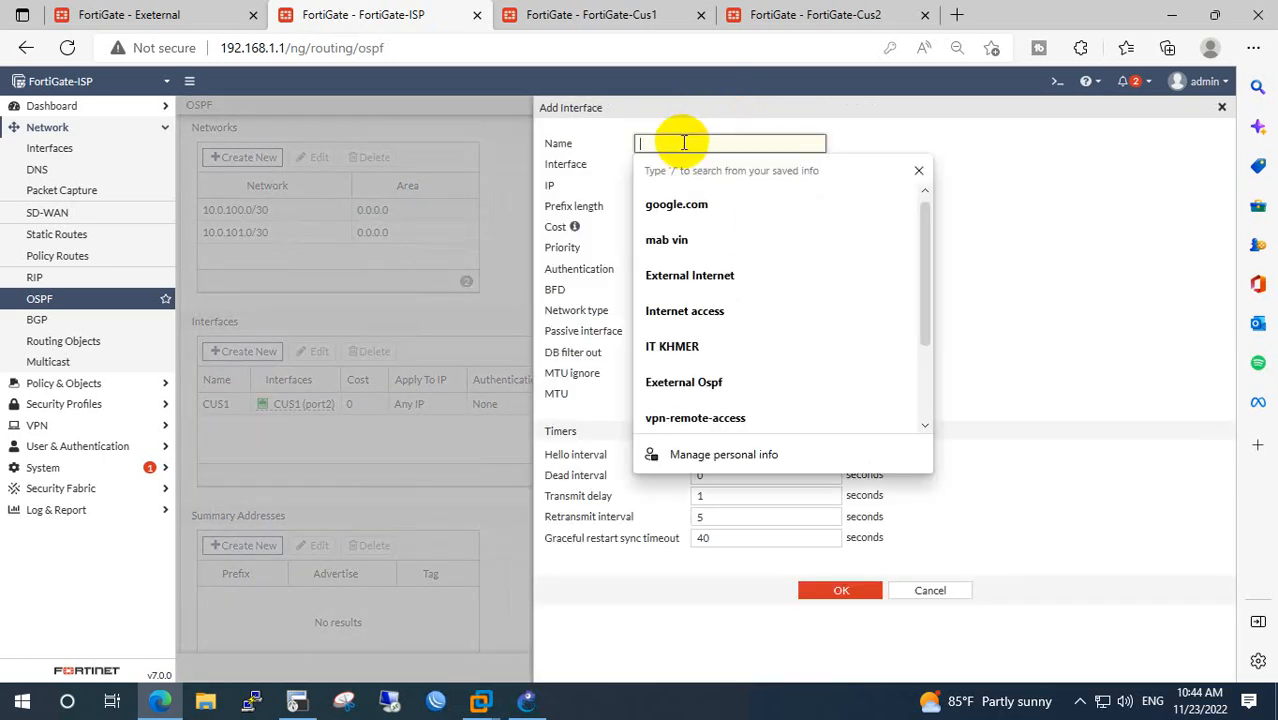
text(CUS)
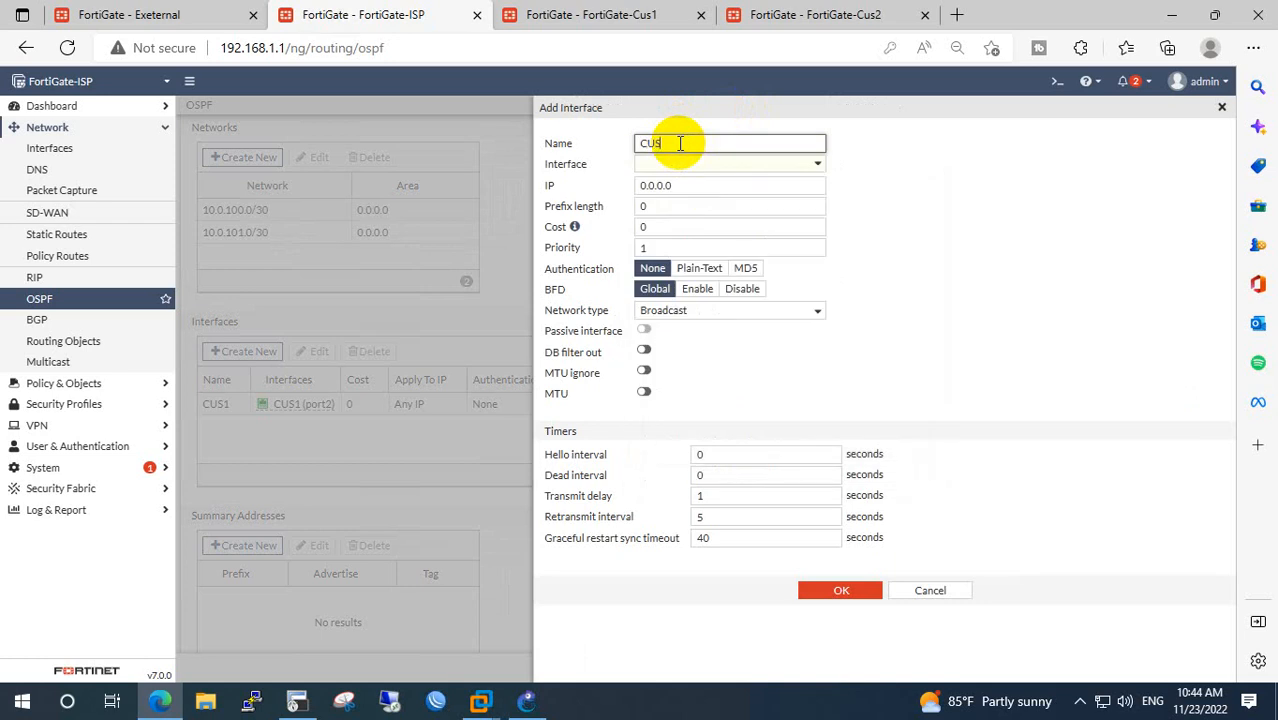
text(2)
click(685, 163)
click(690, 238)
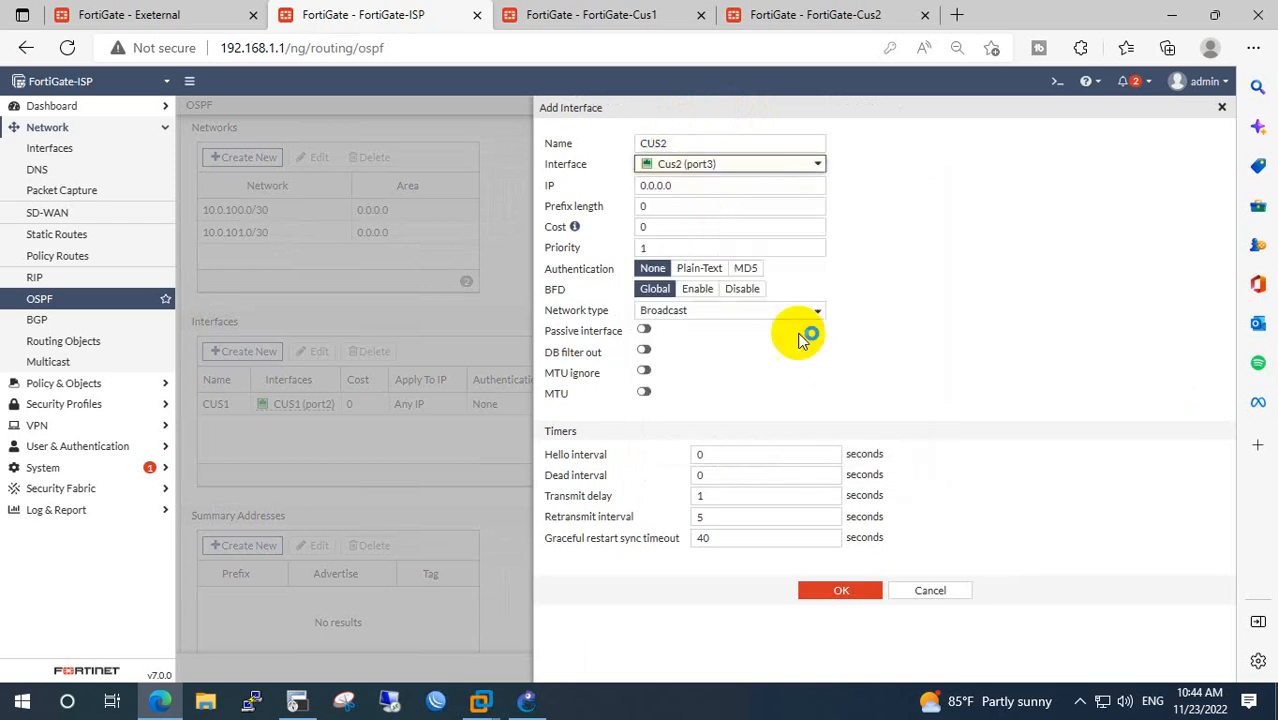
click(830, 590)
Apply the OSPF configuration on FortiGate-ISP.
scroll(430, 442, down, 1)
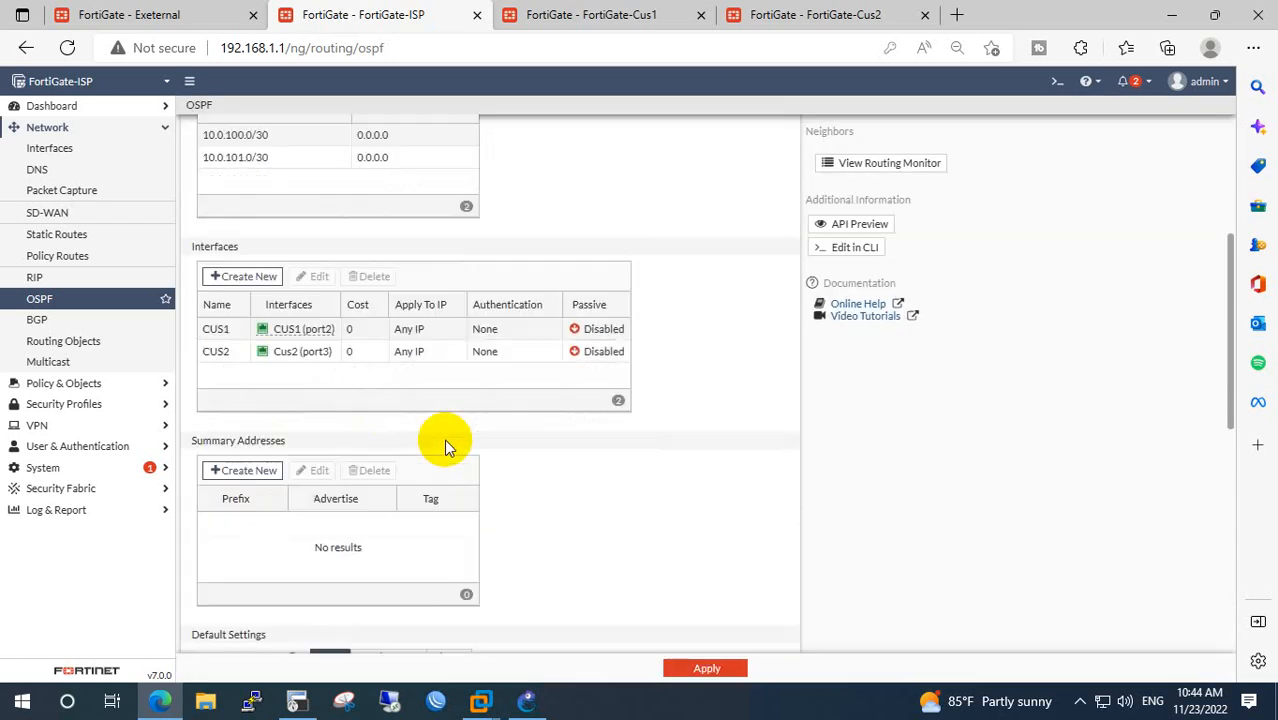
scroll(444, 439, down, 7)
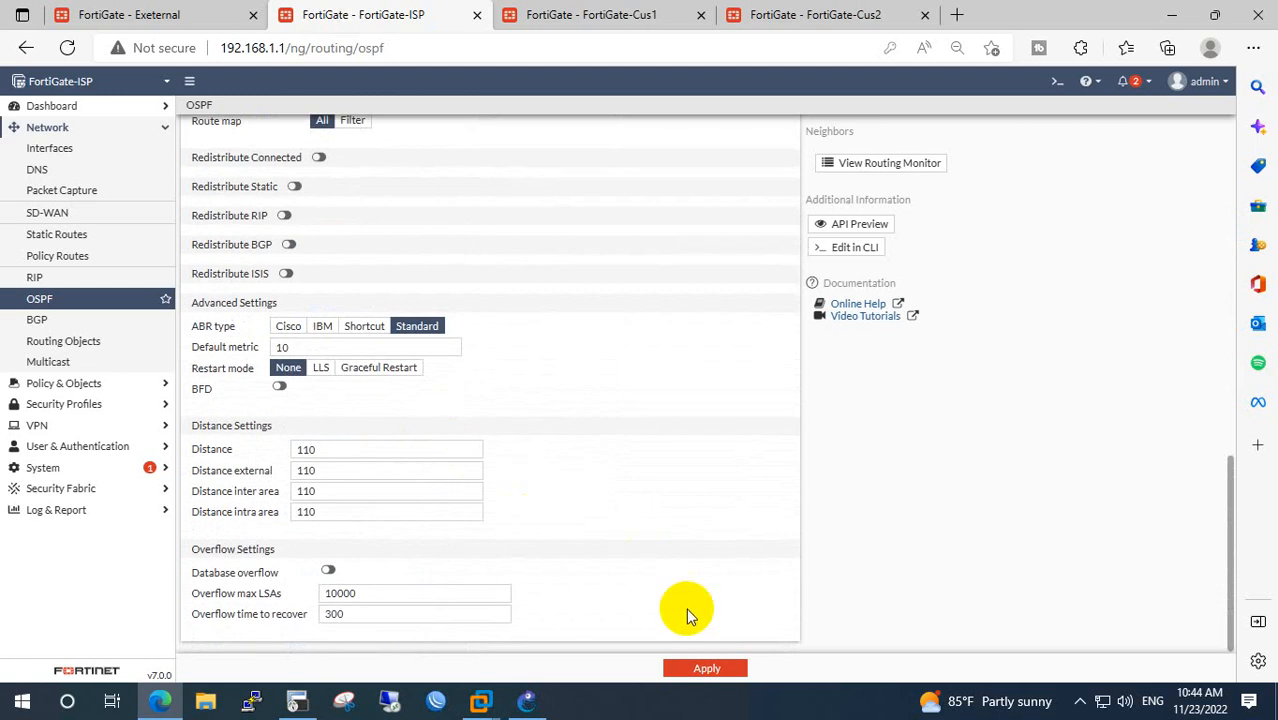
click(703, 664)
scroll(741, 386, up, 8)
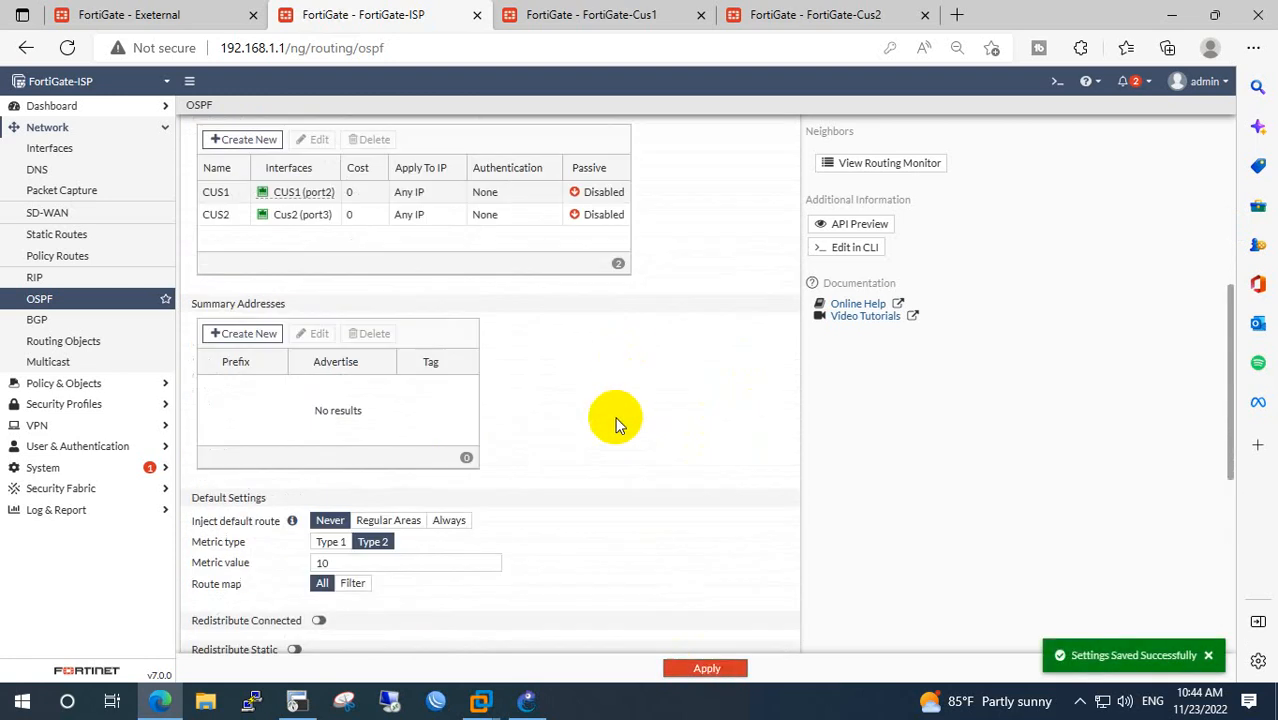
Switch to FortiGate-Cus1, check Customer1's connections in the GNS3 topology, and open the OSPF settings of FortiGate-Cus1 in the Edge browser.
click(572, 22)
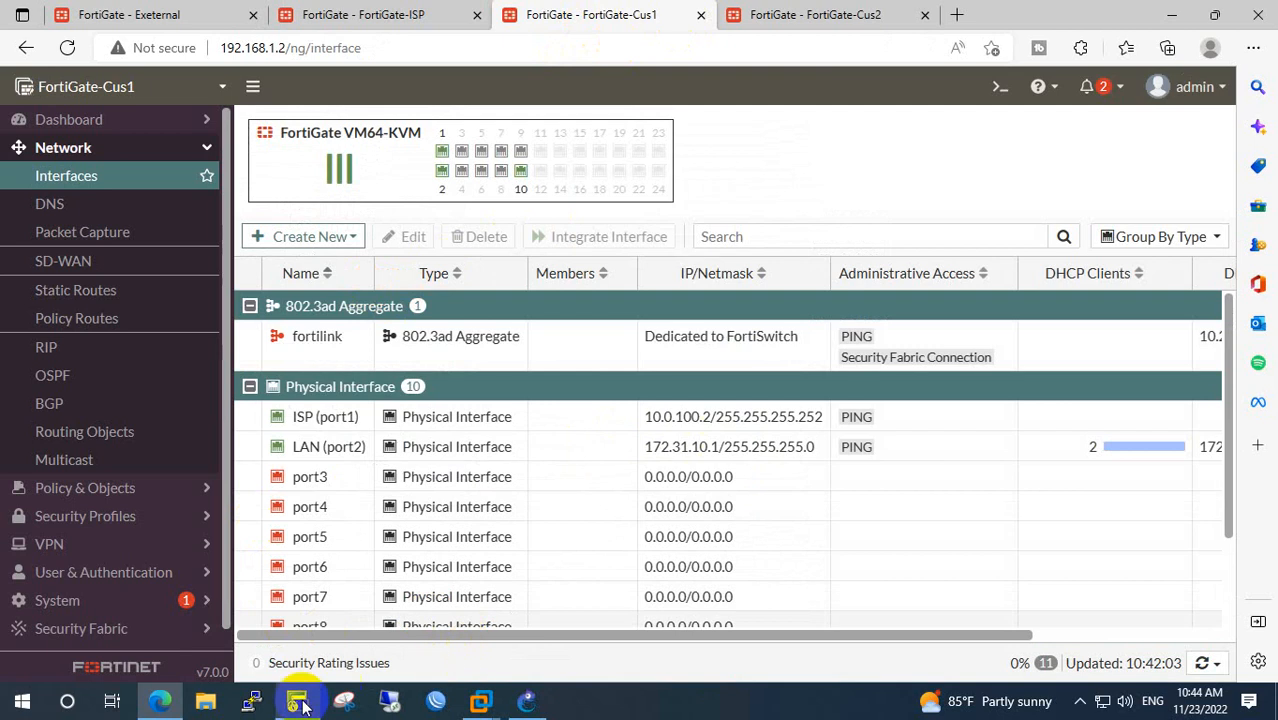
click(344, 702)
click(526, 701)
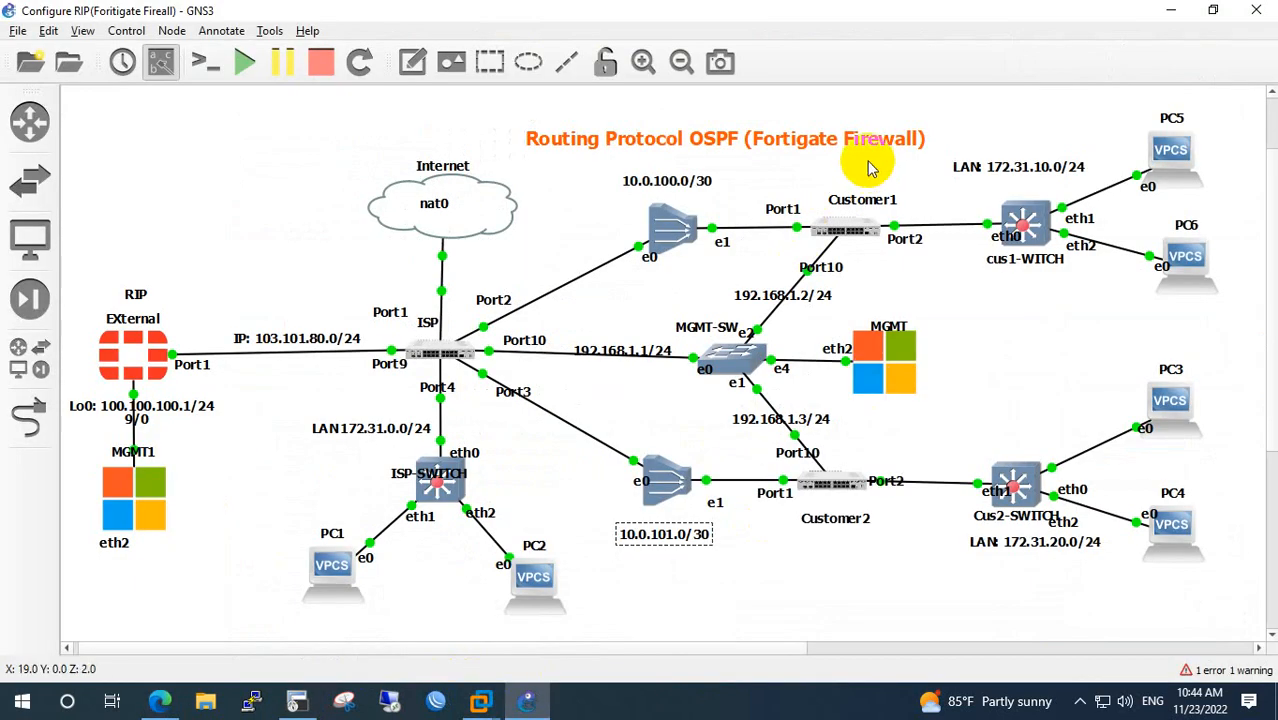
click(855, 233)
click(162, 700)
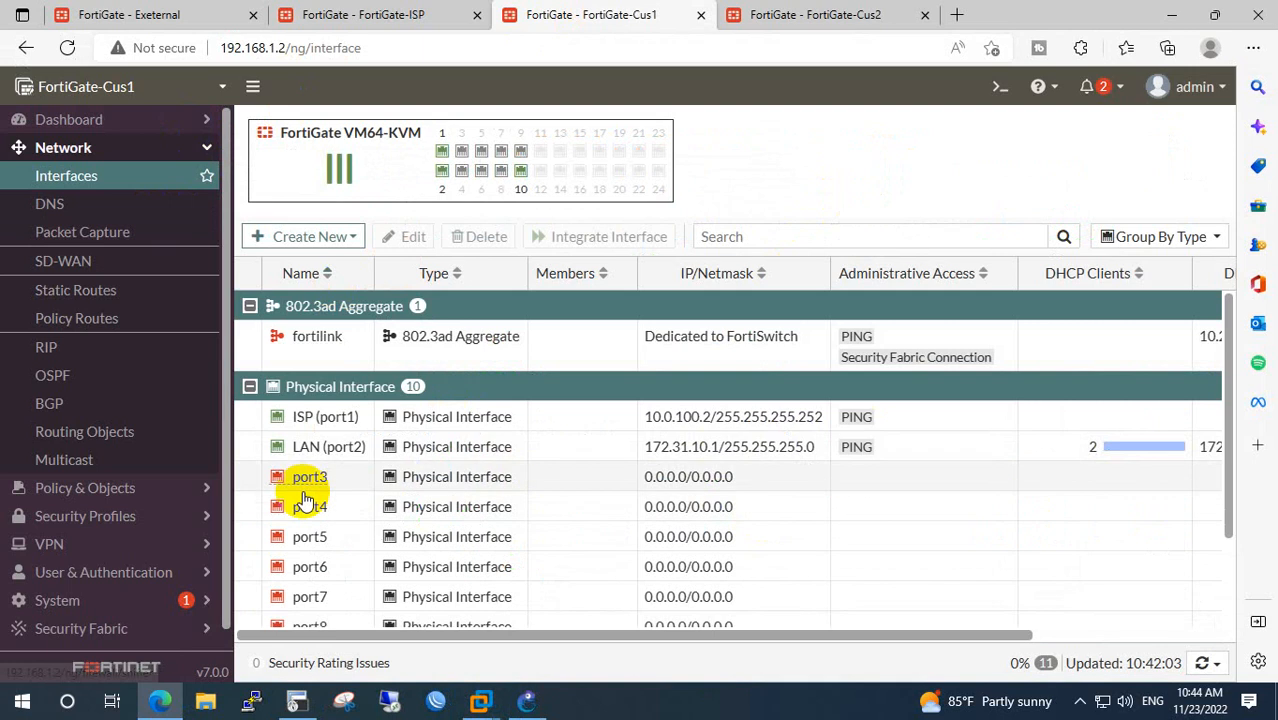
click(86, 378)
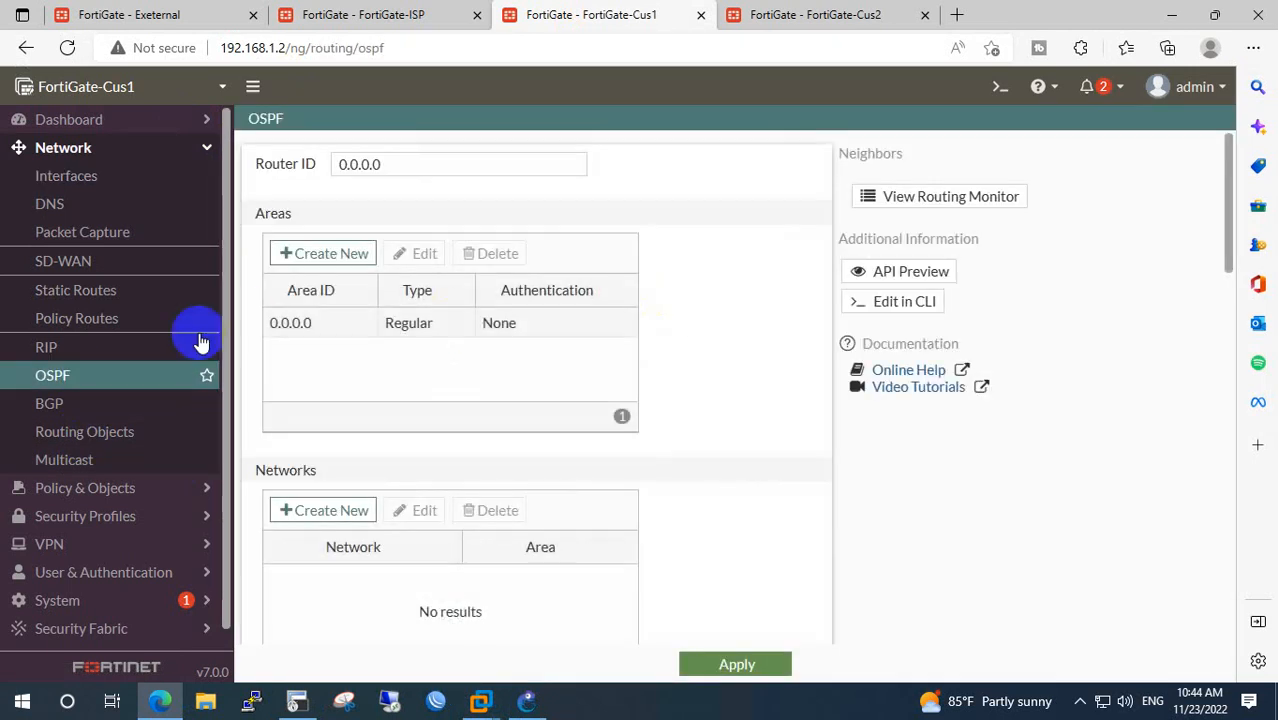
Delete the existing OSPF area 0.0.0.0 on FortiGate-Cus1.
click(312, 322)
click(499, 254)
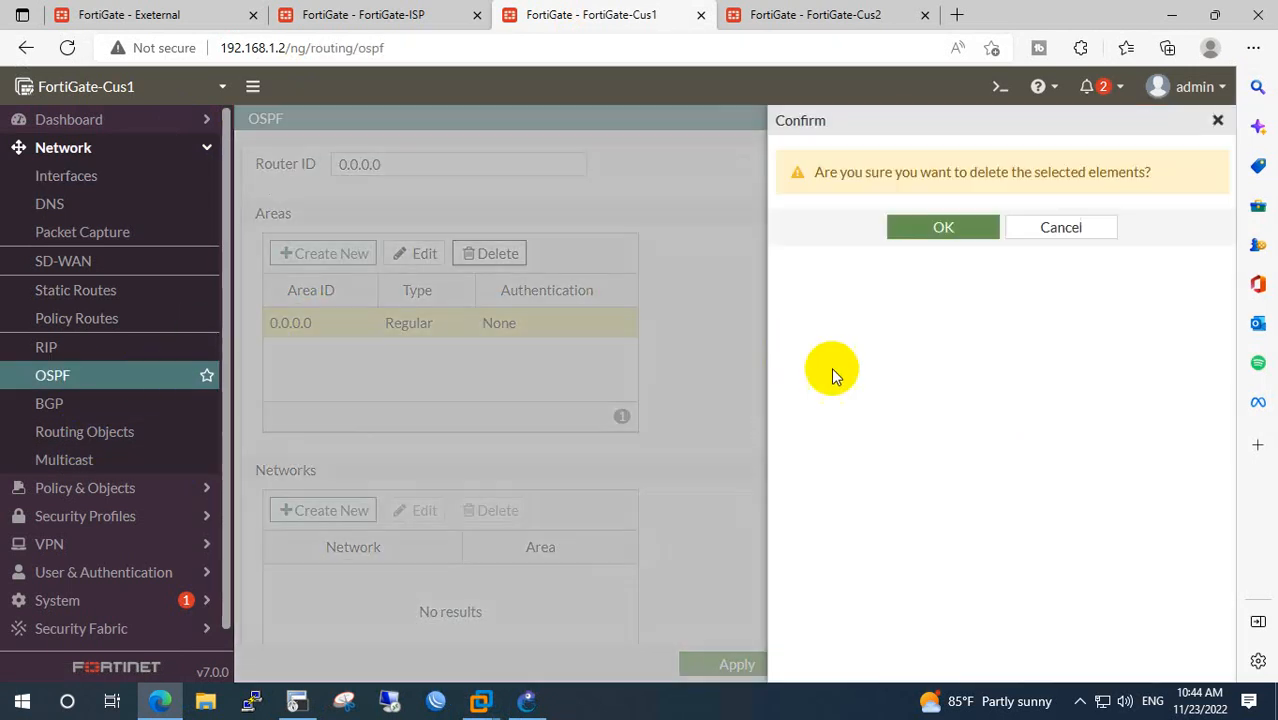
click(946, 228)
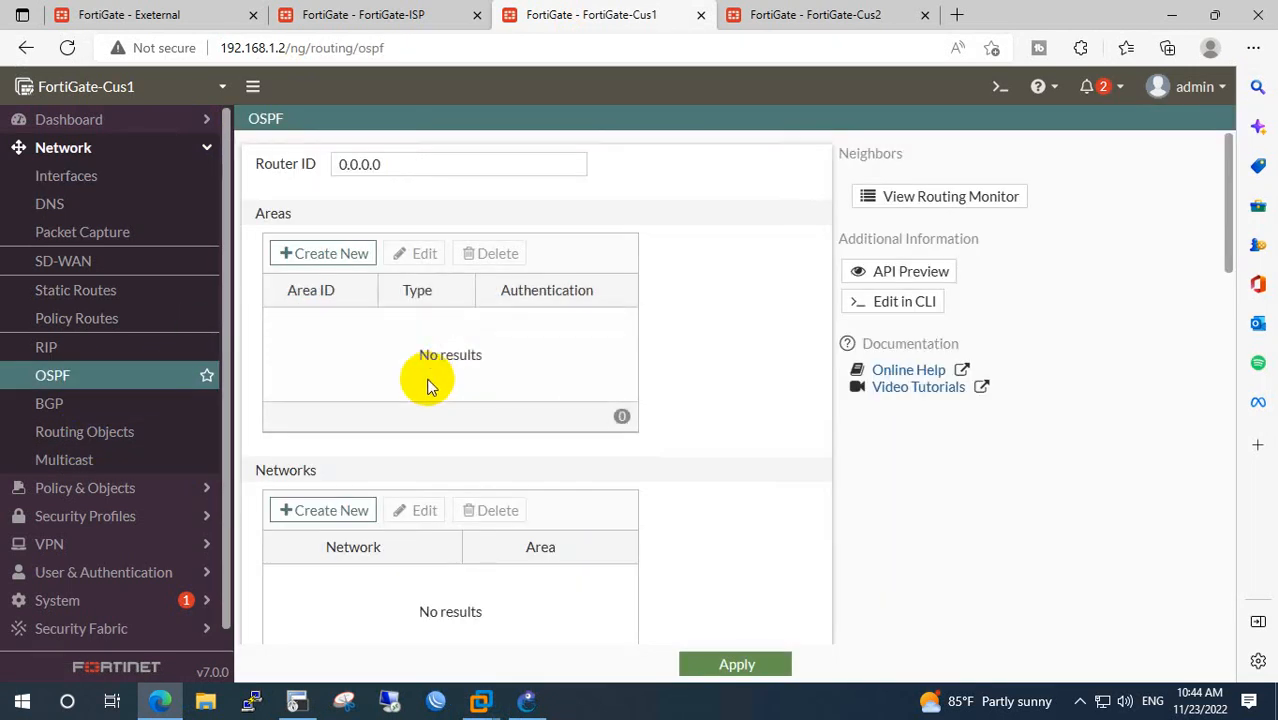
Set the Router ID to 0.0.0.2 and add a Regular area 0.0.0.0 without authentication.
click(403, 166)
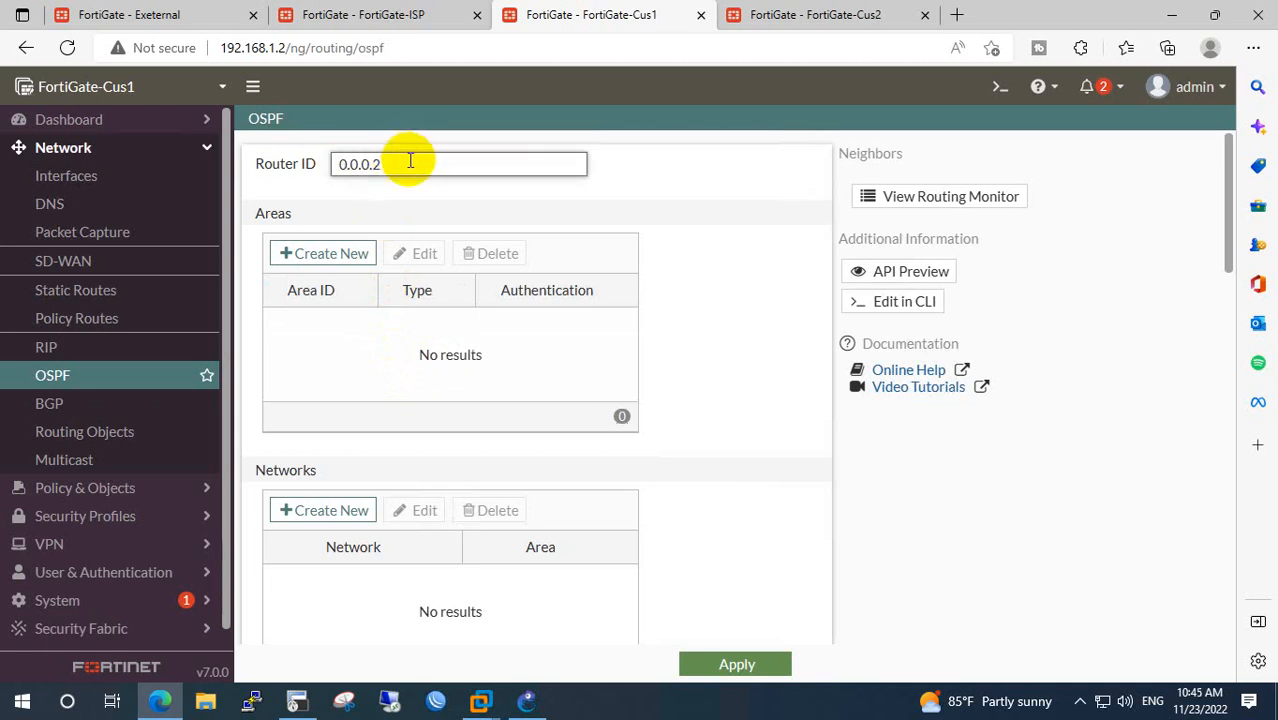
drag(408, 164, 271, 160)
click(328, 252)
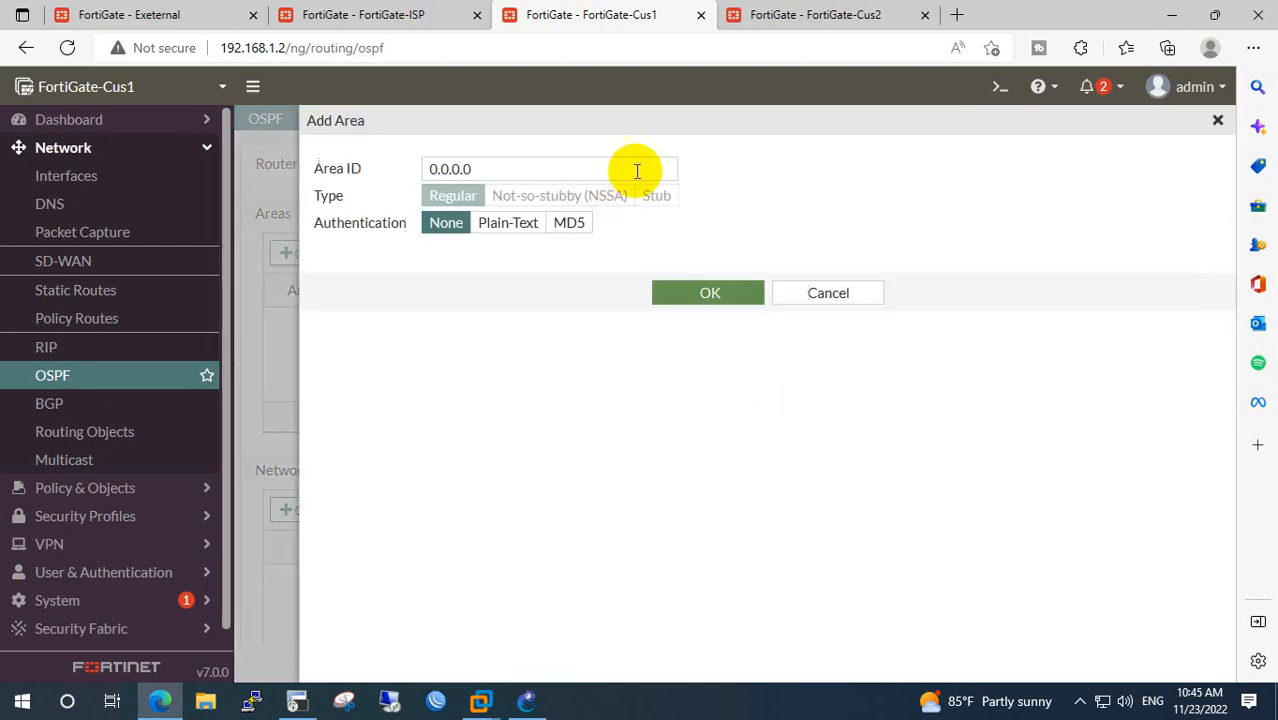
click(708, 293)
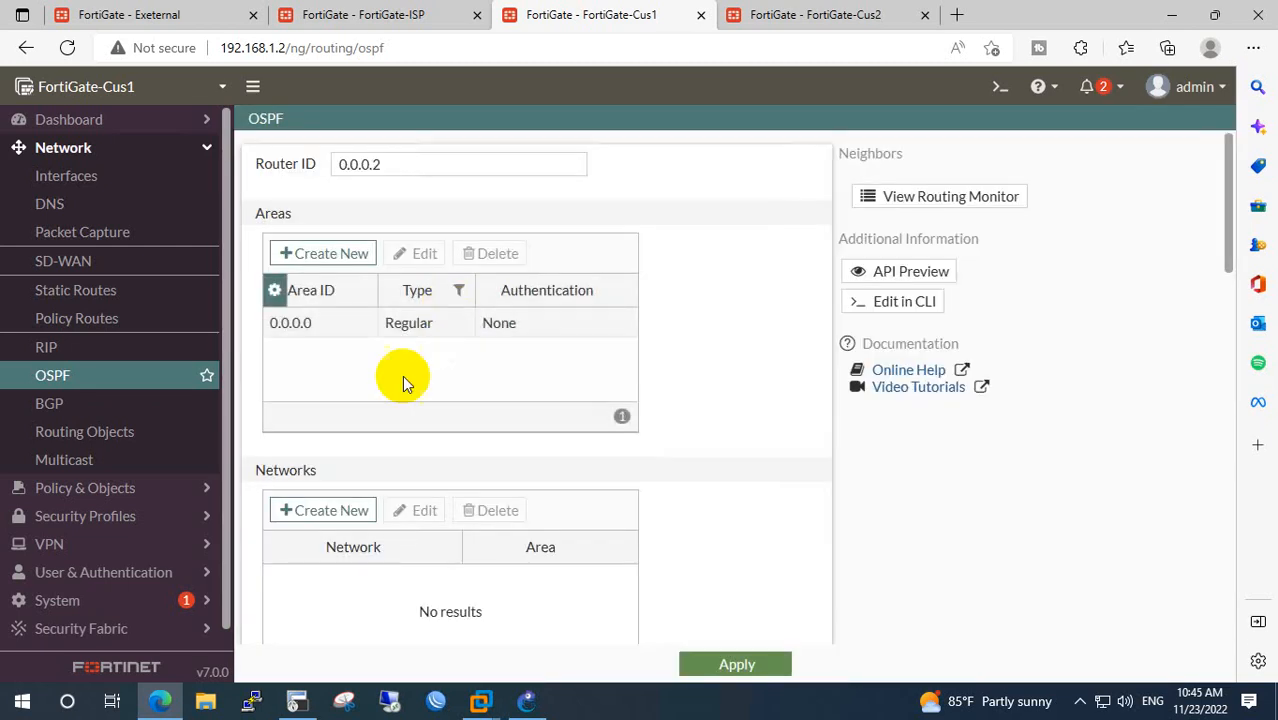
Add the OSPF network 10.0.100.0/30 in area 0.0.0.0 on FortiGate-Cus1.
scroll(400, 380, down, 3)
click(328, 357)
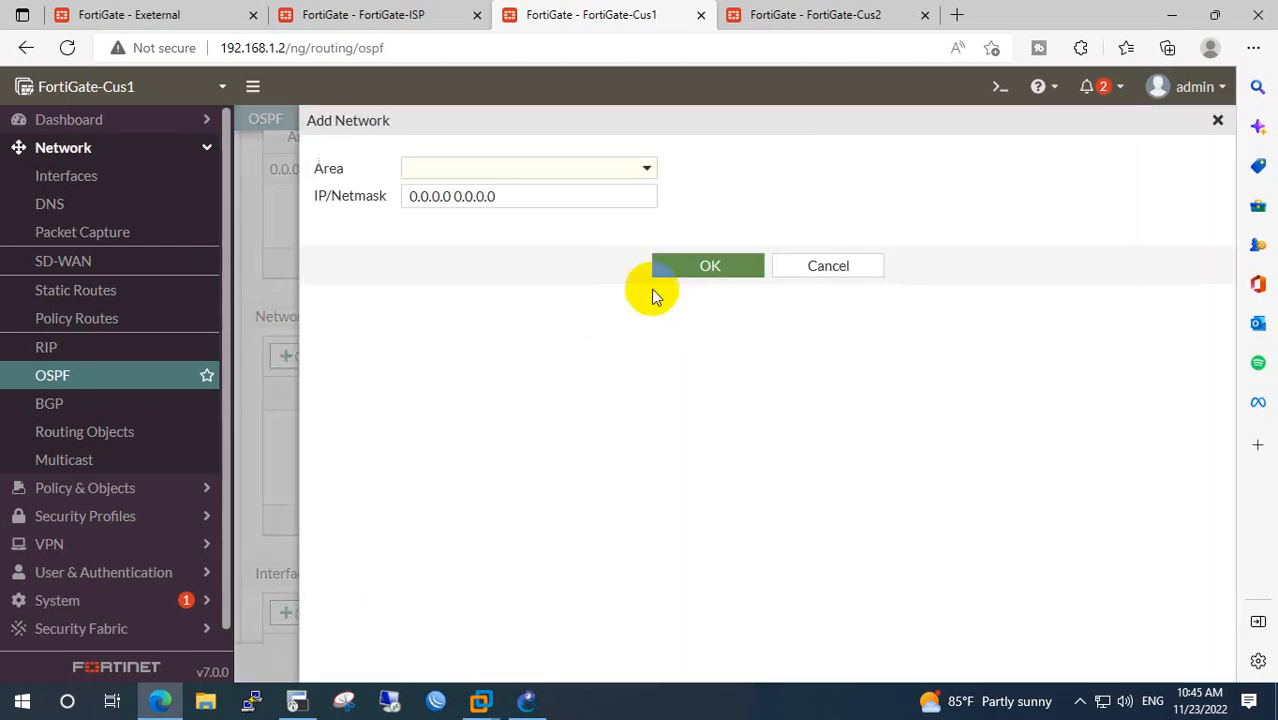
click(502, 170)
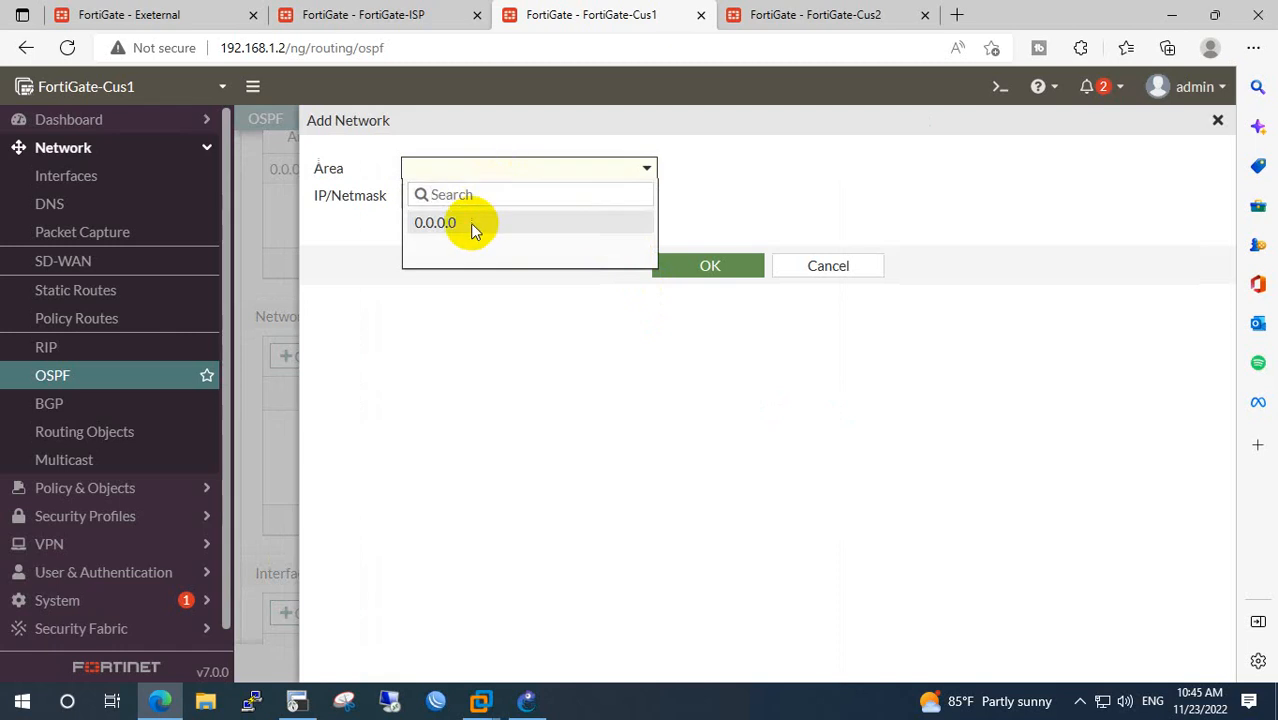
click(470, 223)
click(530, 195)
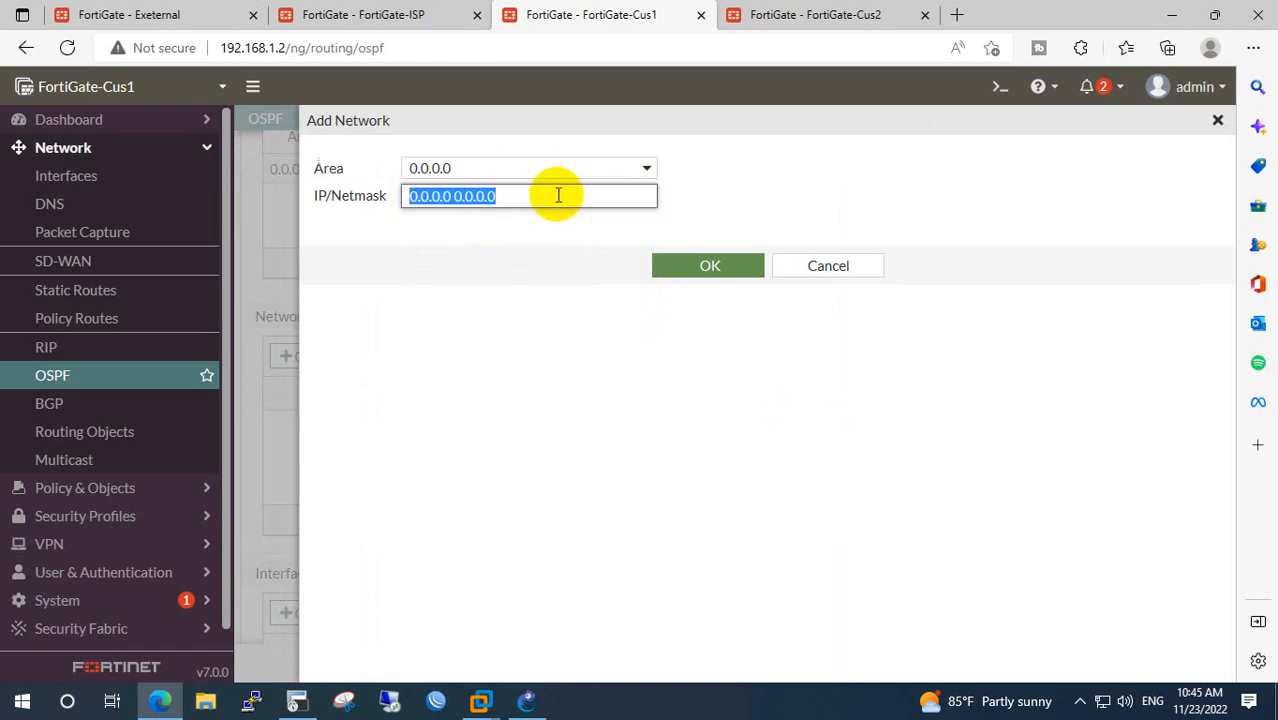
text(10.0.)
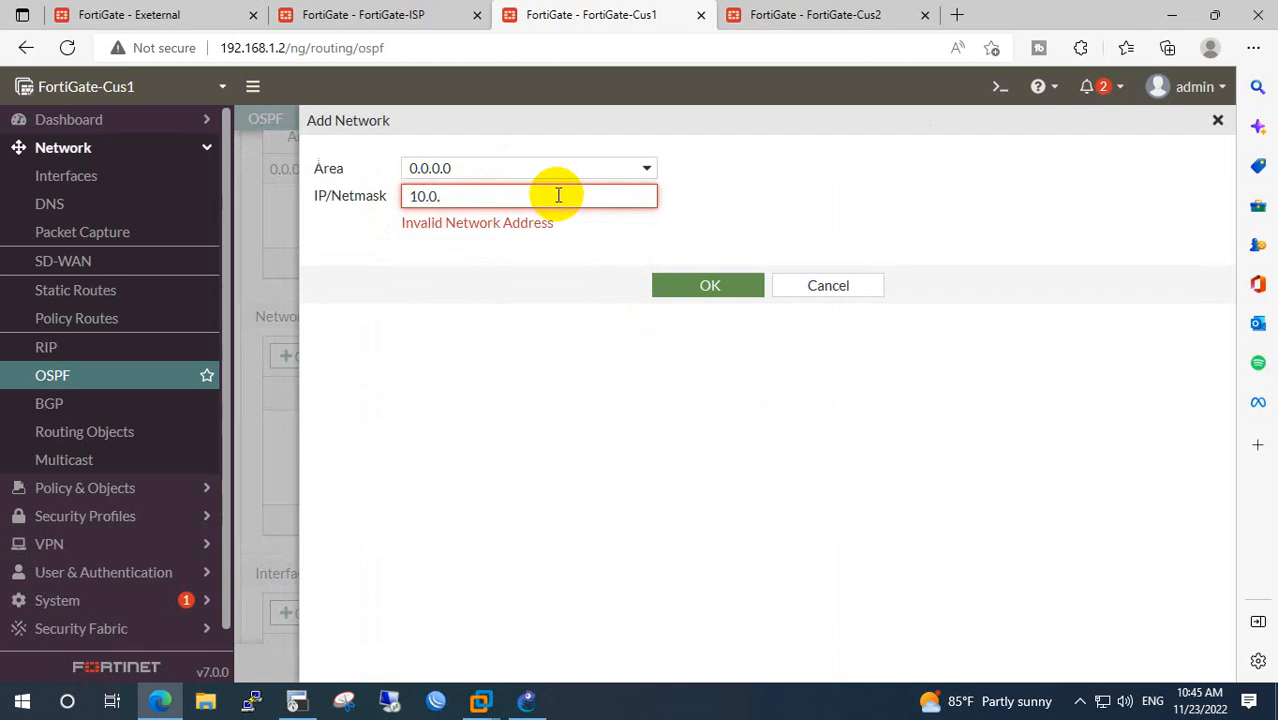
text(100.0/)
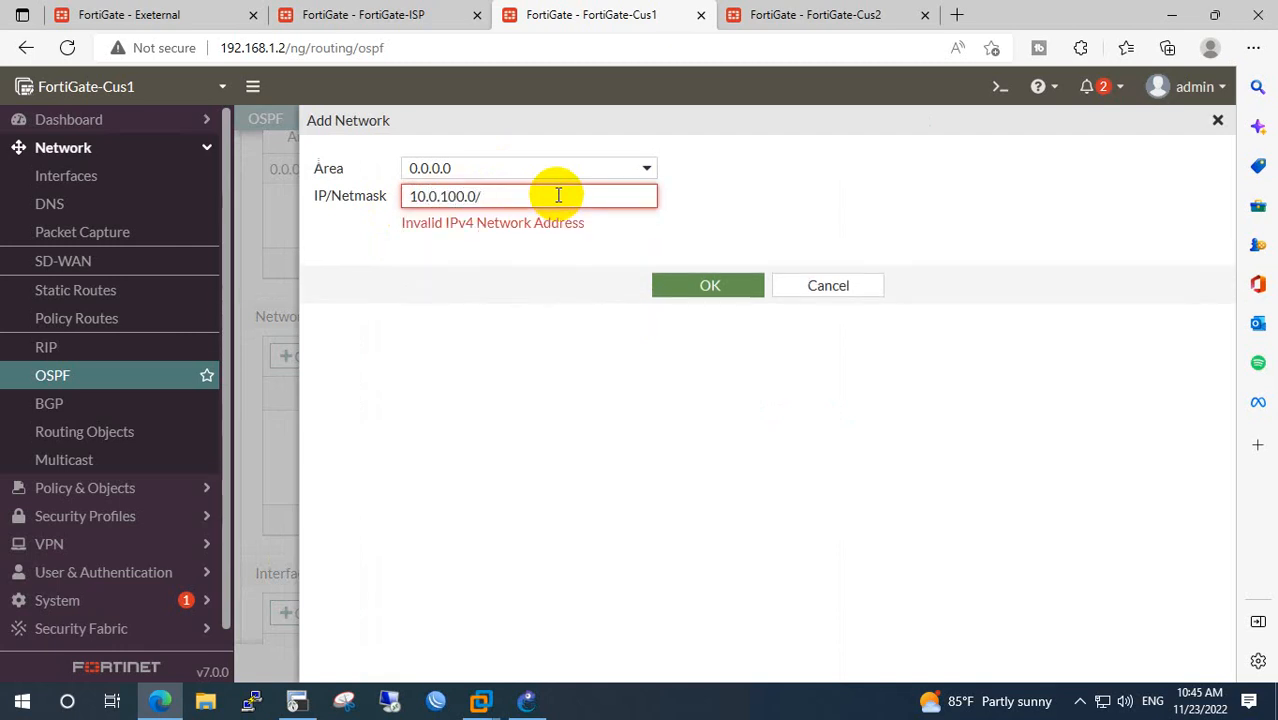
text(30)
click(668, 283)
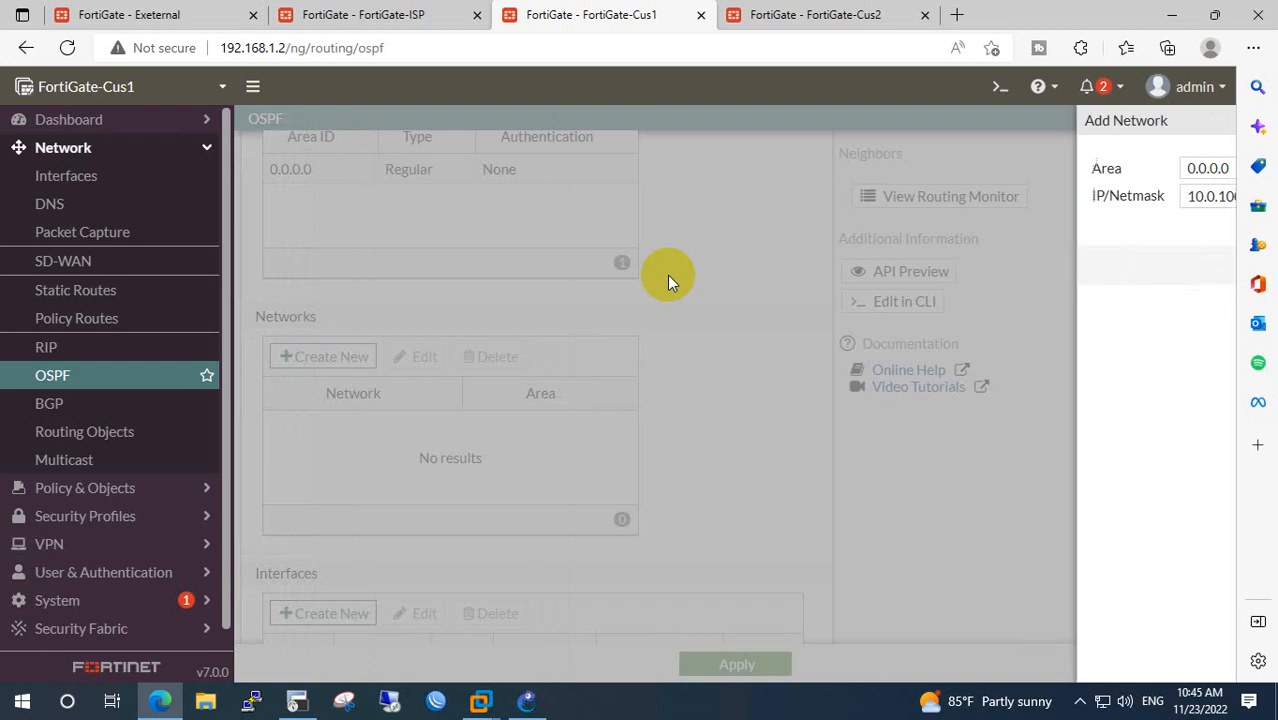
Add an OSPF interface entry named ISP on ISP (port1) with default settings, checking Customer1's port in the GNS3 topology.
scroll(582, 343, down, 3)
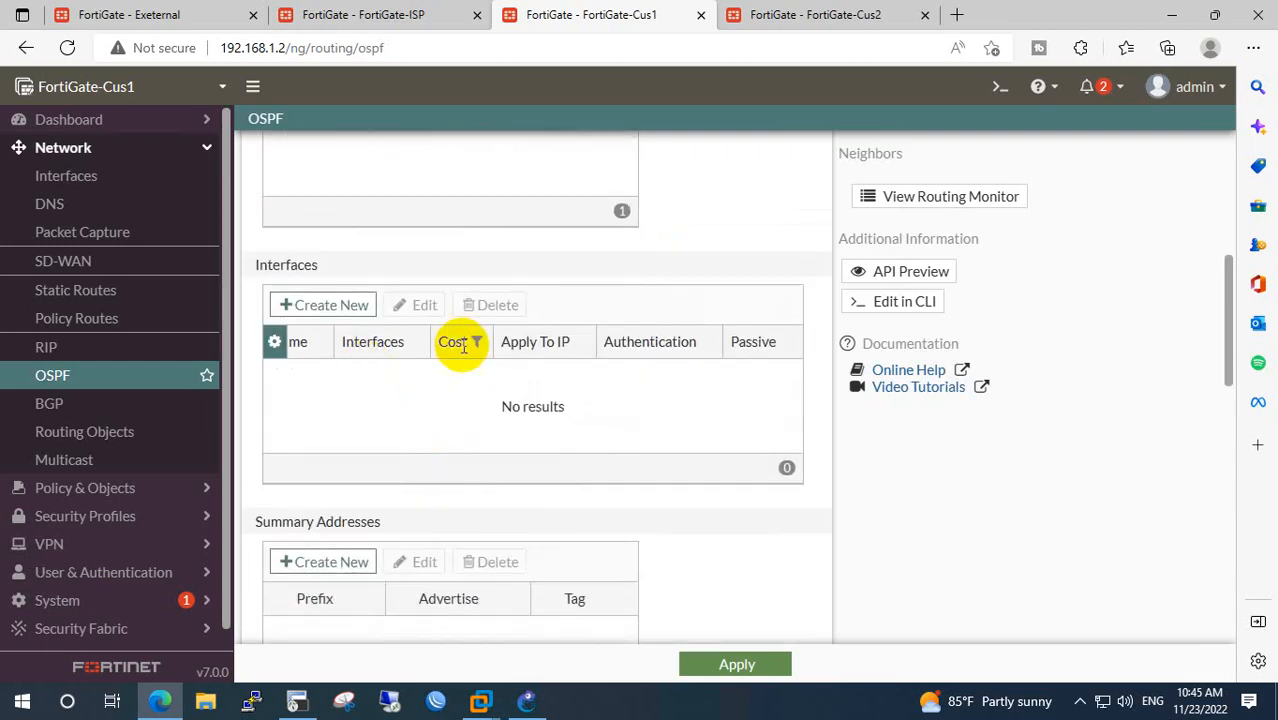
scroll(463, 347, up, 2)
scroll(435, 422, down, 3)
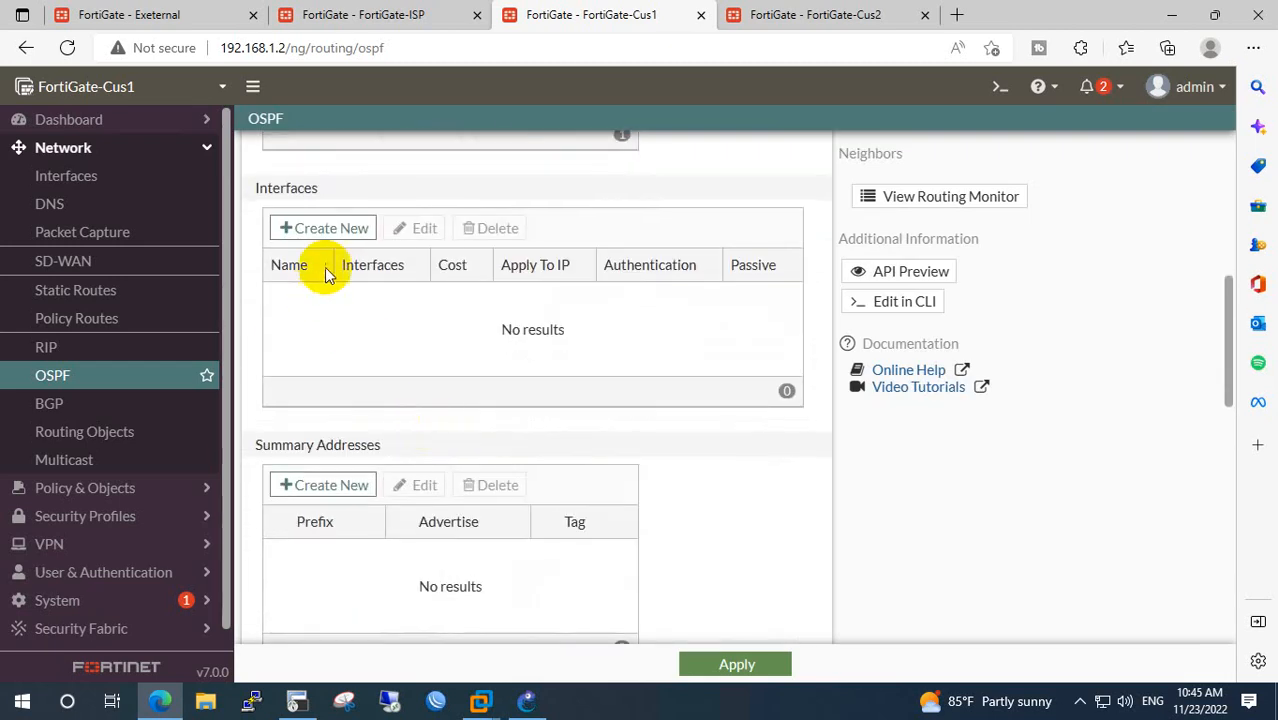
click(322, 226)
click(660, 174)
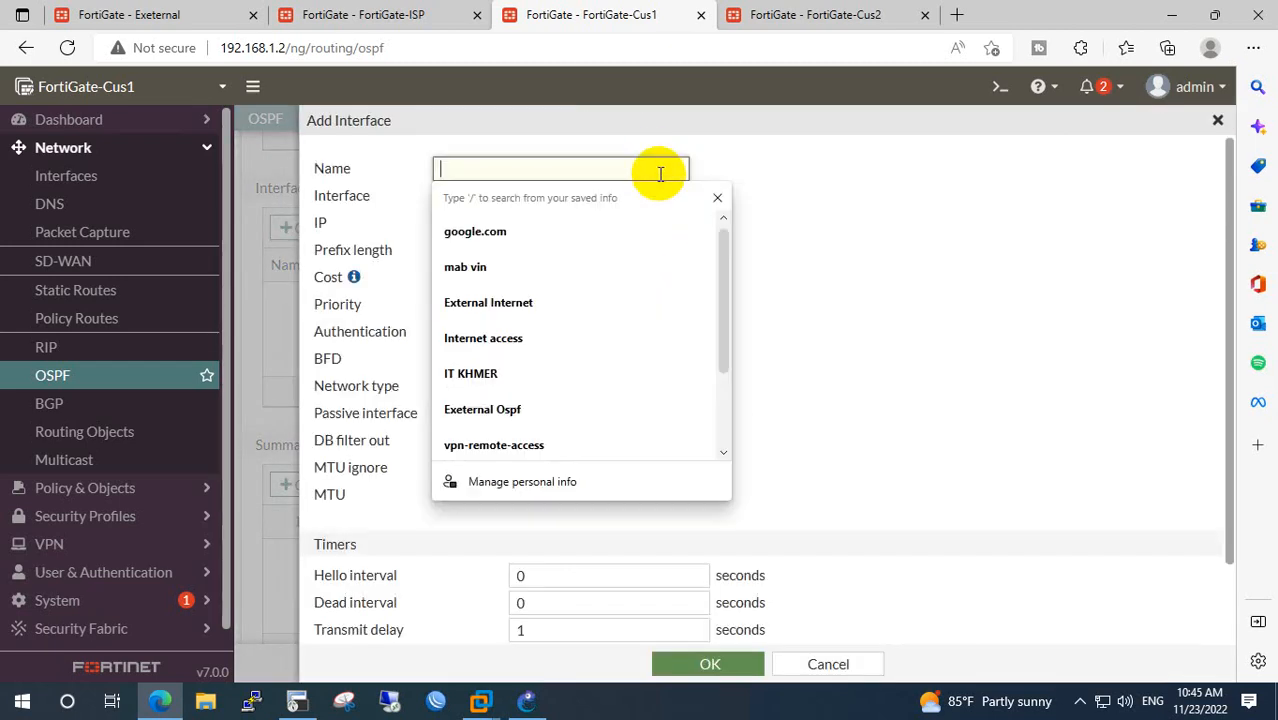
text(ISP)
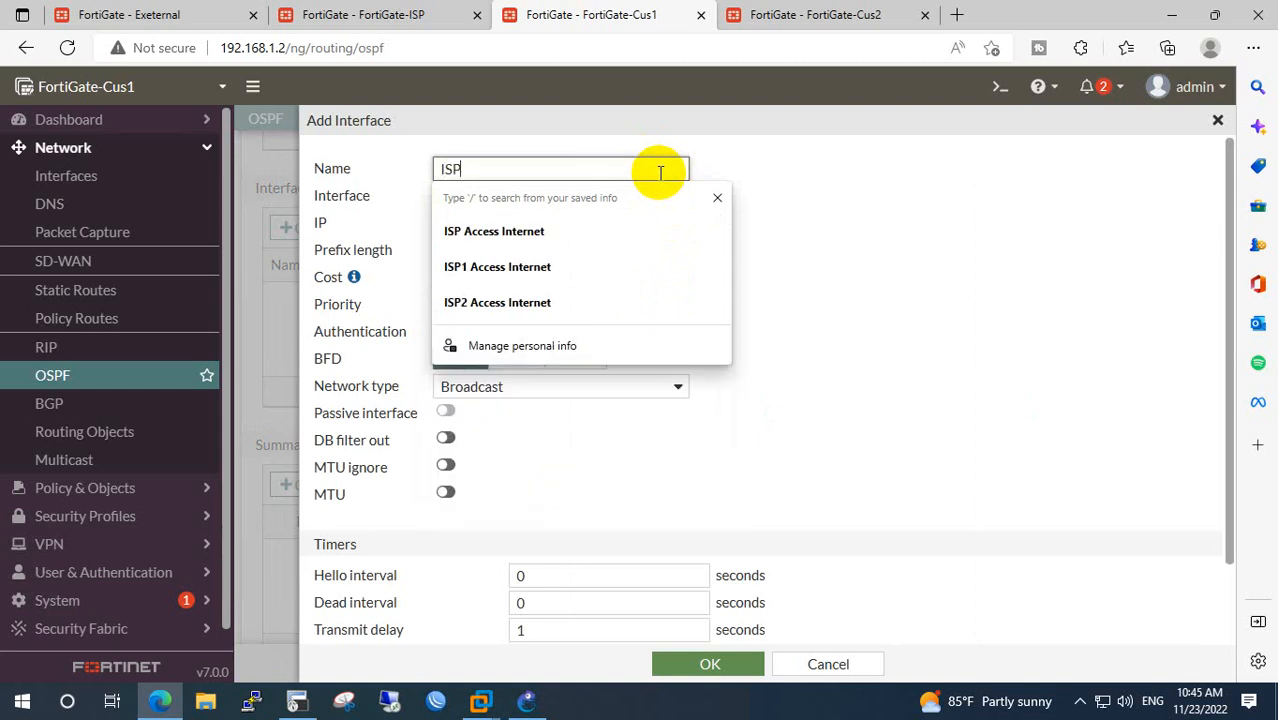
click(862, 190)
click(579, 195)
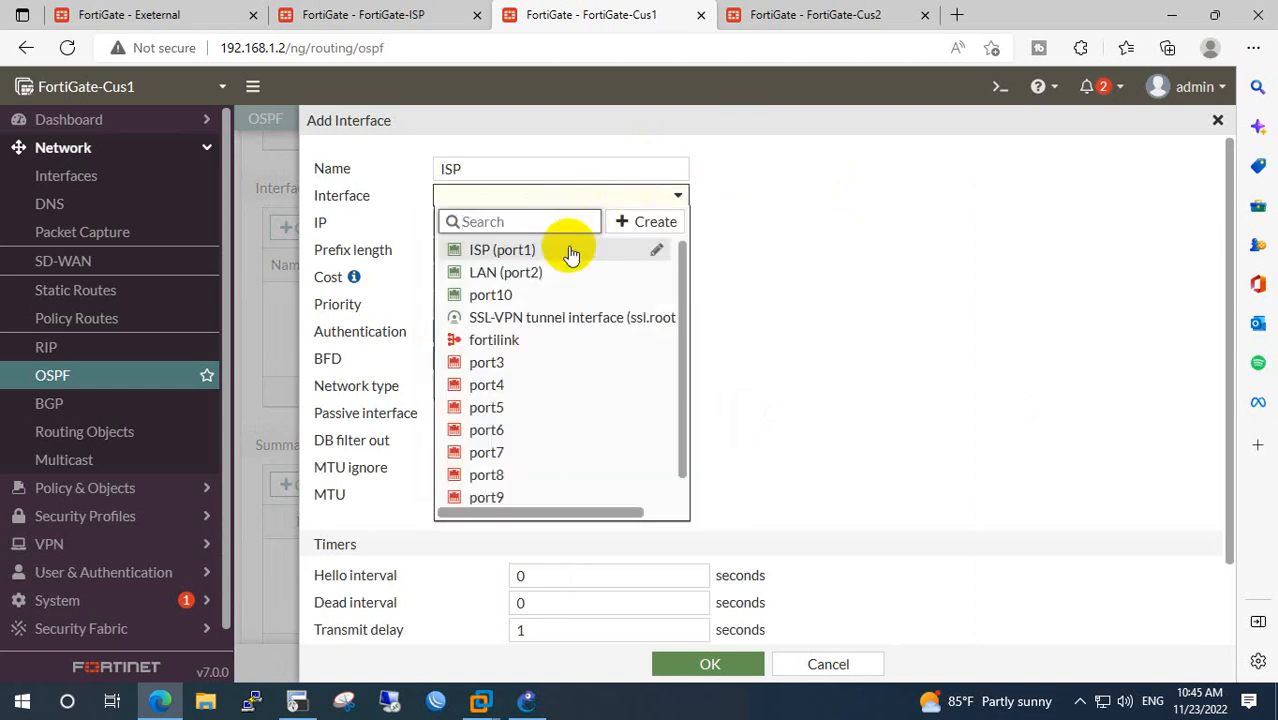
click(479, 248)
click(527, 700)
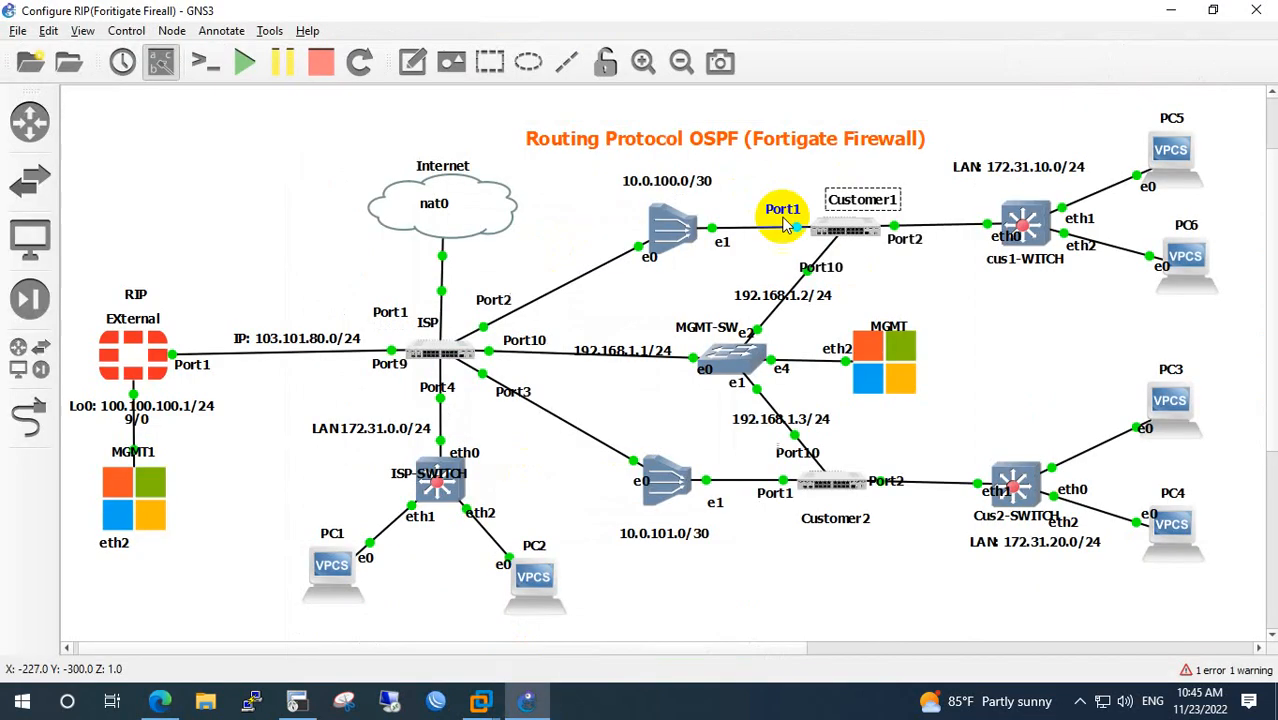
click(527, 697)
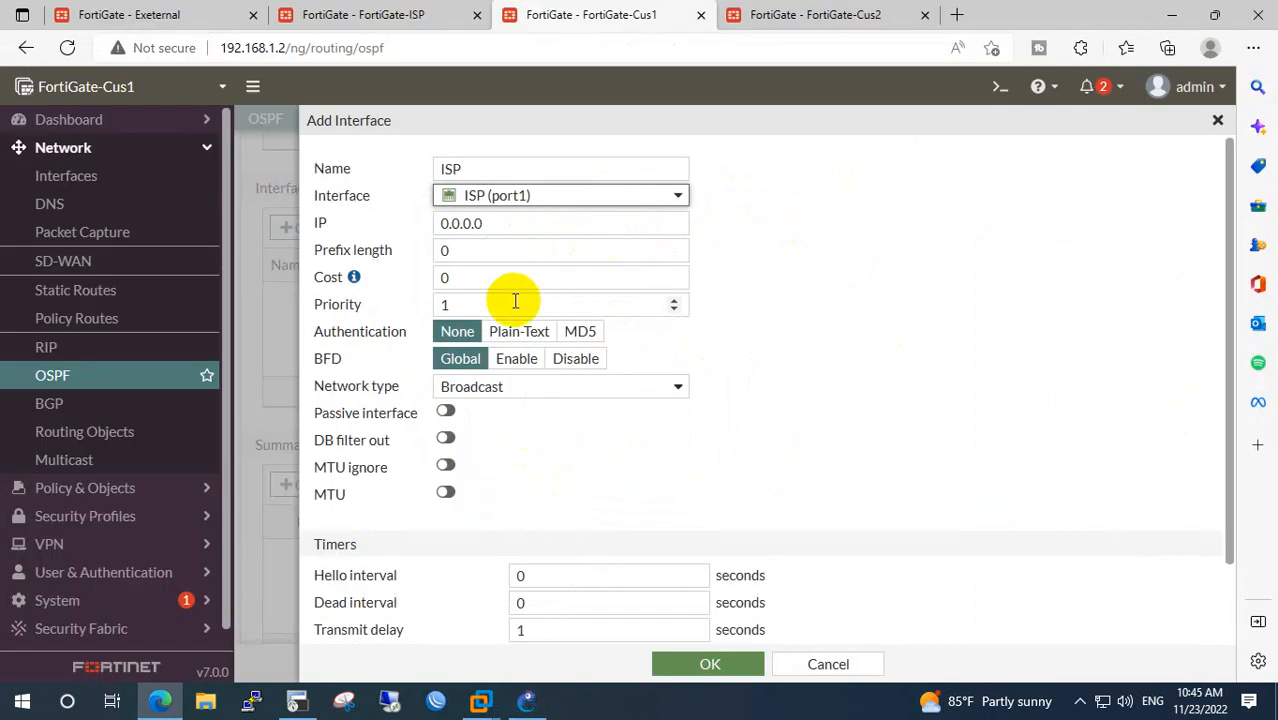
scroll(612, 410, down, 3)
click(708, 663)
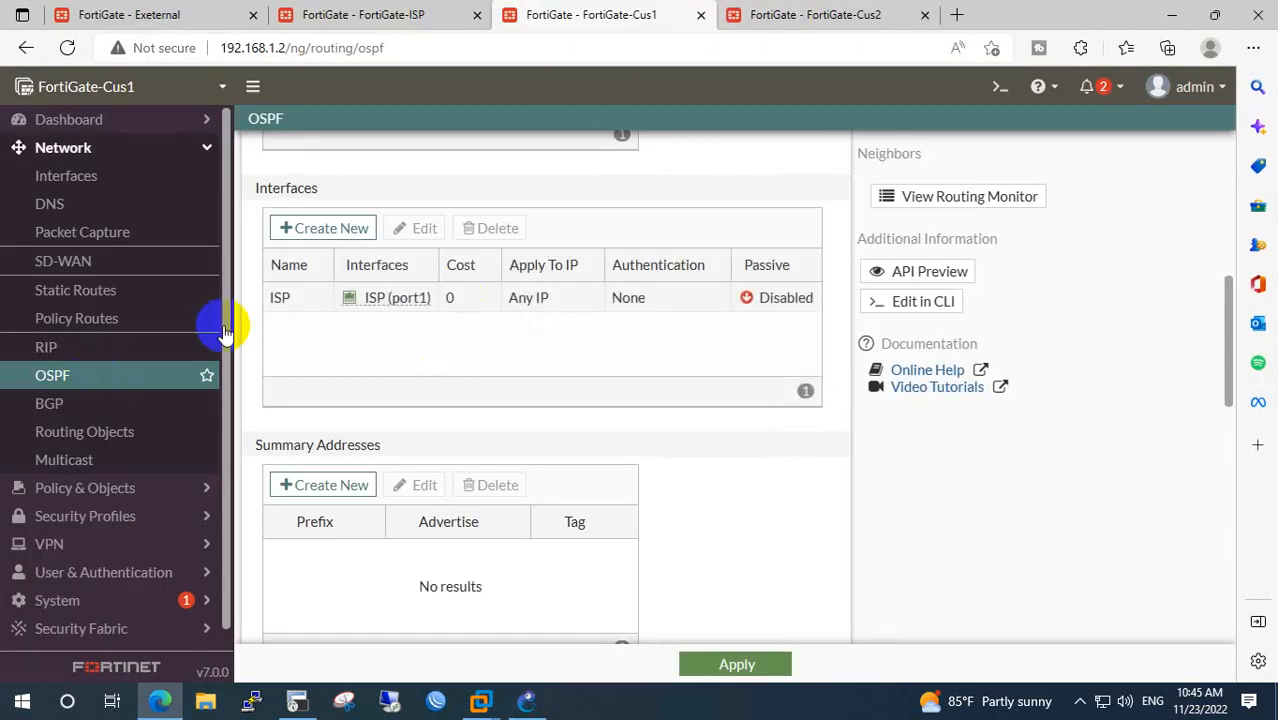
Set the OSPF Router ID of FortiGate-Cus1 to 0.0.0.2.
scroll(542, 357, down, 4)
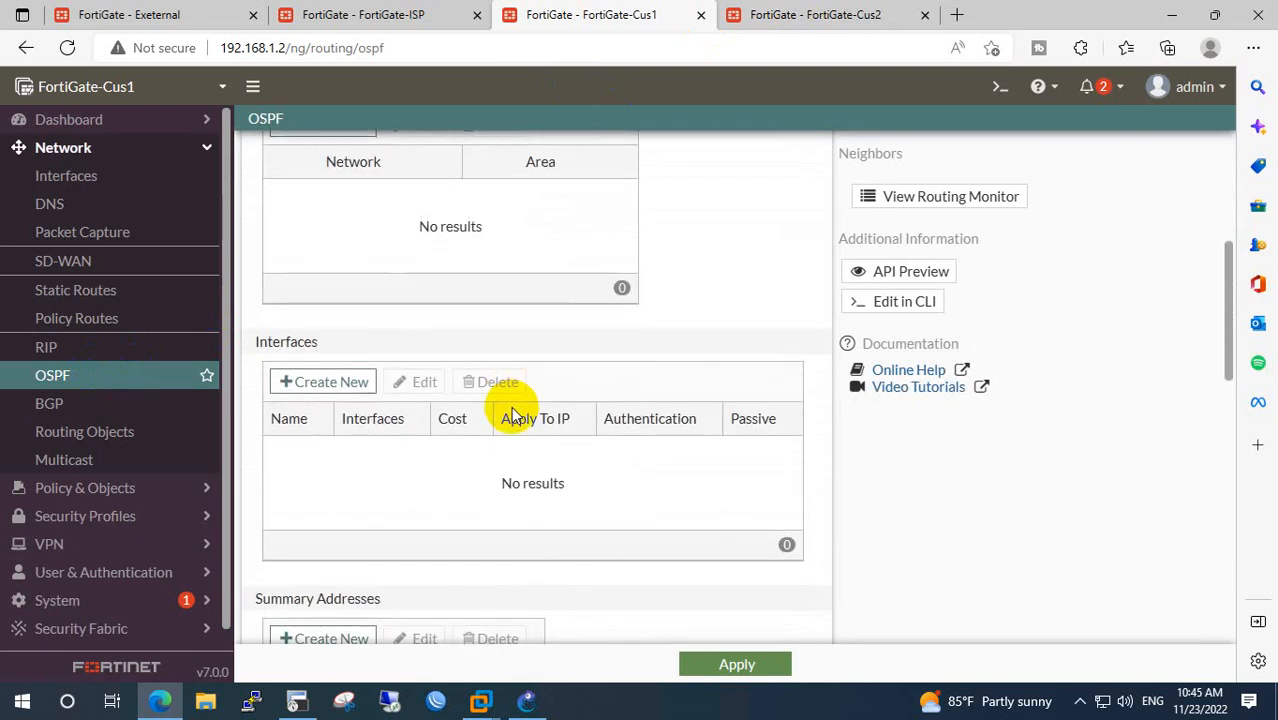
scroll(502, 365, up, 3)
scroll(391, 317, down, 3)
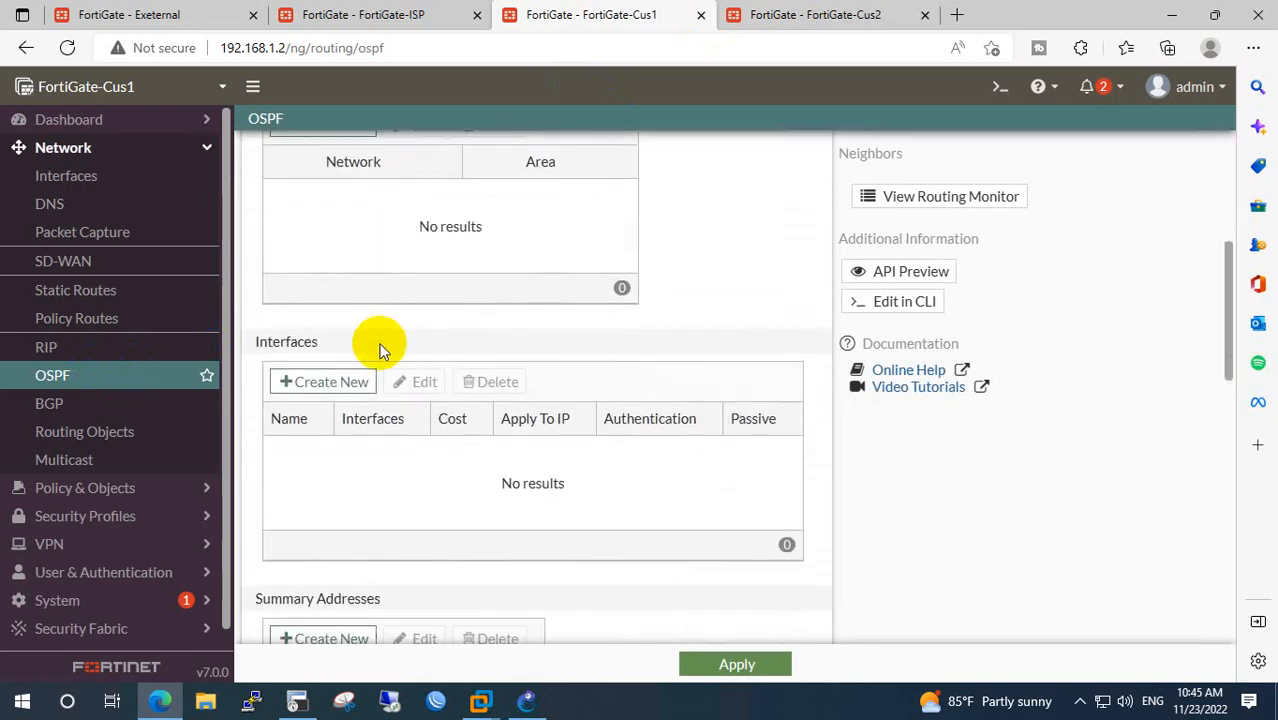
scroll(379, 350, up, 4)
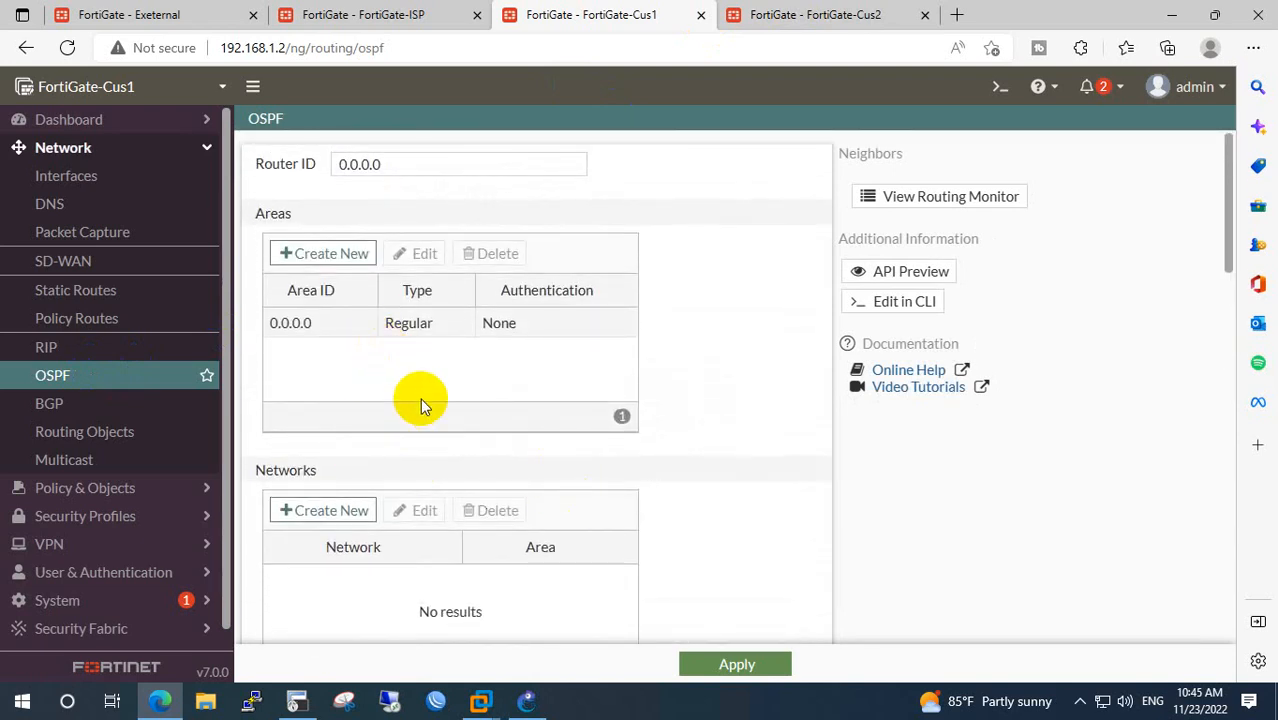
click(414, 172)
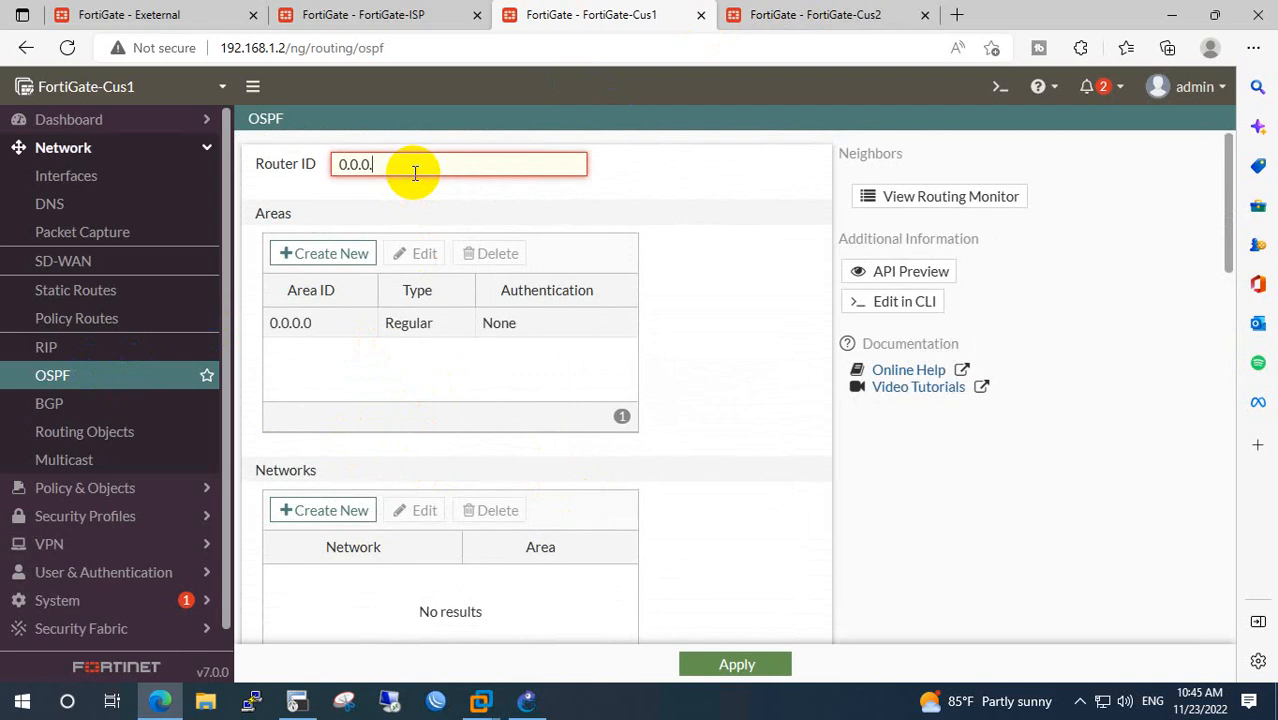
click(363, 328)
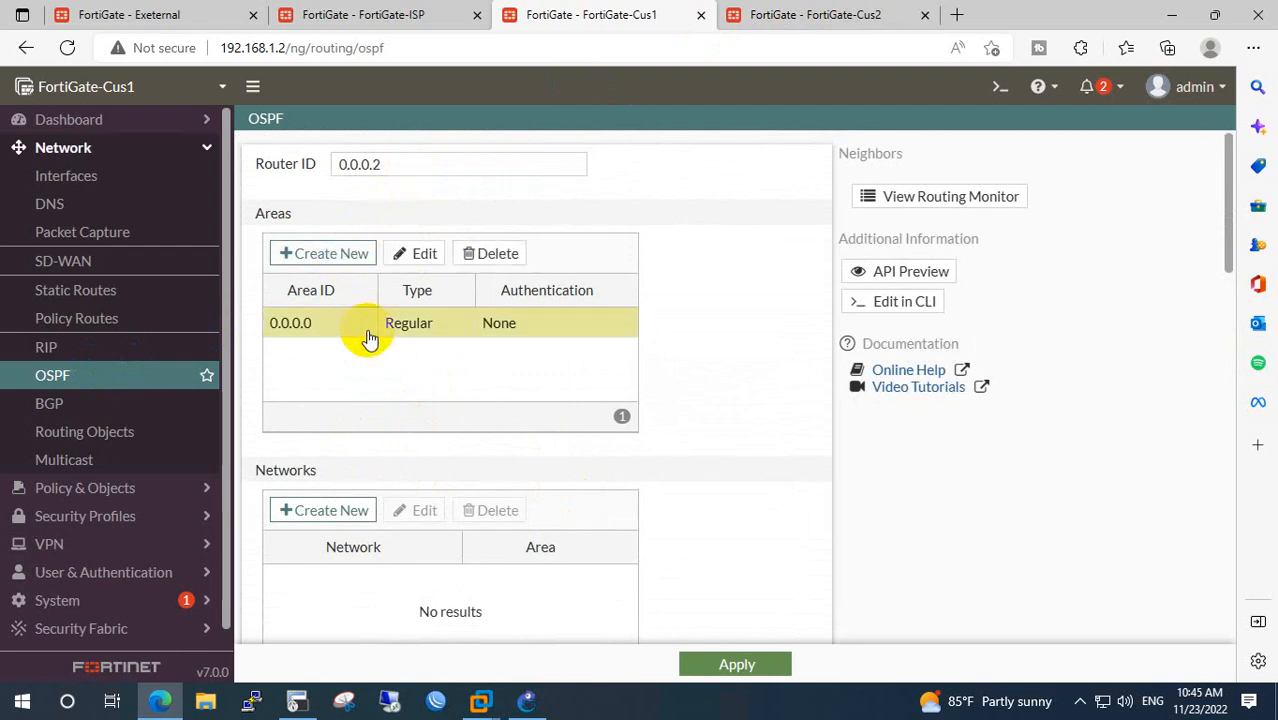
Add the OSPF network 10.0.100.0/30 in area 0.0.0.0 on FortiGate-Cus1.
click(335, 510)
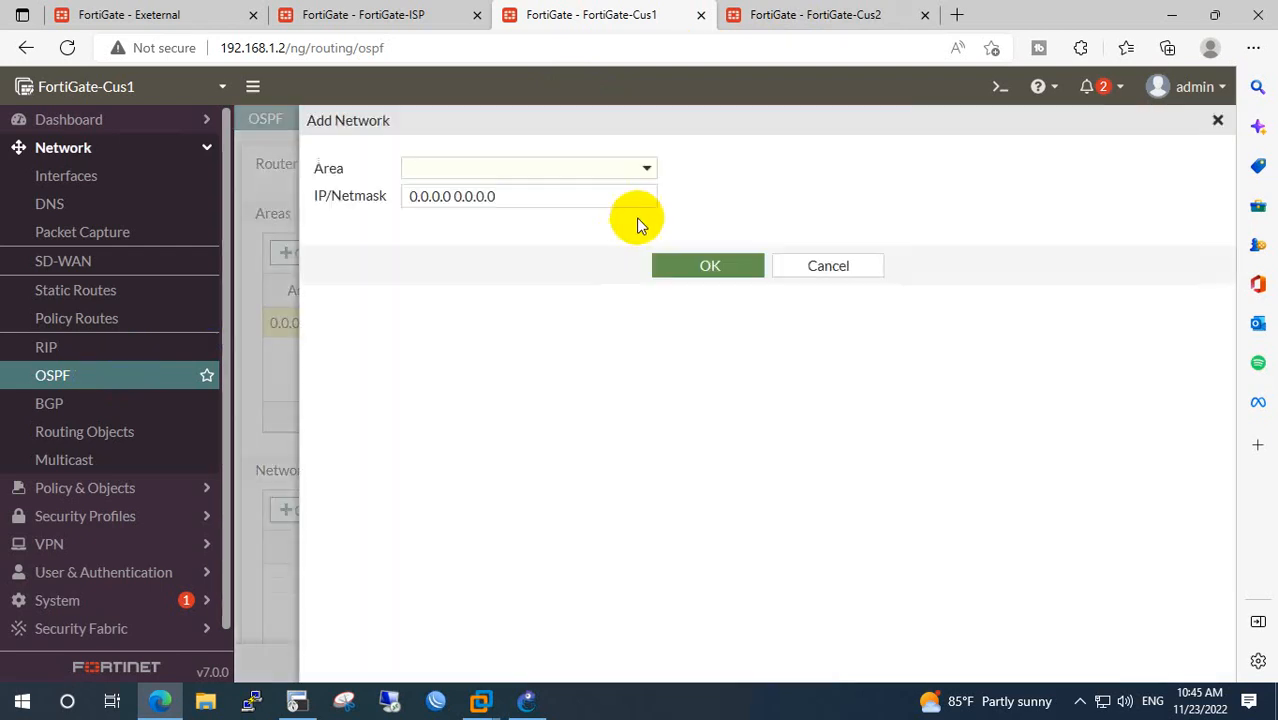
click(522, 166)
click(481, 224)
drag(497, 196, 330, 228)
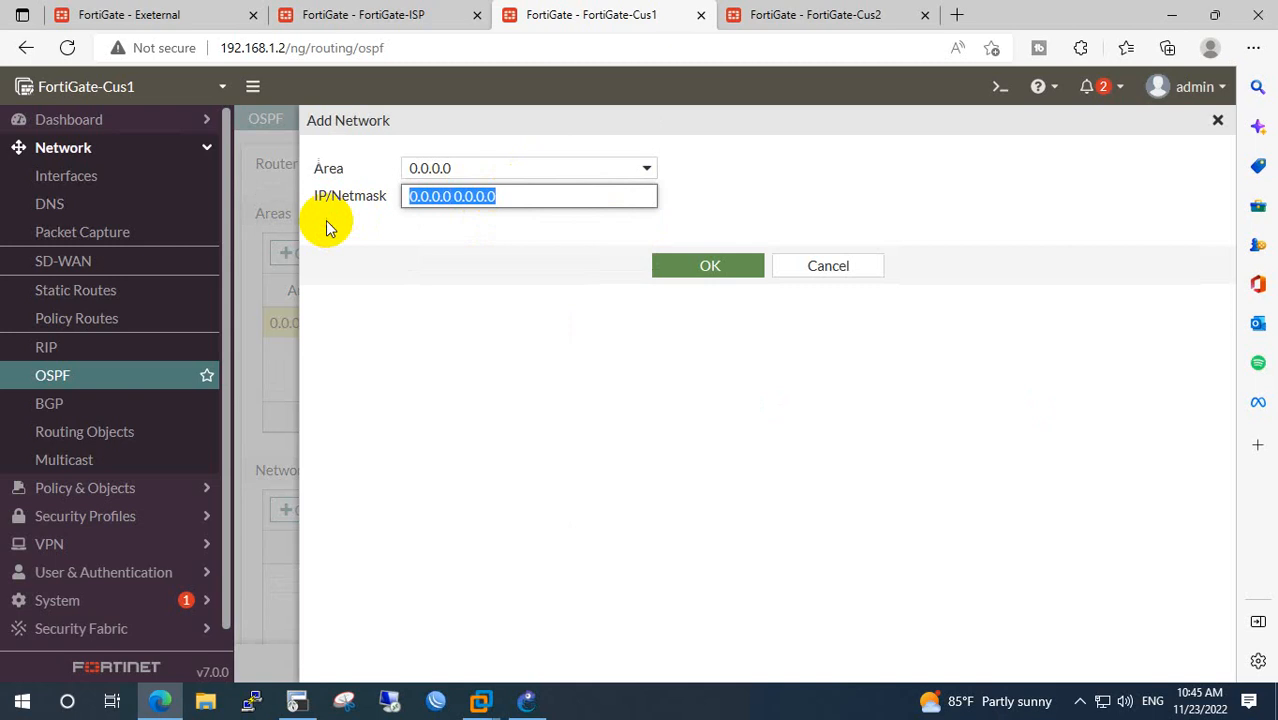
text(10)
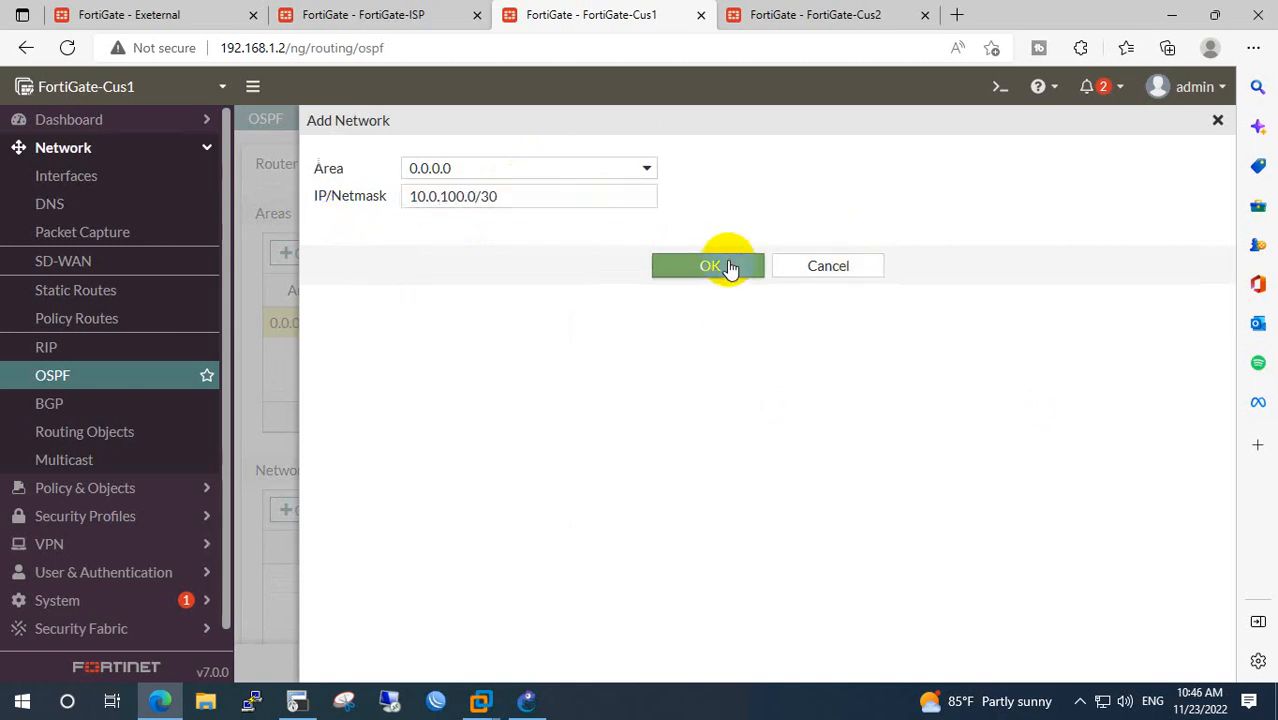
click(728, 266)
Add an OSPF interface entry named ISP on ISP (port1) with default settings and apply the FortiGate-Cus1 OSPF configuration.
scroll(391, 537, down, 4)
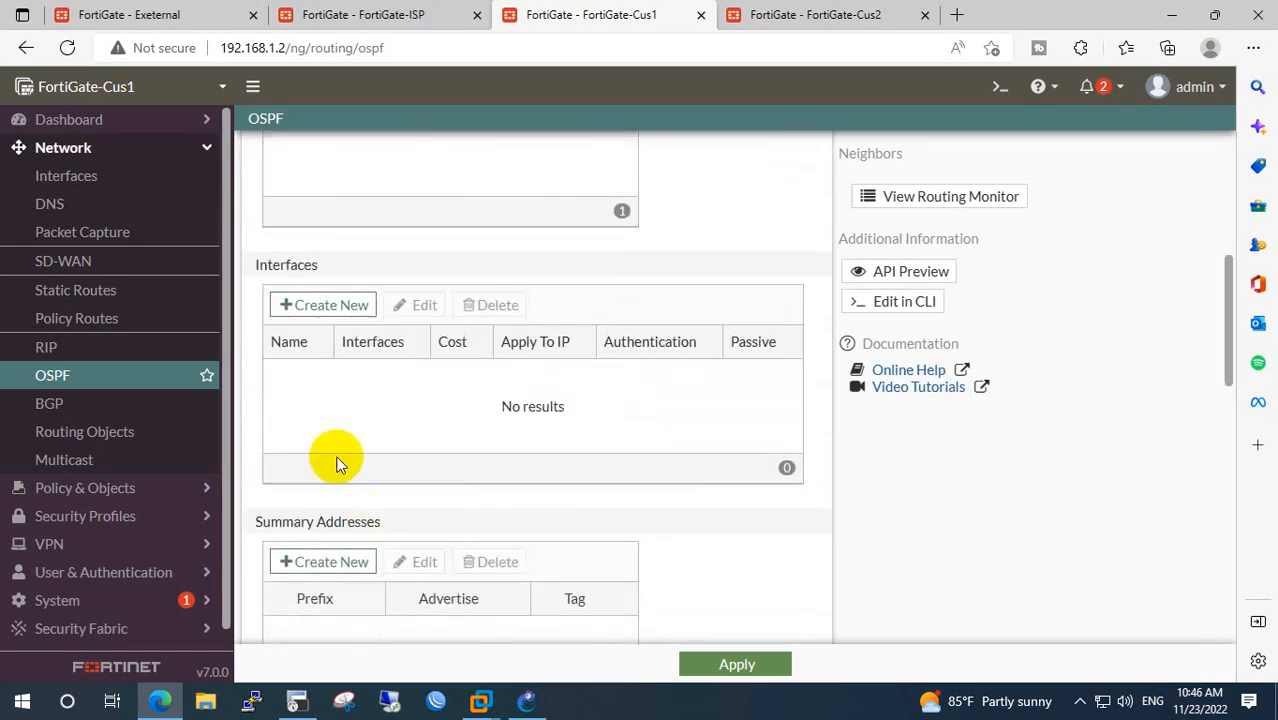
click(314, 304)
click(561, 172)
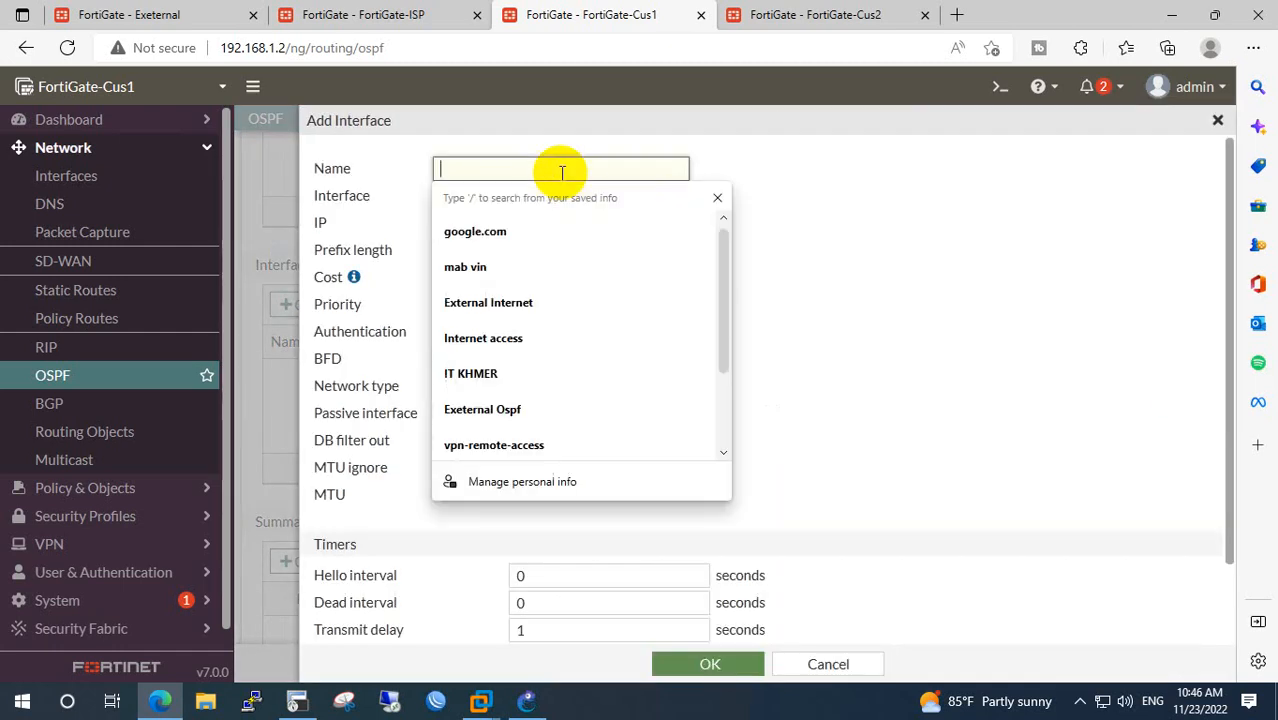
text(ISP)
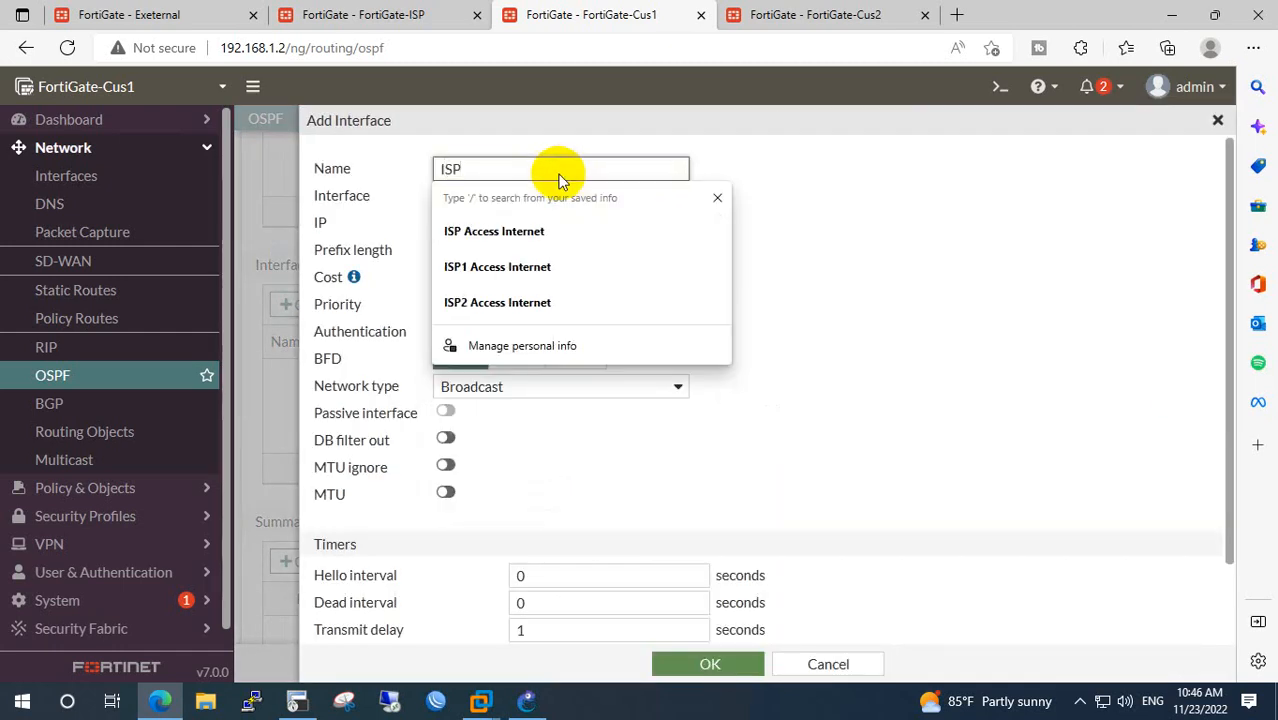
click(485, 196)
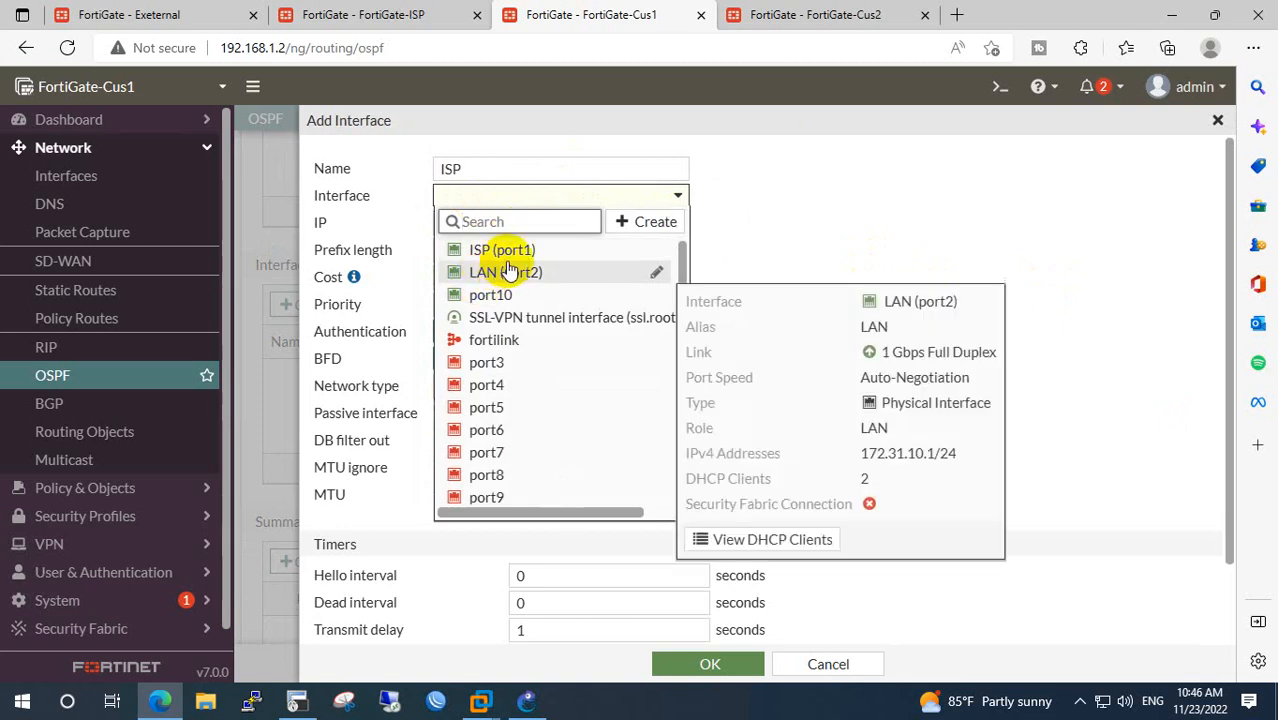
click(502, 250)
scroll(620, 500, down, 2)
click(716, 663)
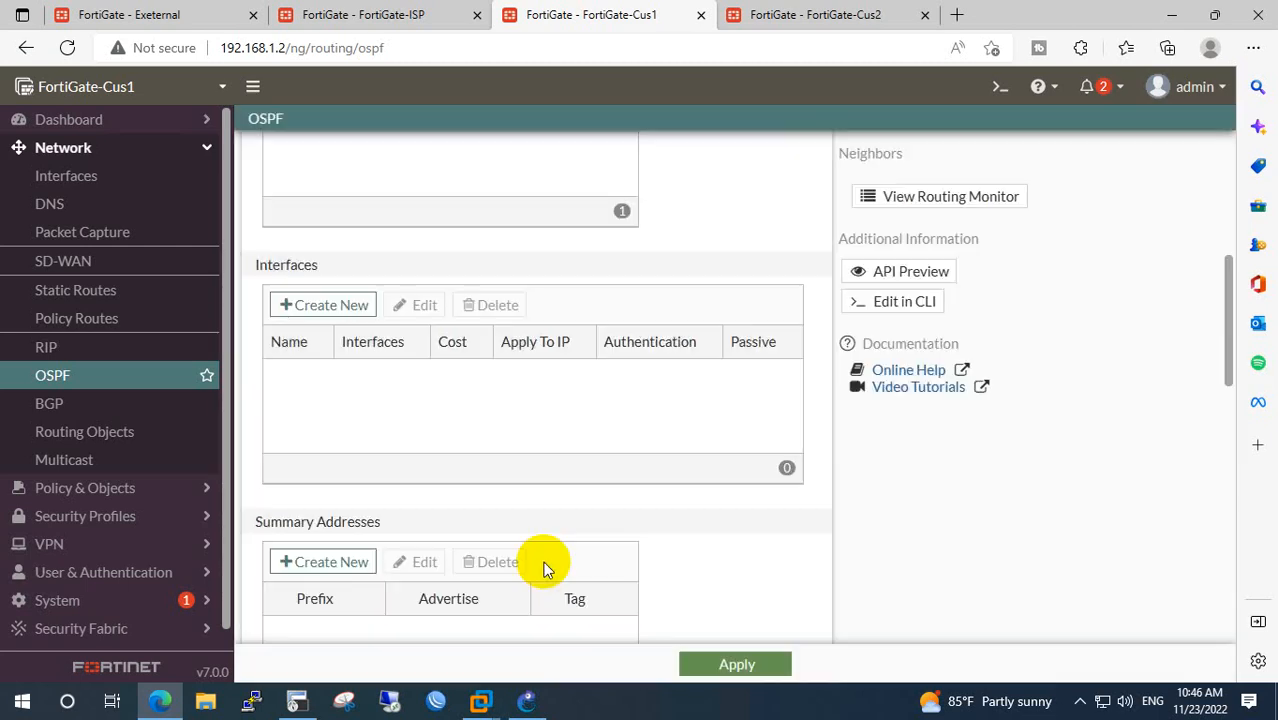
scroll(542, 565, down, 10)
click(716, 654)
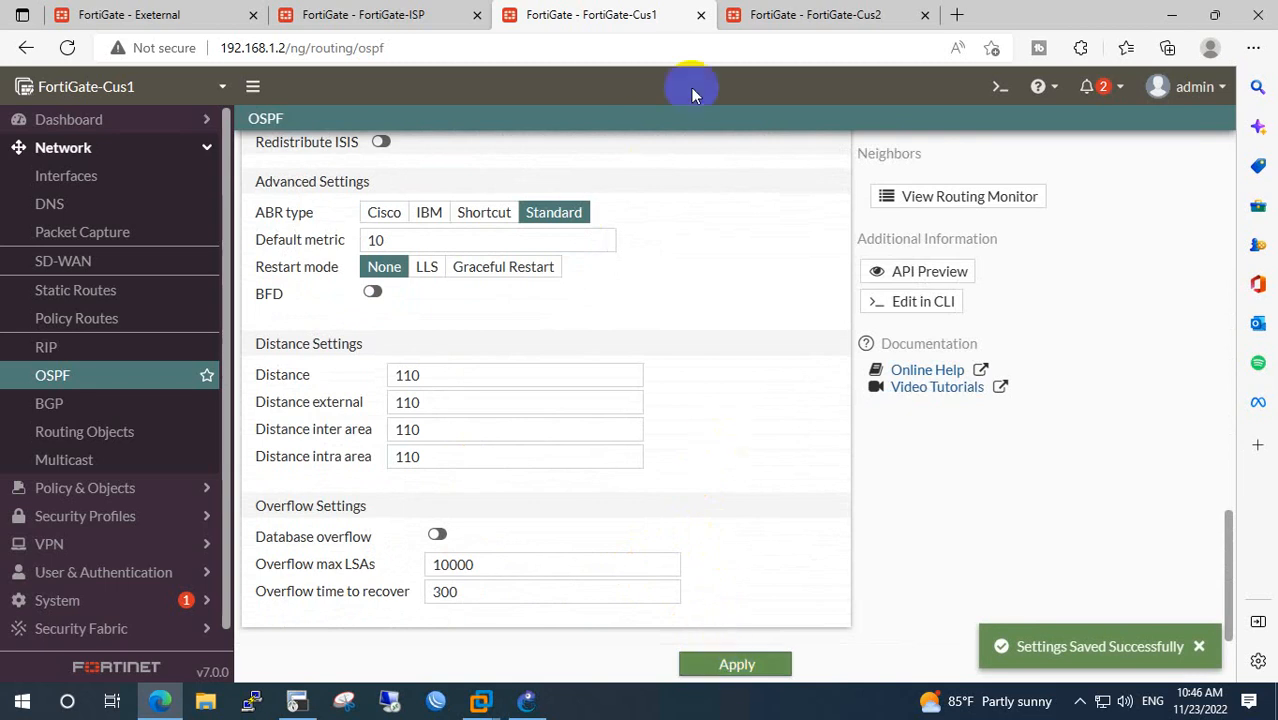
Switch to the FortiGate-Cus2 firewall and reload its OSPF settings.
click(785, 16)
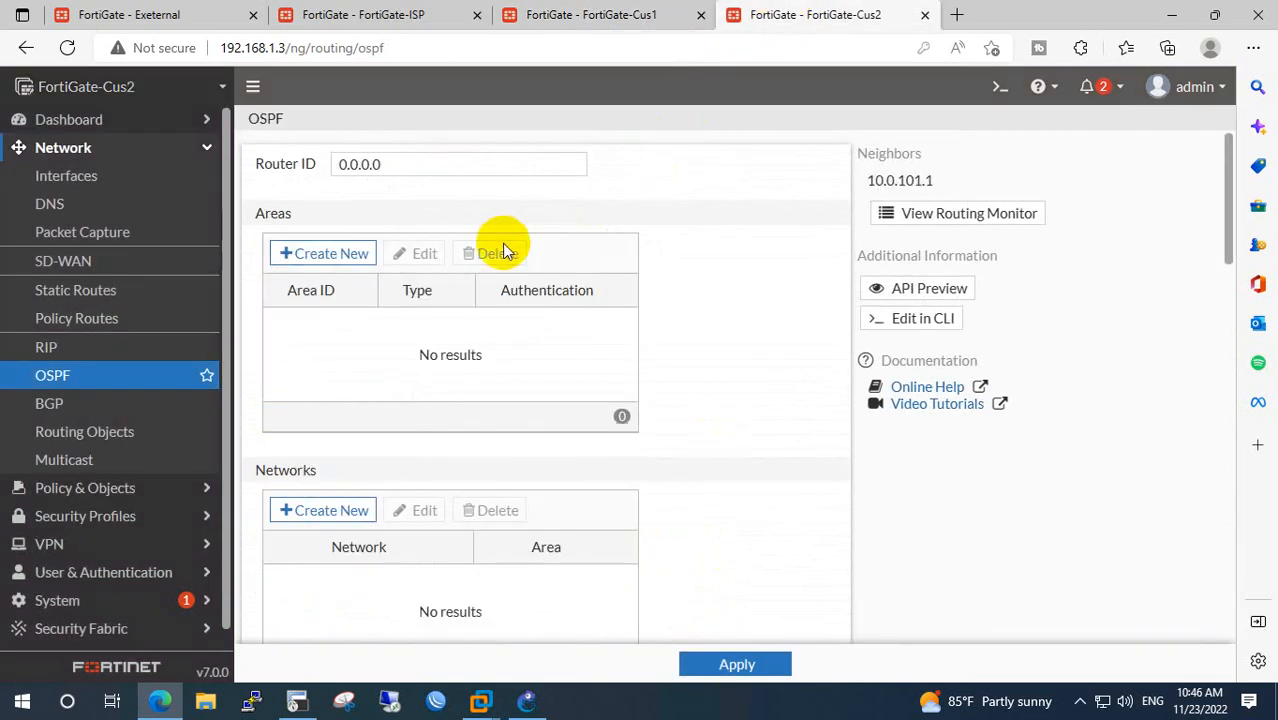
click(414, 163)
click(123, 378)
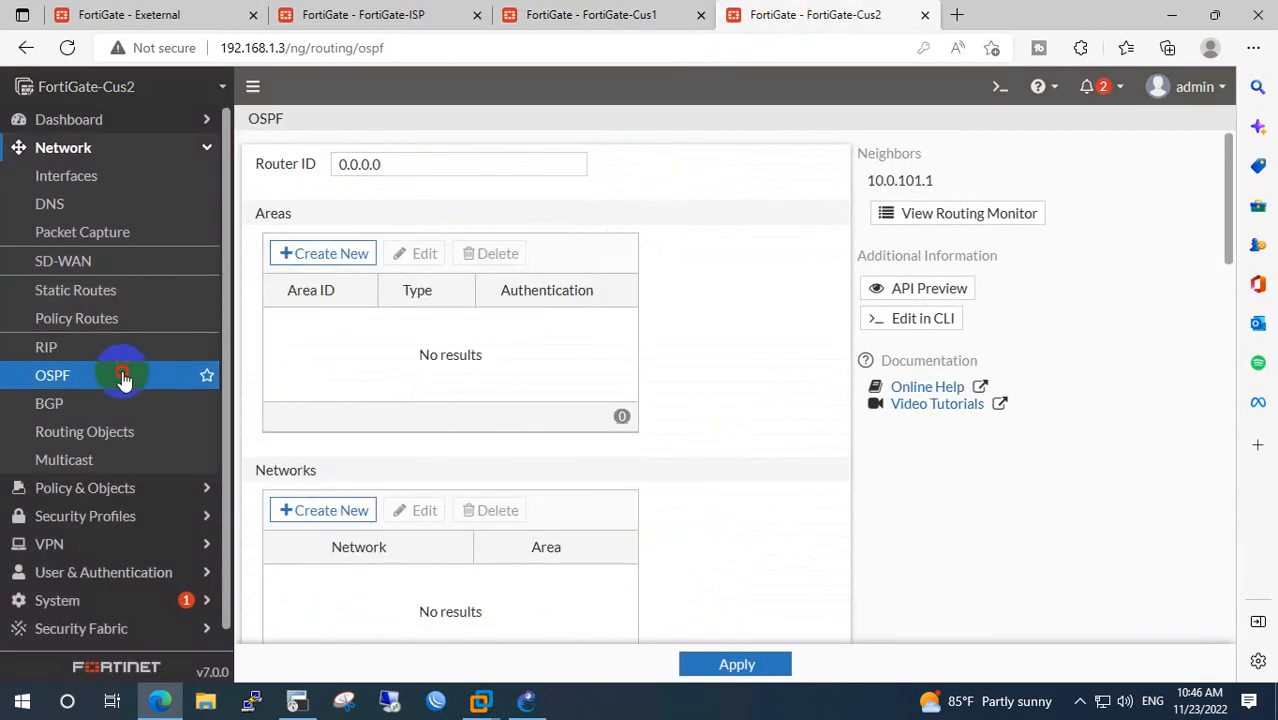
click(445, 162)
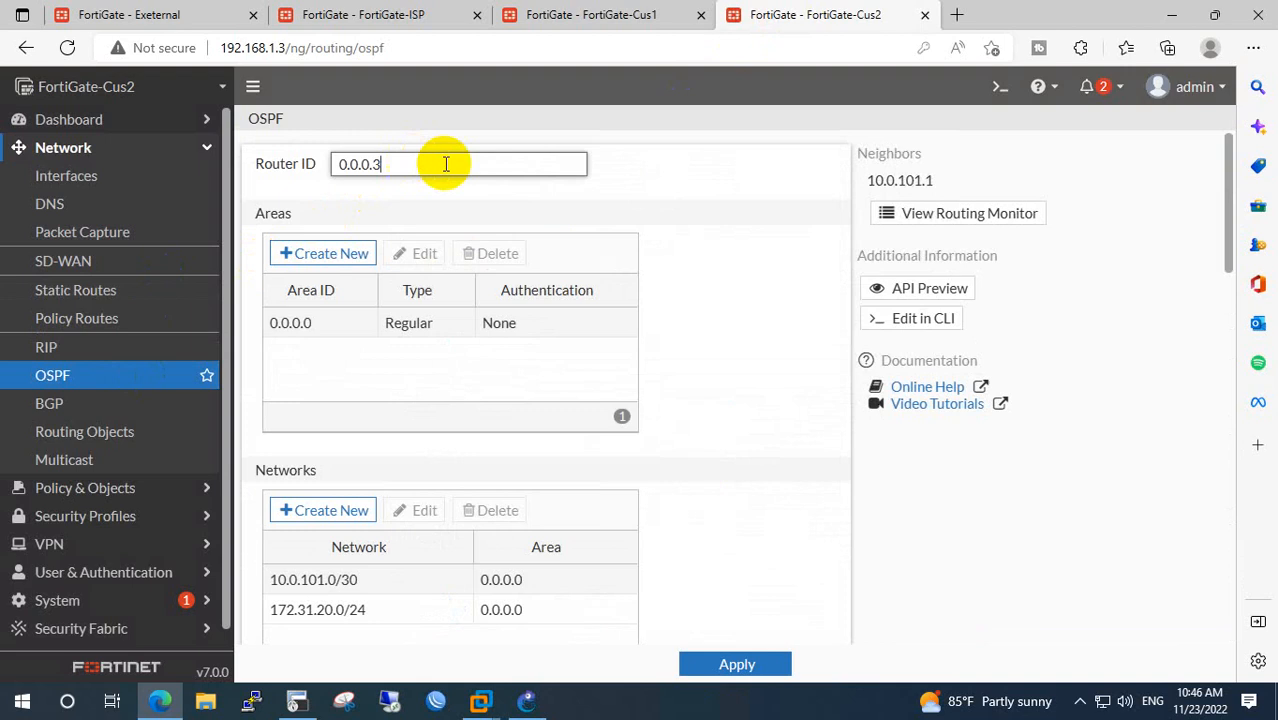
Delete the existing OSPF networks 10.0.101.0/30 and 172.31.20.0/24 on FortiGate-Cus2.
click(310, 330)
scroll(422, 360, down, 3)
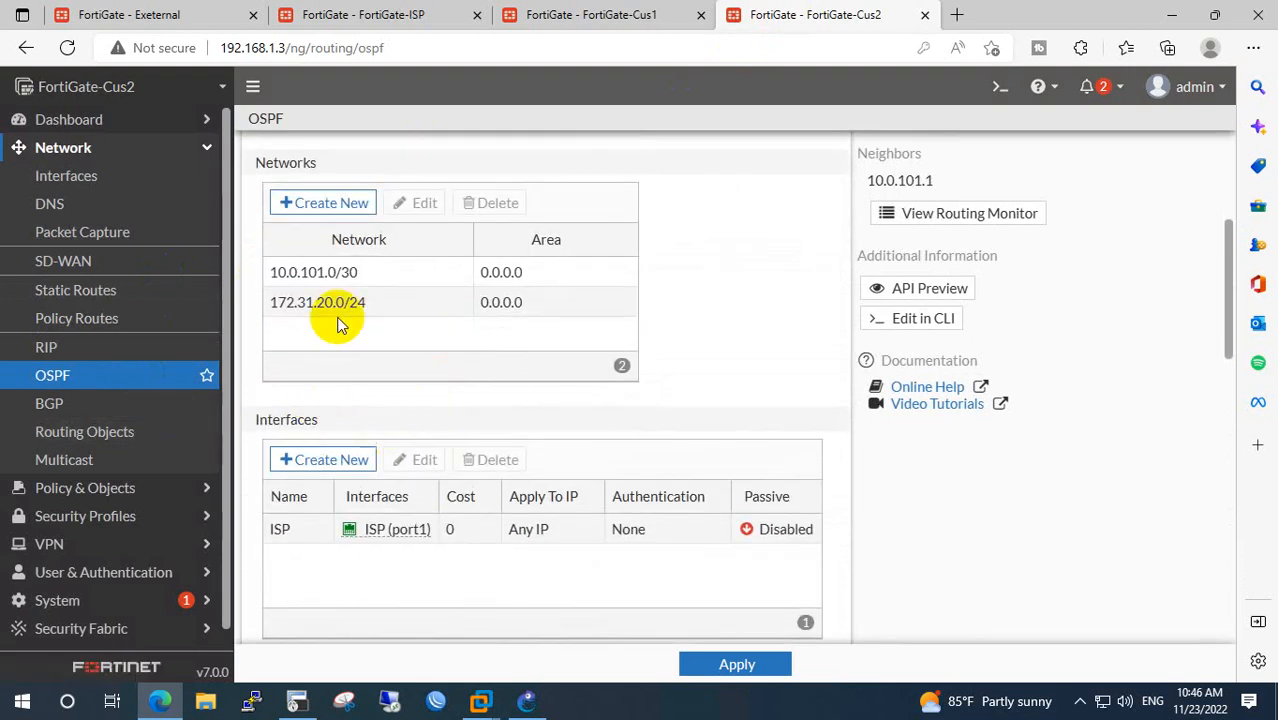
click(335, 272)
click(480, 203)
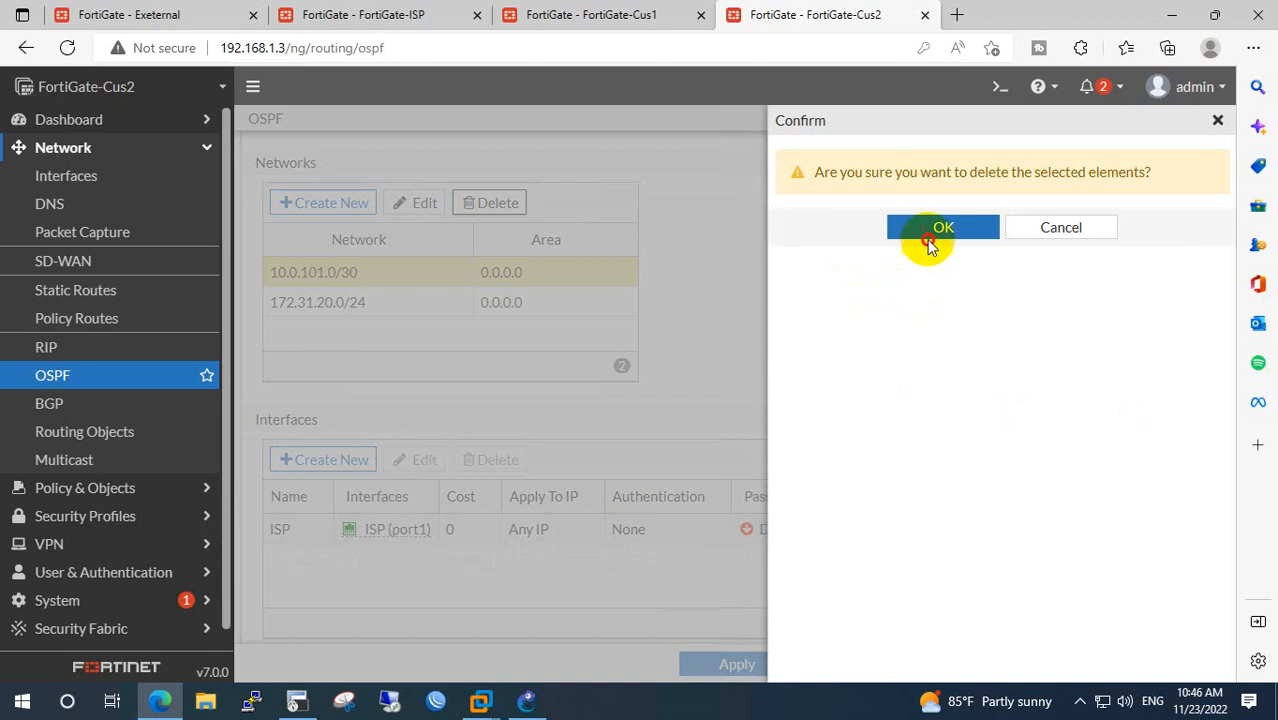
click(928, 245)
click(357, 274)
click(489, 203)
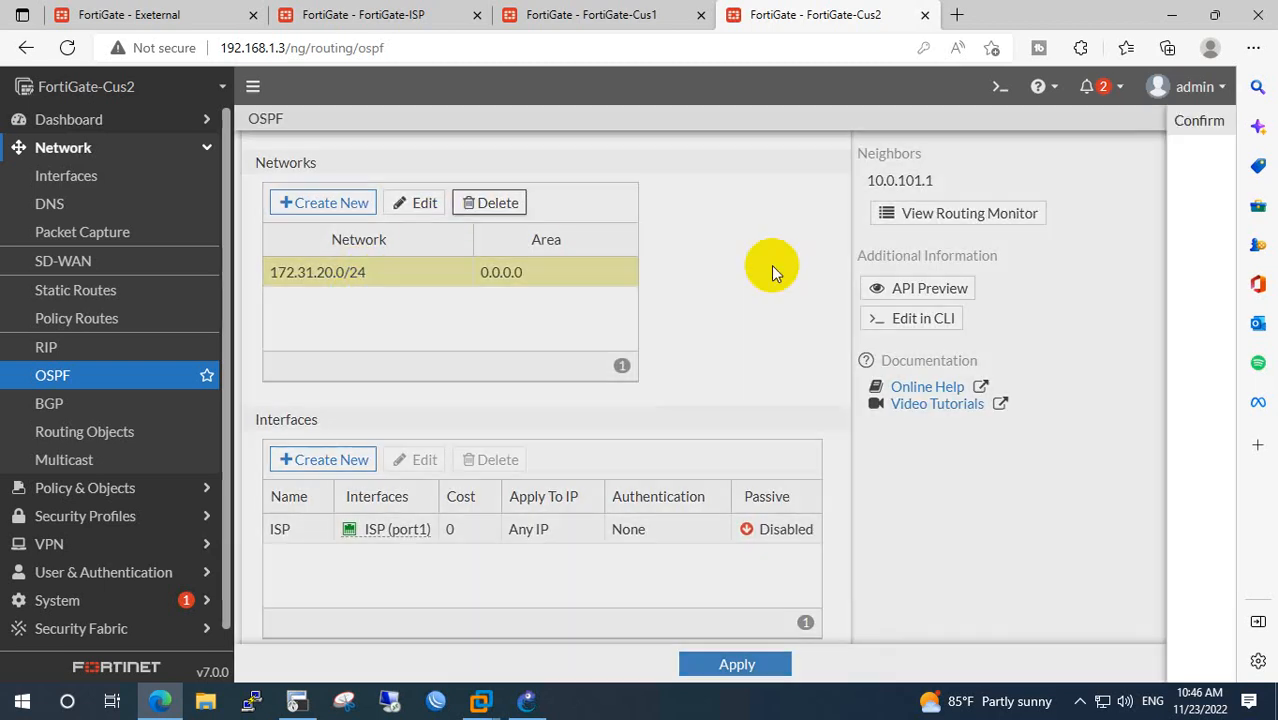
click(936, 222)
Delete the existing ISP interface entry and area 0.0.0.0 from the FortiGate-Cus2 OSPF configuration.
click(443, 532)
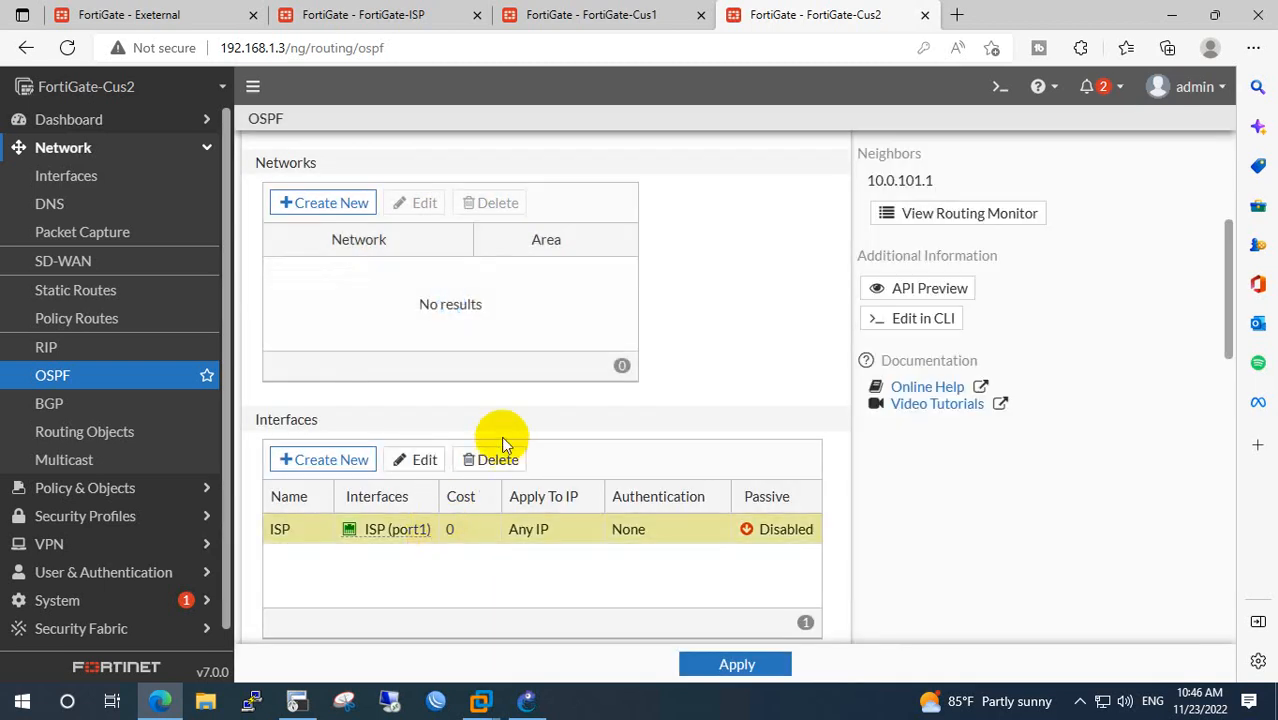
click(499, 458)
click(928, 235)
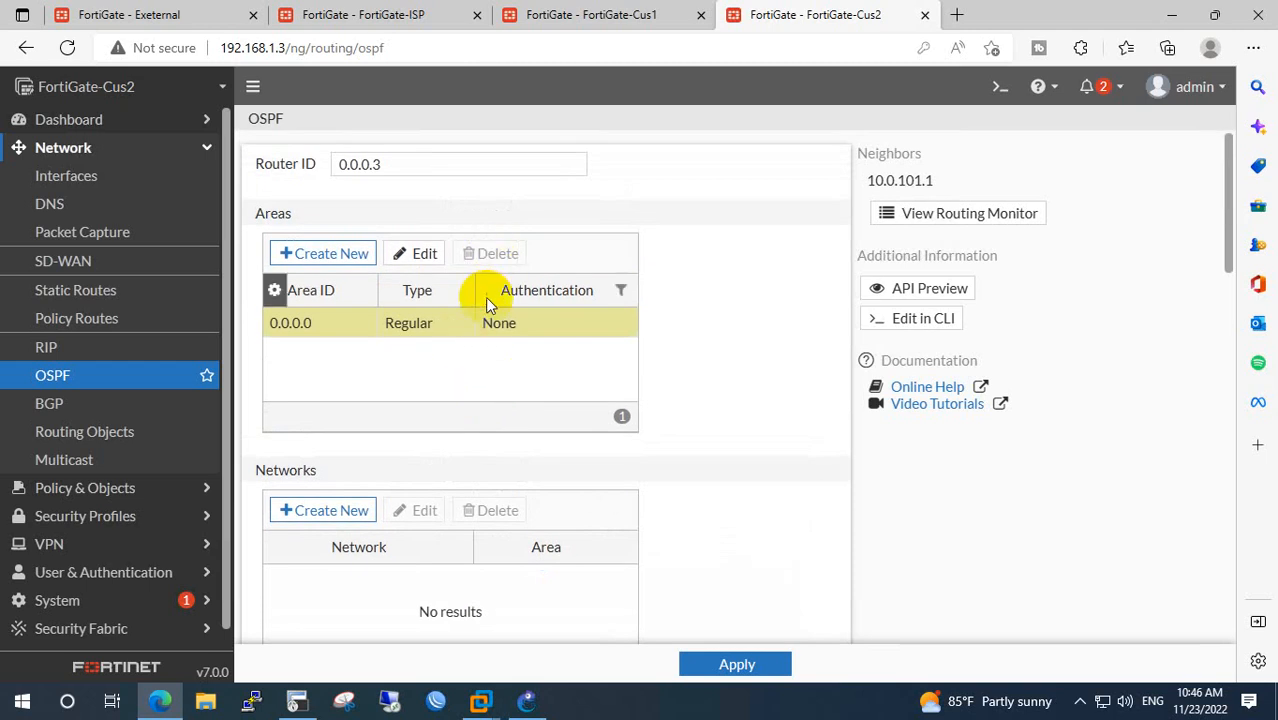
click(489, 312)
click(491, 254)
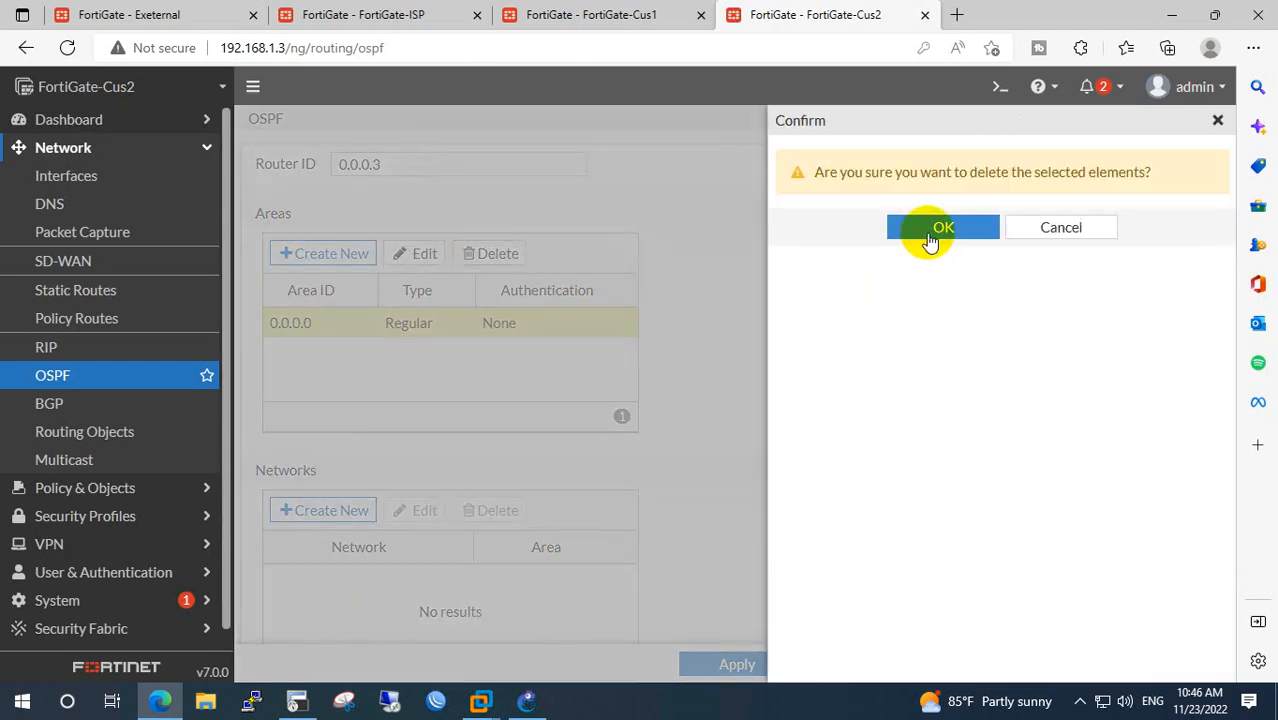
click(930, 236)
Add a Regular OSPF area 0.0.0.0 without authentication on FortiGate-Cus2.
click(421, 172)
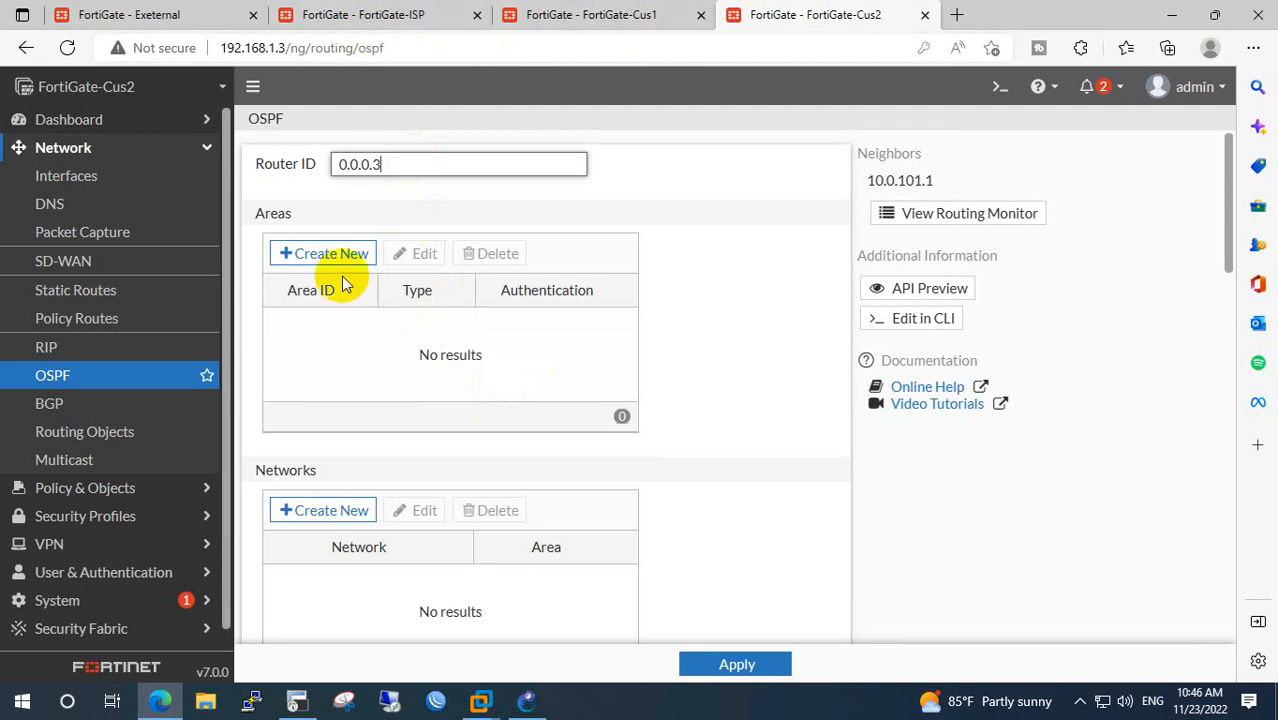
drag(414, 166, 280, 193)
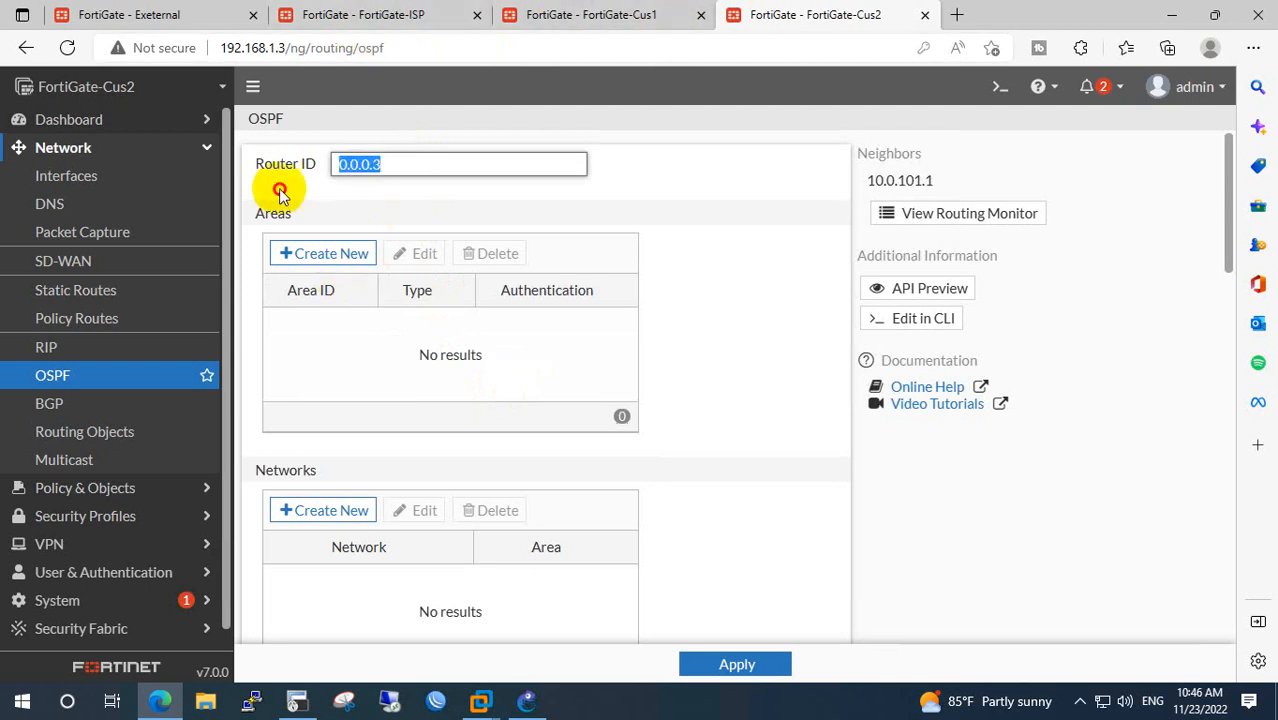
click(325, 254)
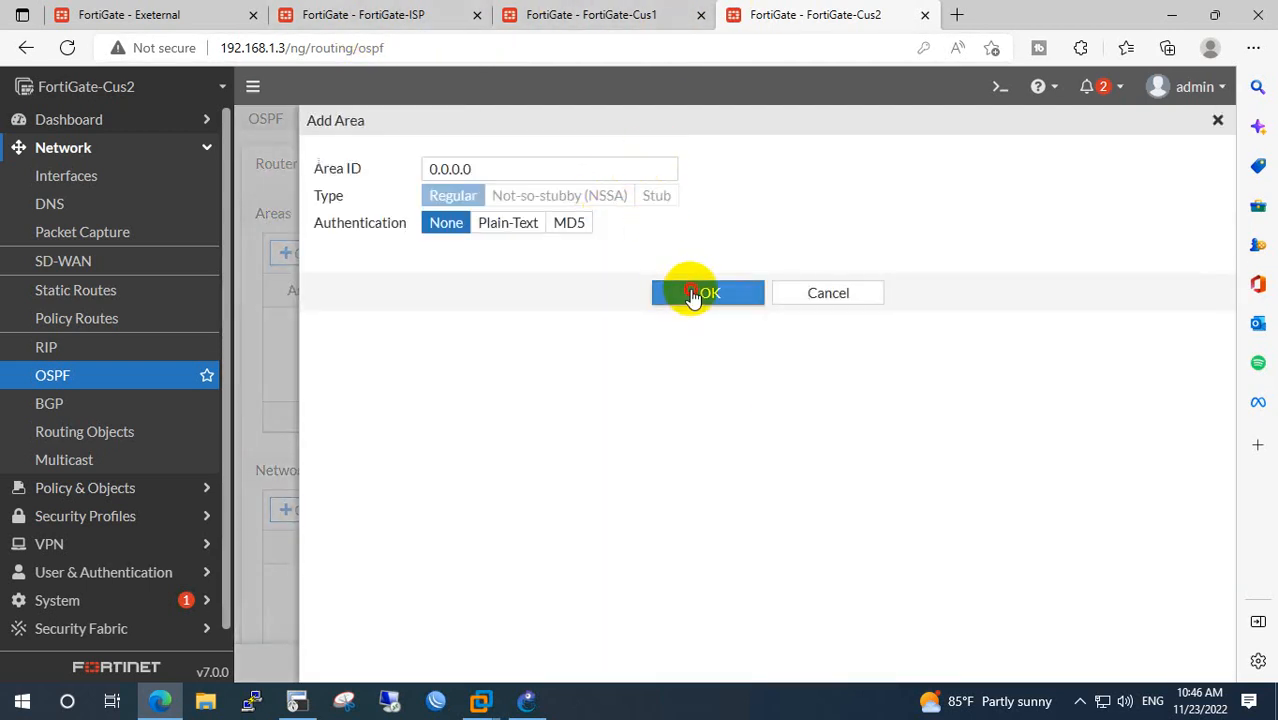
click(692, 296)
Add the OSPF network 10.0.101.0/30 in area 0.0.0.0 on FortiGate-Cus2.
scroll(414, 371, down, 3)
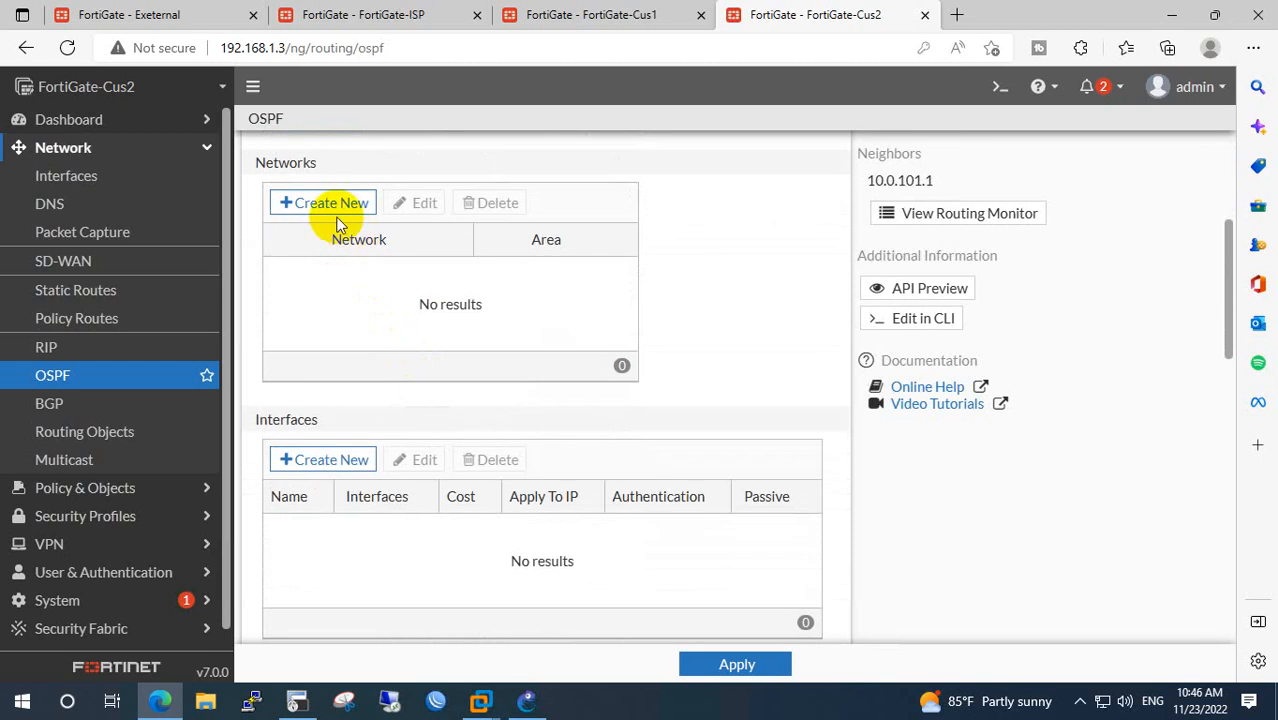
click(340, 205)
click(603, 170)
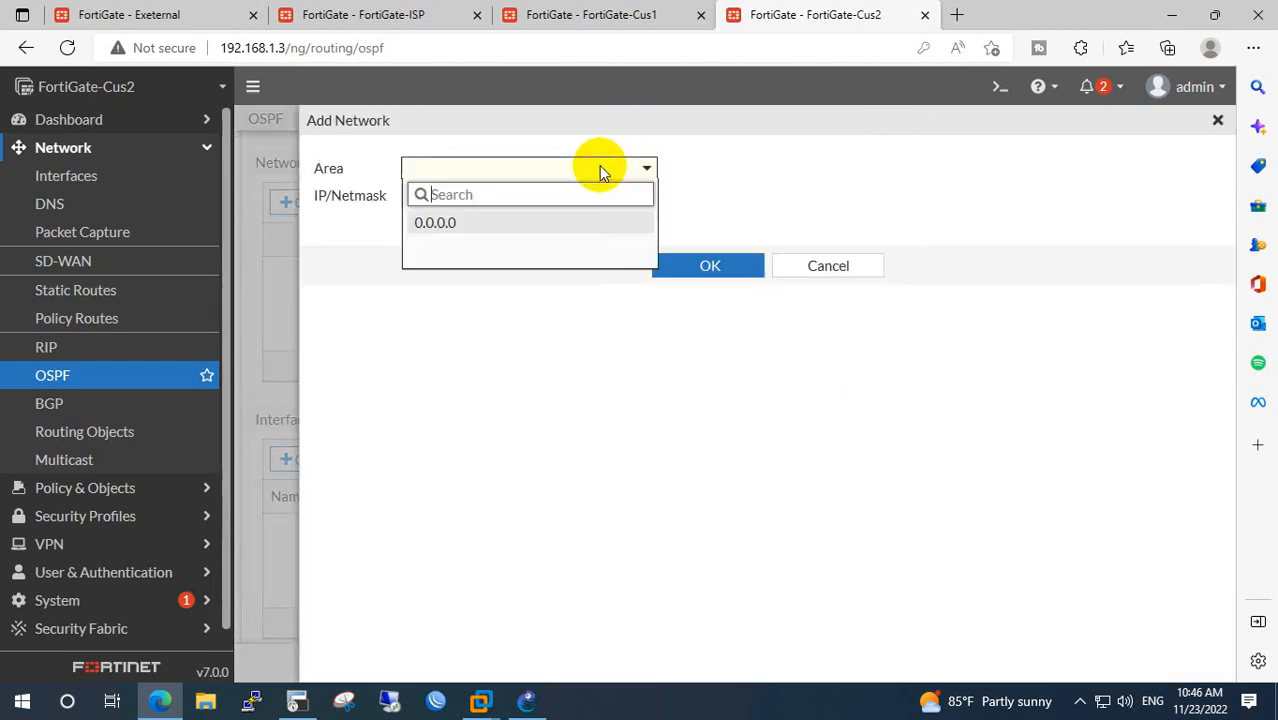
click(465, 222)
drag(525, 196, 322, 245)
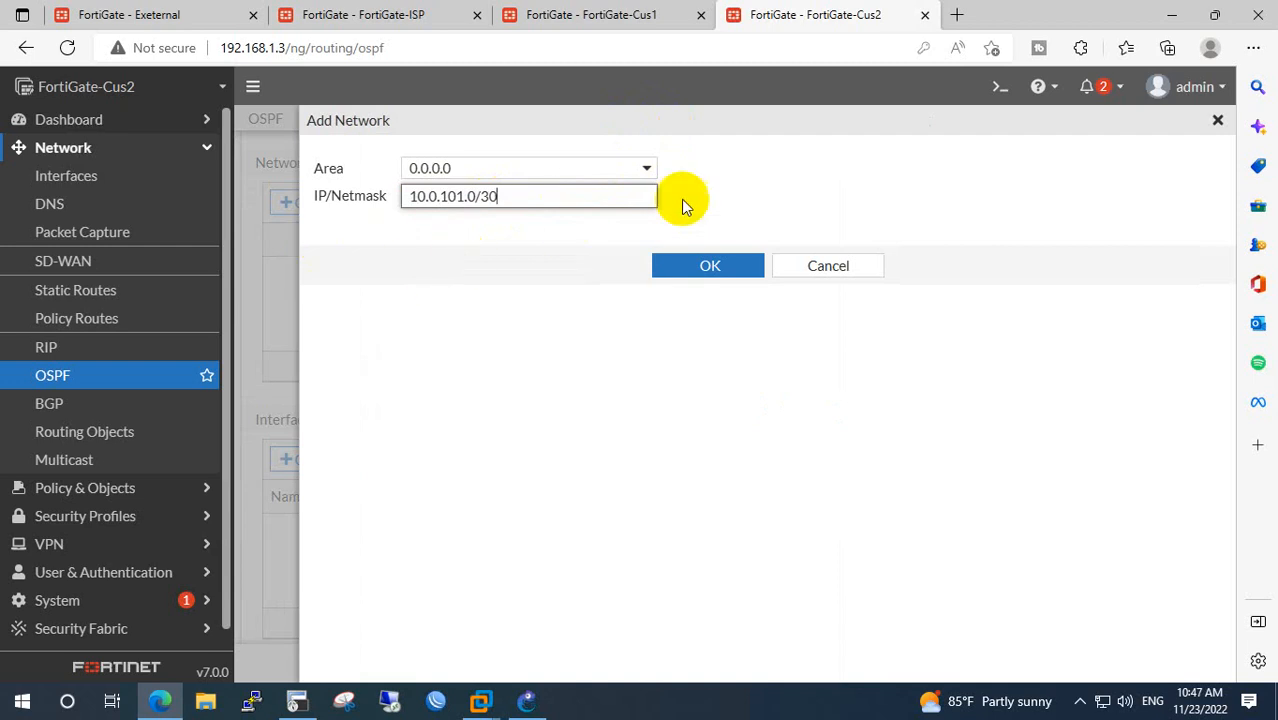
click(704, 266)
Add an OSPF interface entry named ISP on ISP (port1) with default settings and apply the FortiGate-Cus2 OSPF configuration.
scroll(457, 390, down, 5)
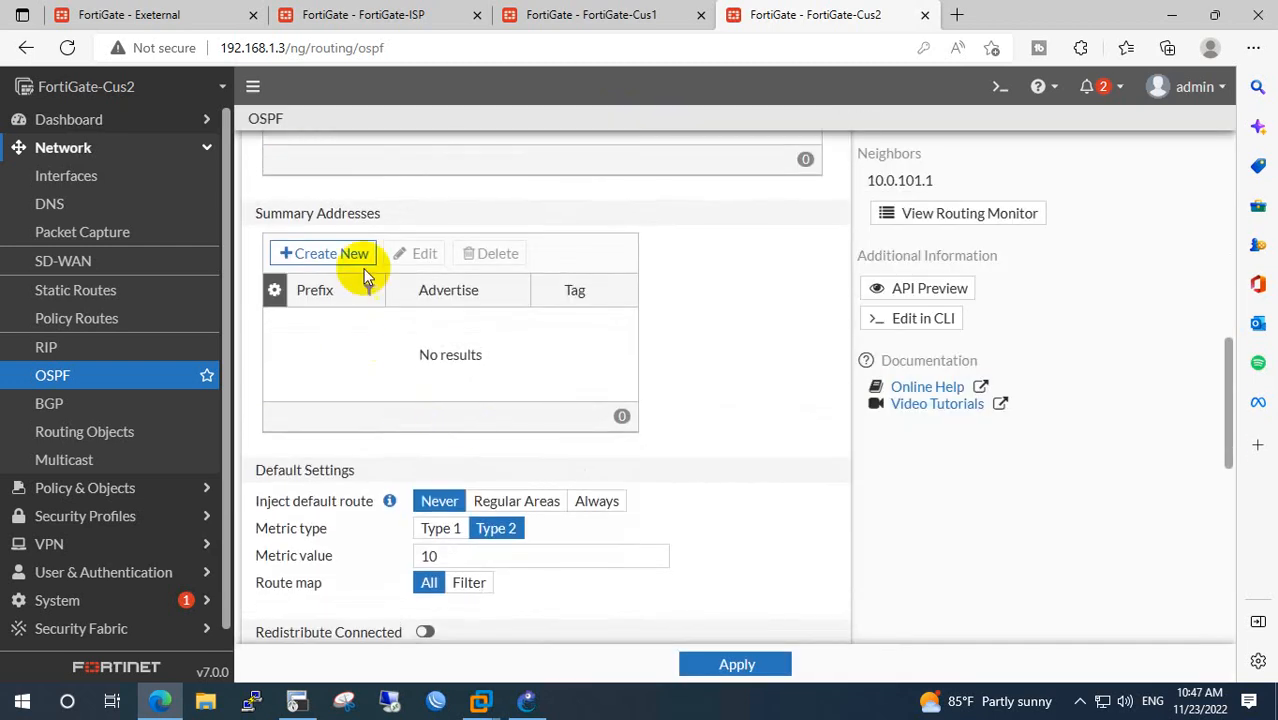
scroll(389, 312, up, 2)
click(320, 227)
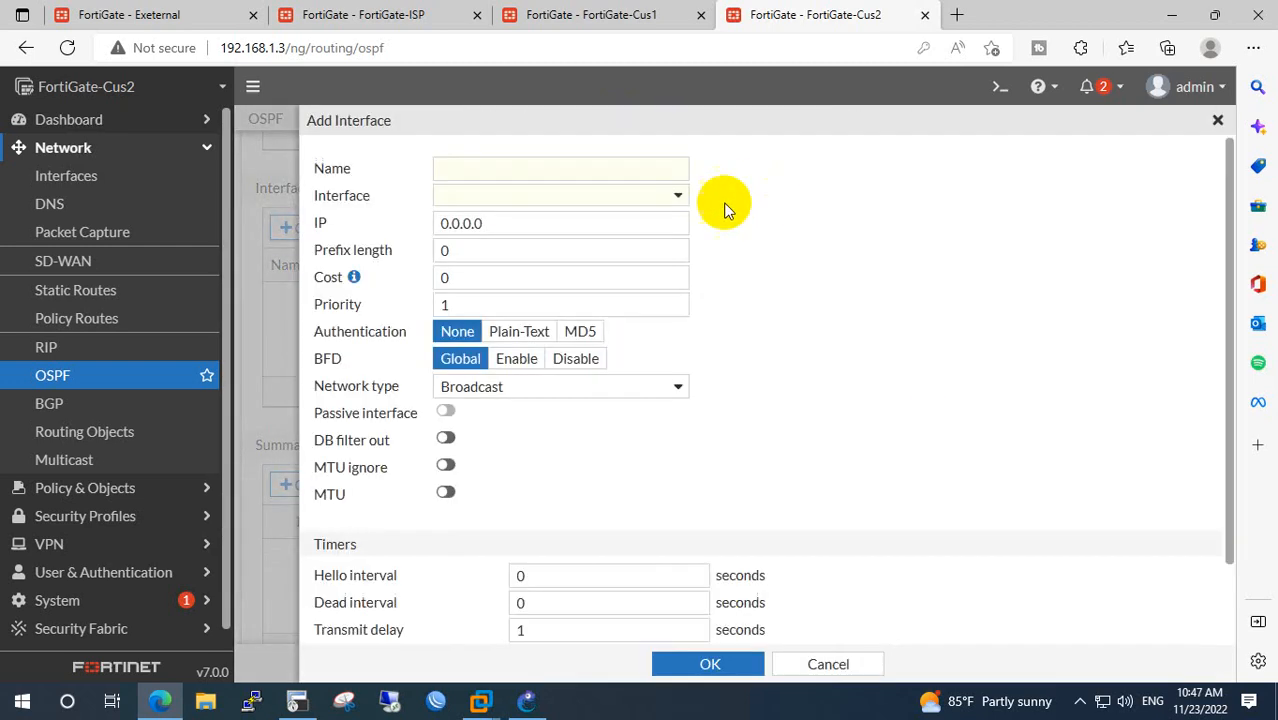
click(628, 172)
text(IP)
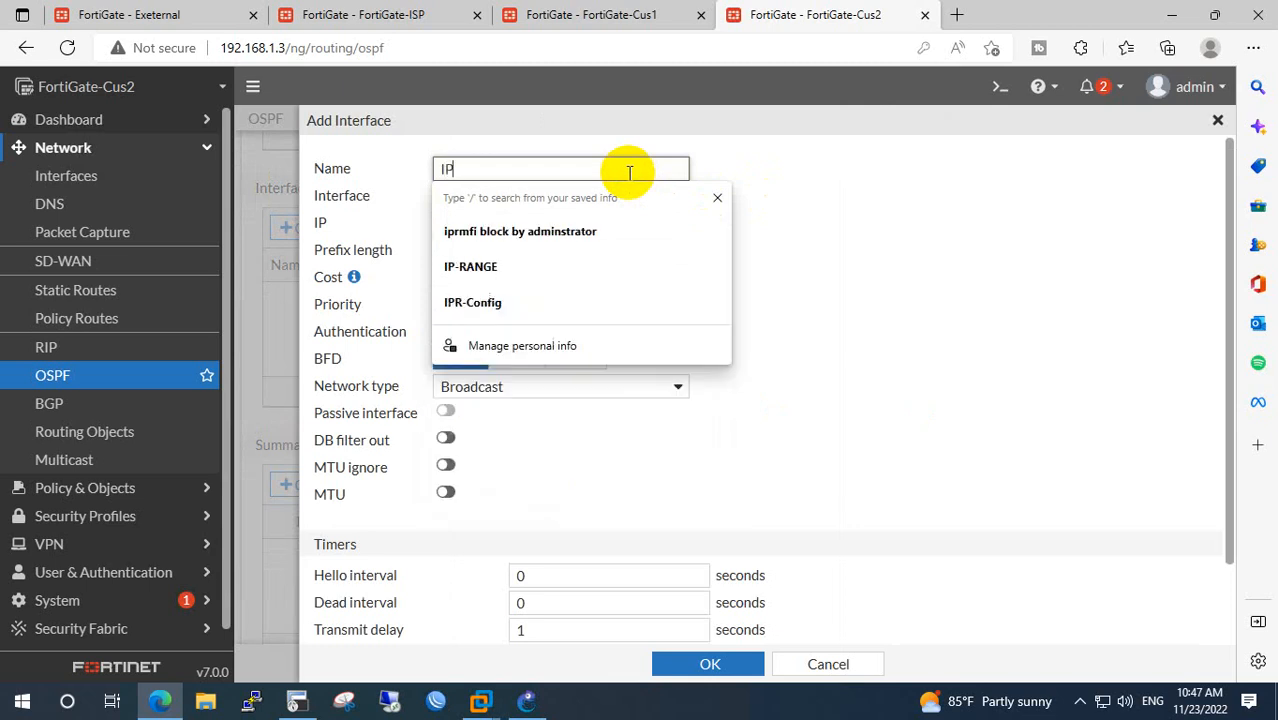
key(BackSpace)
text(S)
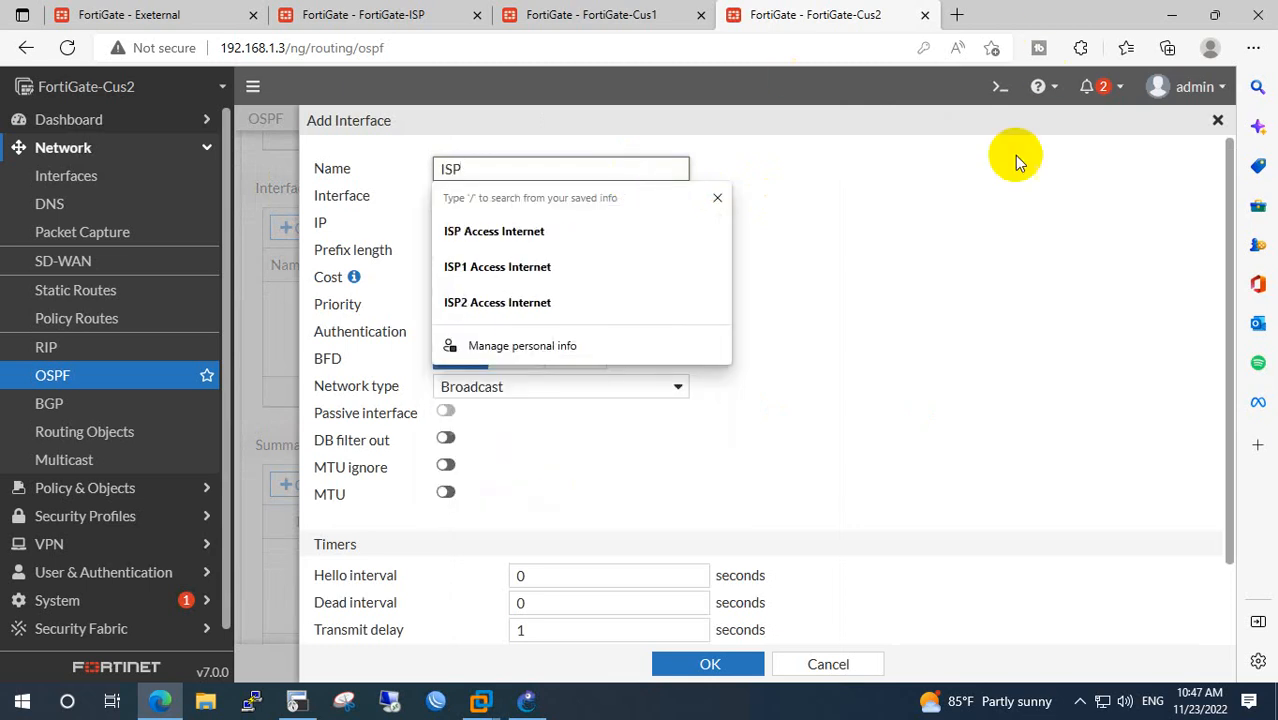
click(527, 199)
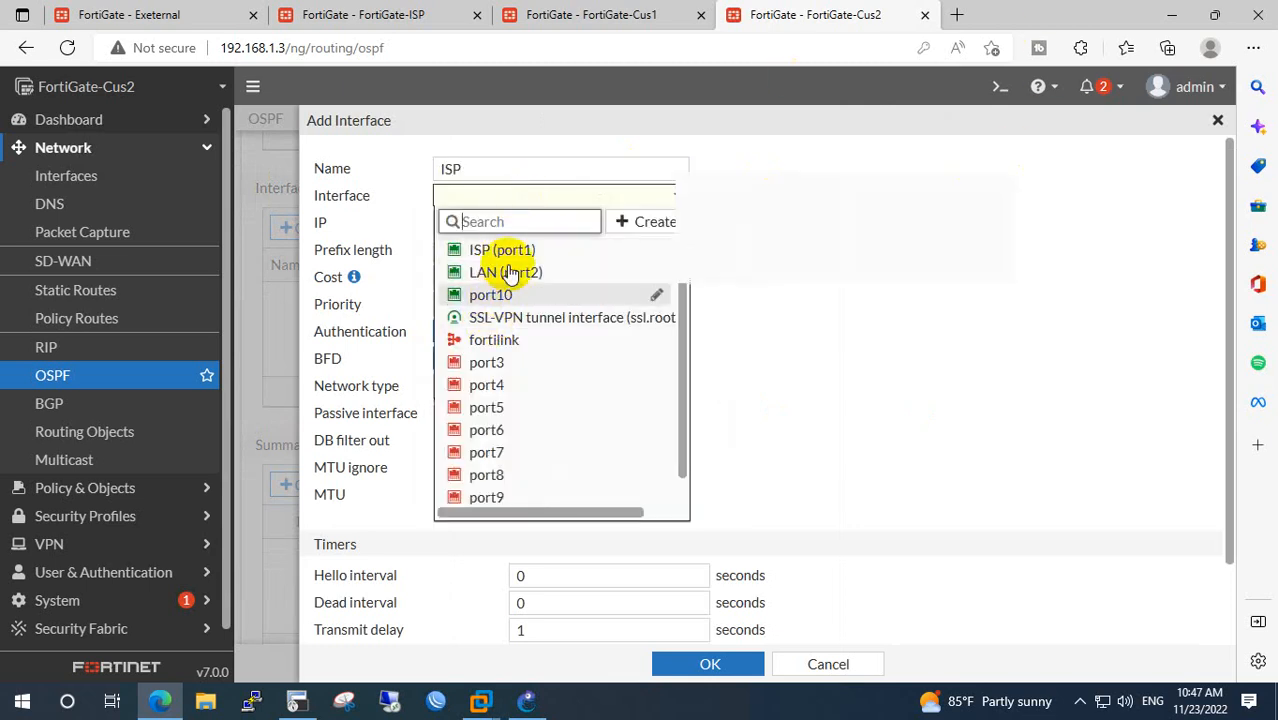
click(510, 248)
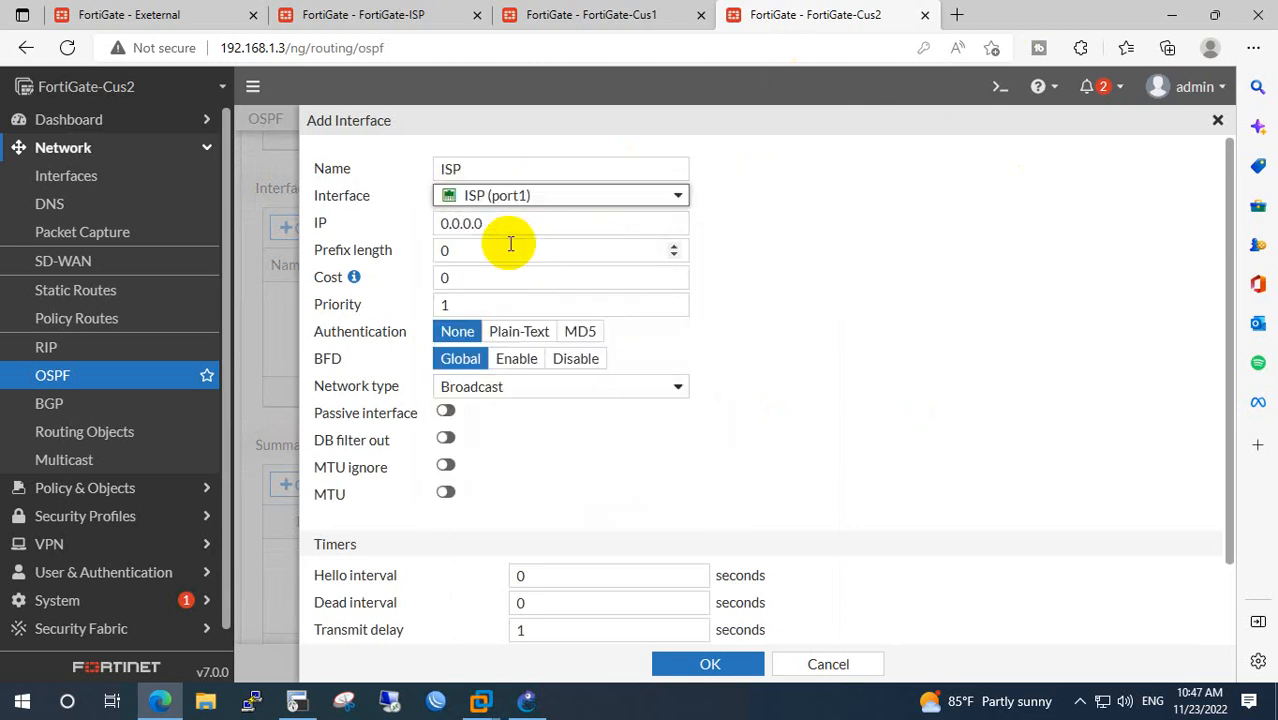
click(710, 664)
click(727, 662)
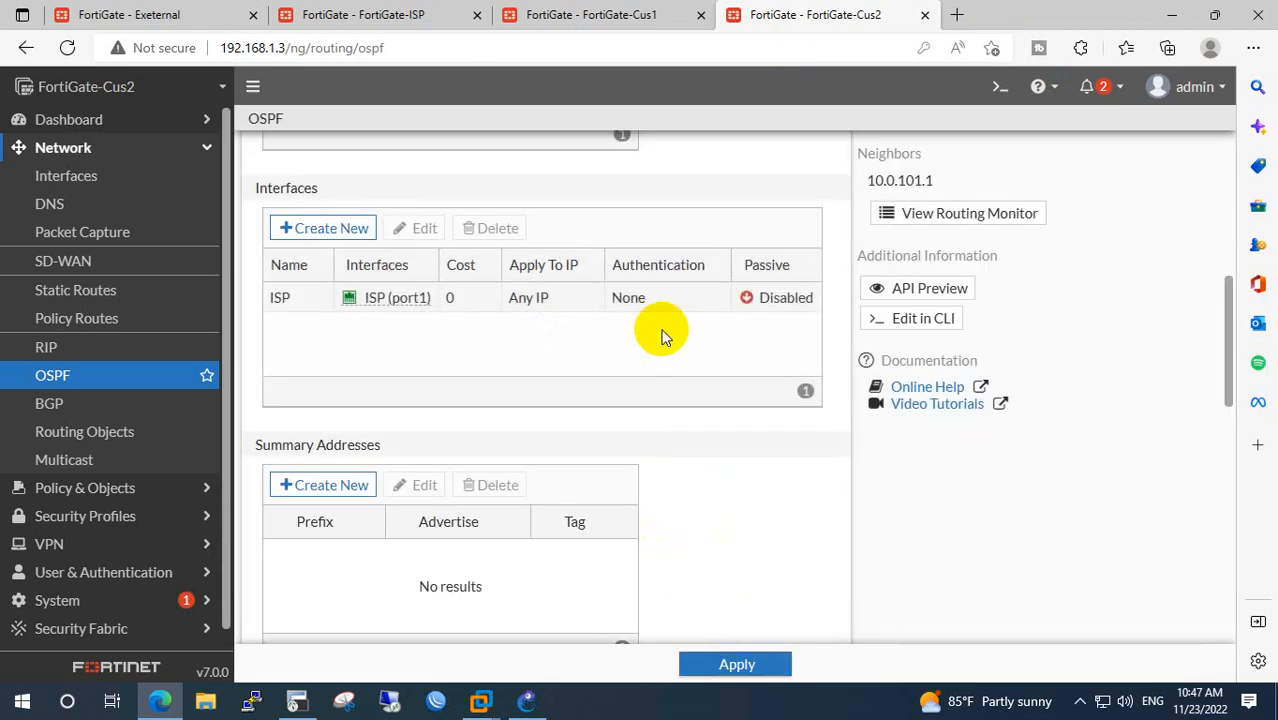
Check the Static & Dynamic routes in the routing monitor of FortiGate-Cus2 and refresh the list.
scroll(600, 325, up, 3)
click(952, 208)
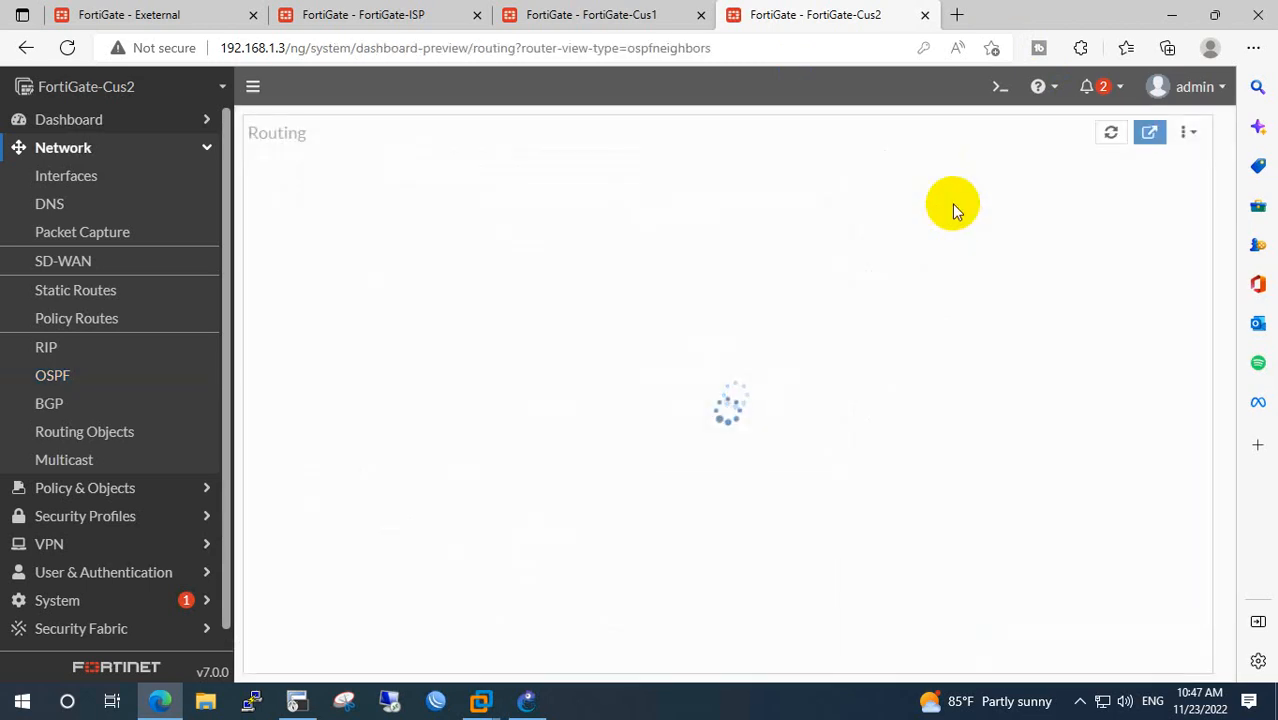
click(1093, 135)
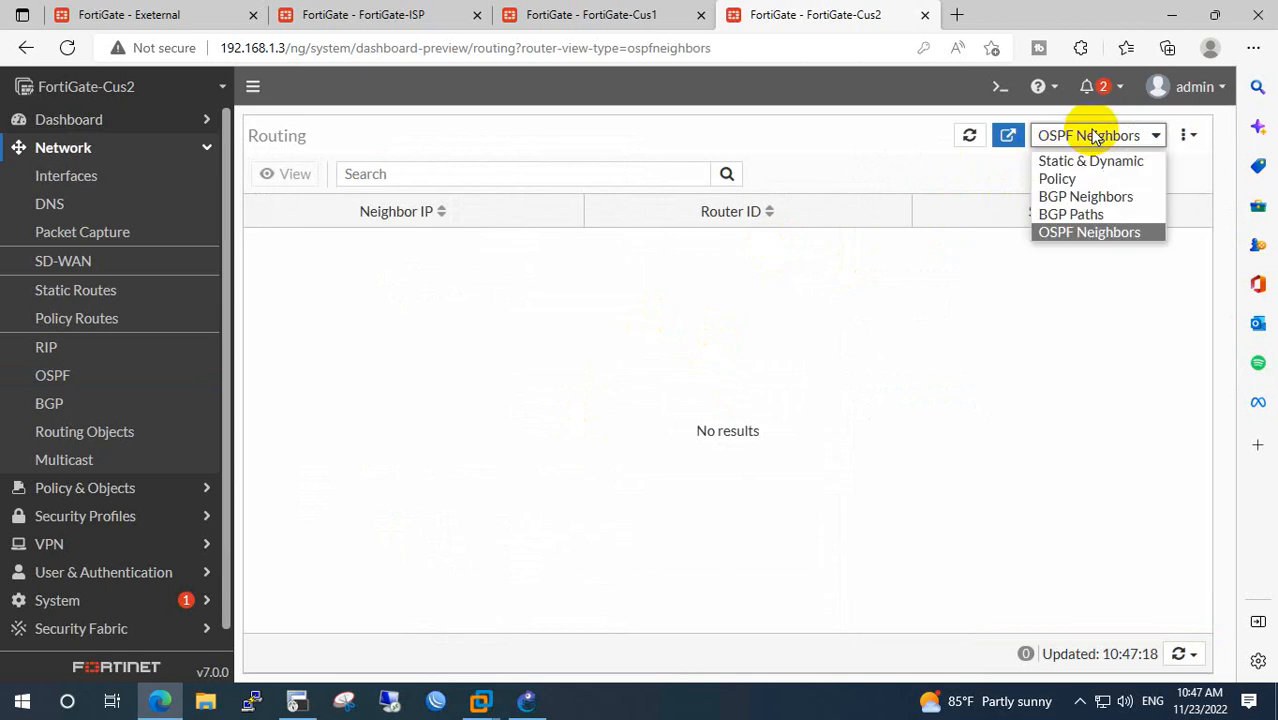
click(1090, 157)
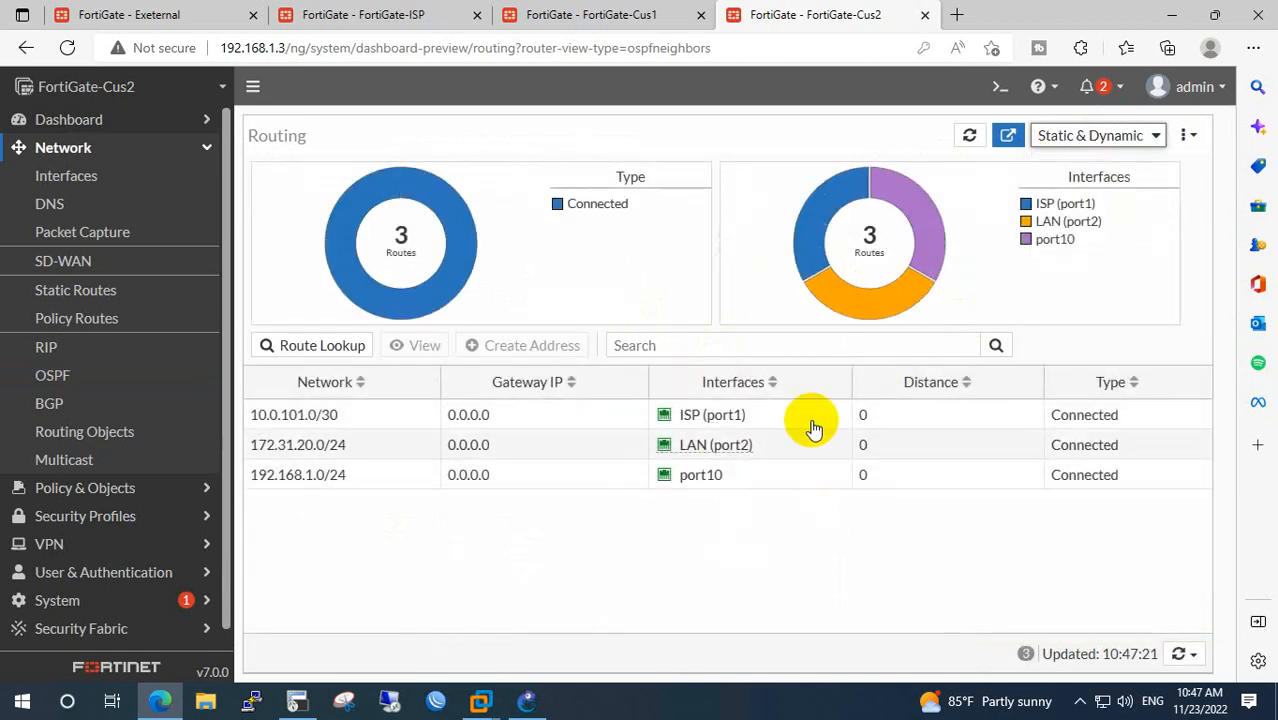
click(968, 137)
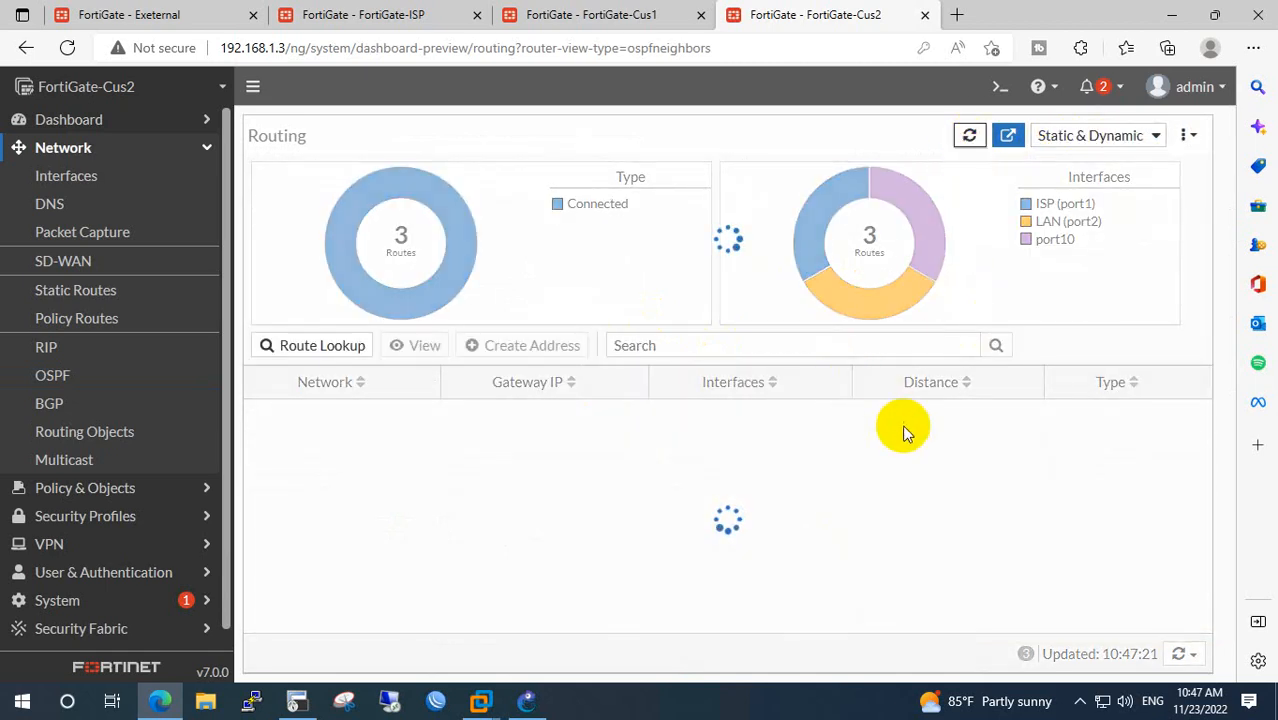
Check the OSPF Neighbors and Static & Dynamic routes in the routing monitor of FortiGate-ISP.
click(385, 14)
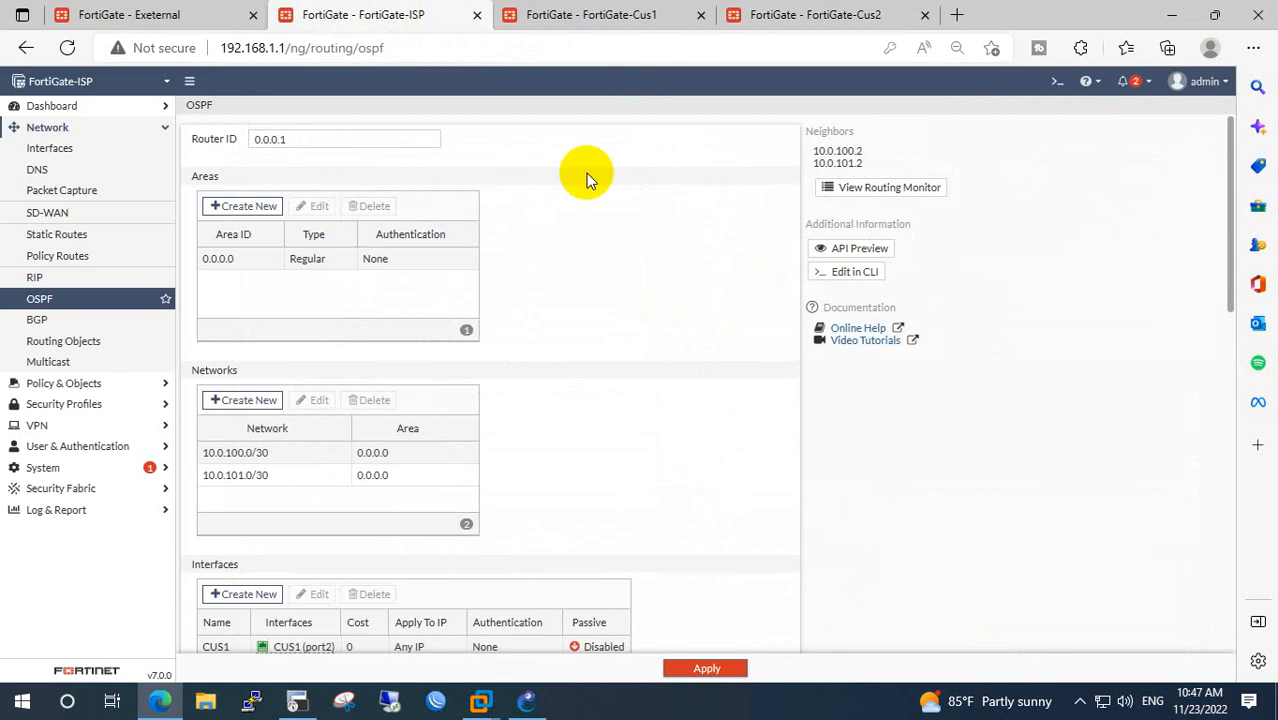
click(866, 192)
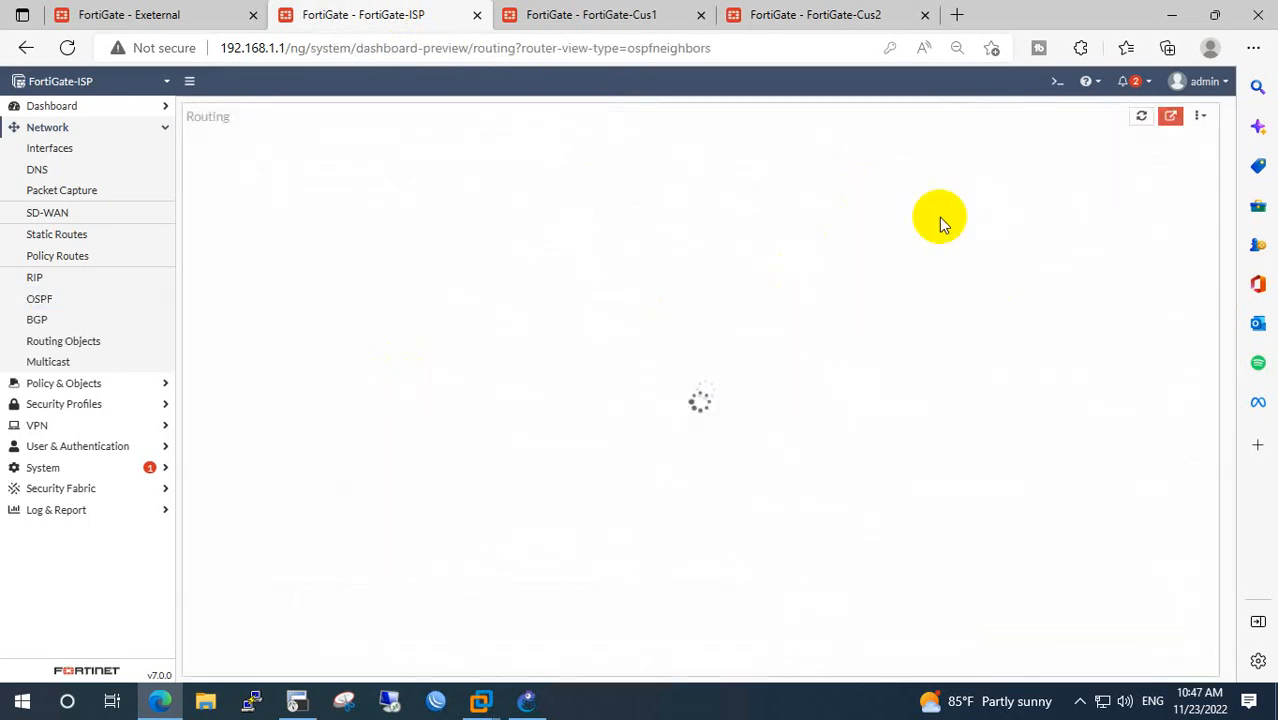
click(1130, 118)
click(585, 371)
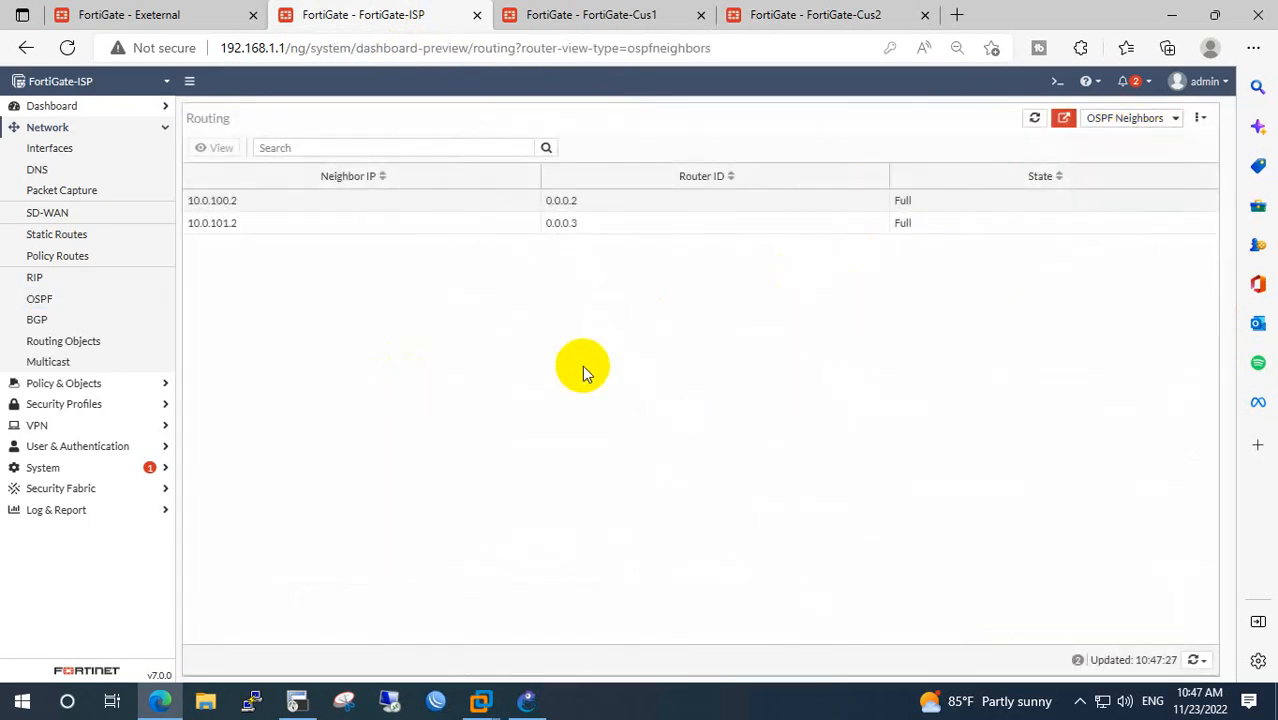
click(1110, 117)
click(1105, 132)
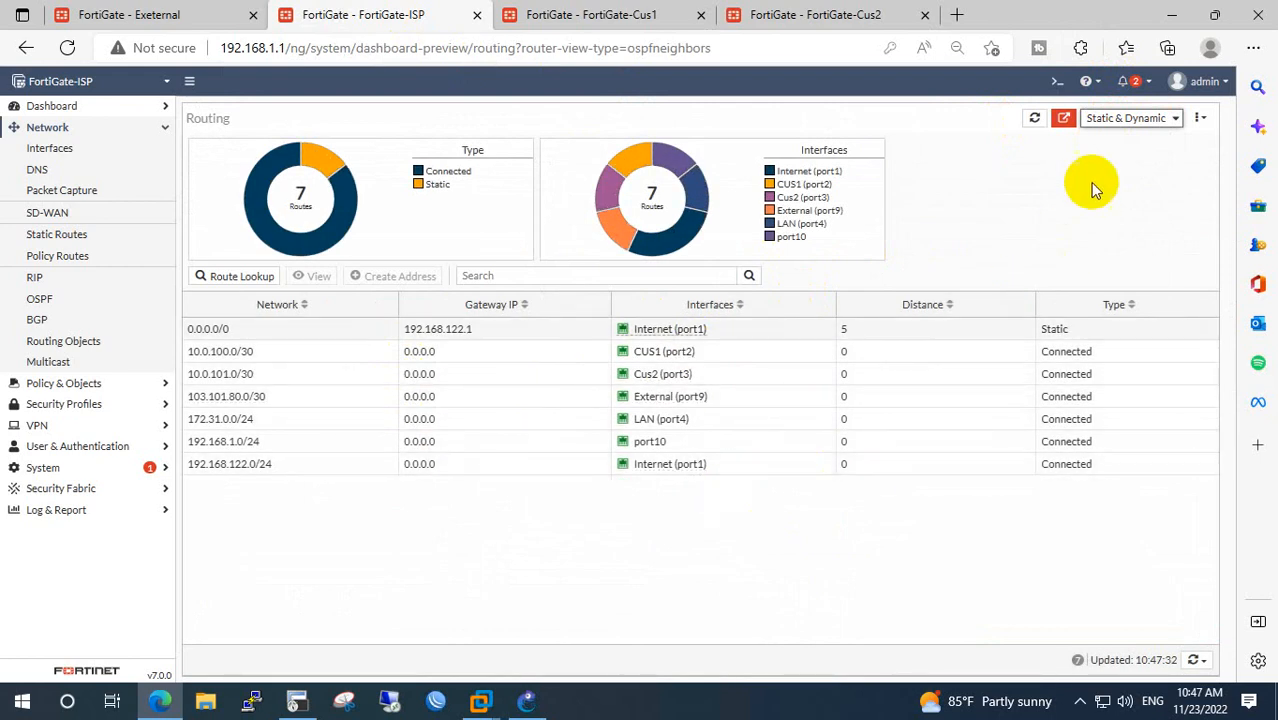
click(1127, 118)
click(1122, 192)
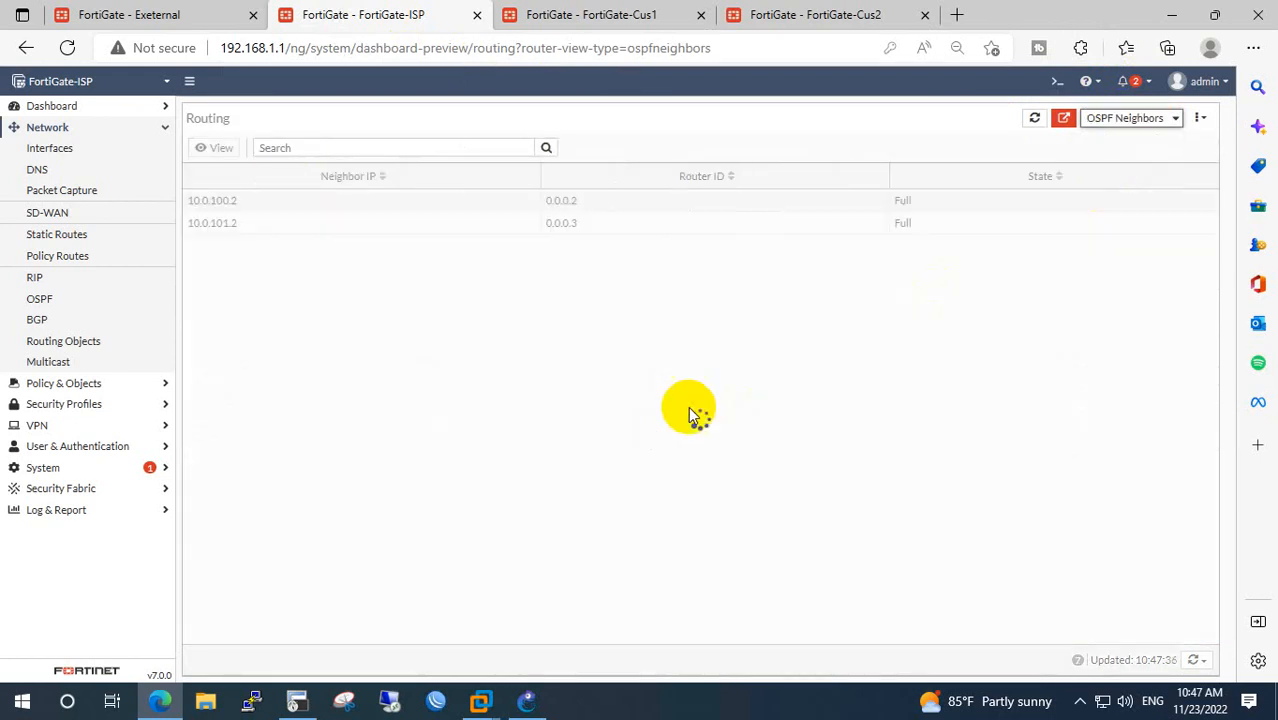
Inspect the OSPF neighbor entry and the OSPF-learned route in the routing monitor of FortiGate-Cus1.
click(590, 16)
click(1004, 212)
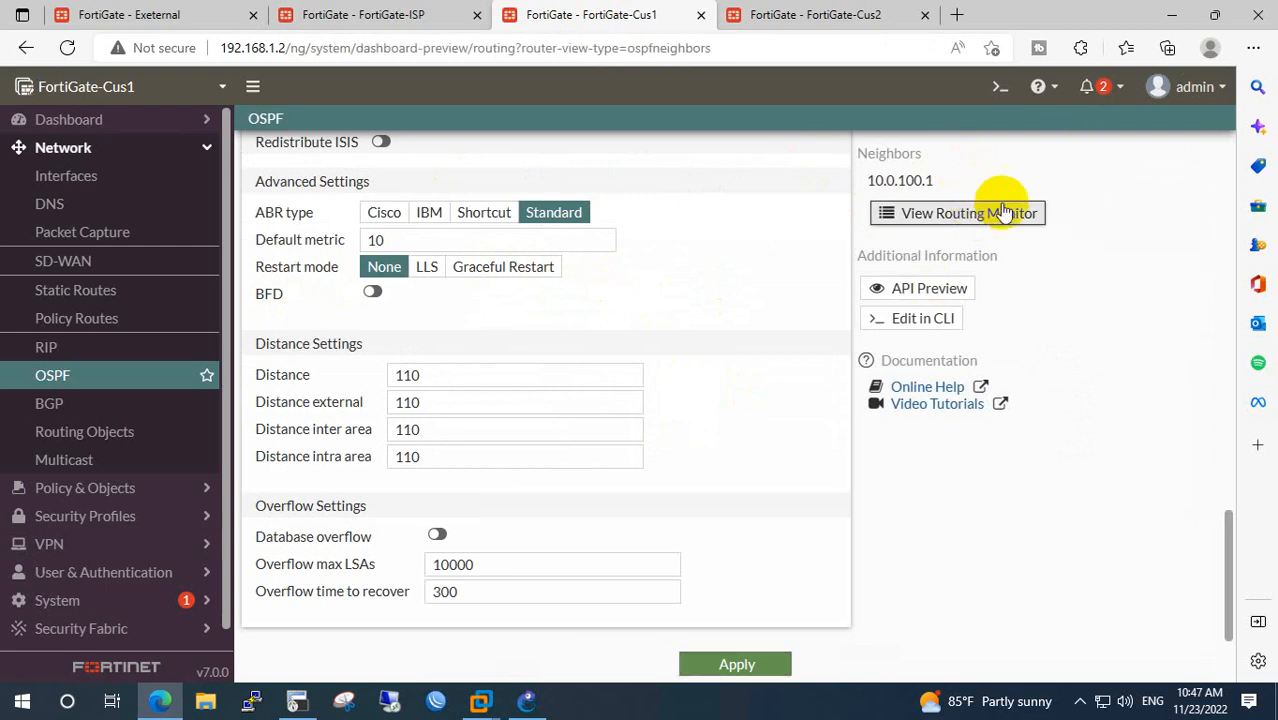
click(1105, 138)
click(740, 366)
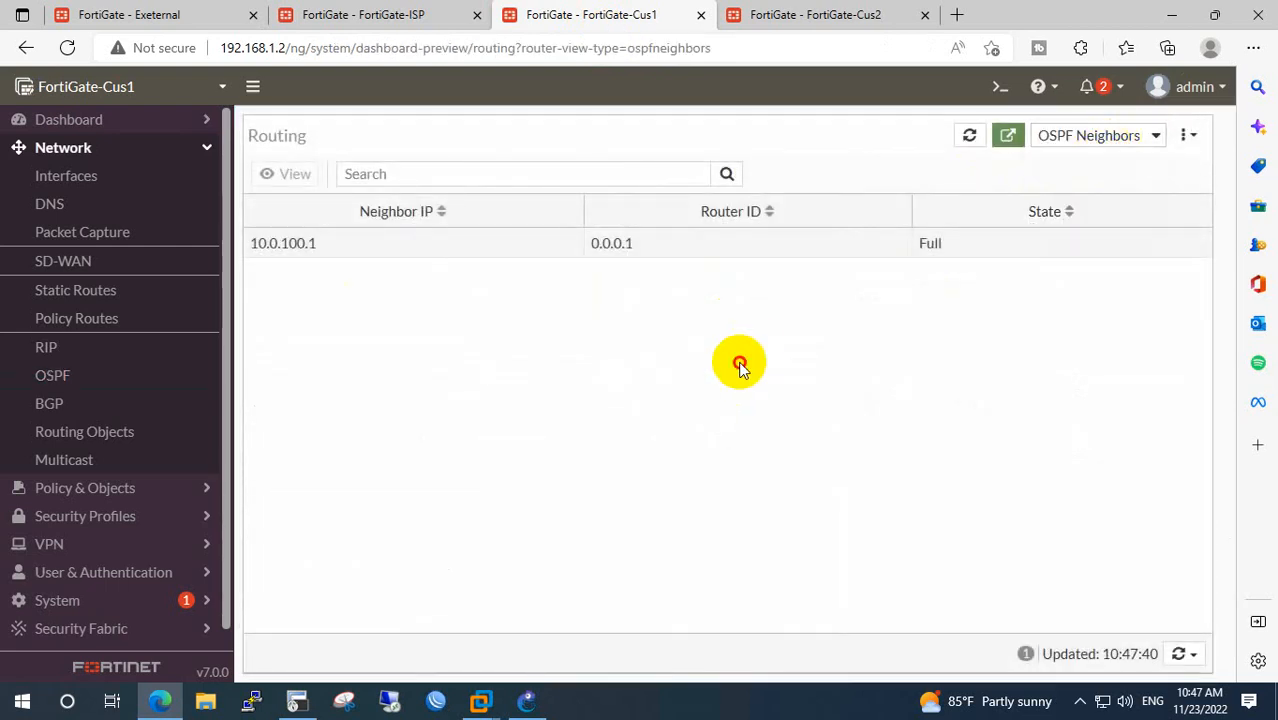
triple_click(933, 245)
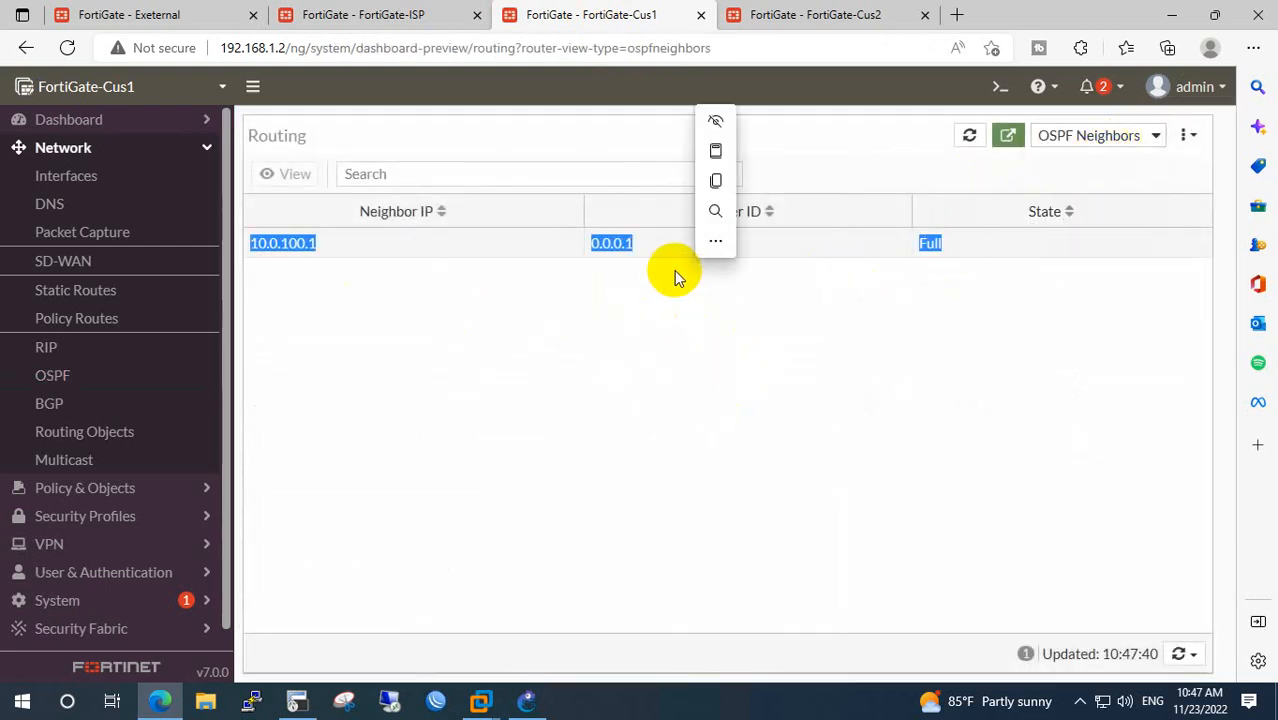
click(1060, 138)
click(1078, 161)
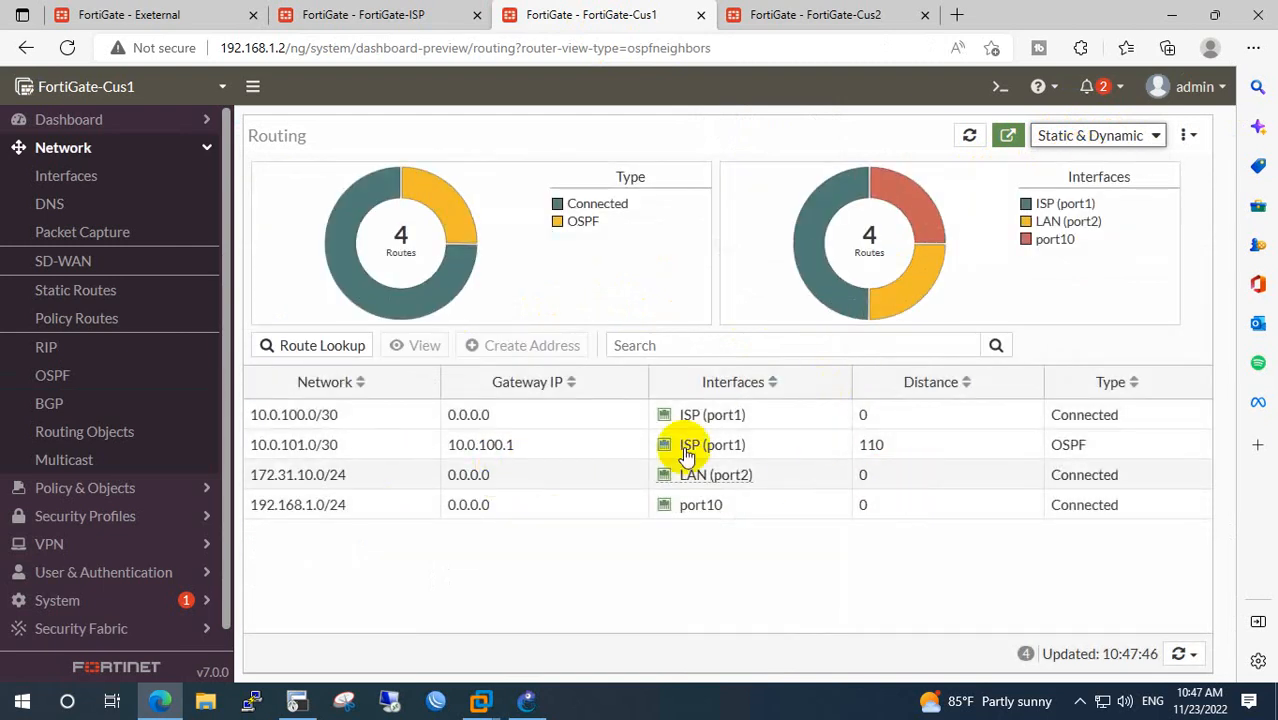
drag(1097, 455, 271, 476)
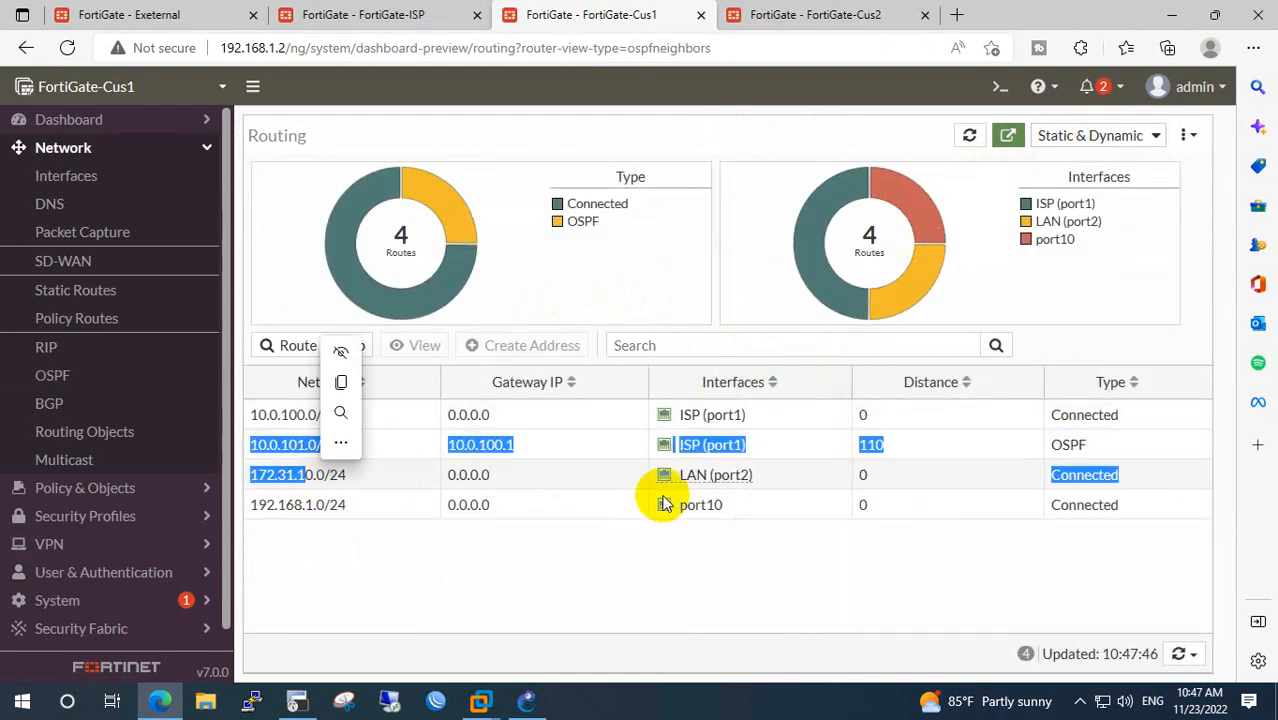
click(671, 526)
Refresh the Static & Dynamic routes on FortiGate-Cus2 and compare them with the routing monitors of FortiGate-ISP and FortiGate-Cus1.
click(808, 15)
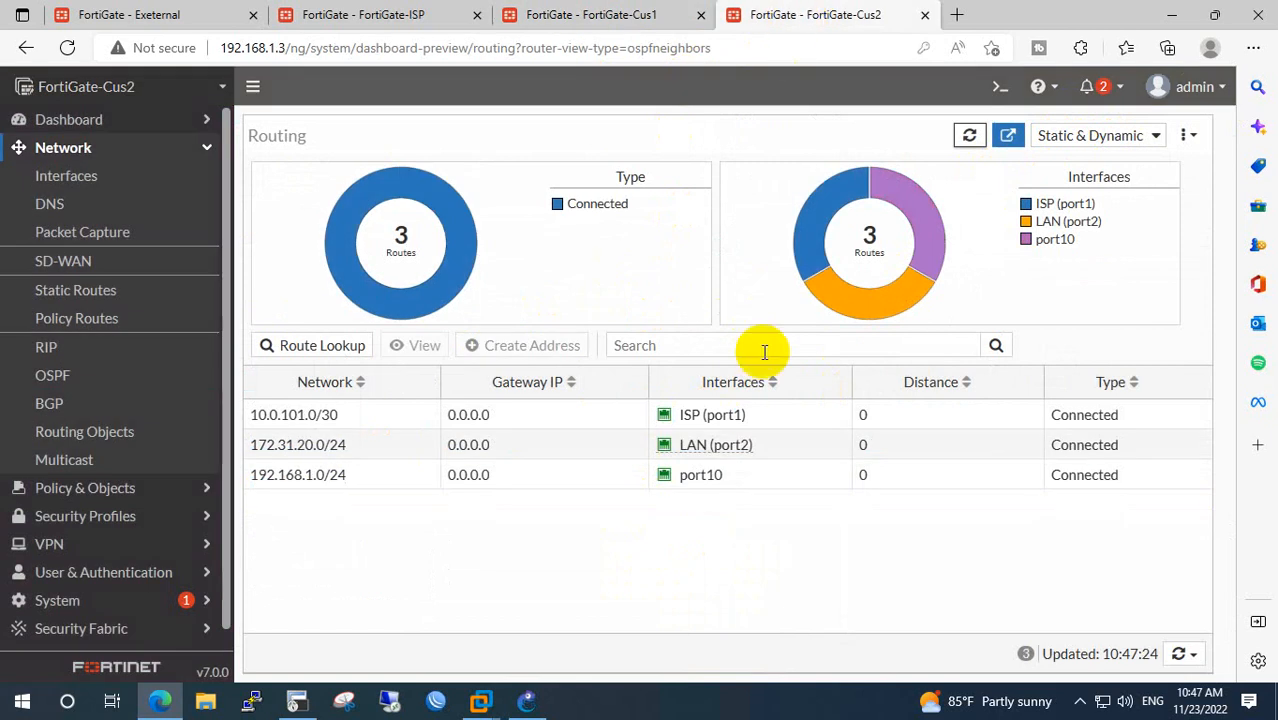
click(966, 135)
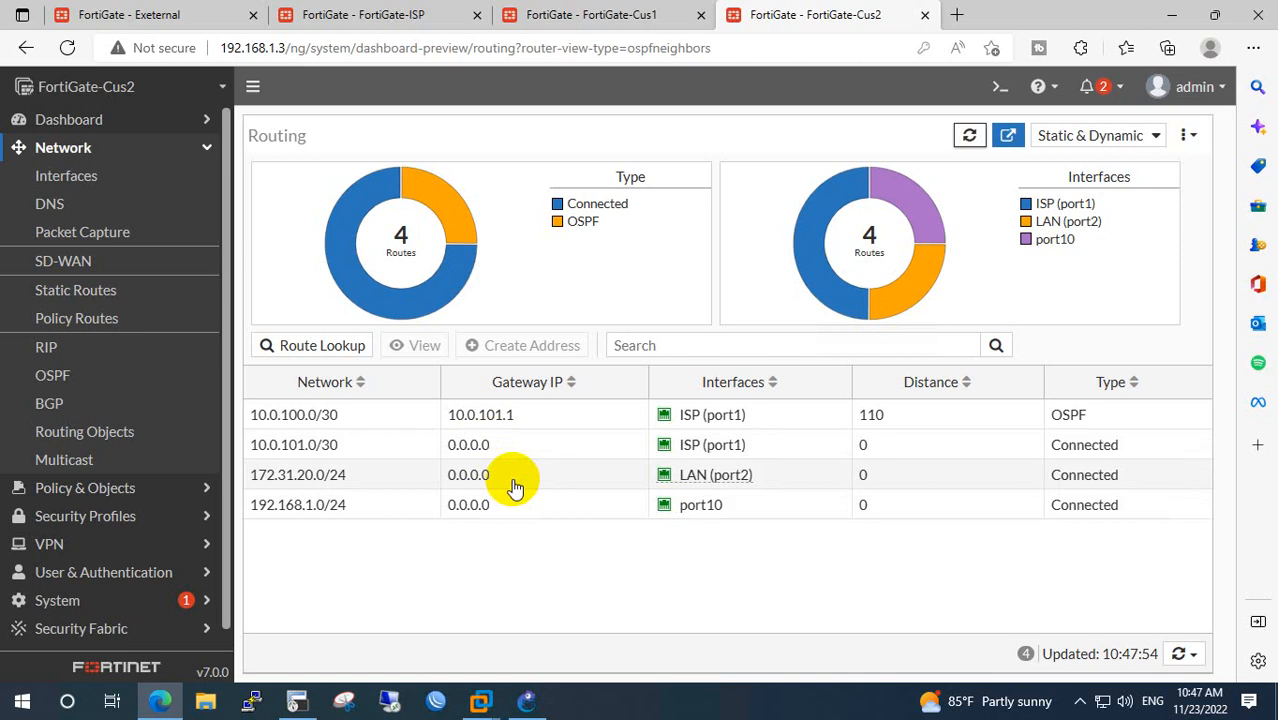
click(383, 22)
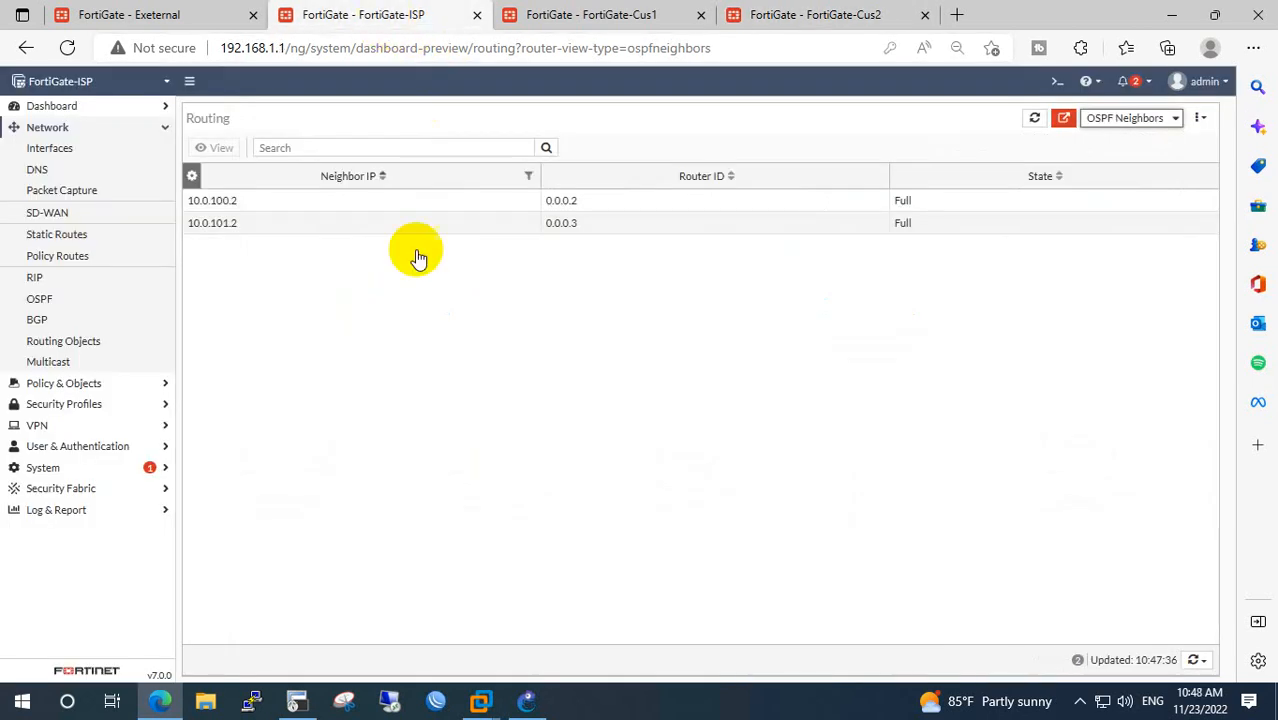
click(605, 16)
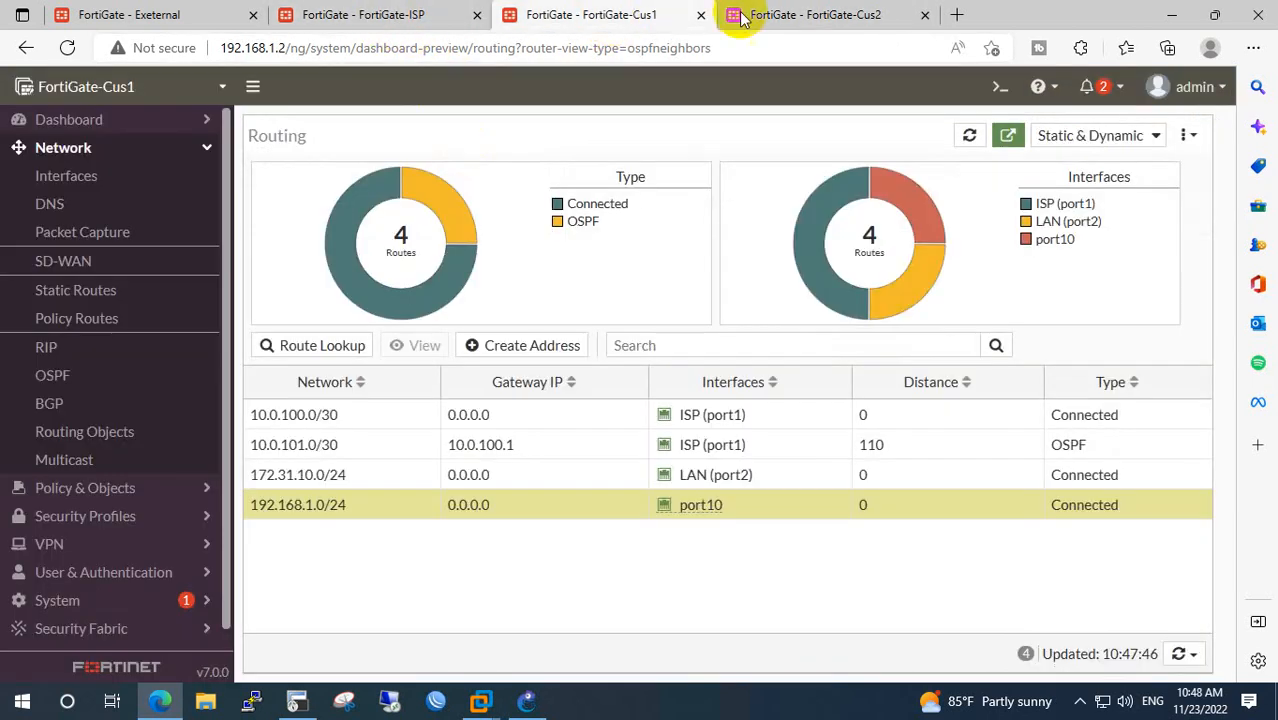
click(790, 15)
click(390, 22)
click(607, 20)
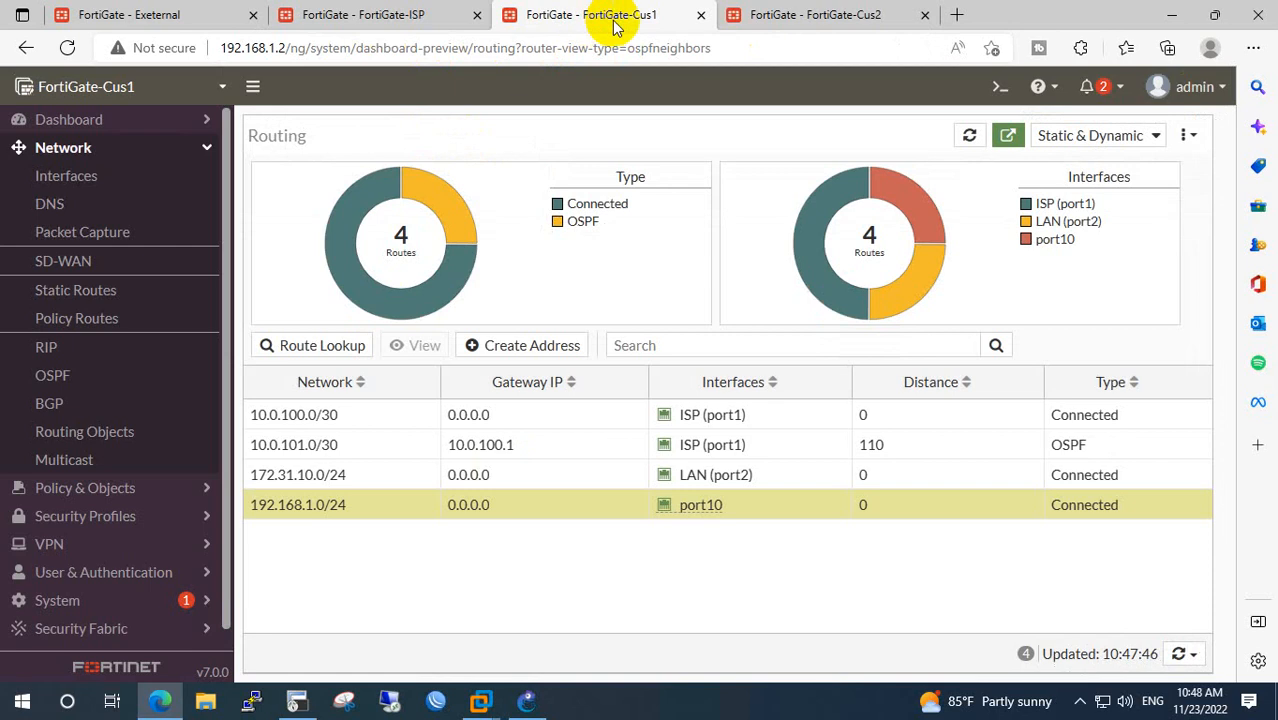
click(770, 28)
click(578, 18)
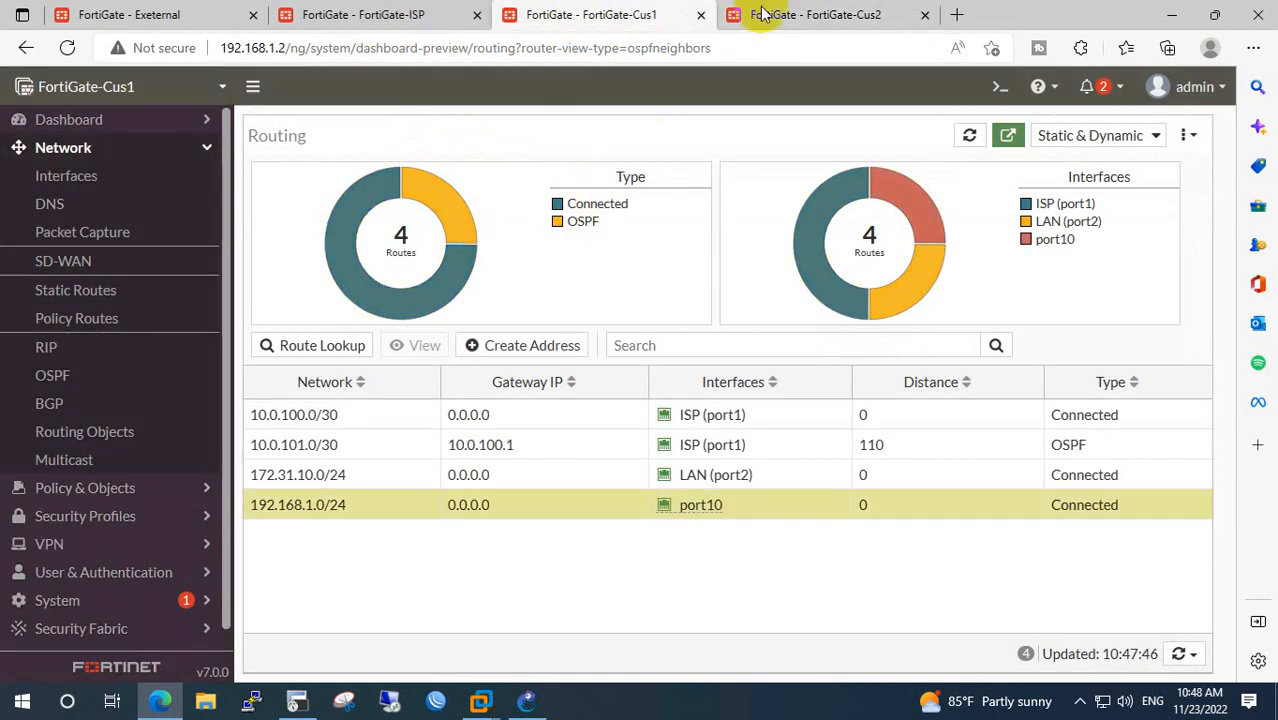
click(758, 15)
click(392, 22)
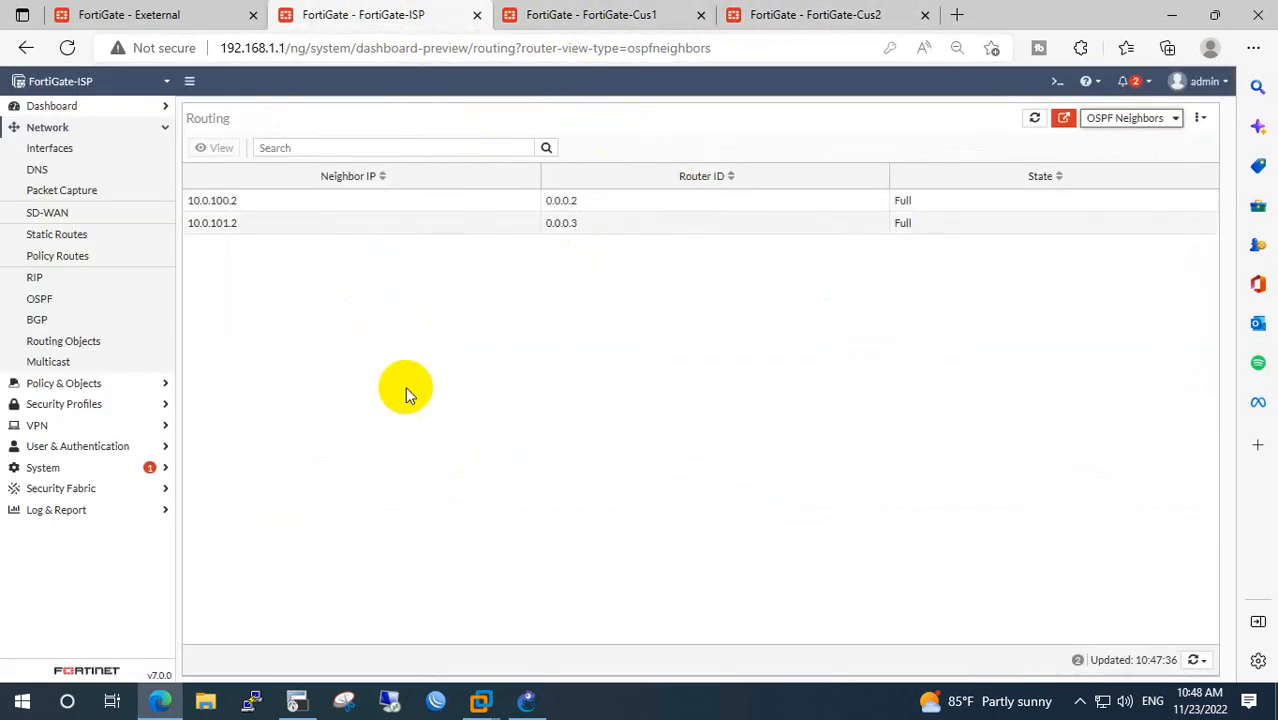
Review the GNS3 topology and the PC5 ping console in SecureCRT.
click(526, 700)
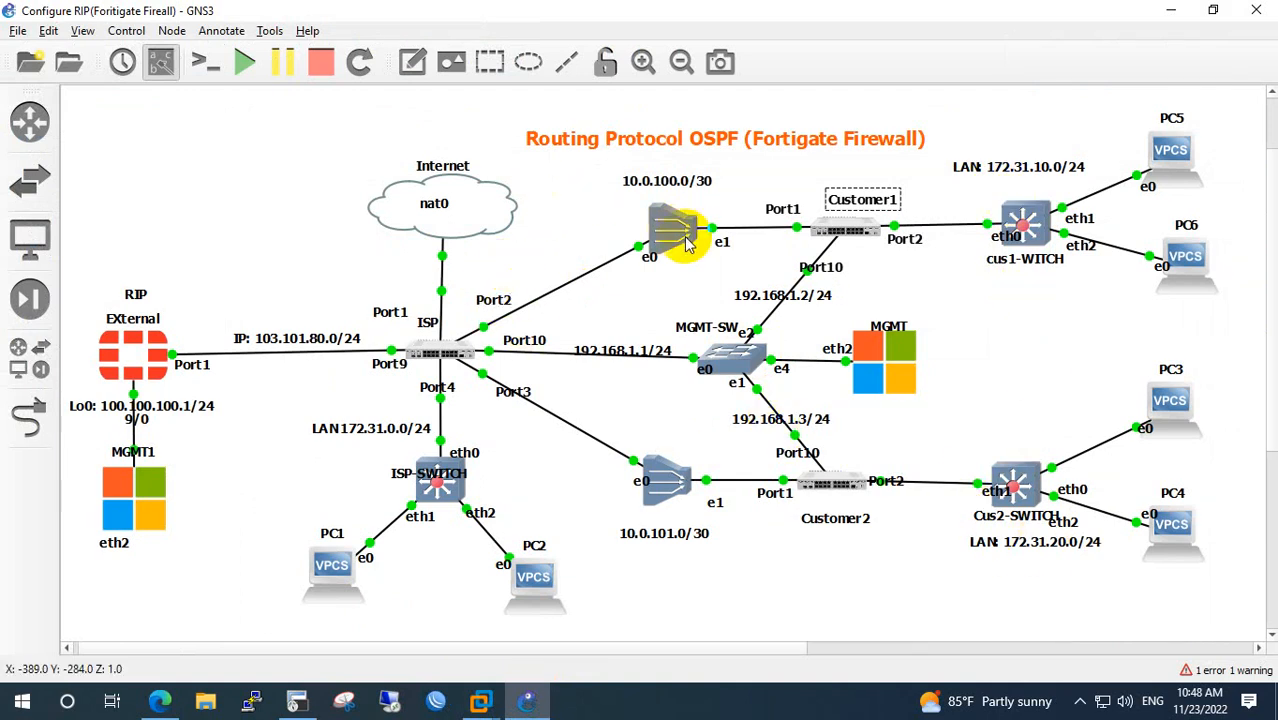
click(296, 701)
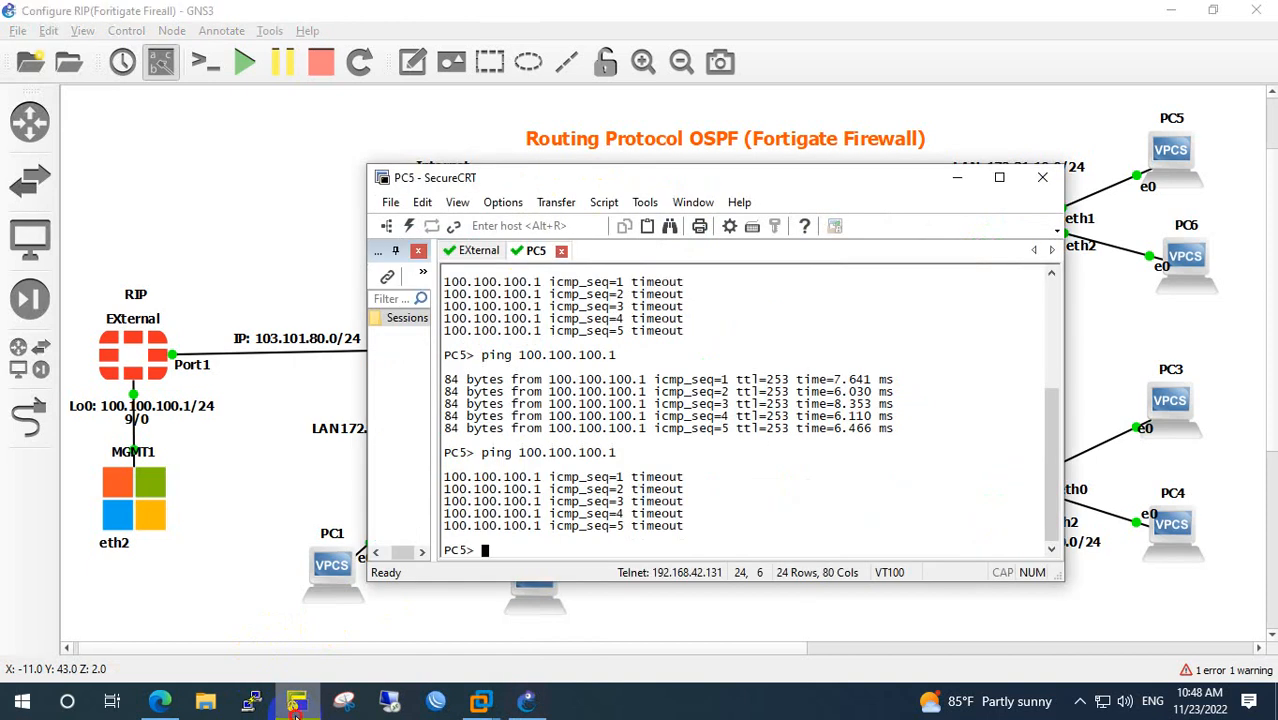
click(296, 701)
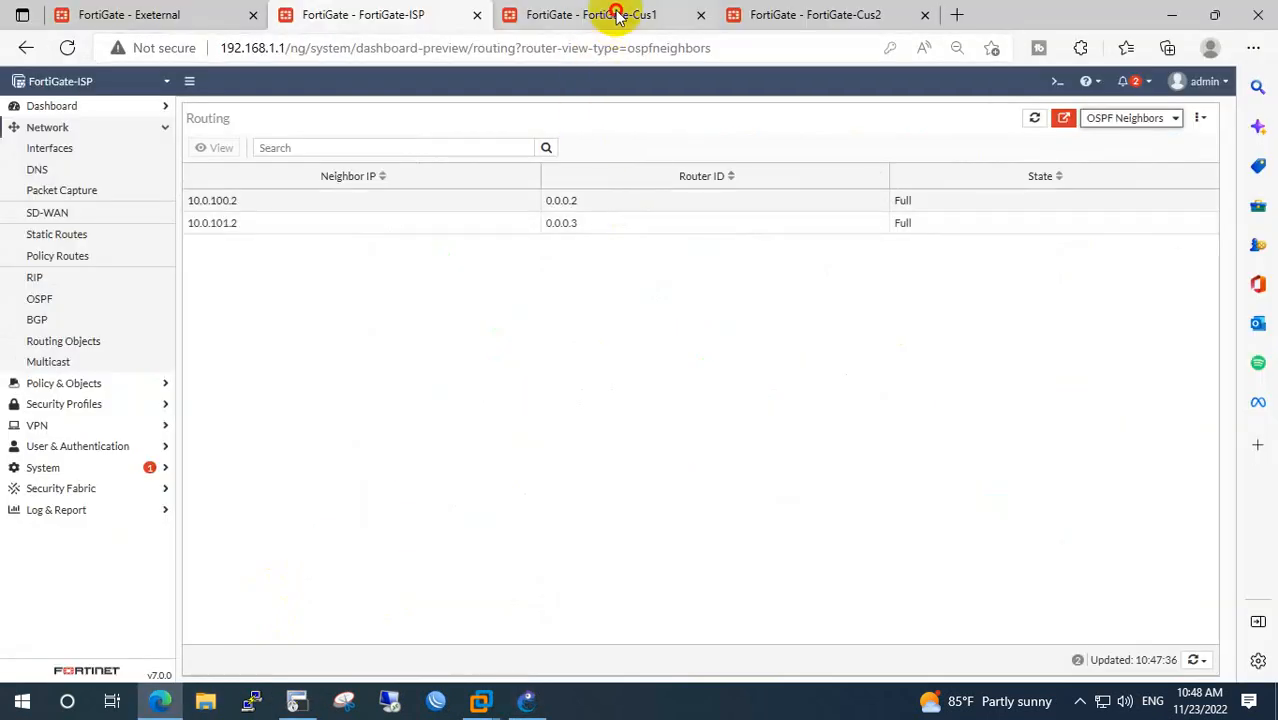
Recheck the Static & Dynamic routes on FortiGate-ISP and examine both entries in its OSPF Neighbors list.
click(618, 18)
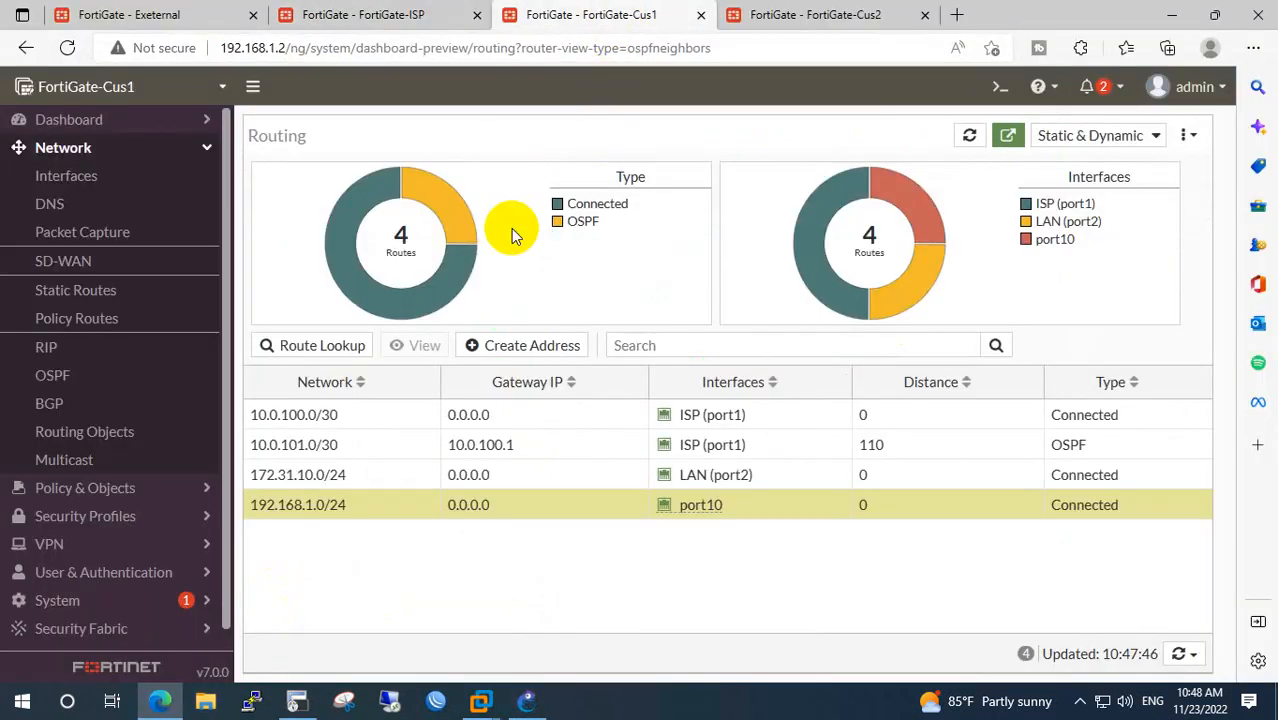
click(380, 15)
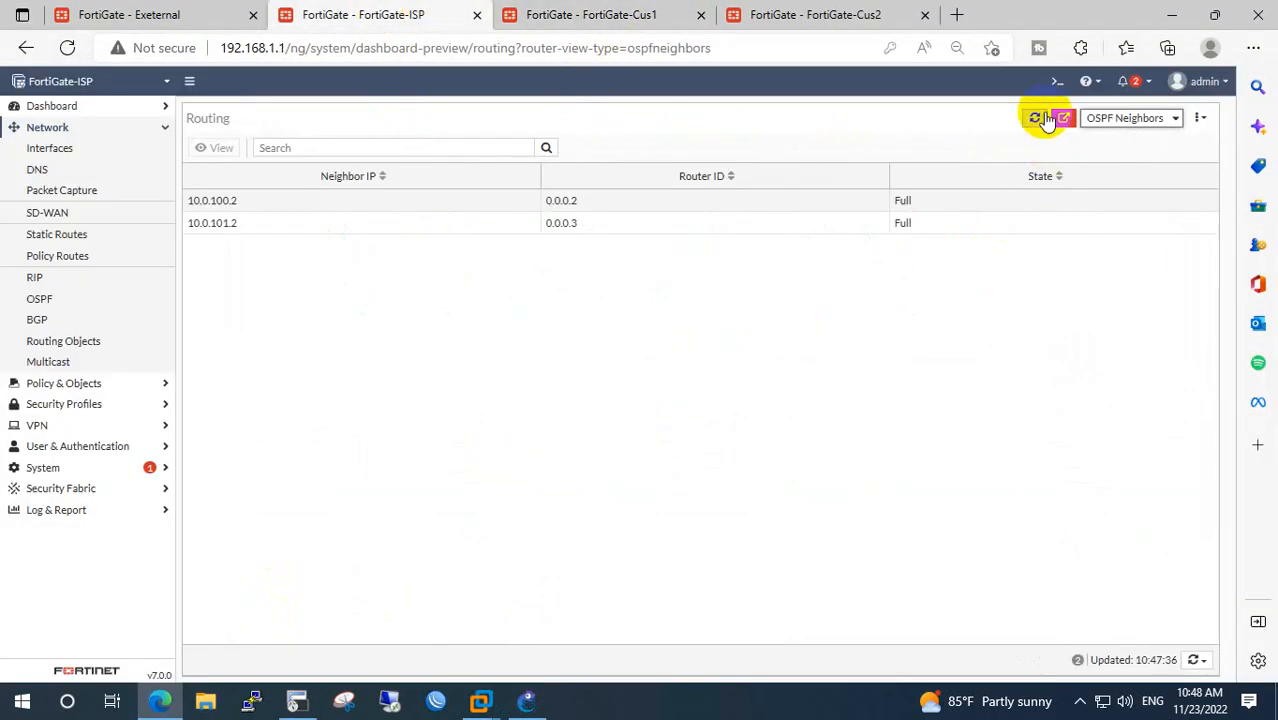
click(1121, 115)
click(1121, 139)
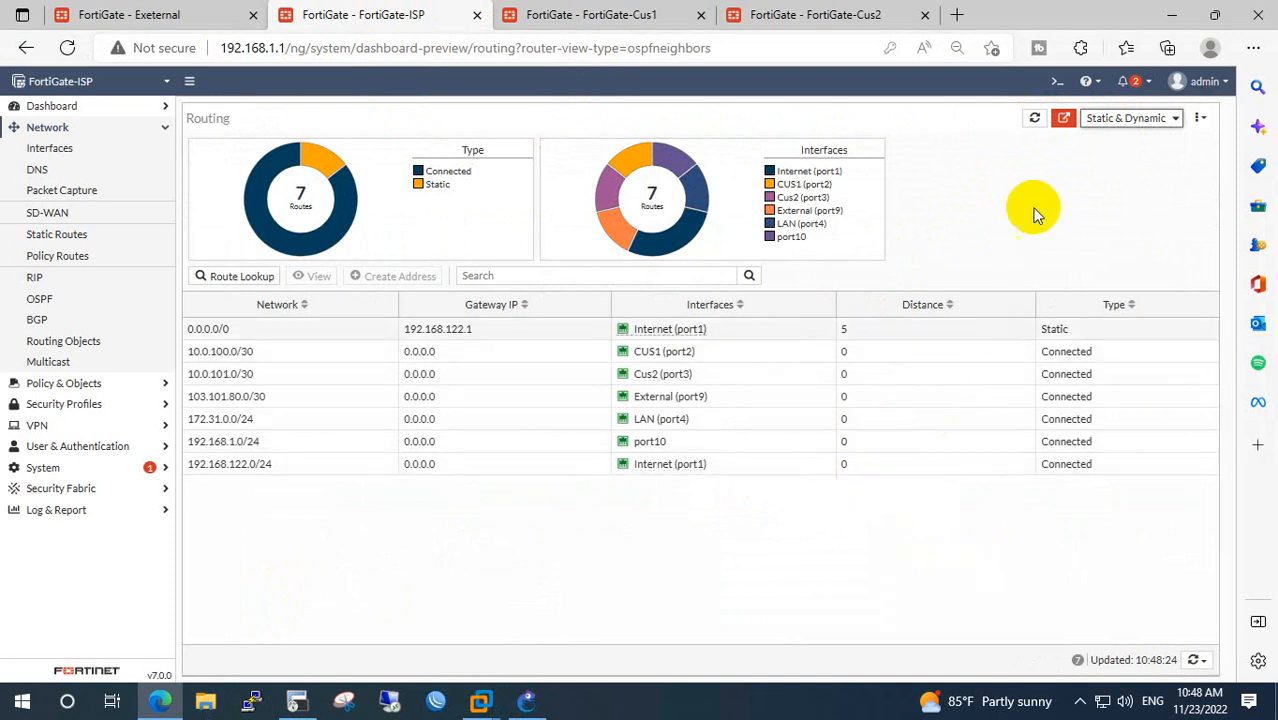
click(1125, 193)
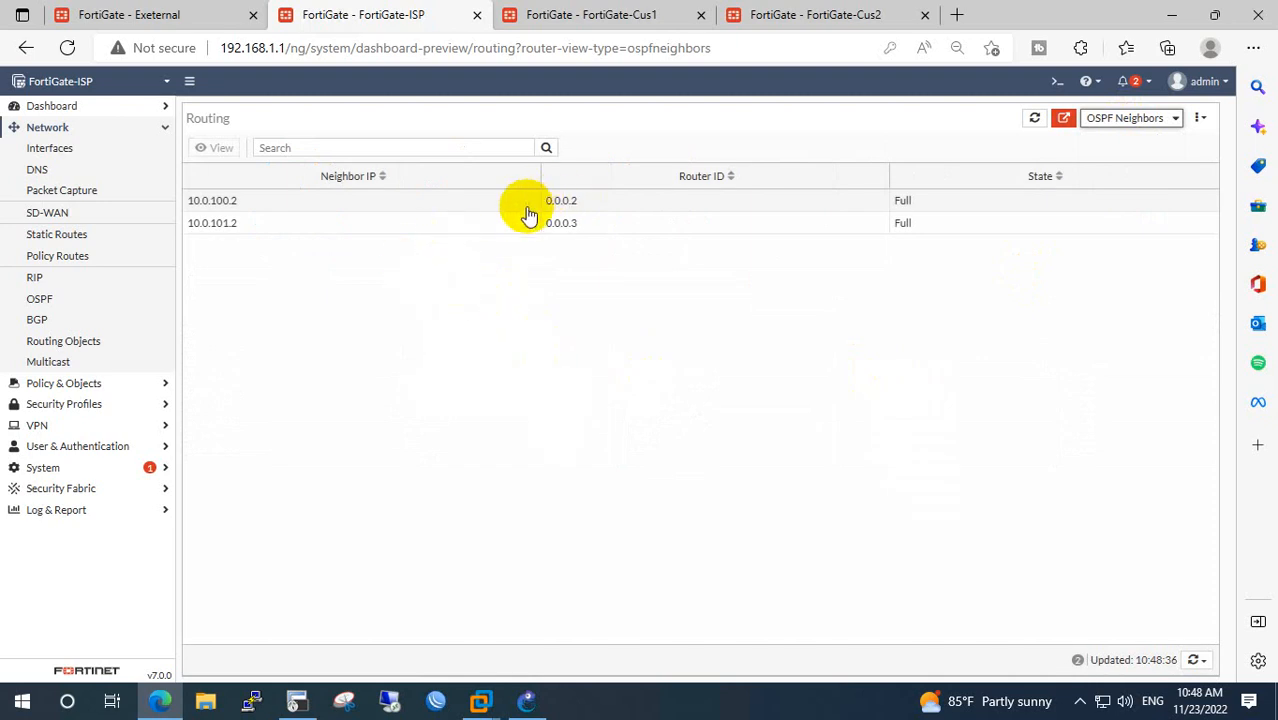
double_click(562, 222)
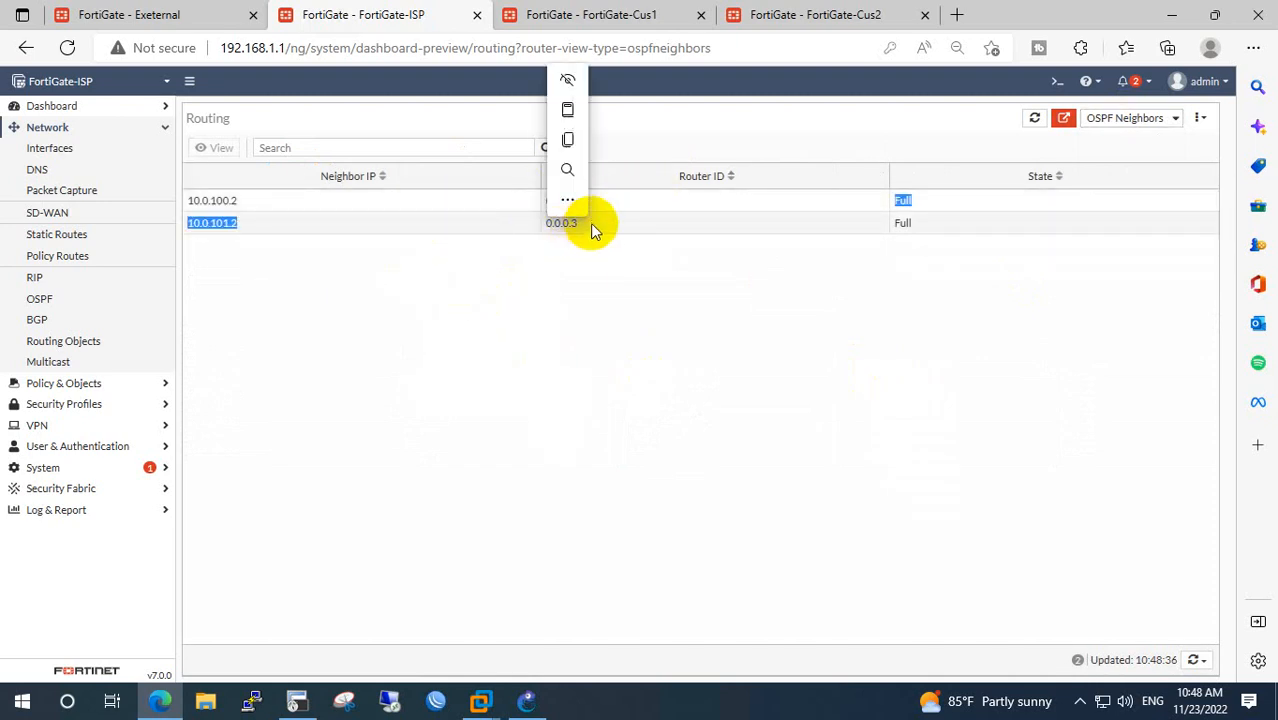
click(228, 201)
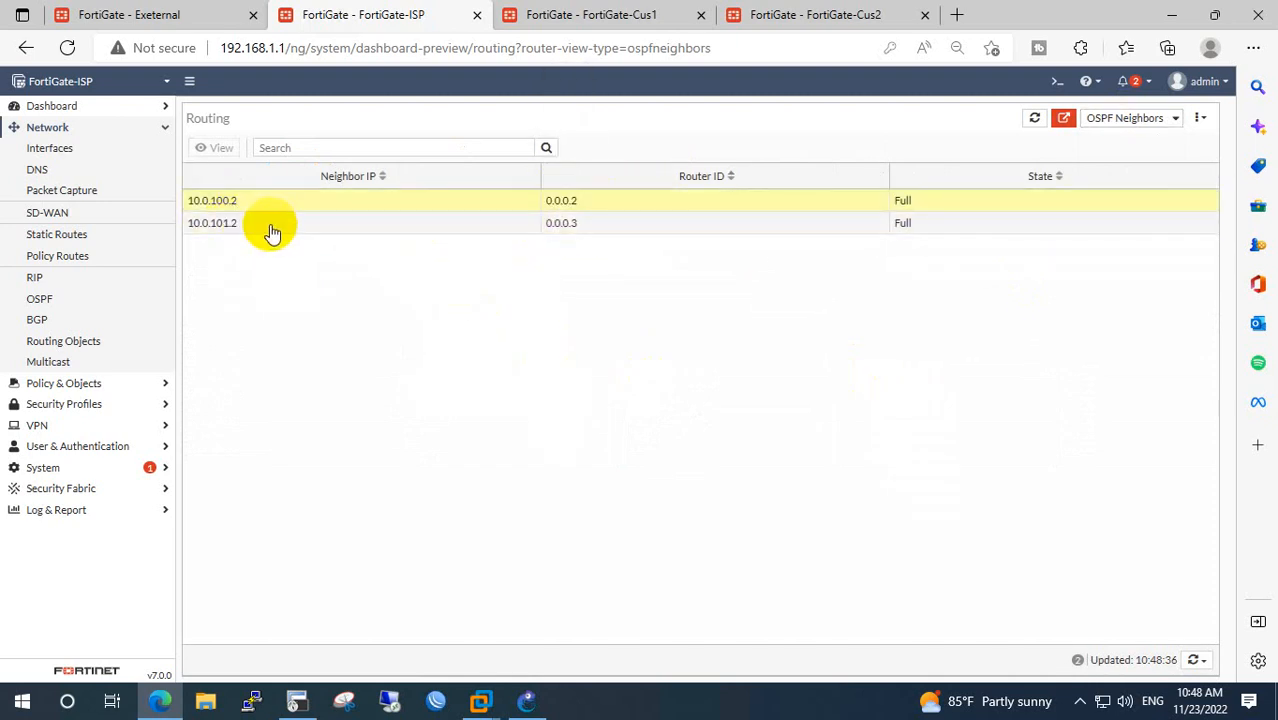
click(267, 207)
click(278, 230)
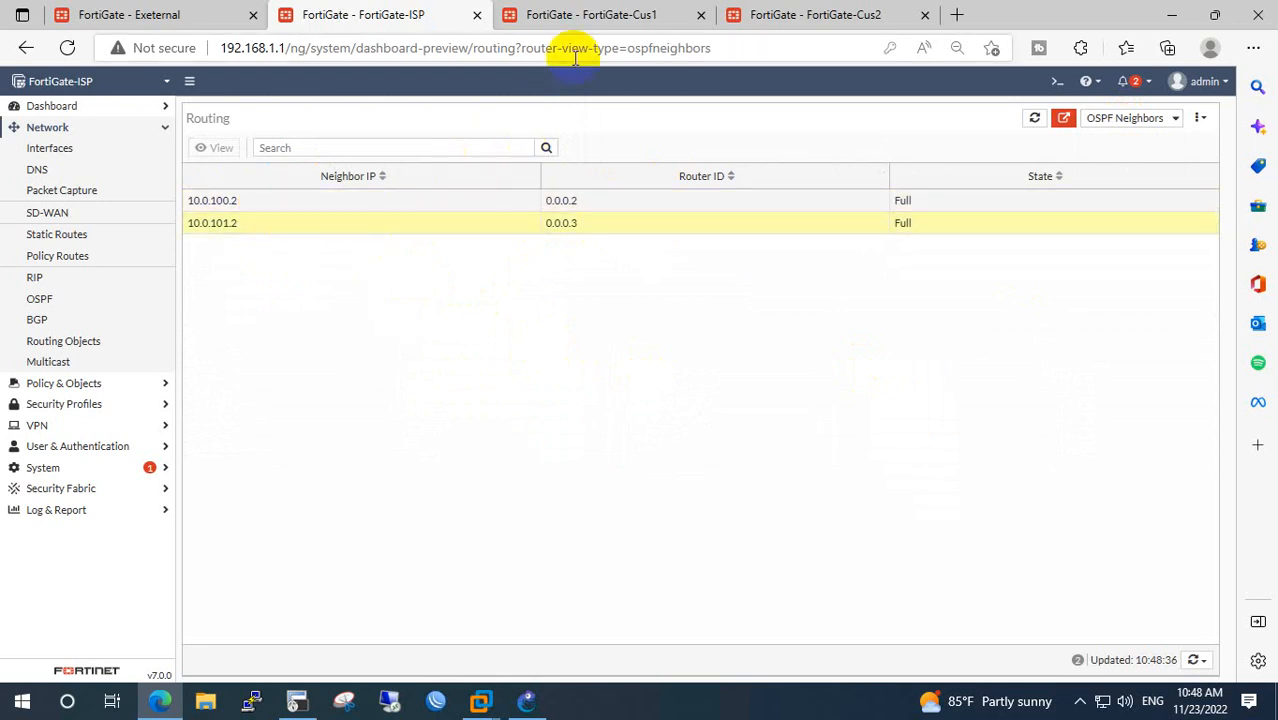
Add the LAN network 172.31.10.0/24 in area 0.0.0.0 to the OSPF networks on FortiGate-Cus1.
click(590, 20)
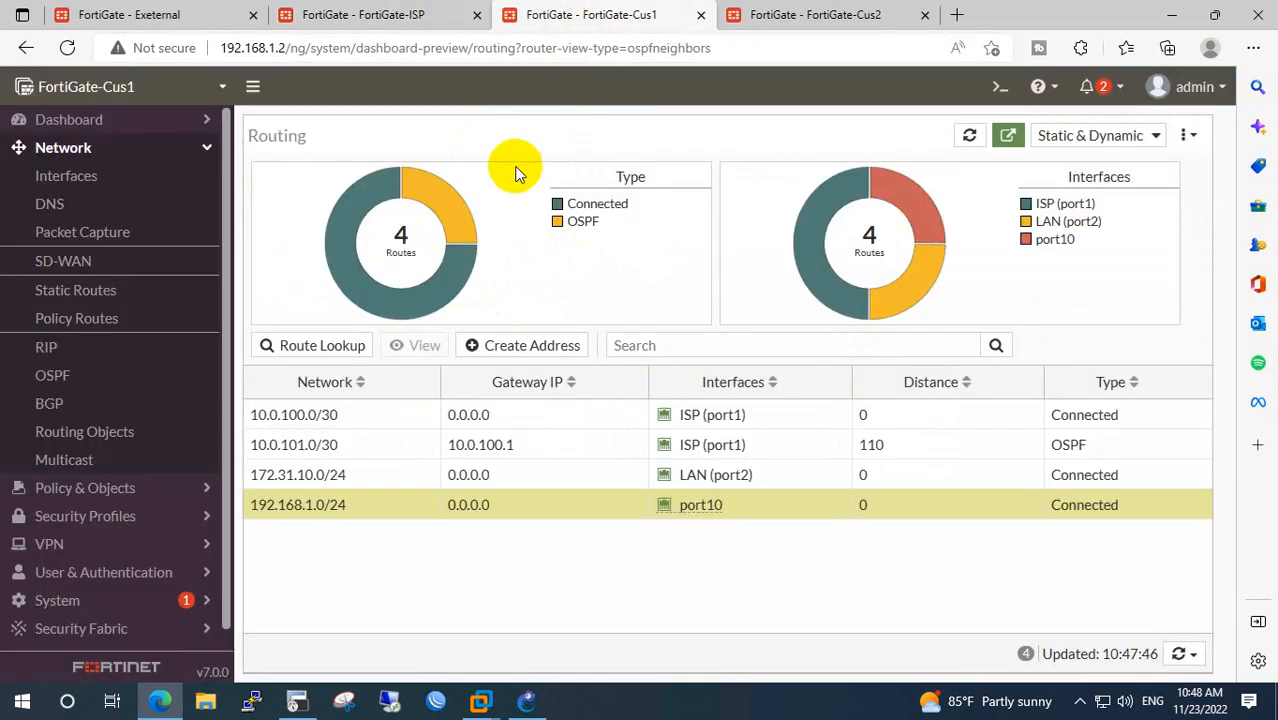
click(115, 372)
scroll(428, 405, down, 2)
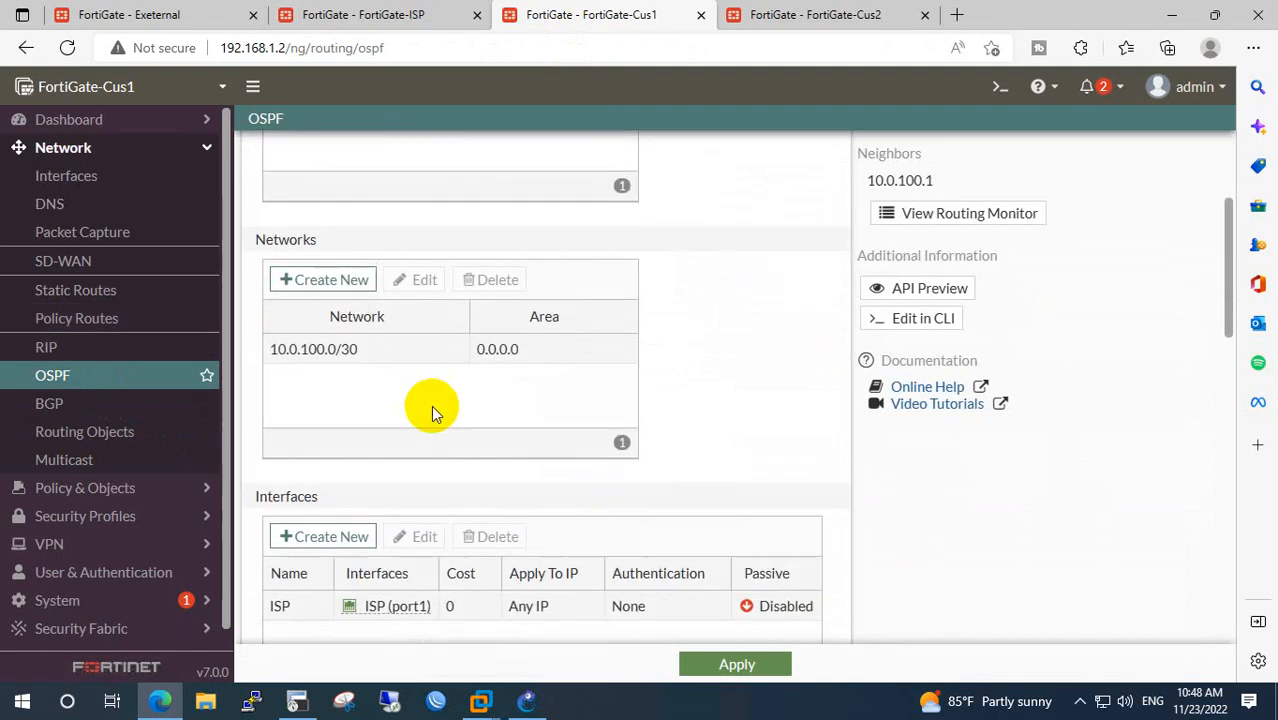
click(330, 280)
click(556, 172)
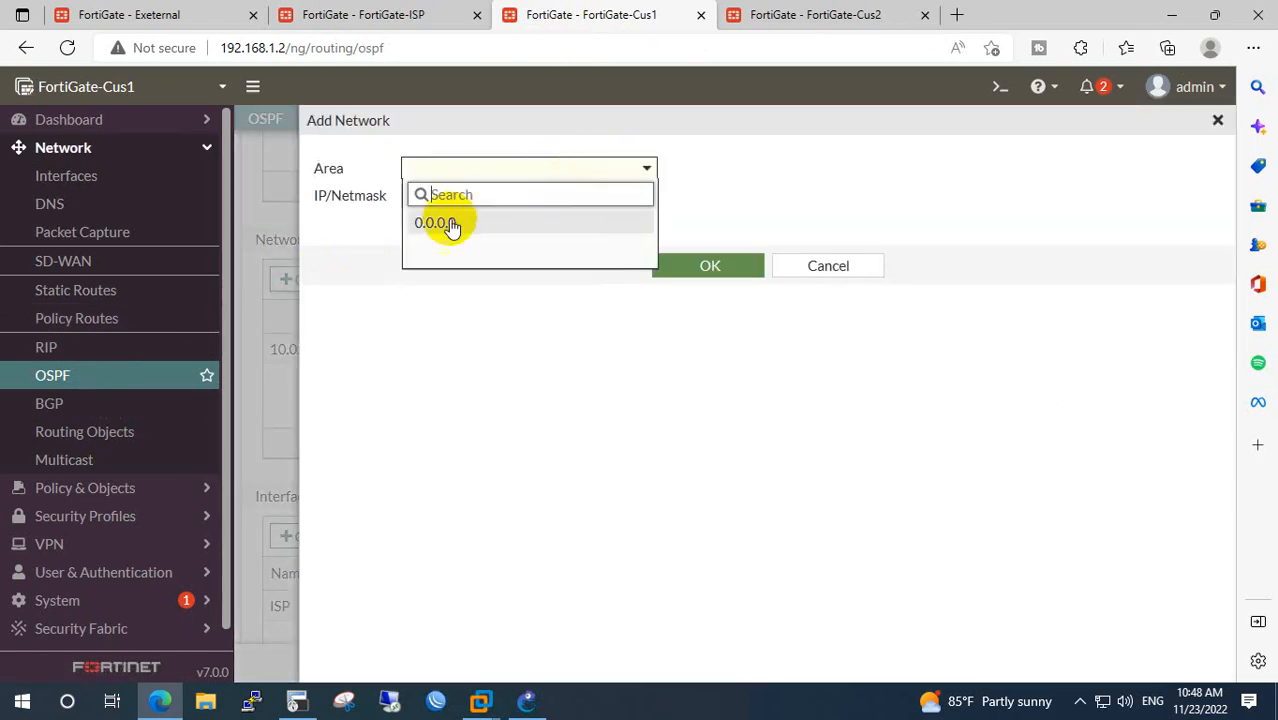
click(445, 220)
click(528, 700)
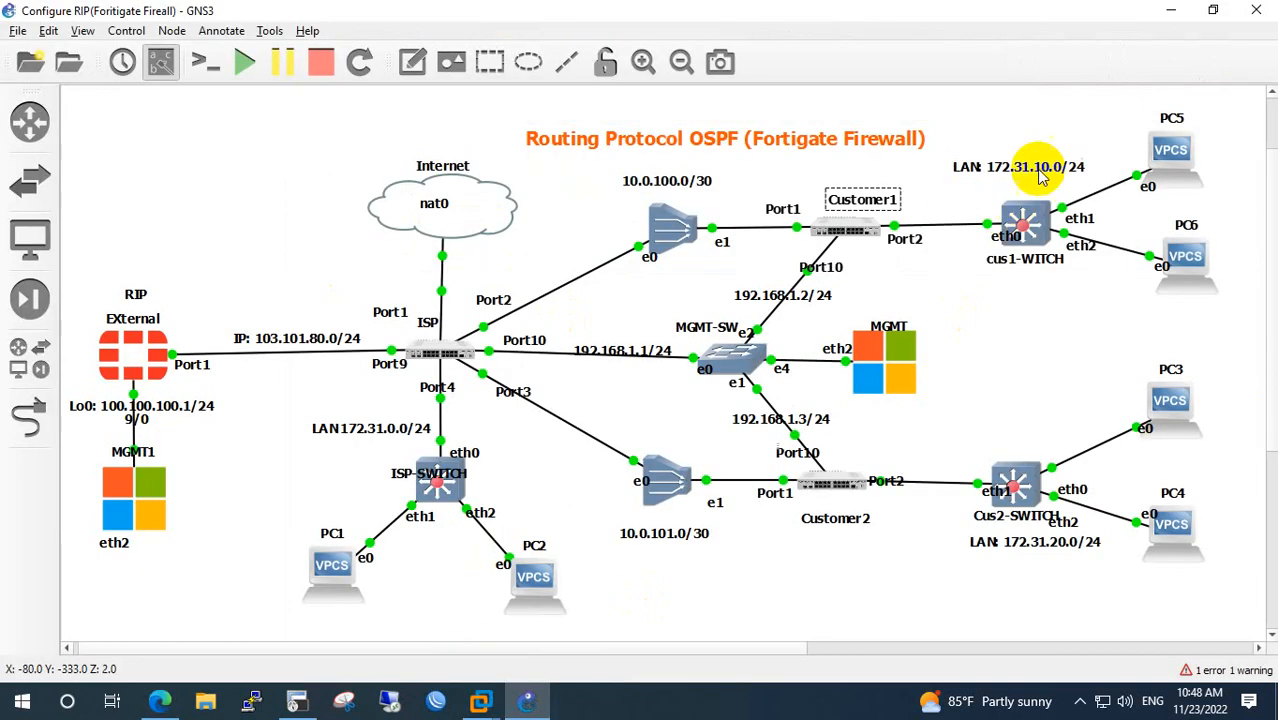
click(527, 703)
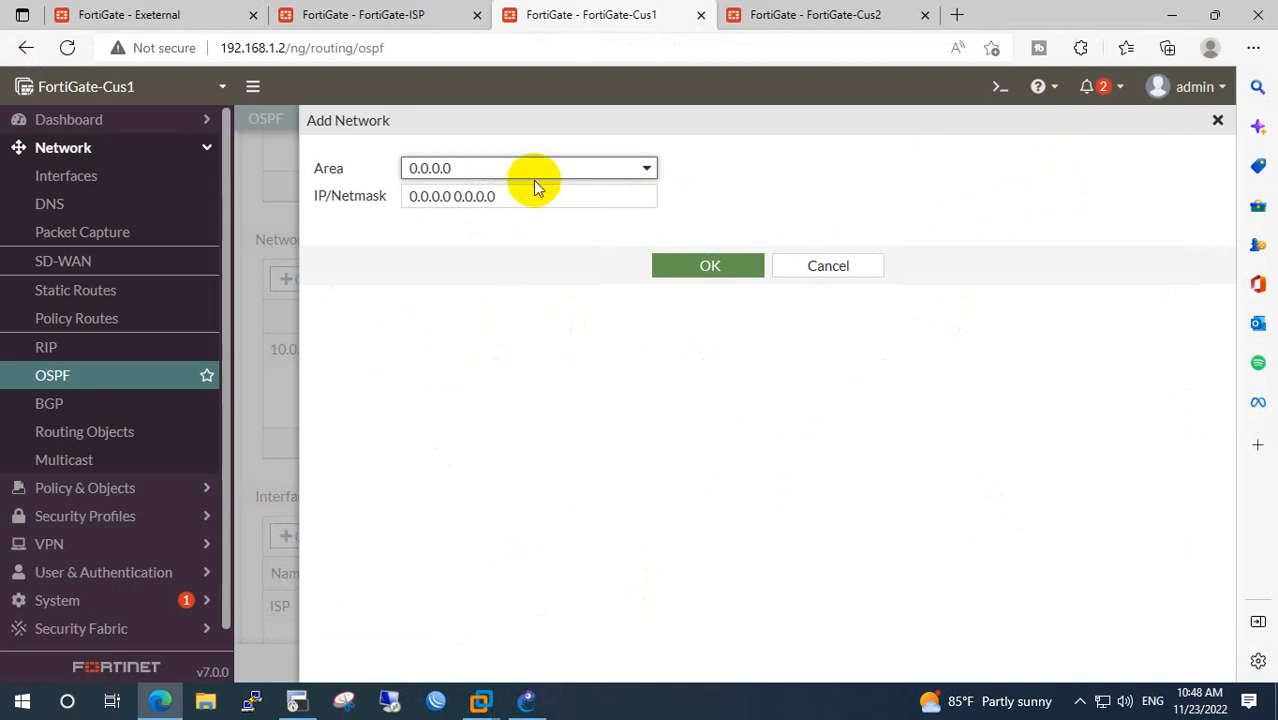
drag(531, 194, 341, 228)
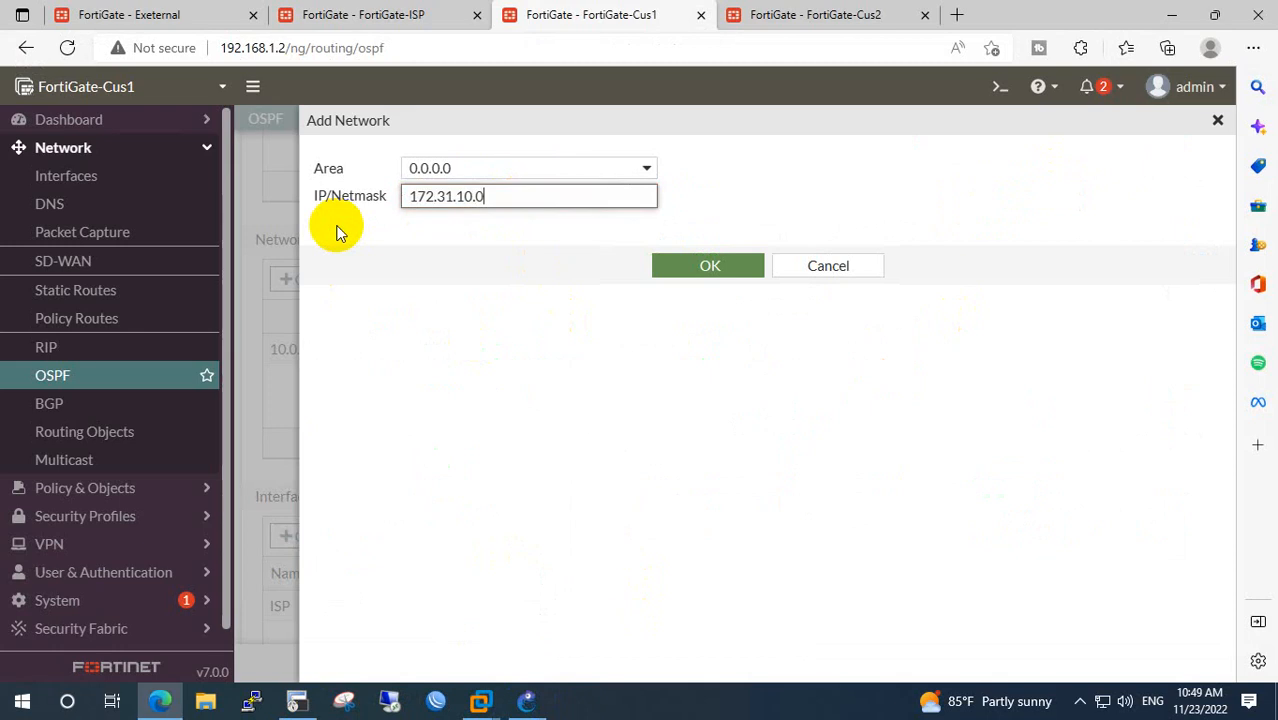
click(715, 265)
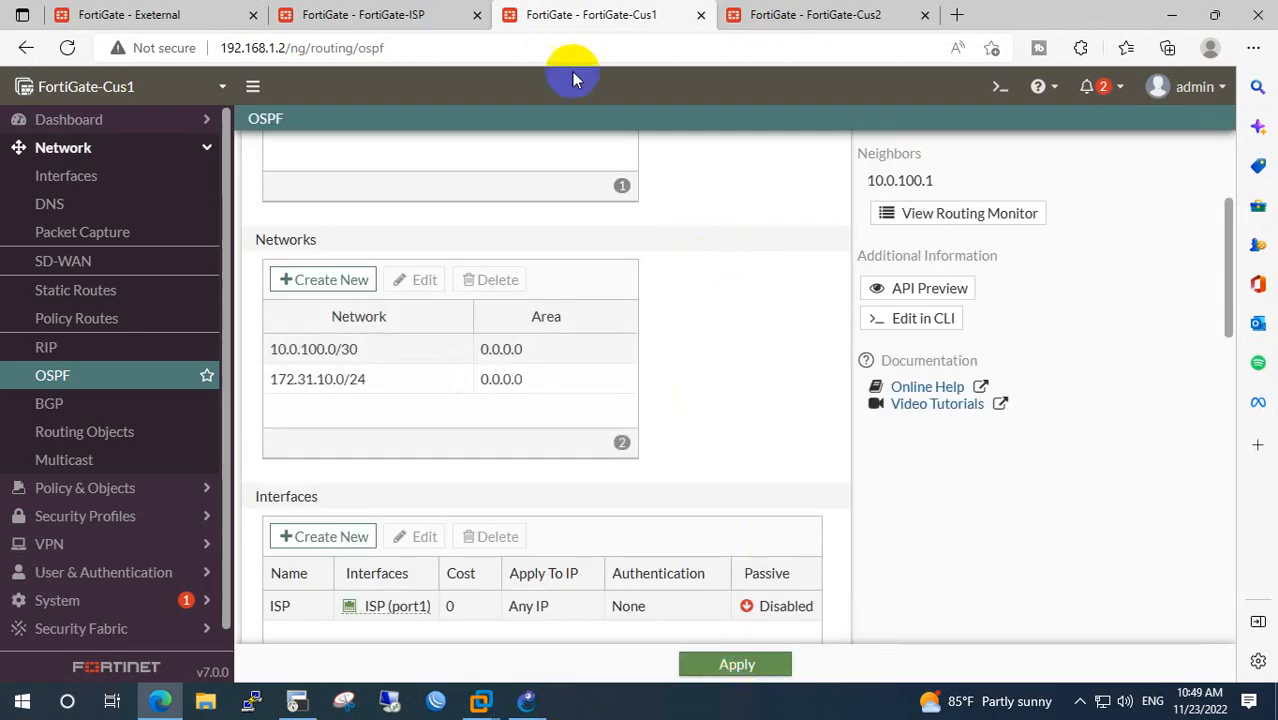
Refresh the Static & Dynamic routes on FortiGate-ISP and examine the entry for Customer1's LAN, 172.31.10.0/24.
click(385, 17)
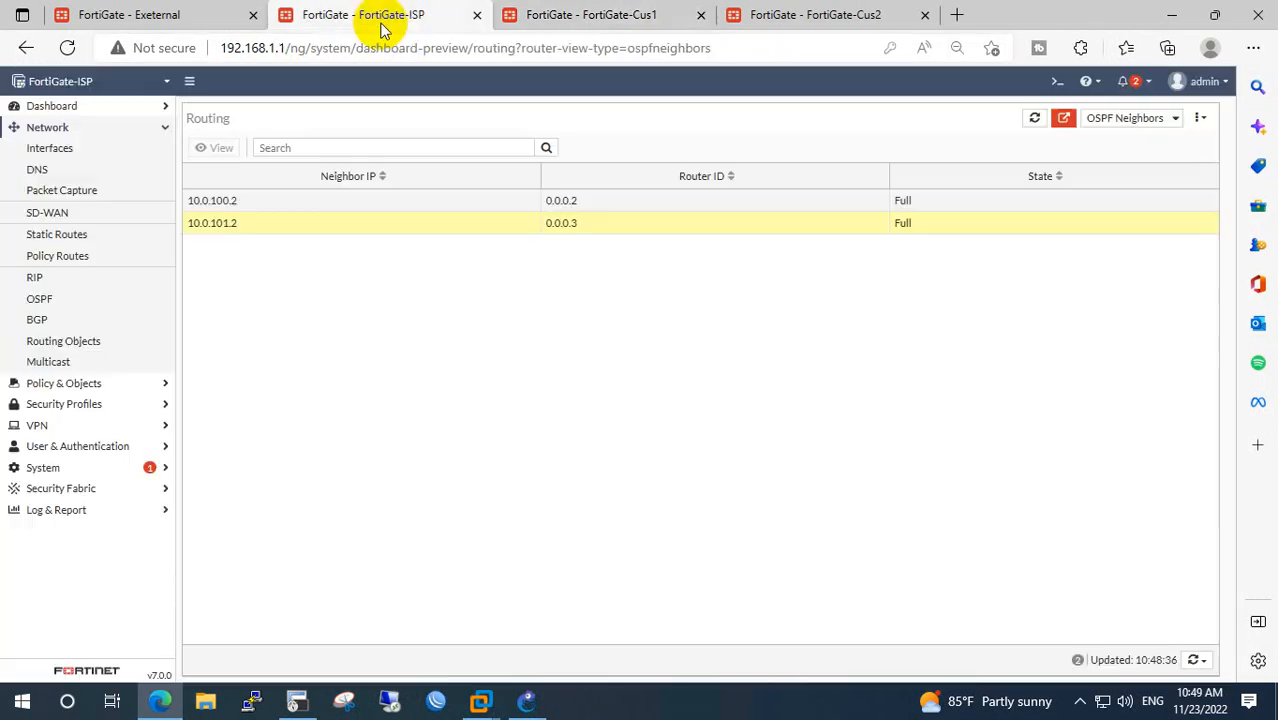
click(1116, 135)
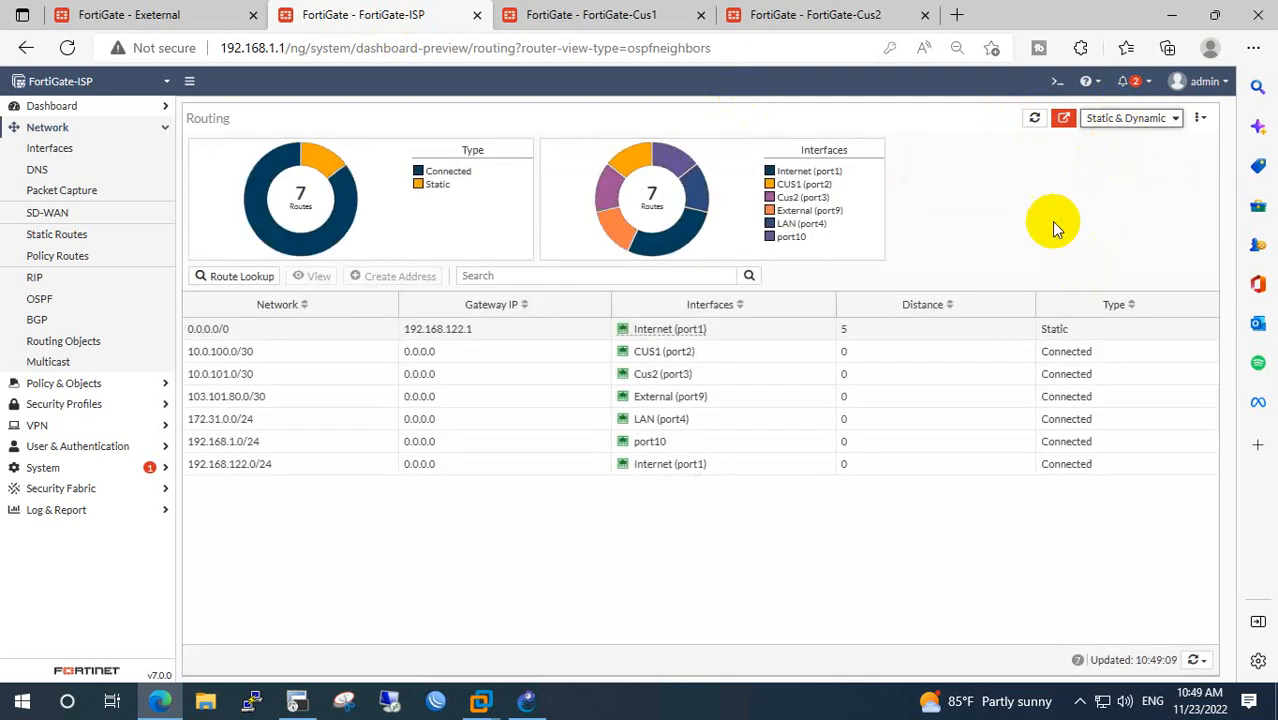
click(1035, 120)
click(1035, 120)
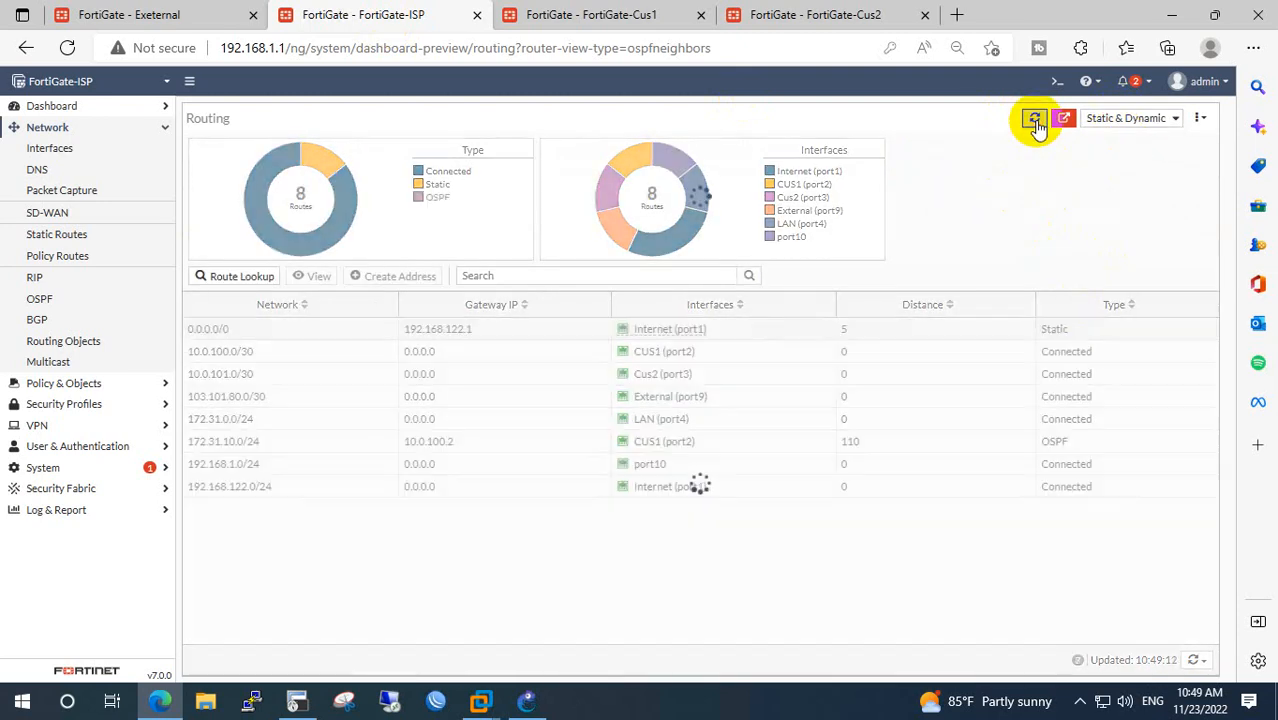
drag(1082, 437, 330, 464)
click(685, 446)
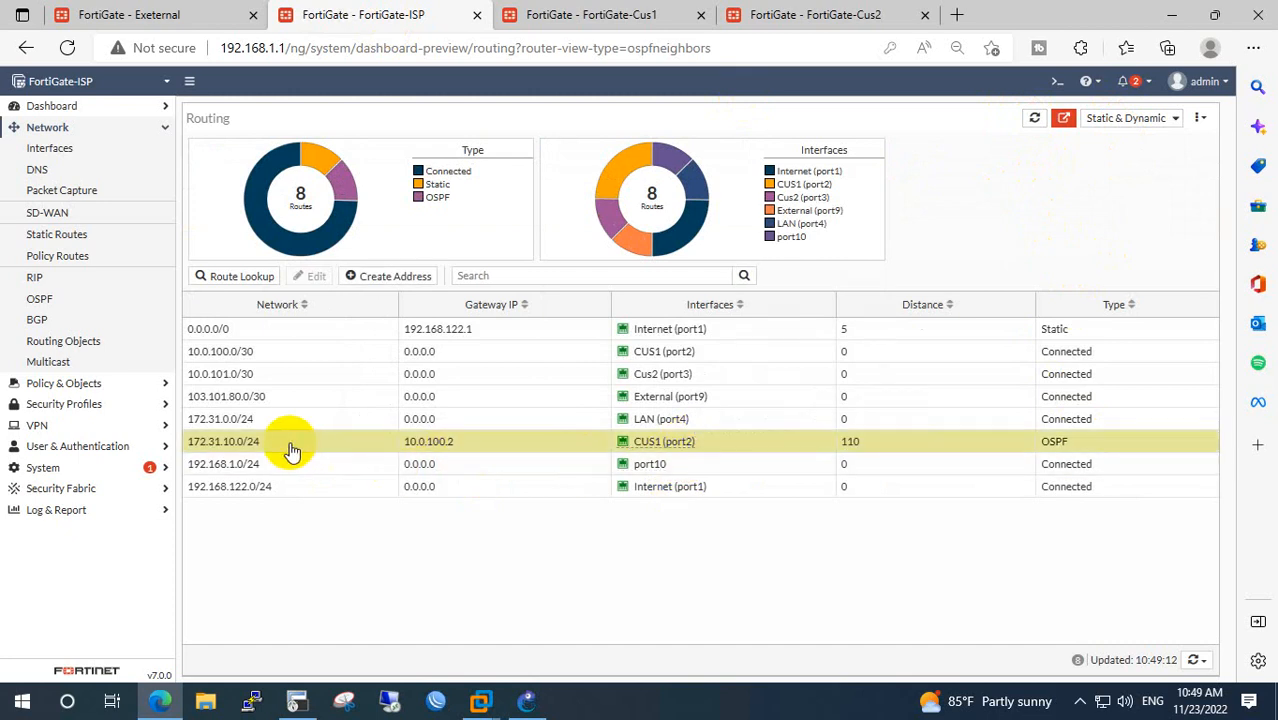
Add the LAN network 172.31.20.0/24 in area 0.0.0.0 to the OSPF networks on FortiGate-Cus2 and apply the configuration.
click(838, 14)
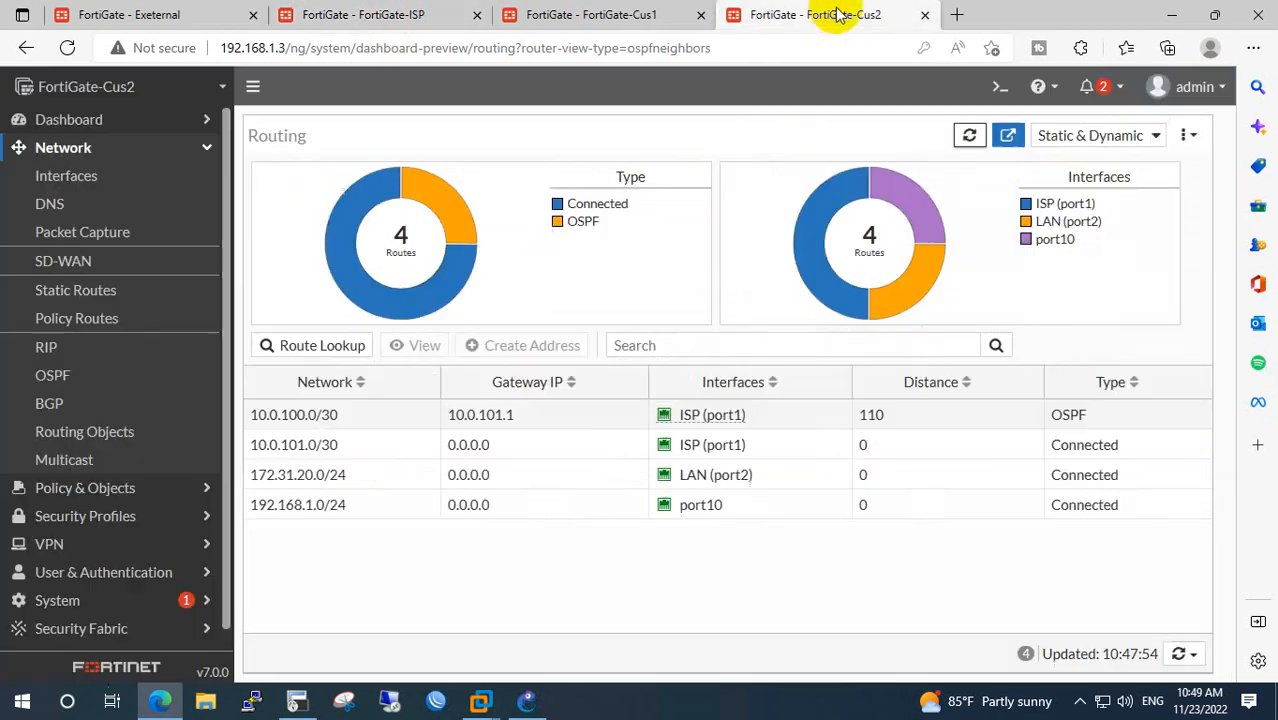
click(60, 377)
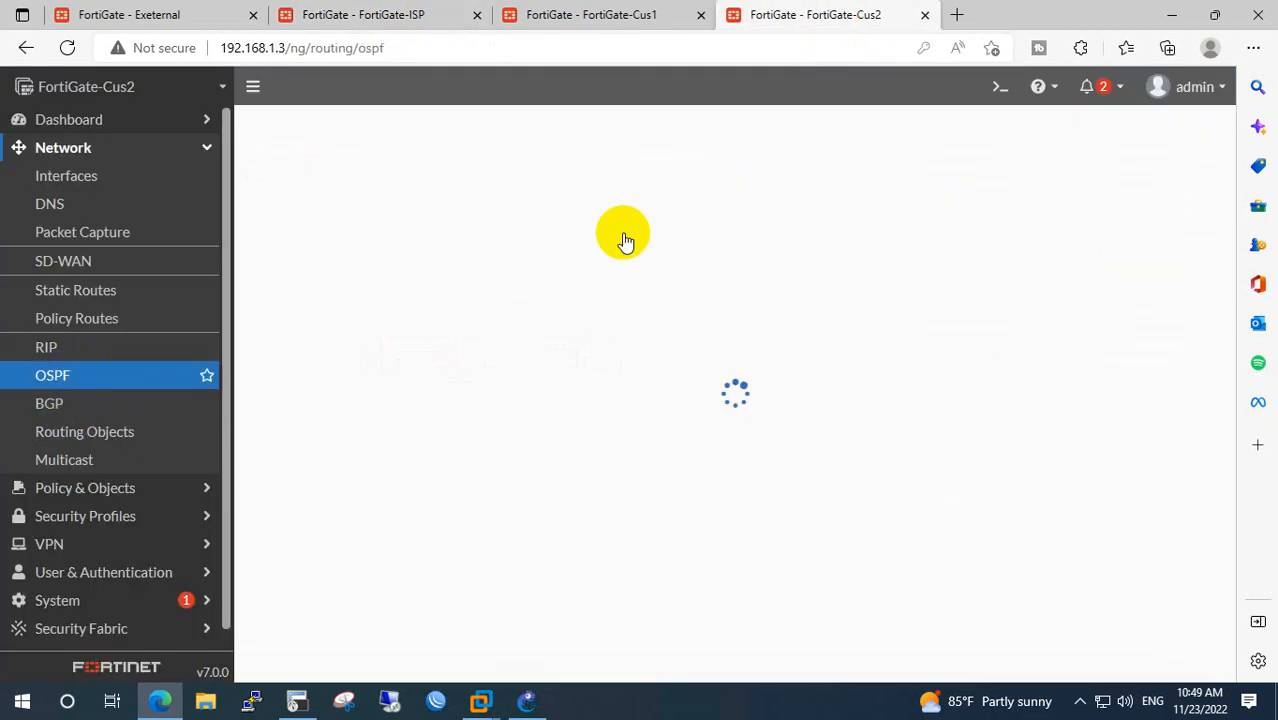
scroll(314, 528, down, 1)
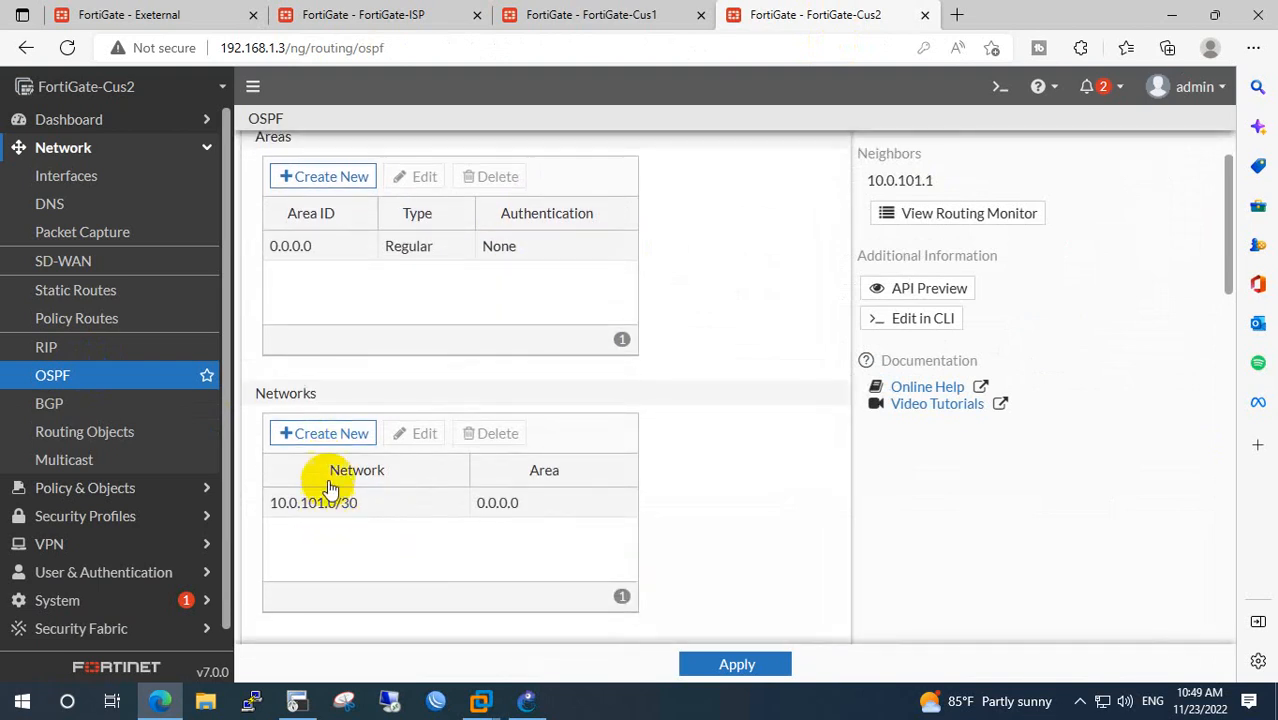
click(330, 433)
click(527, 194)
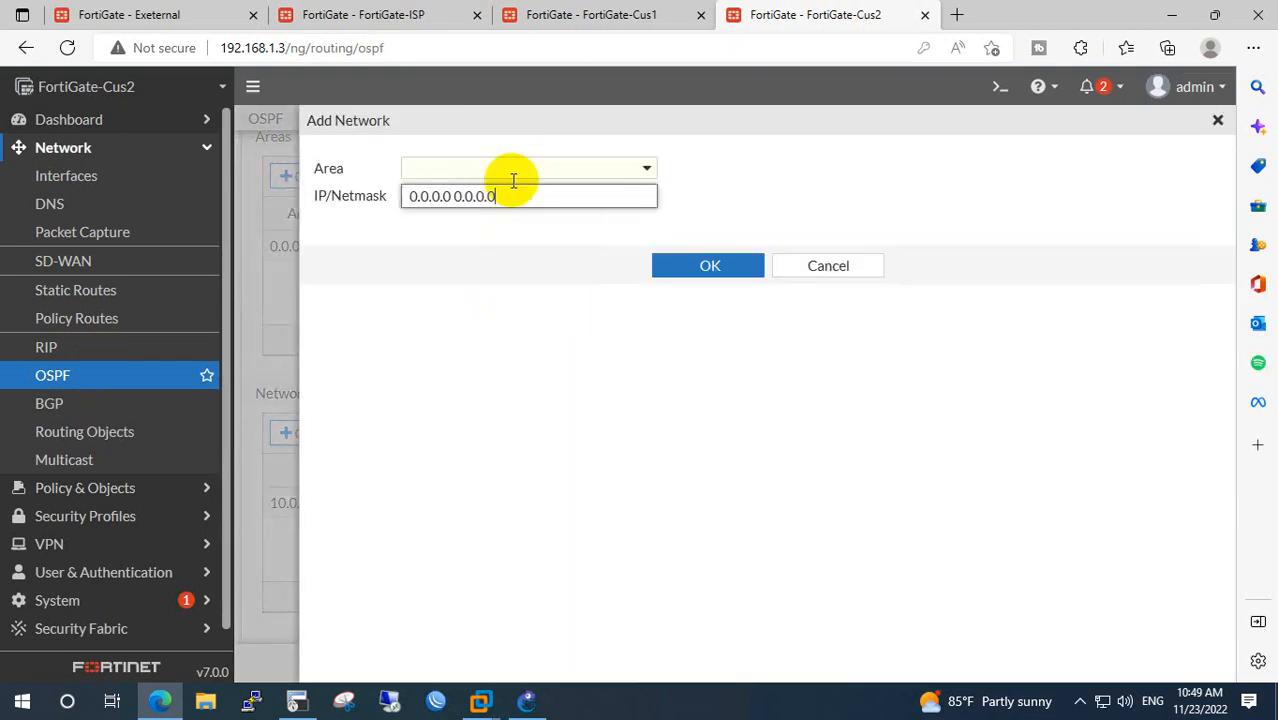
click(513, 175)
click(499, 220)
drag(497, 197, 376, 203)
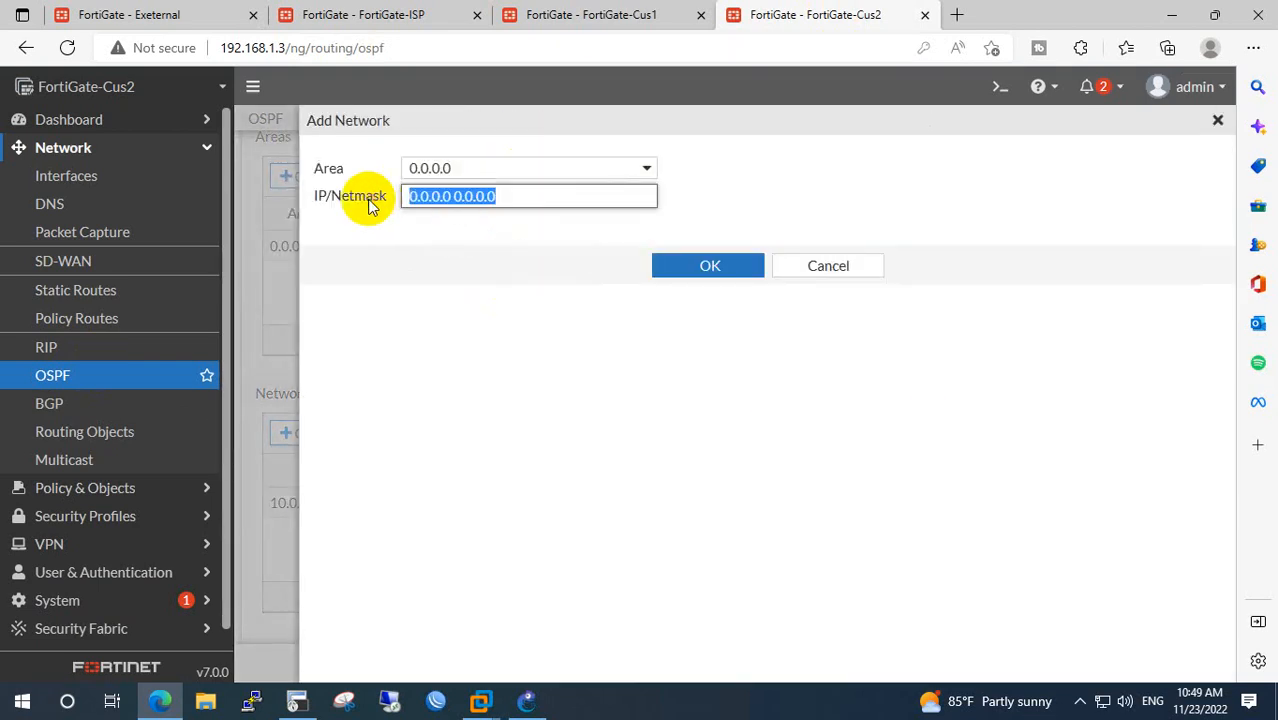
text(172.31)
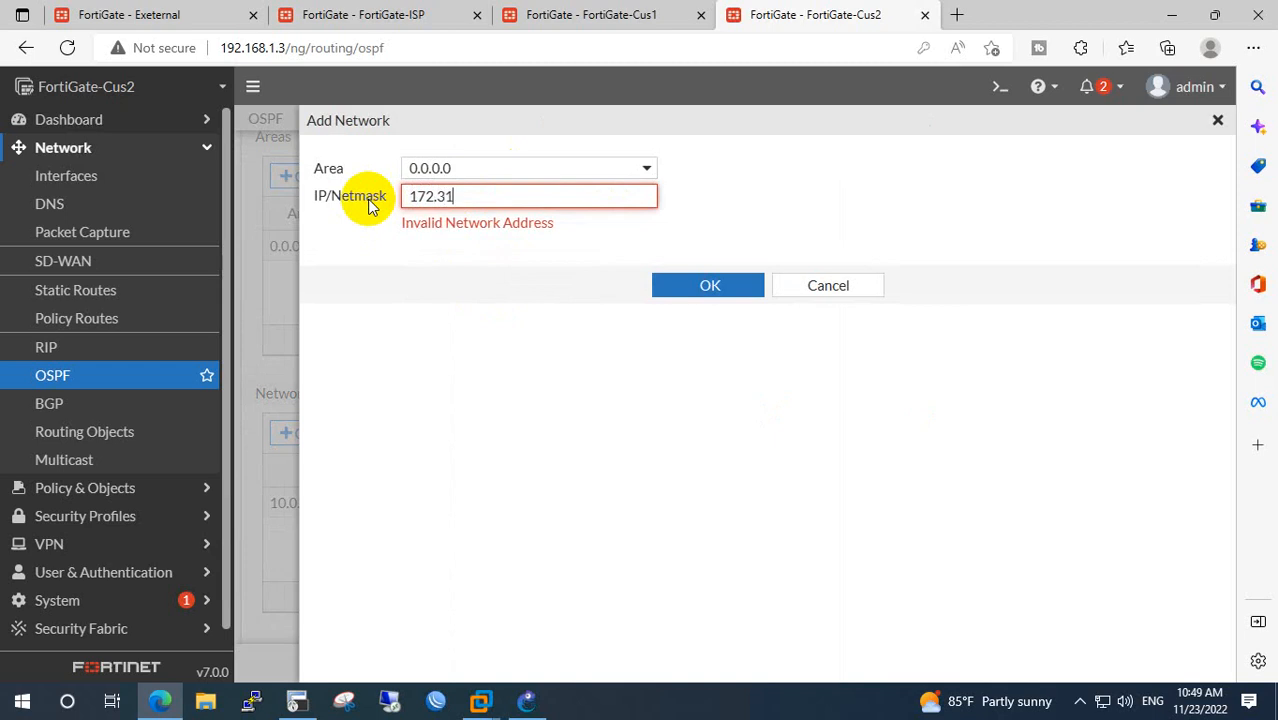
text(.20.0/3)
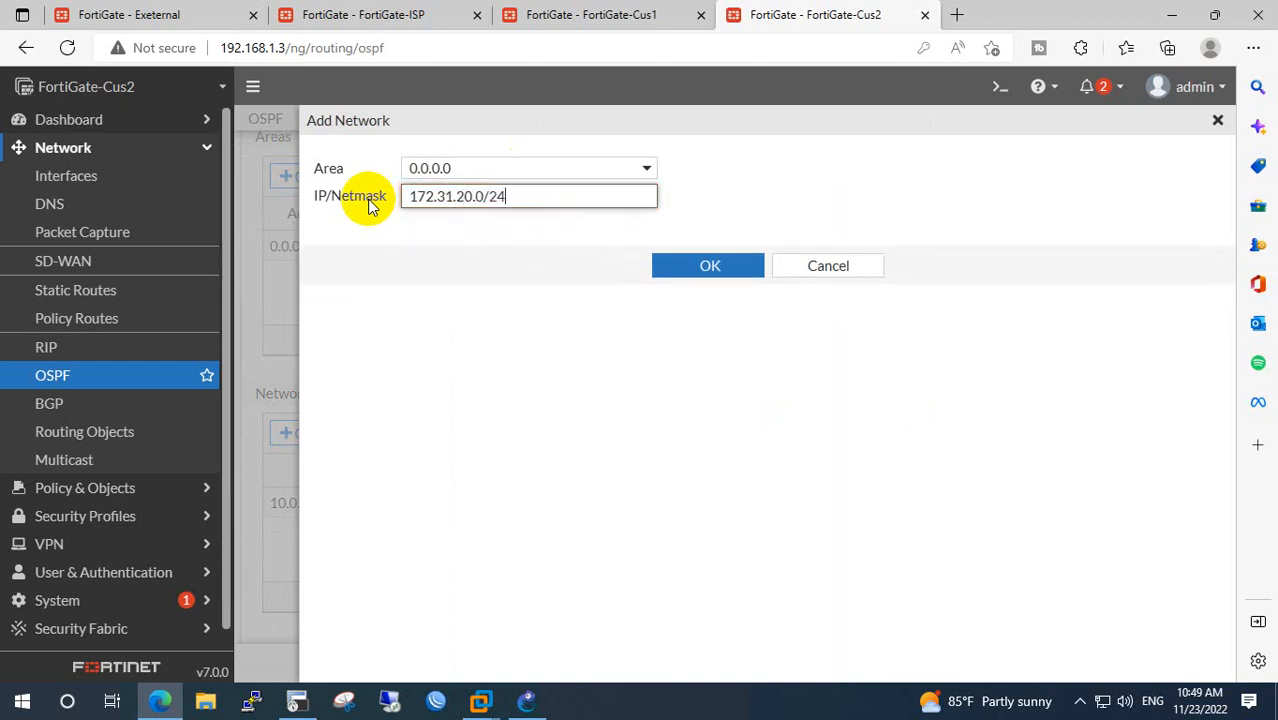
text(4)
click(709, 265)
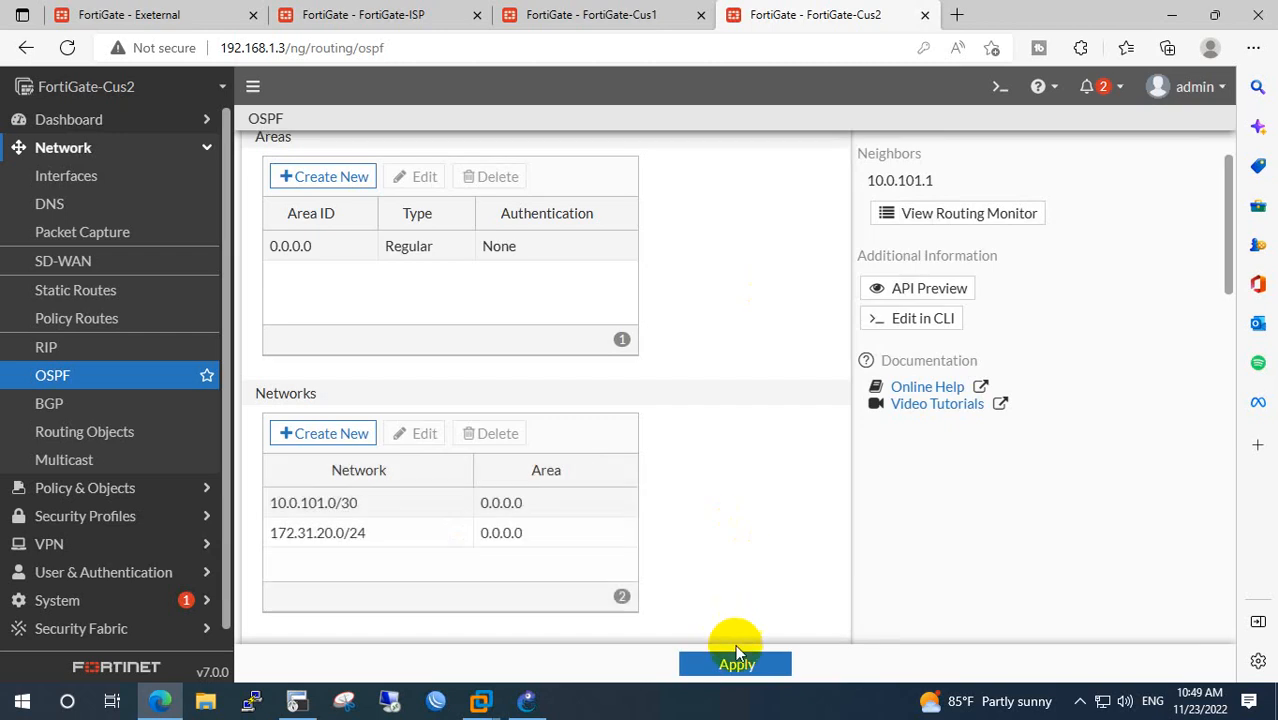
click(712, 660)
Refresh the FortiGate-ISP routing monitor again to check the OSPF routes to both customer LANs.
click(593, 20)
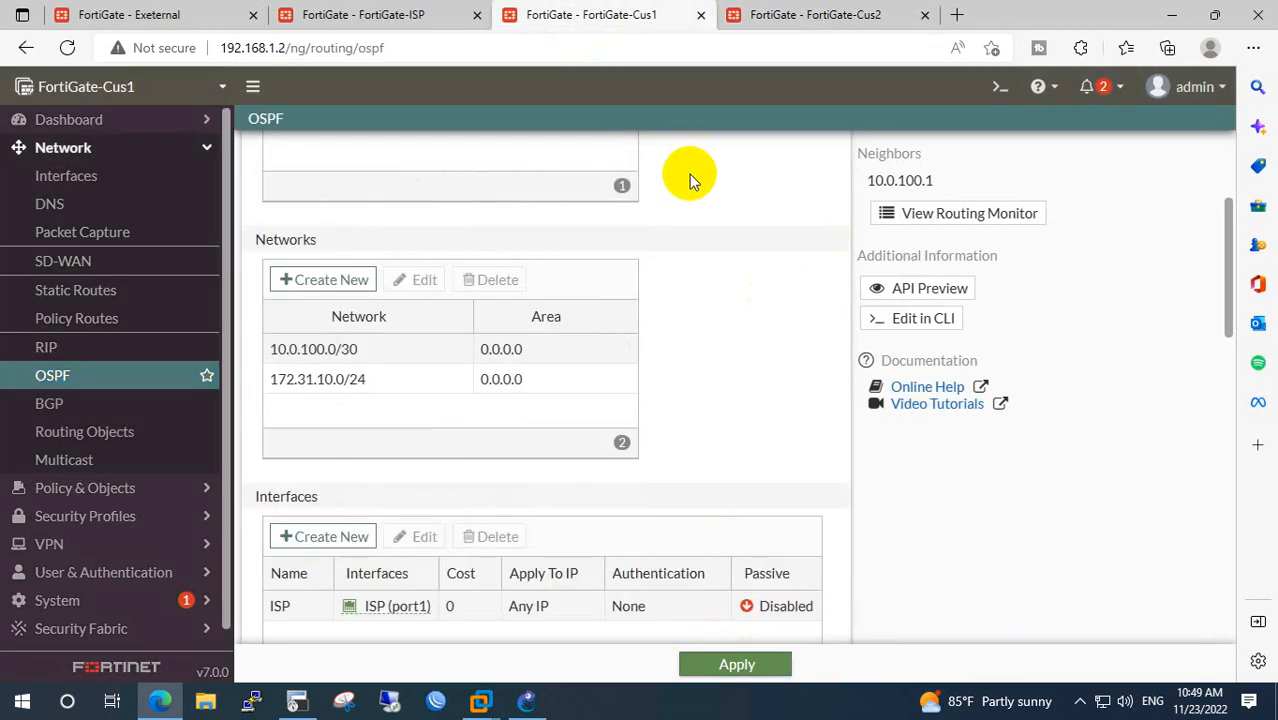
click(388, 14)
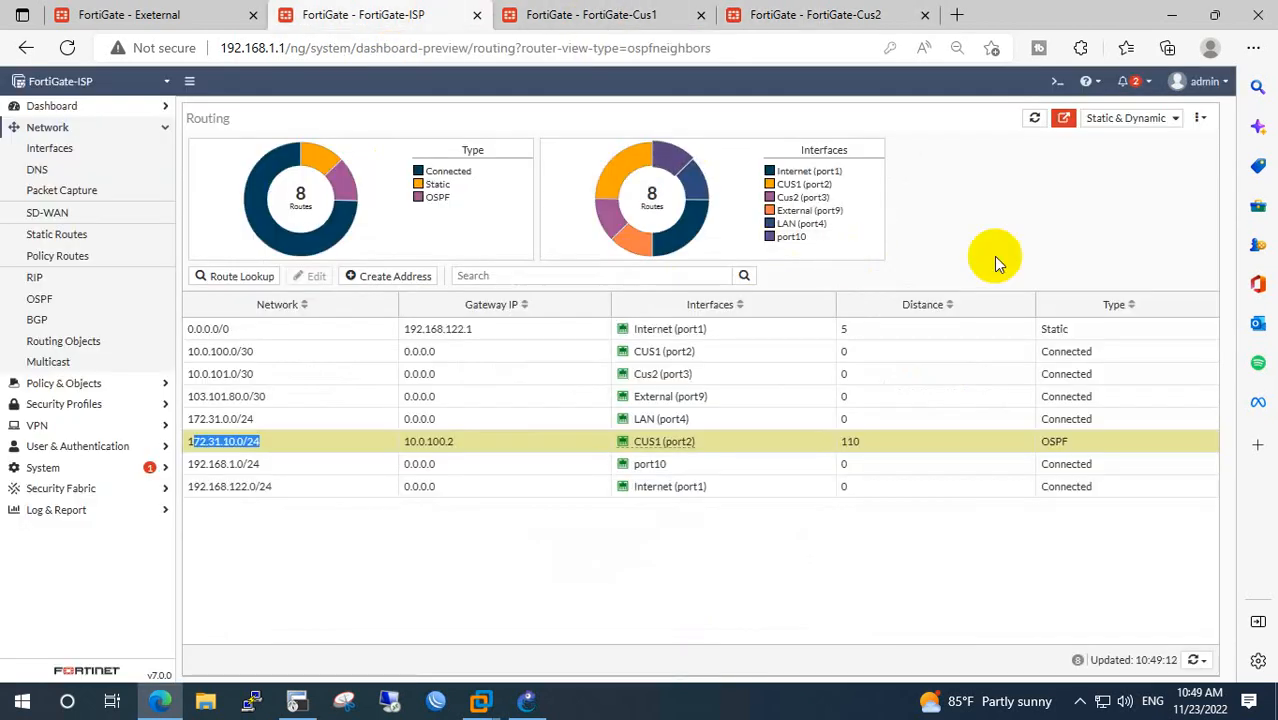
click(1036, 120)
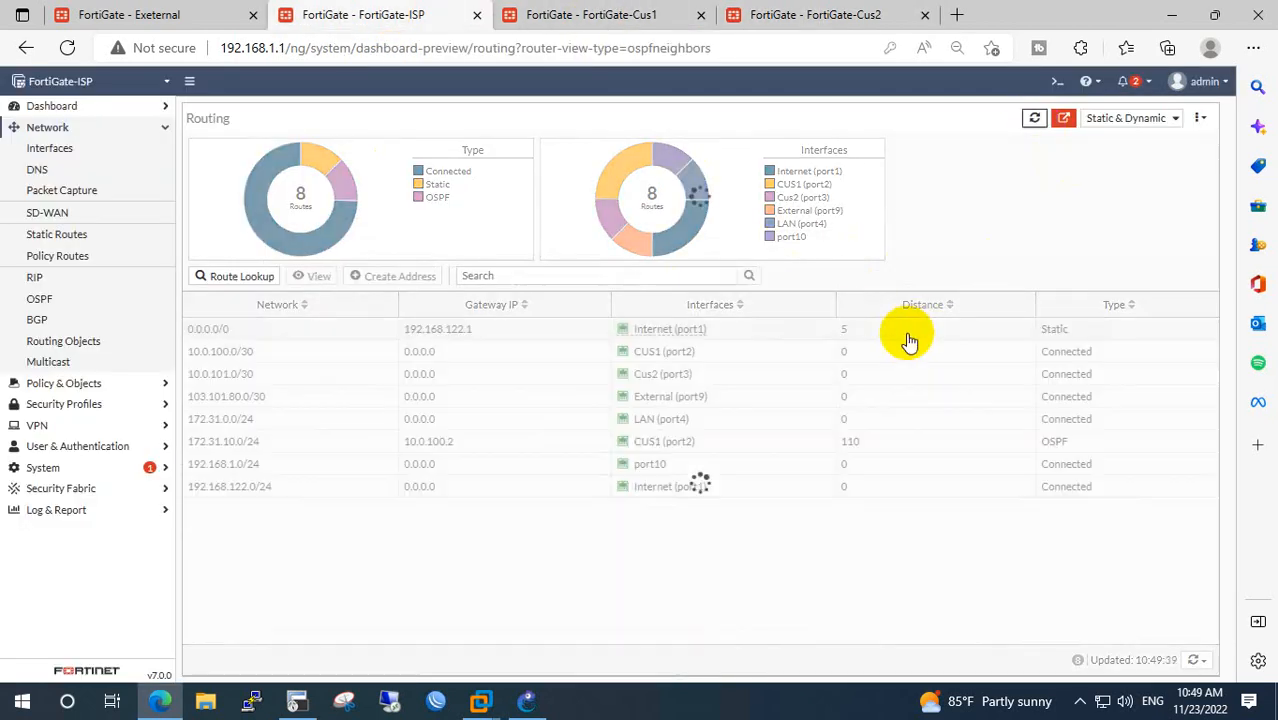
click(1030, 121)
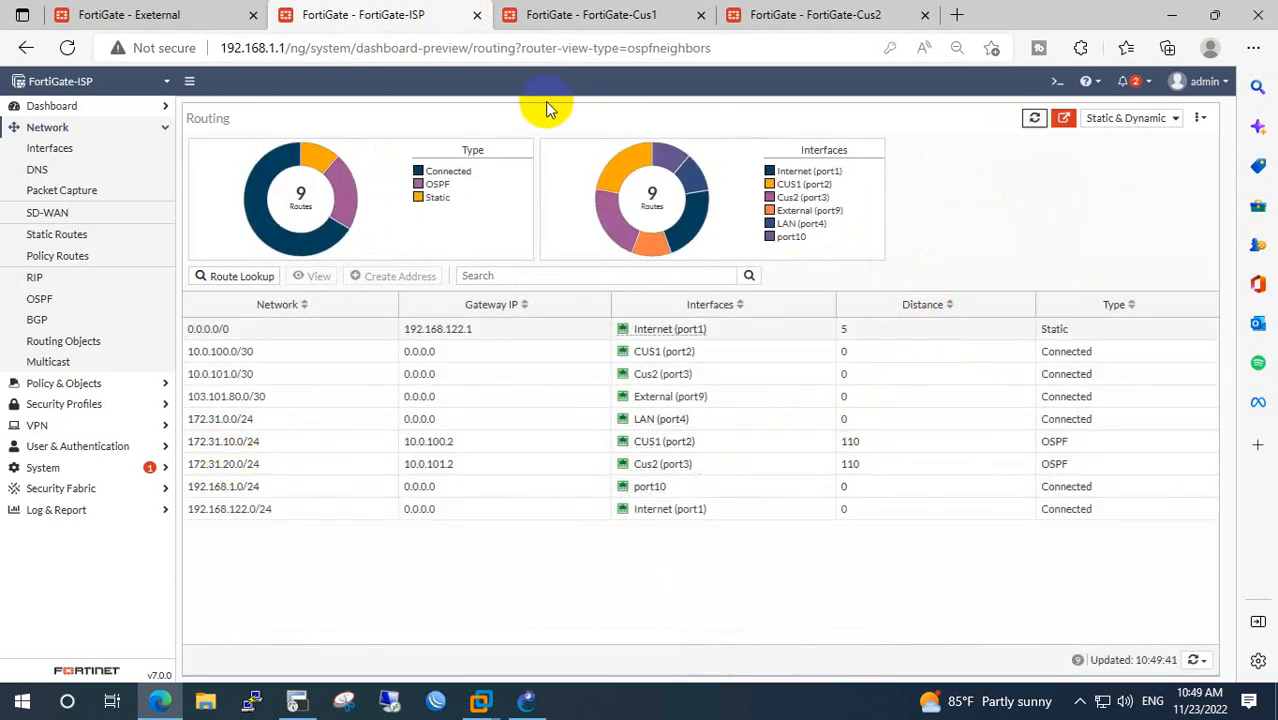
Show the Static & Dynamic routes in the FortiGate-Cus1 routing monitor and examine the 172.31.20.0/24 entry.
click(580, 14)
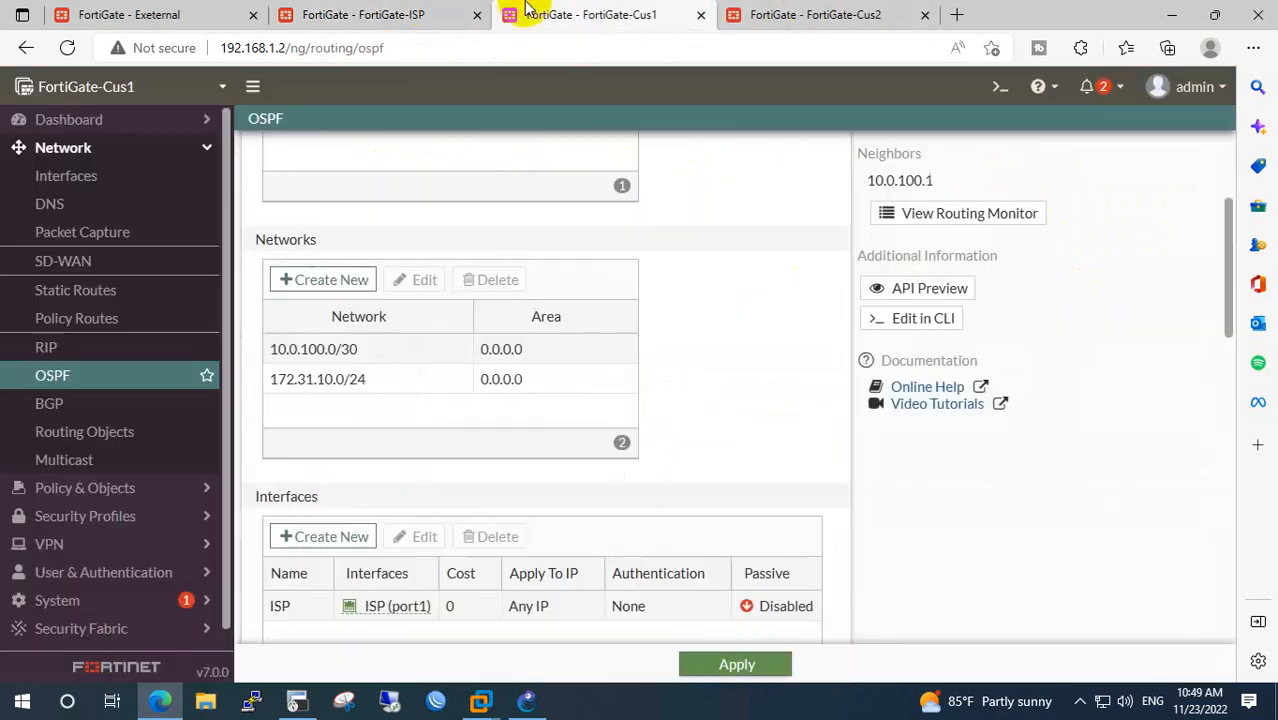
click(932, 213)
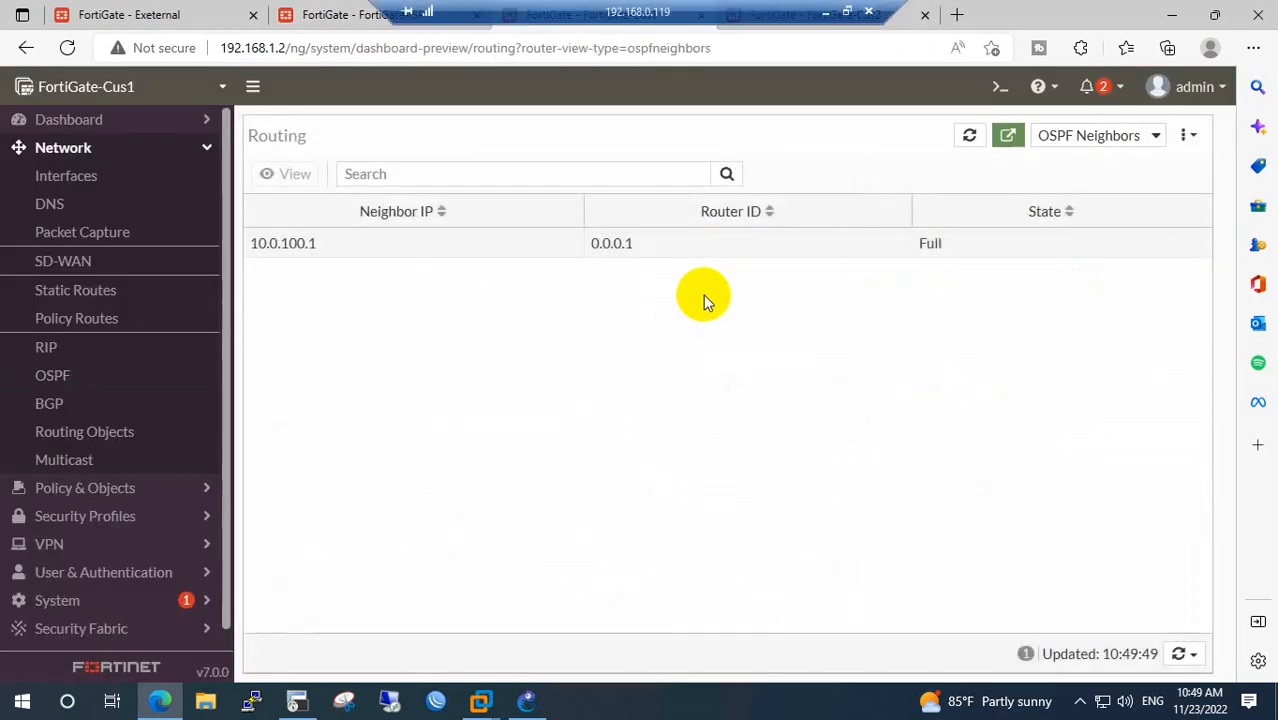
click(1062, 140)
click(1075, 160)
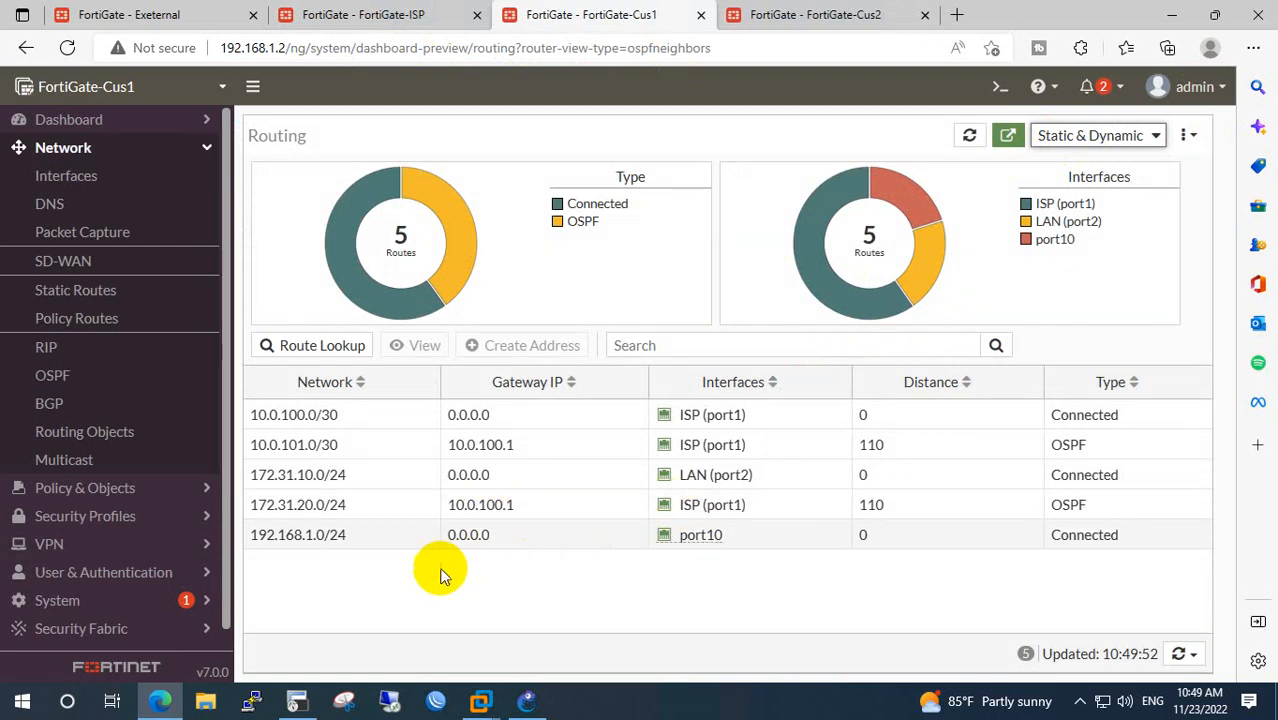
drag(1054, 509, 742, 511)
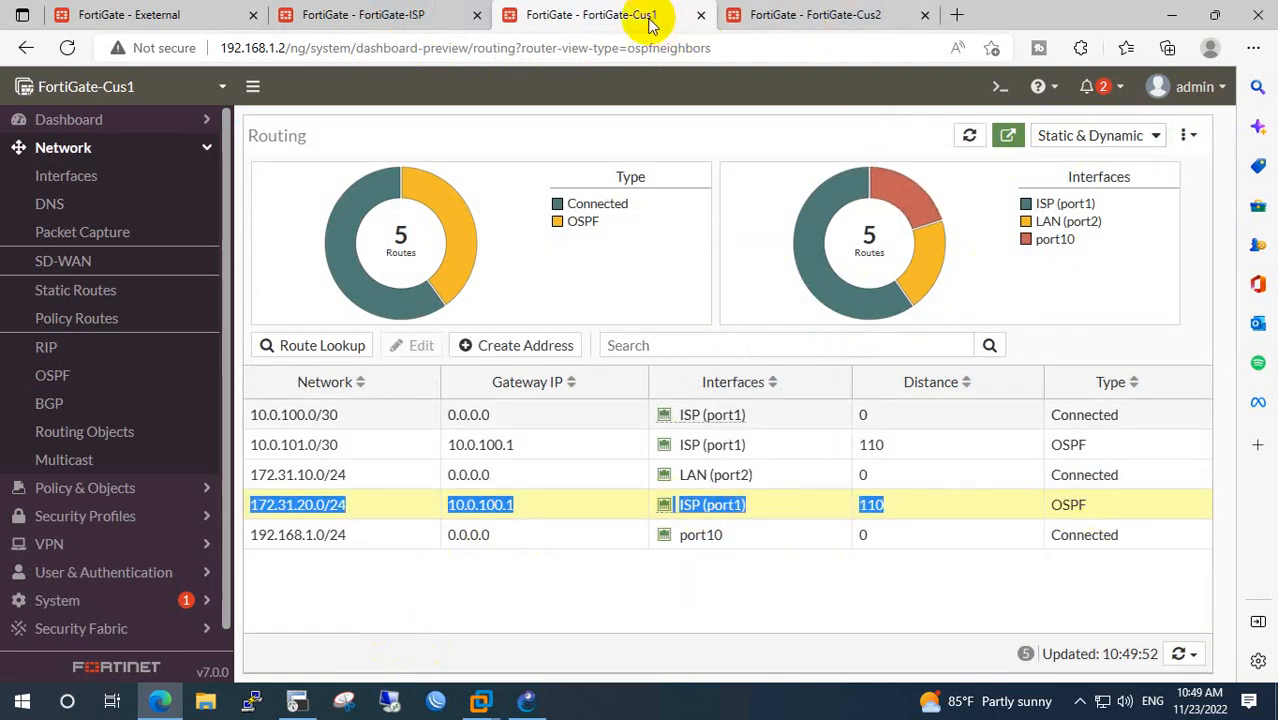
click(383, 505)
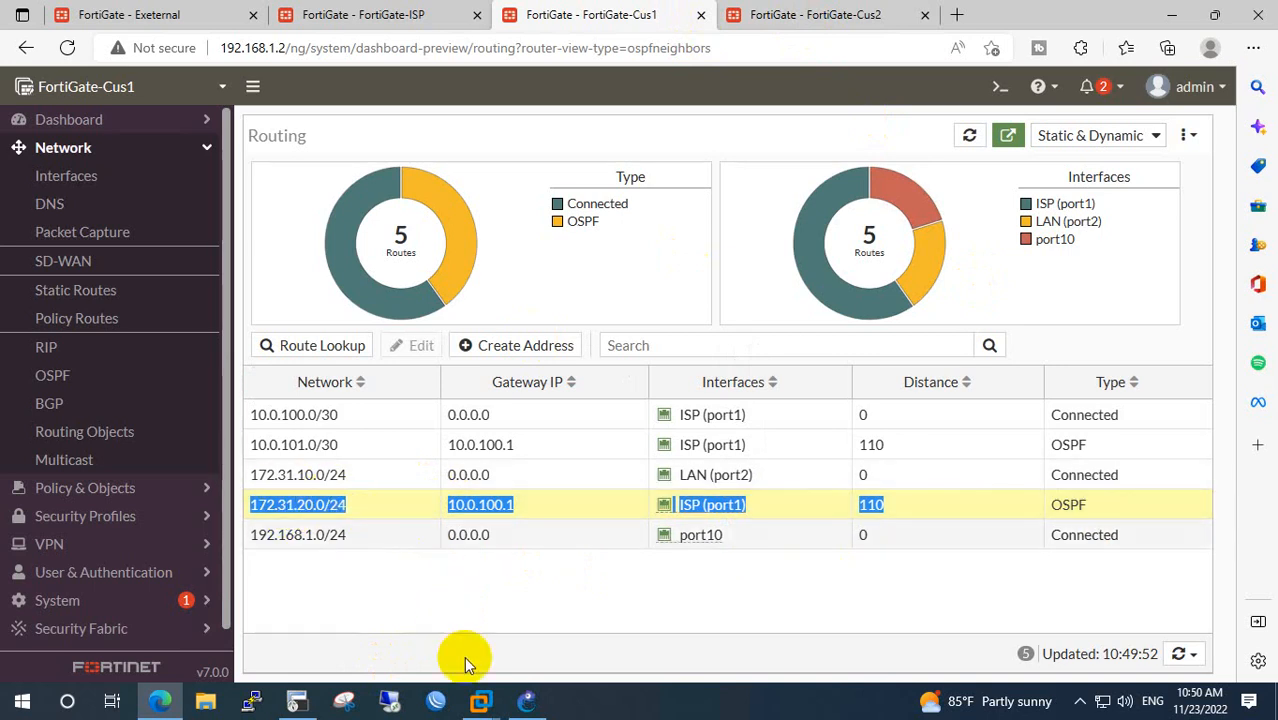
Review the ISP, Customer1 and Customer2 LAN segments in the GNS3 topology and glance at the PC5 console in SecureCRT.
click(527, 701)
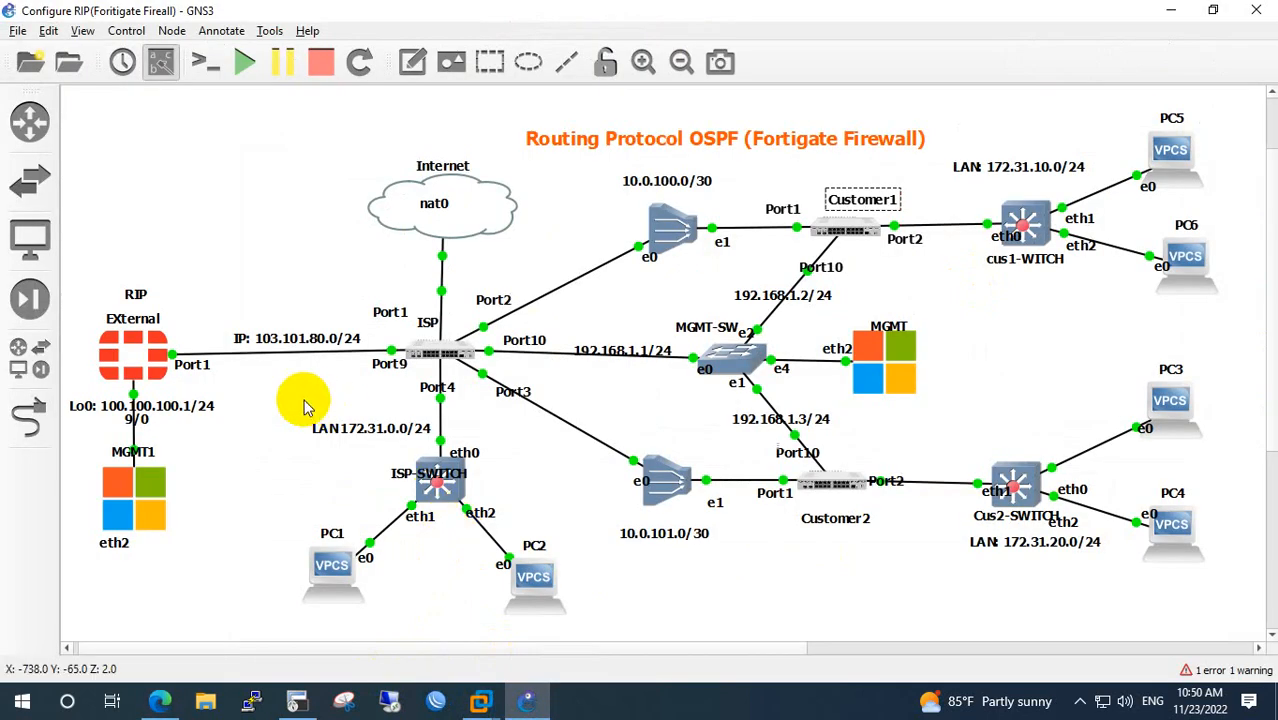
mouse_move(288, 399)
mouse_down()
mouse_move(337, 456)
mouse_move(599, 585)
mouse_move(610, 612)
mouse_move(295, 398)
mouse_move(448, 533)
mouse_move(582, 608)
mouse_move(277, 400)
mouse_up()
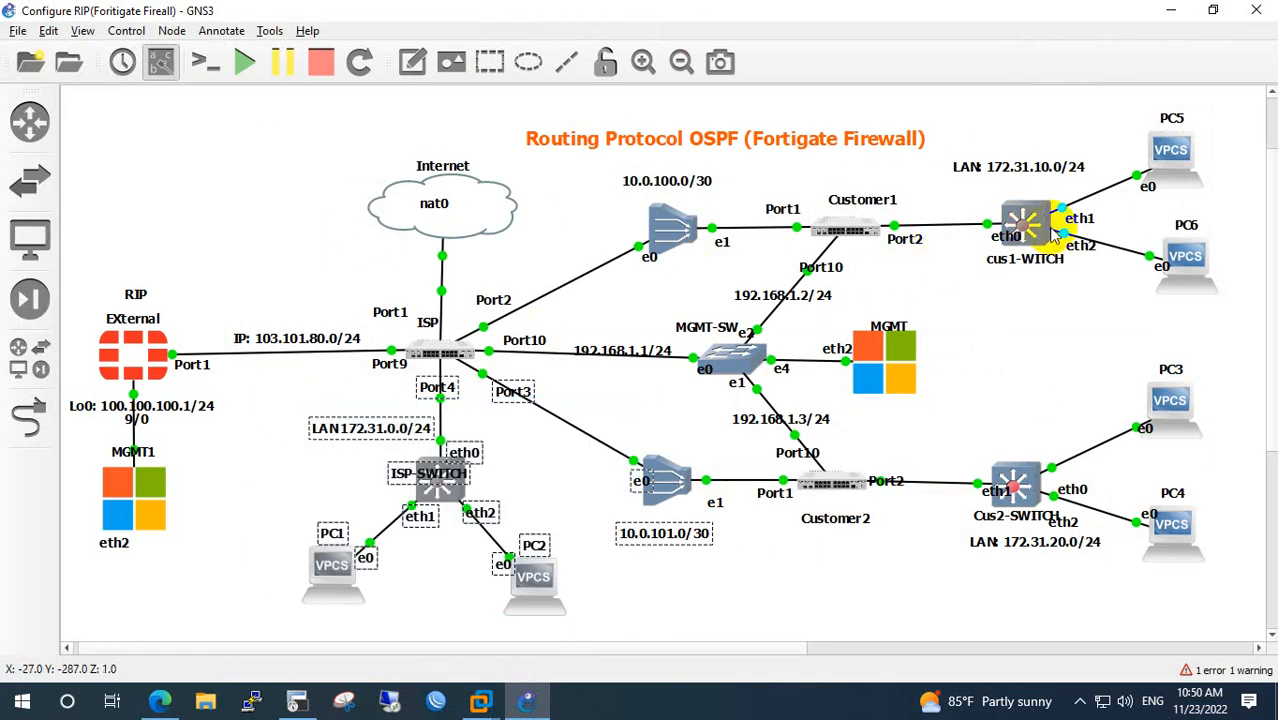
click(540, 451)
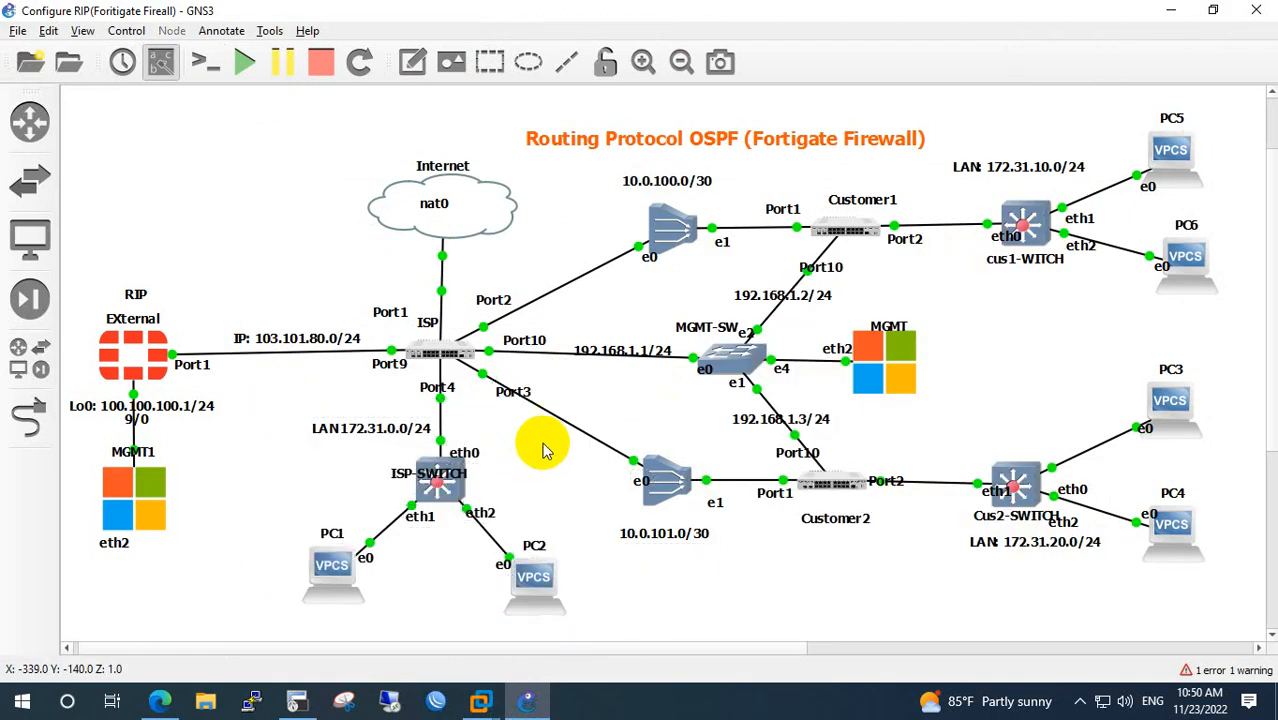
drag(287, 412, 580, 611)
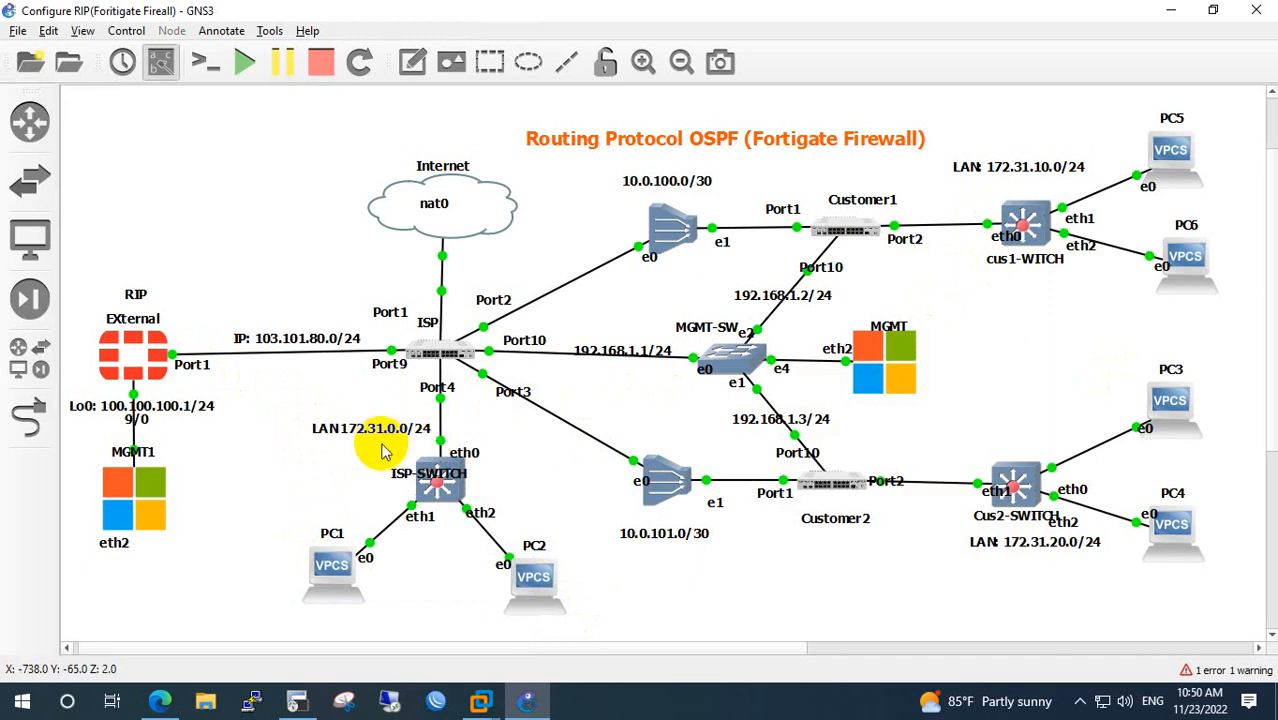
drag(286, 400, 588, 614)
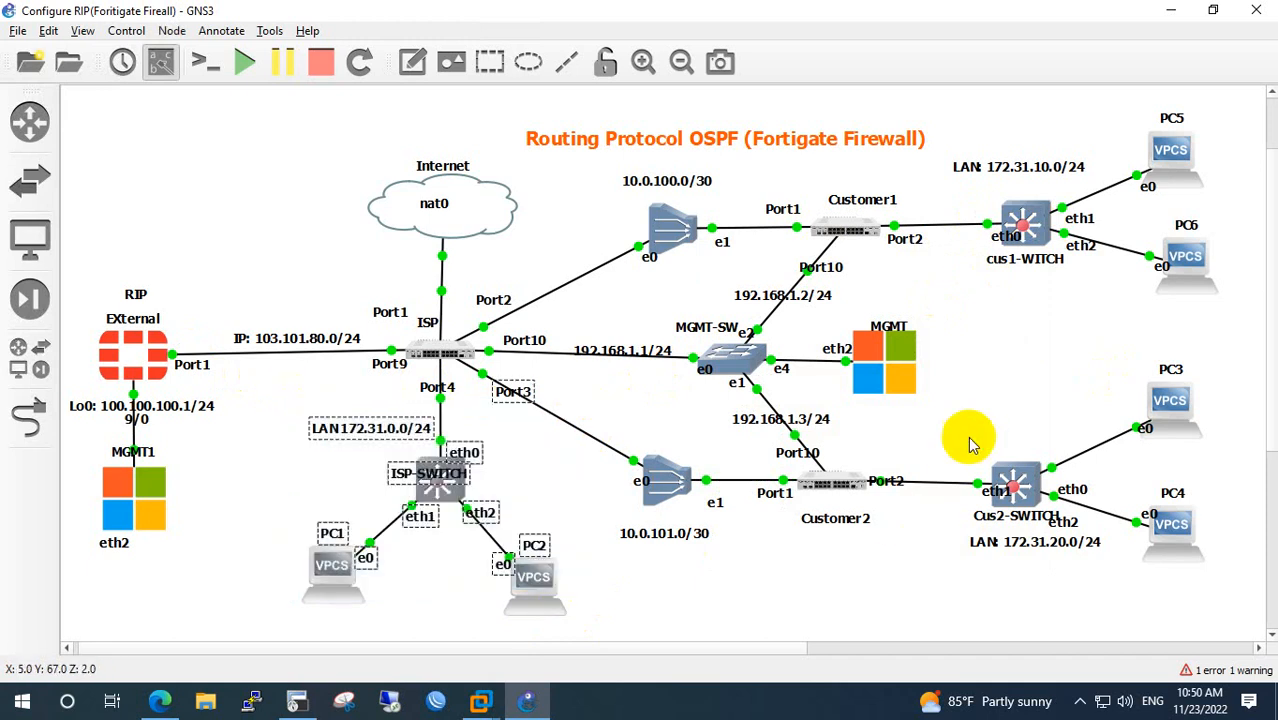
drag(1066, 396, 956, 522)
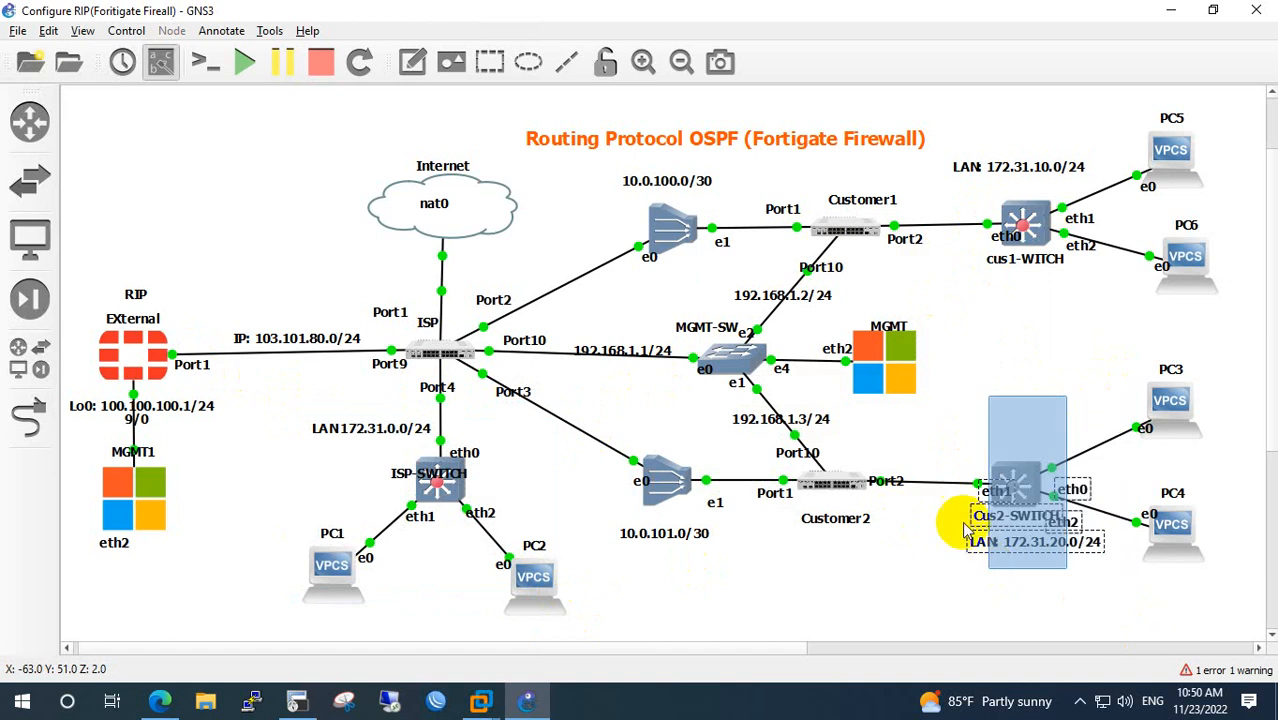
drag(951, 121, 1124, 260)
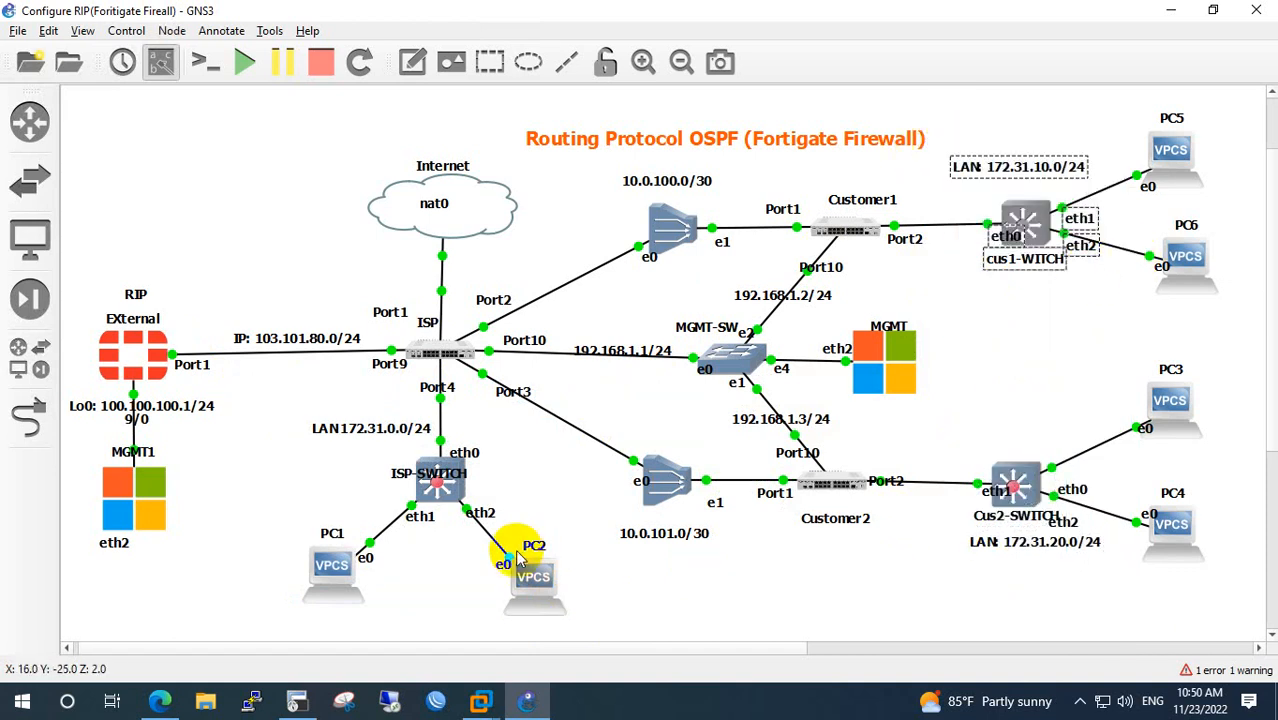
click(293, 705)
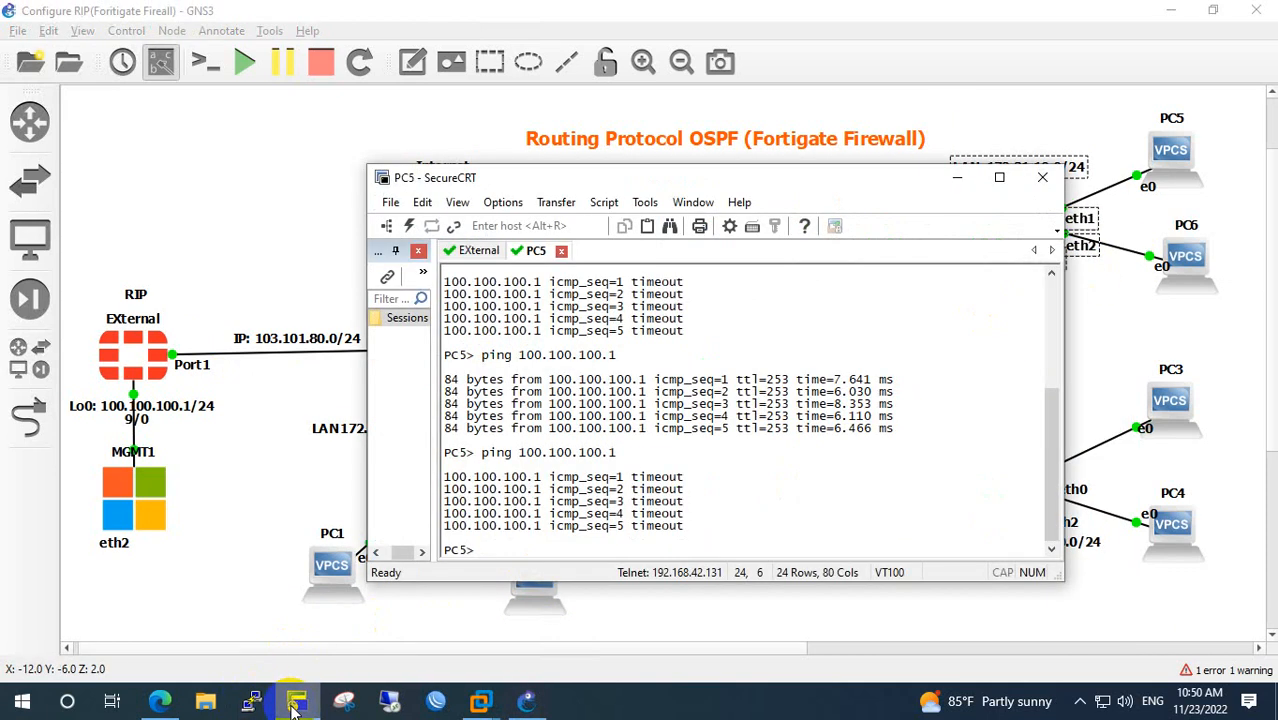
click(293, 705)
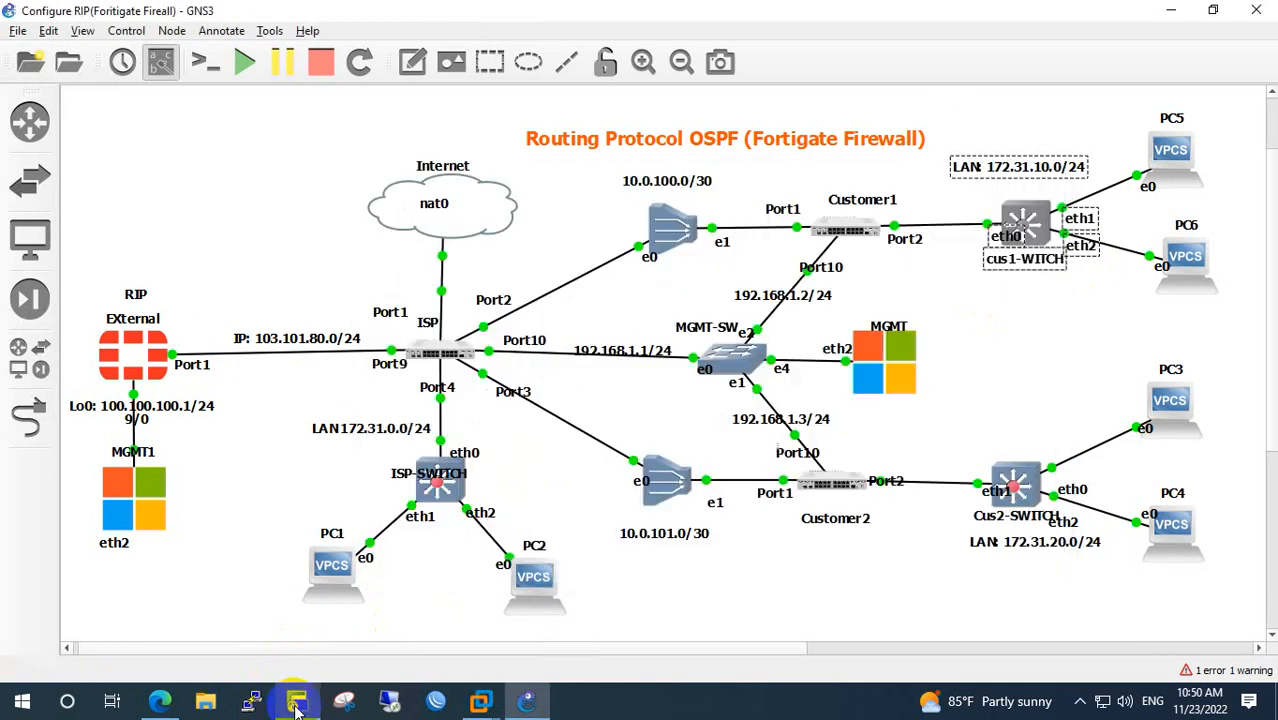
Switch to FortiGate-ISP in the browser, test internet access from its CLI console with execute ping 8.8.8.8, and close the console.
click(160, 701)
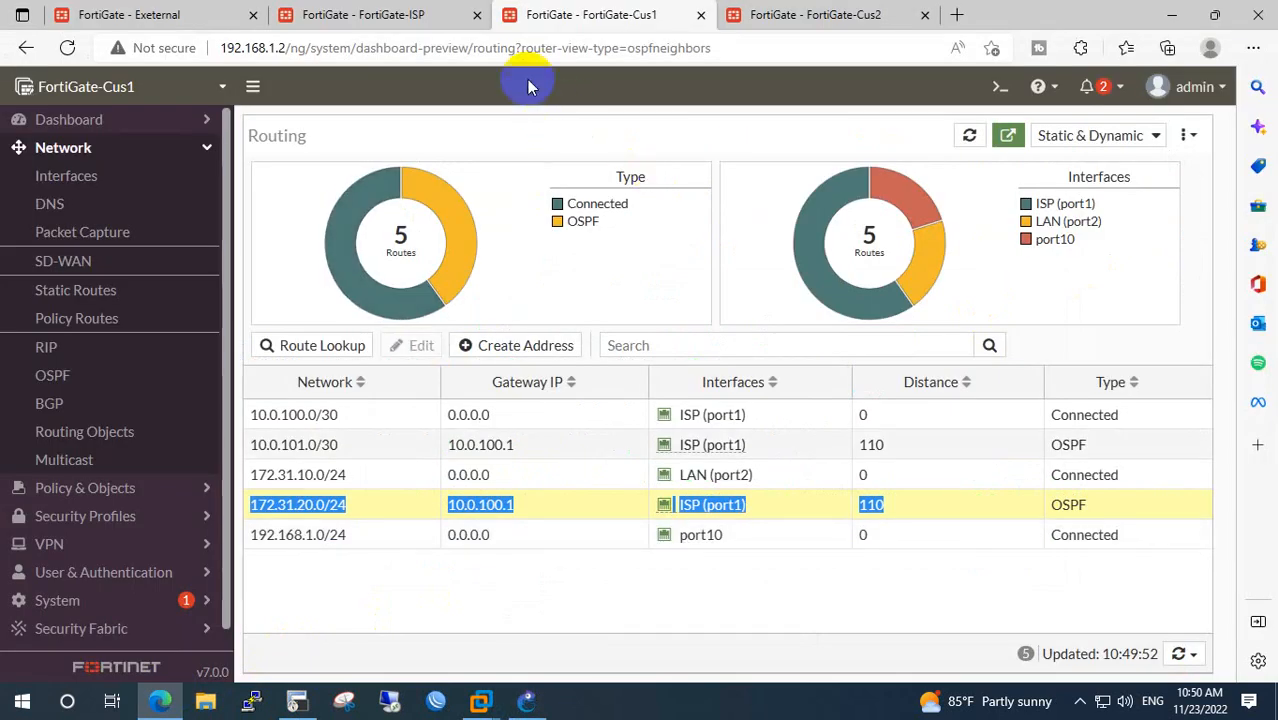
click(420, 15)
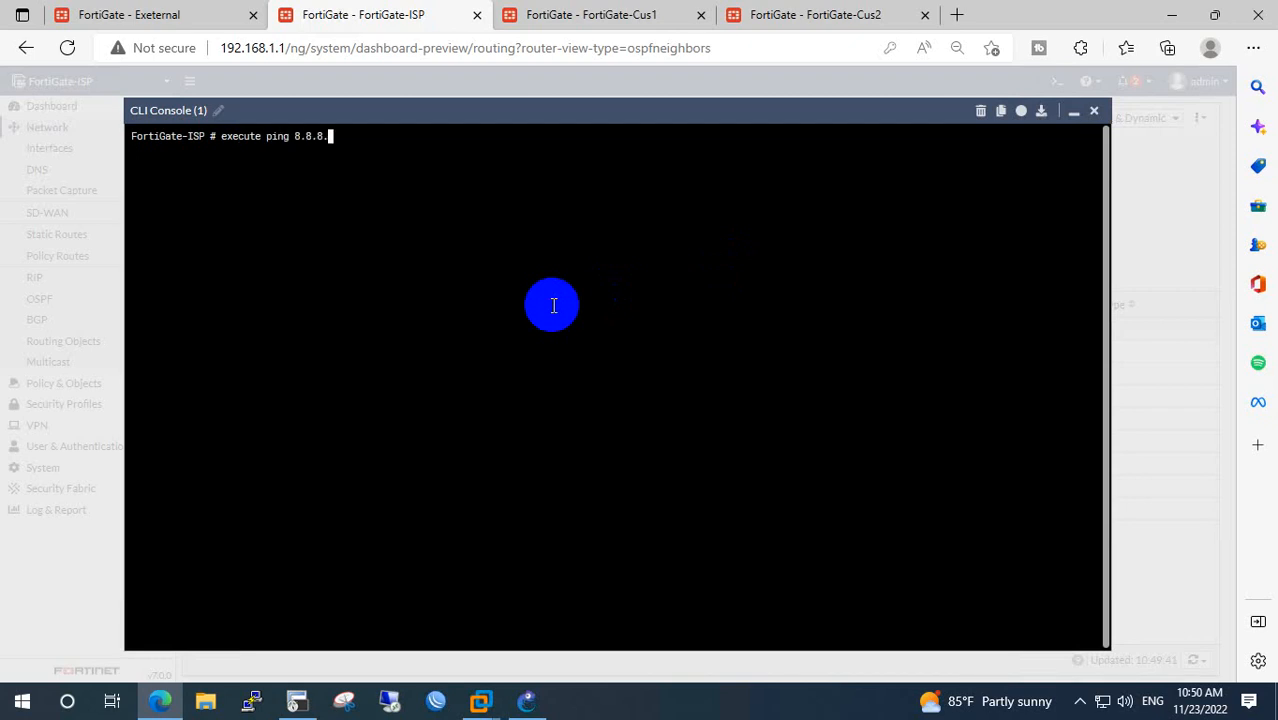
text(8)
key(Return)
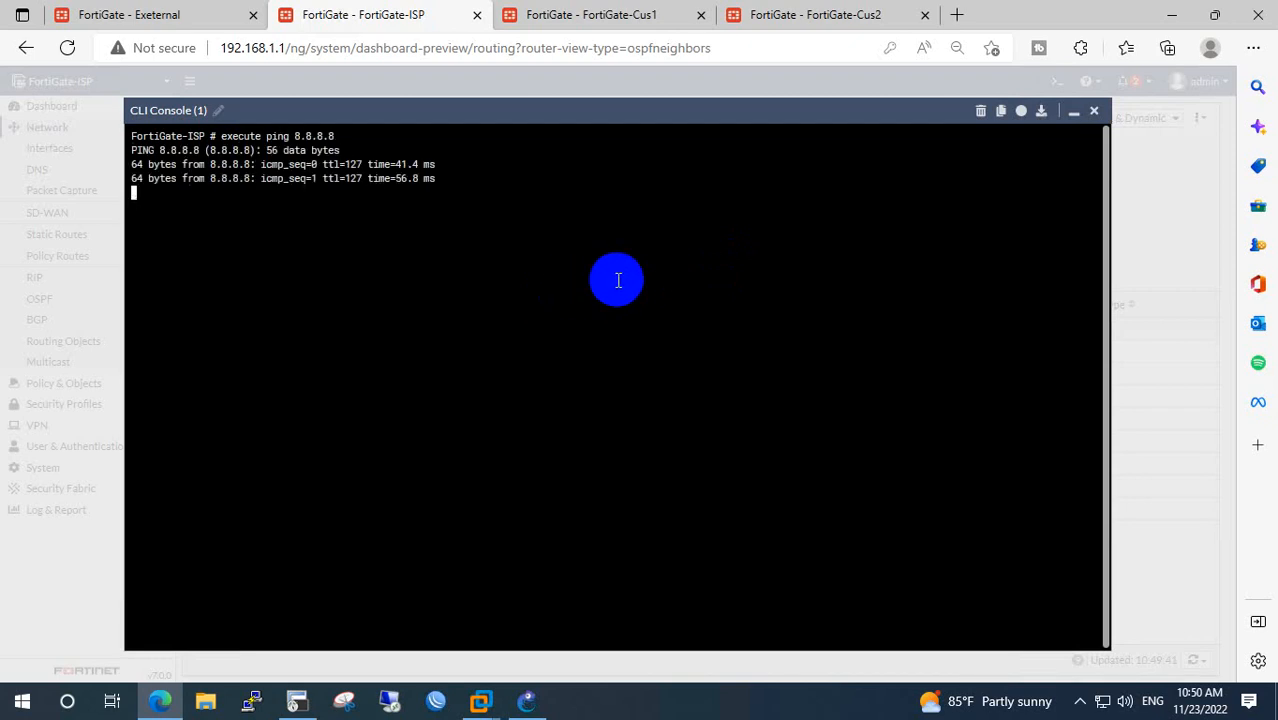
click(1095, 116)
Test internet access from the FortiGate-Cus1 and FortiGate-Cus2 CLI consoles with execute ping 8.8.8.8 and check the Cus1 ping output.
click(590, 15)
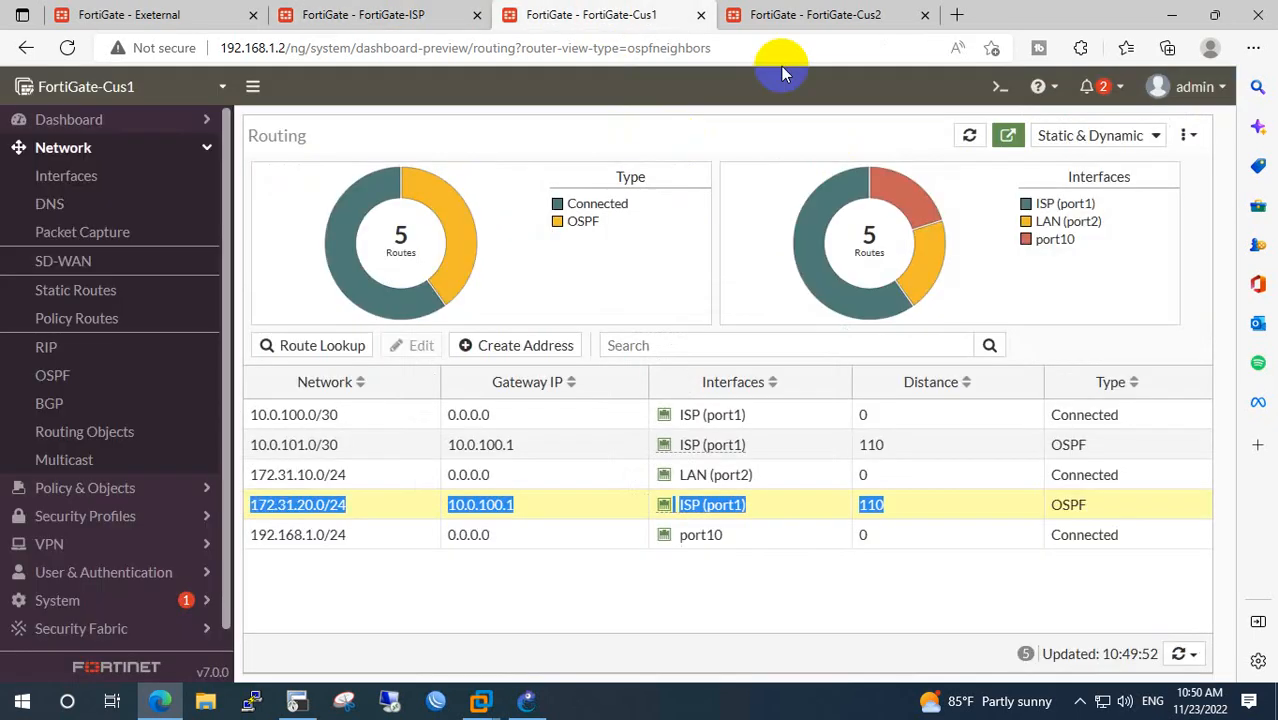
click(998, 88)
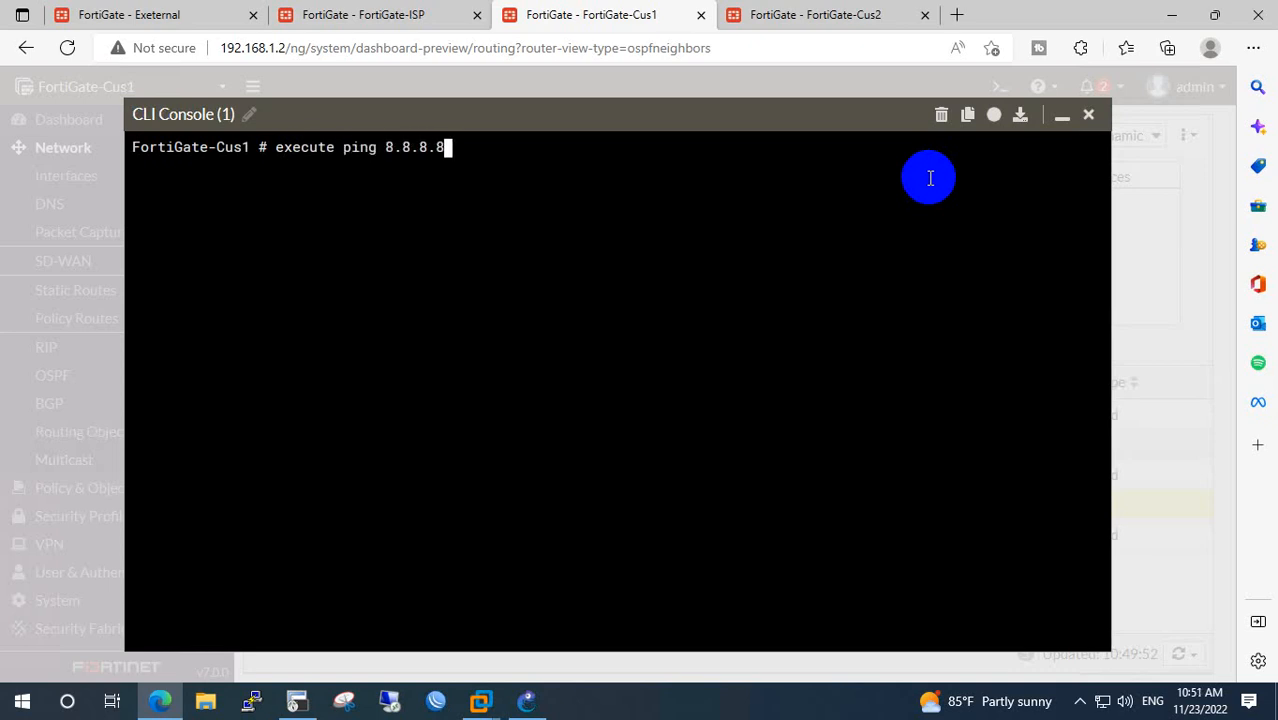
click(842, 18)
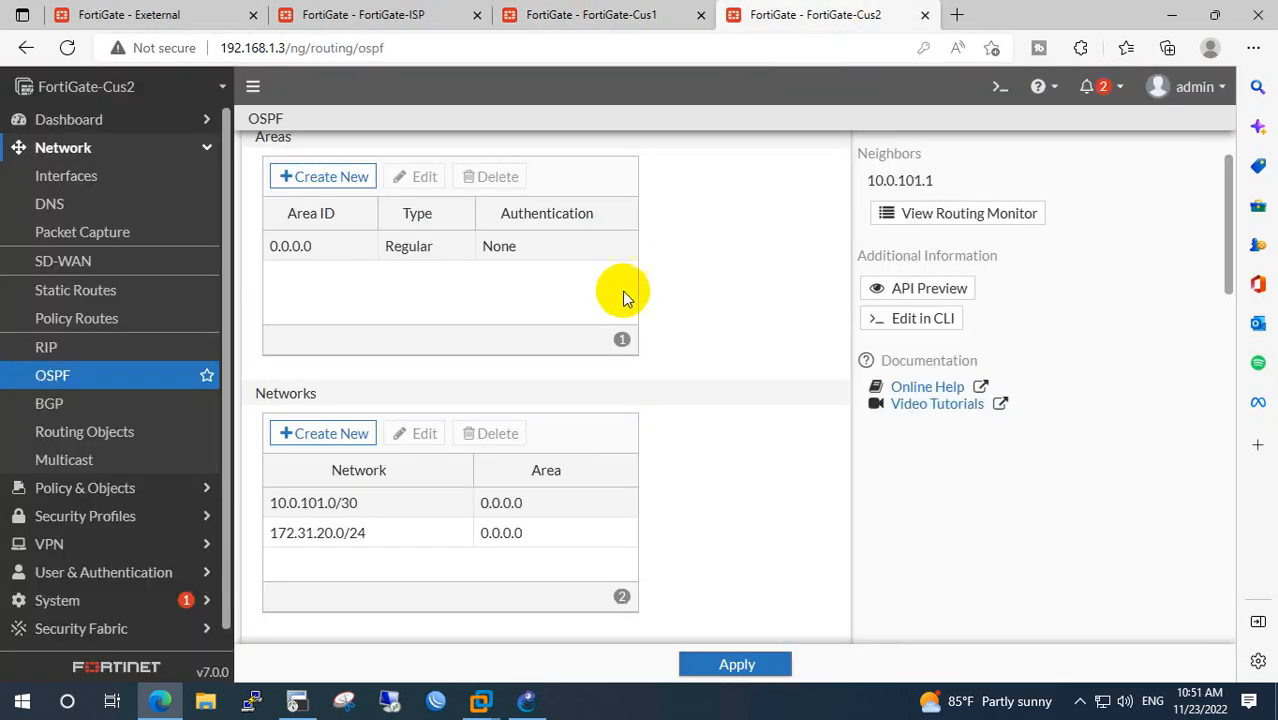
click(1005, 88)
text(rc)
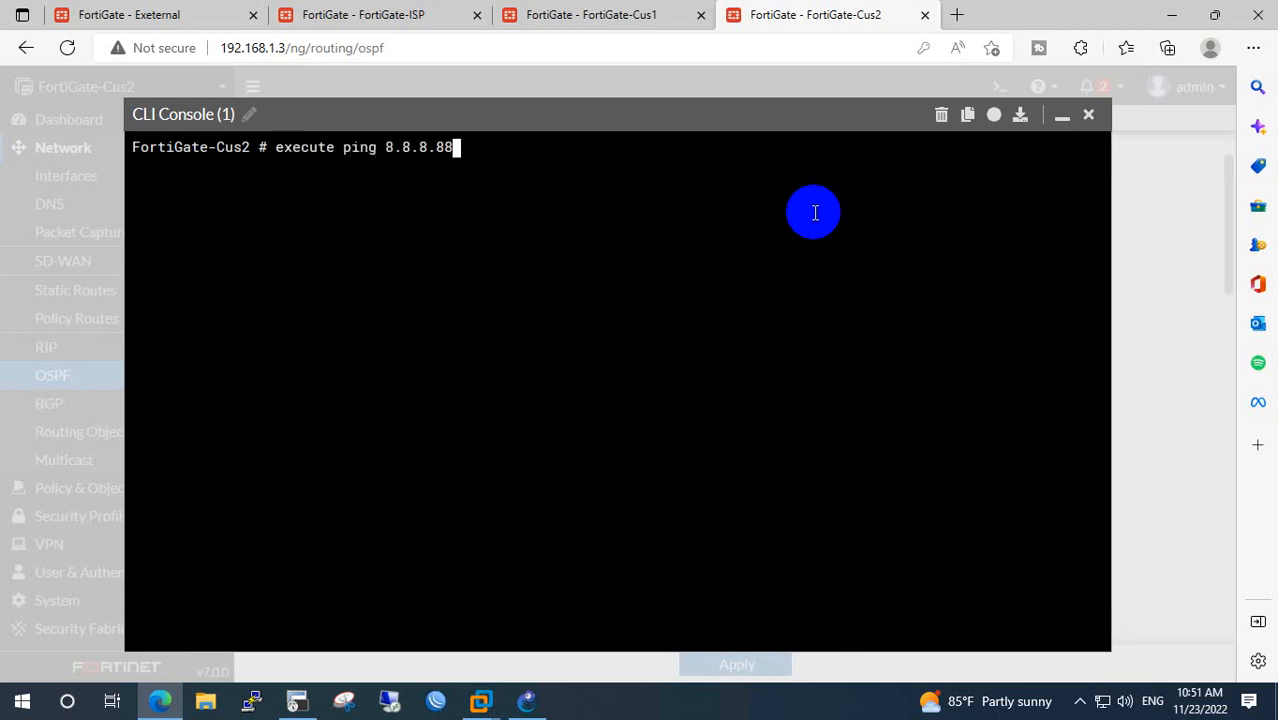
key(Return)
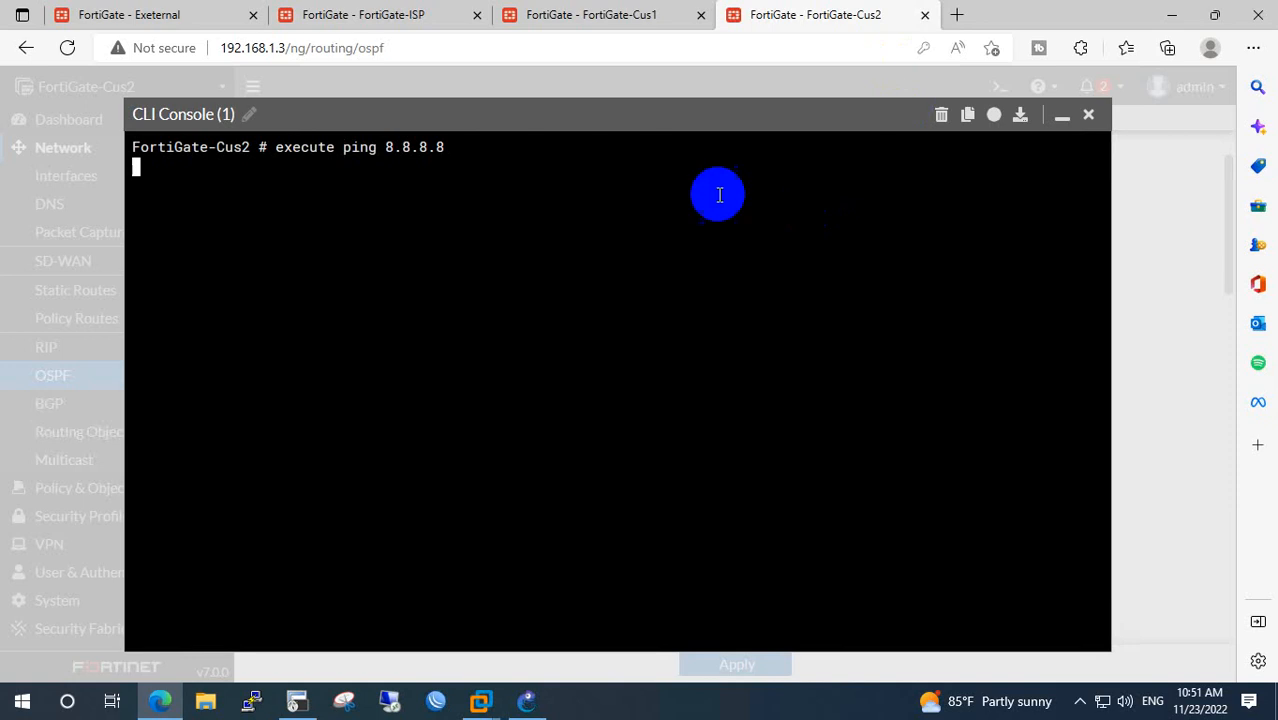
click(633, 12)
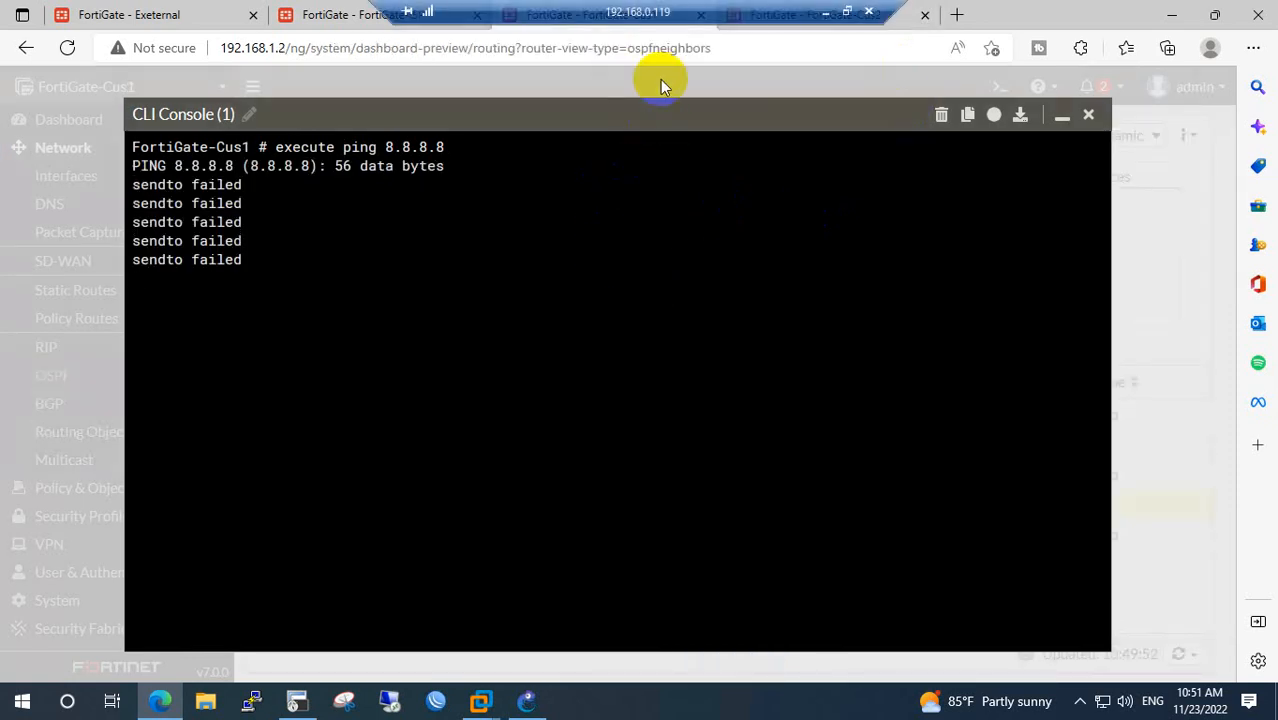
Return to FortiGate-ISP and open its OSPF configuration page.
click(347, 20)
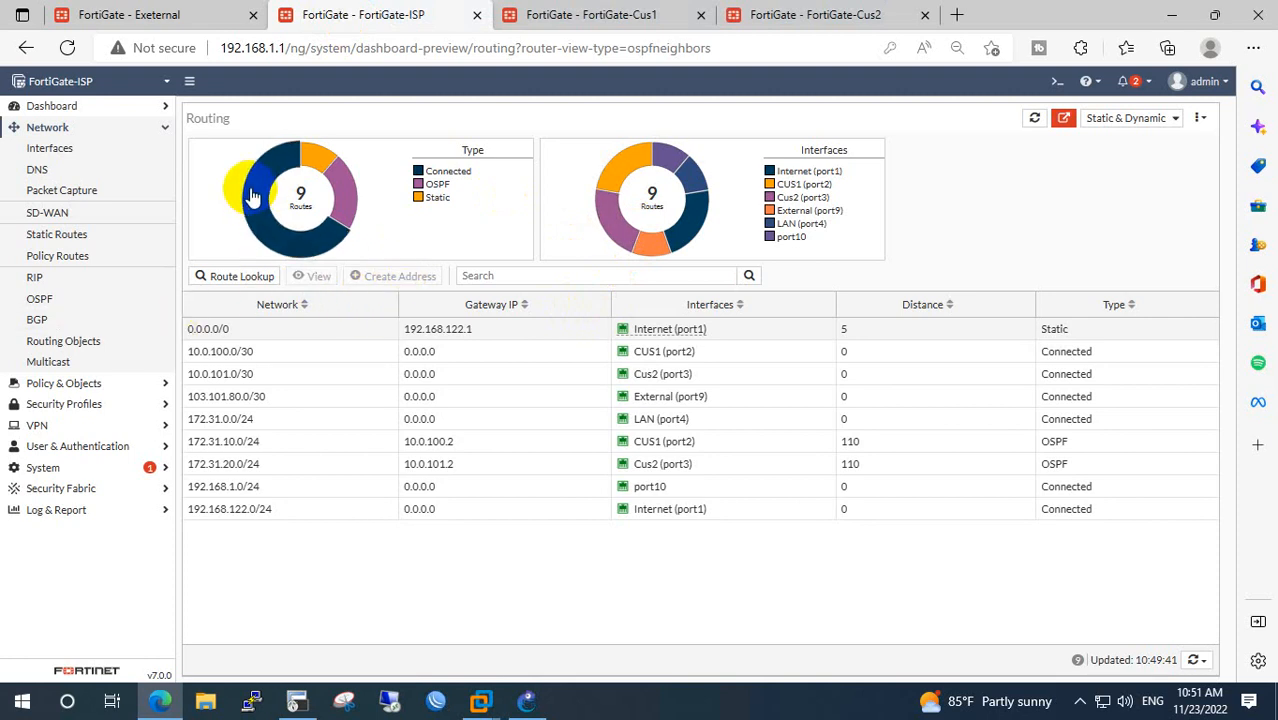
click(62, 299)
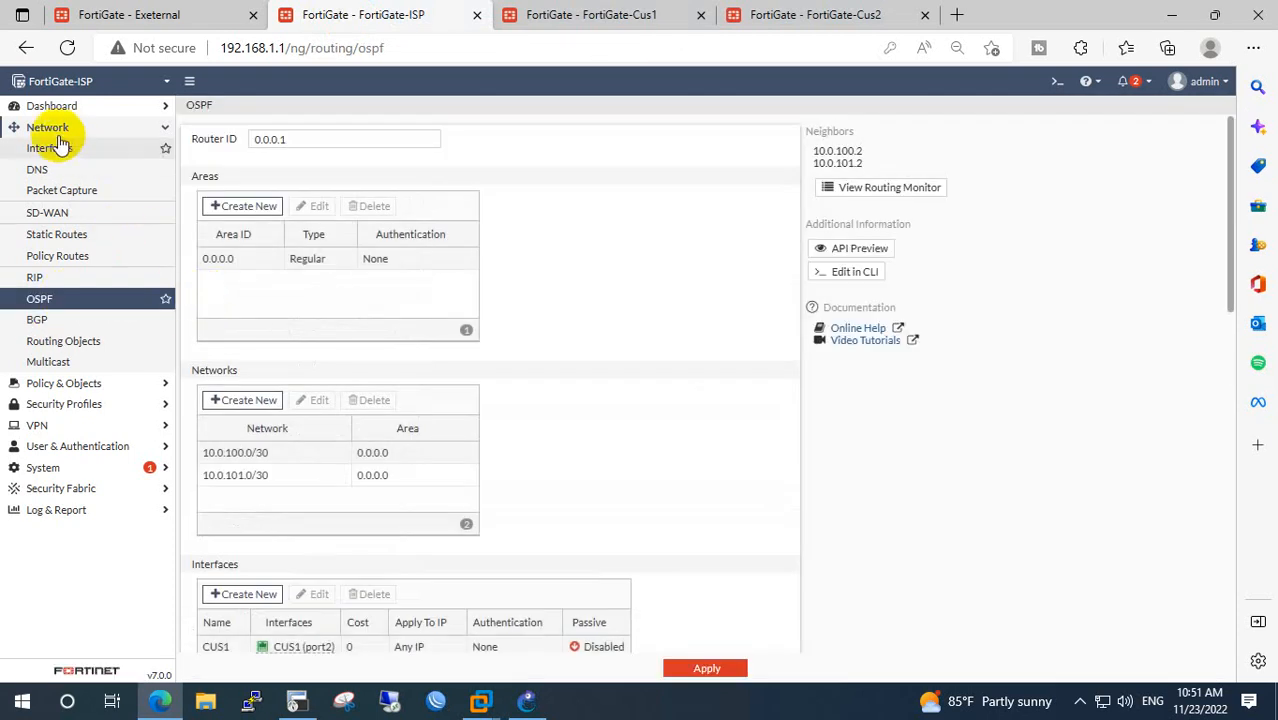
click(49, 301)
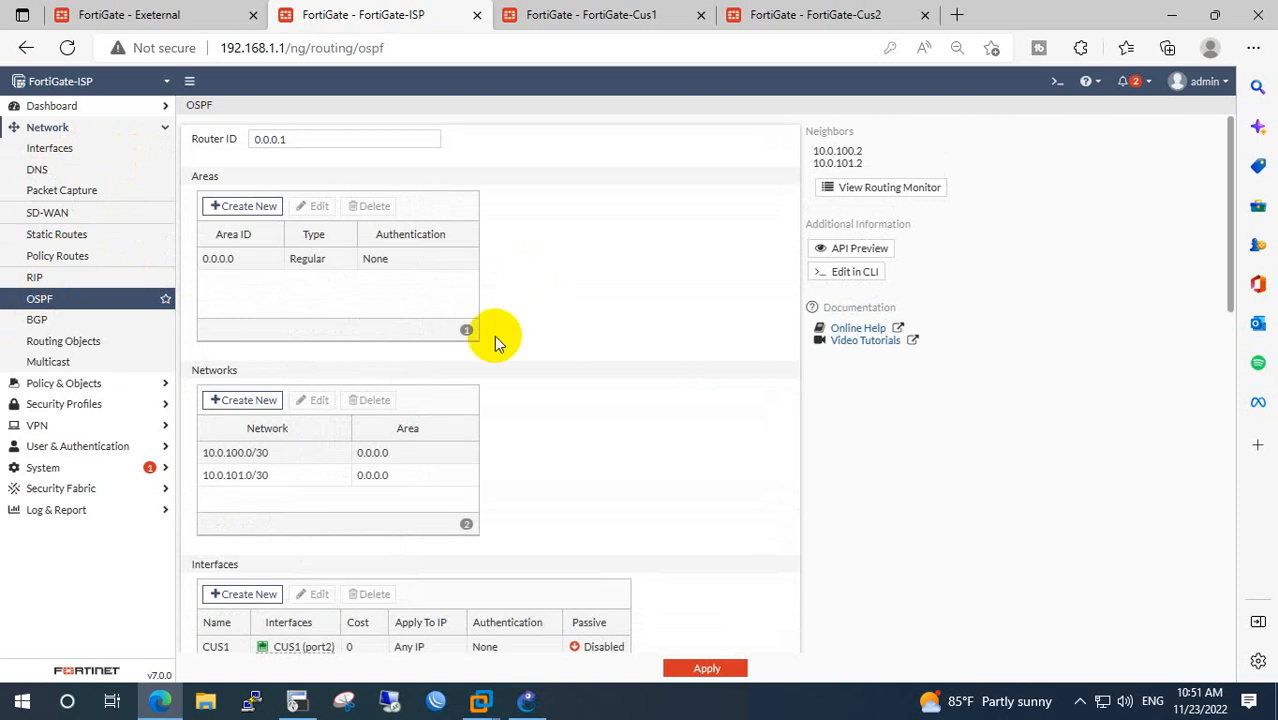
Close the FortiGate-Cus1 CLI console, refresh its routing monitor and examine the route list for a default route.
click(590, 15)
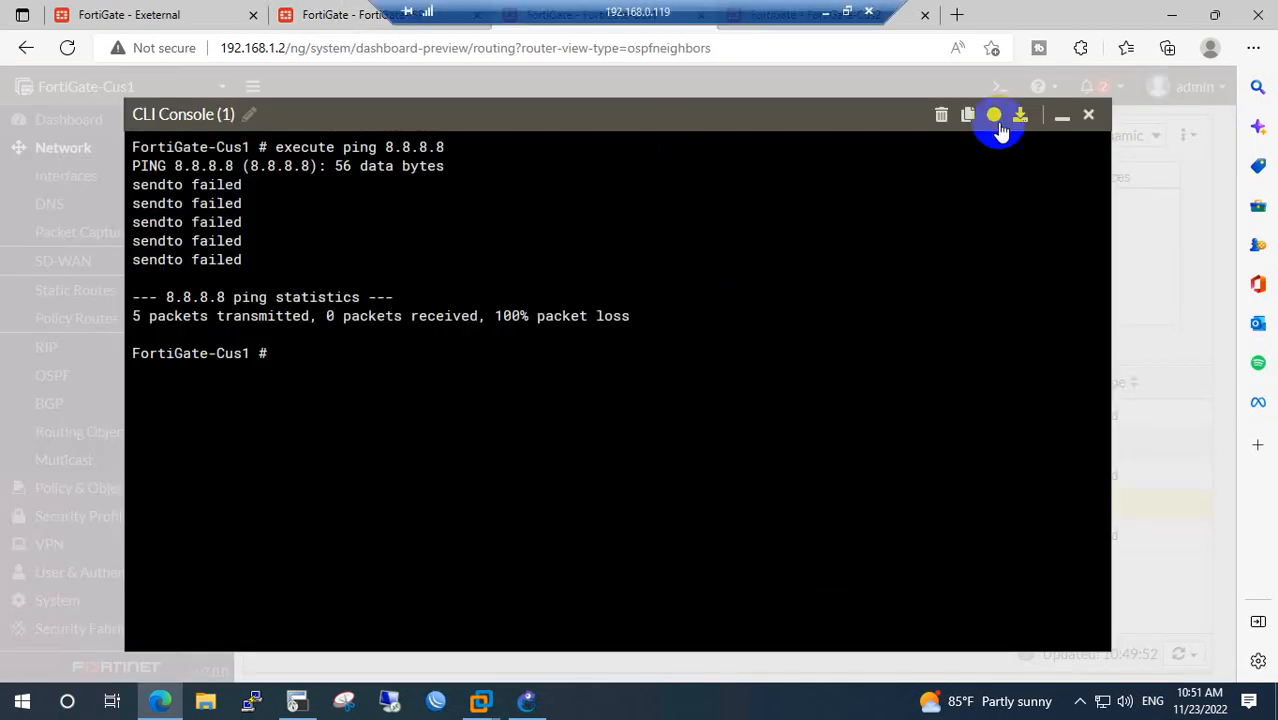
click(1090, 119)
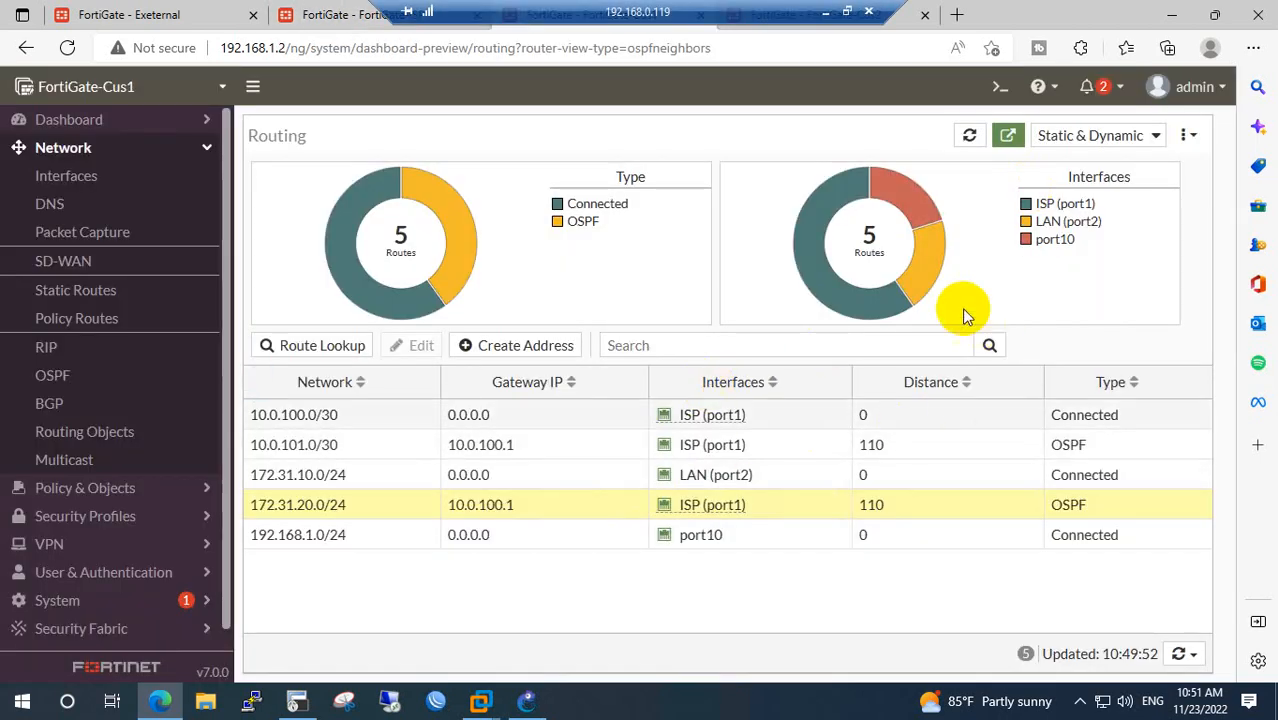
click(969, 135)
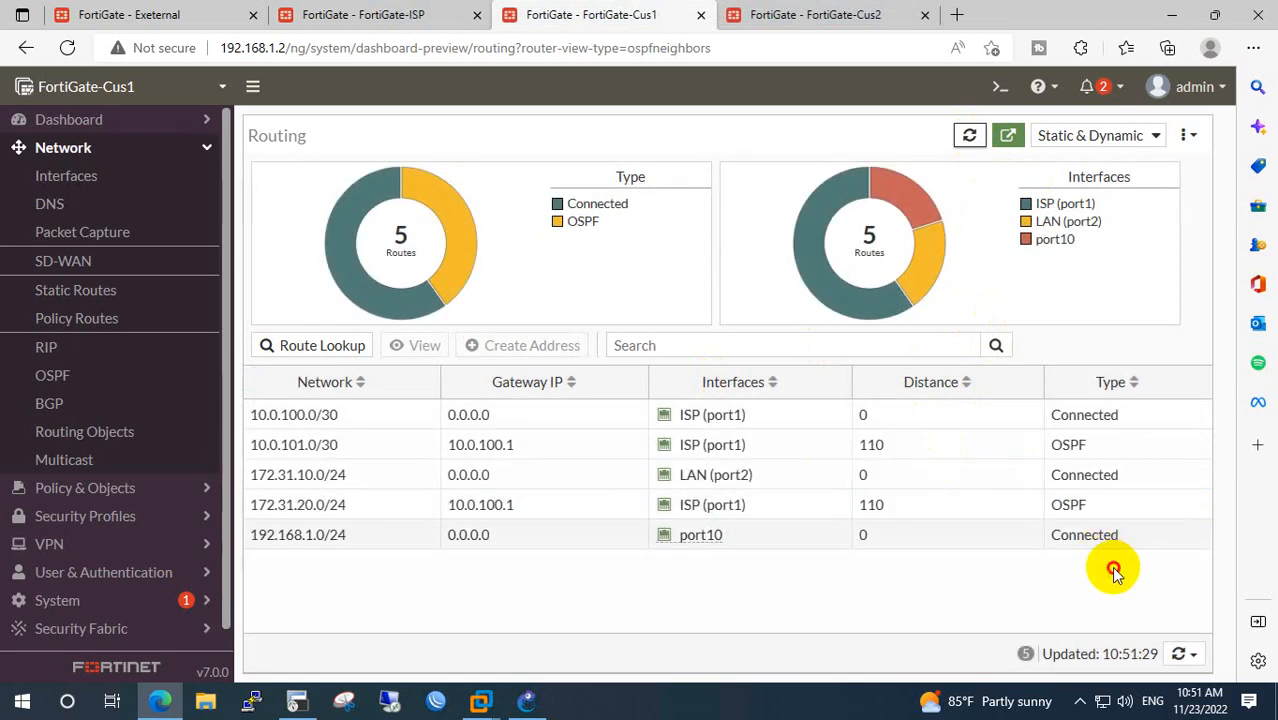
drag(1112, 568, 251, 410)
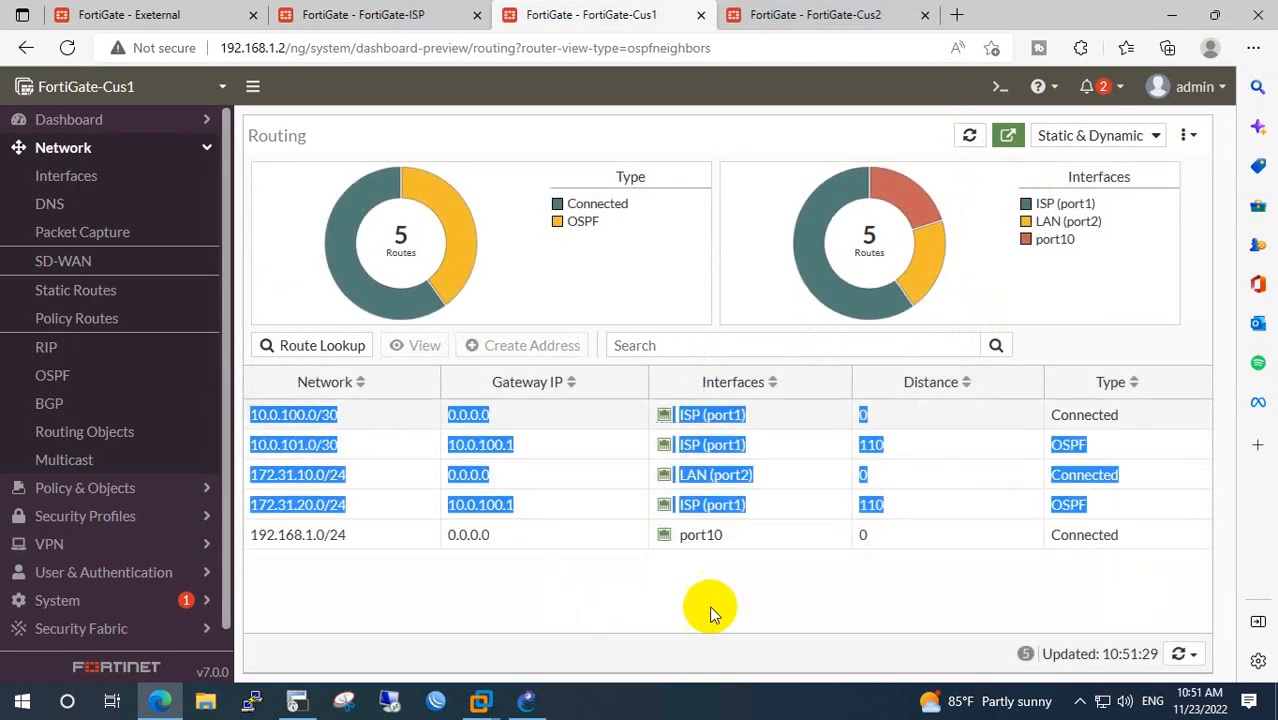
click(1118, 588)
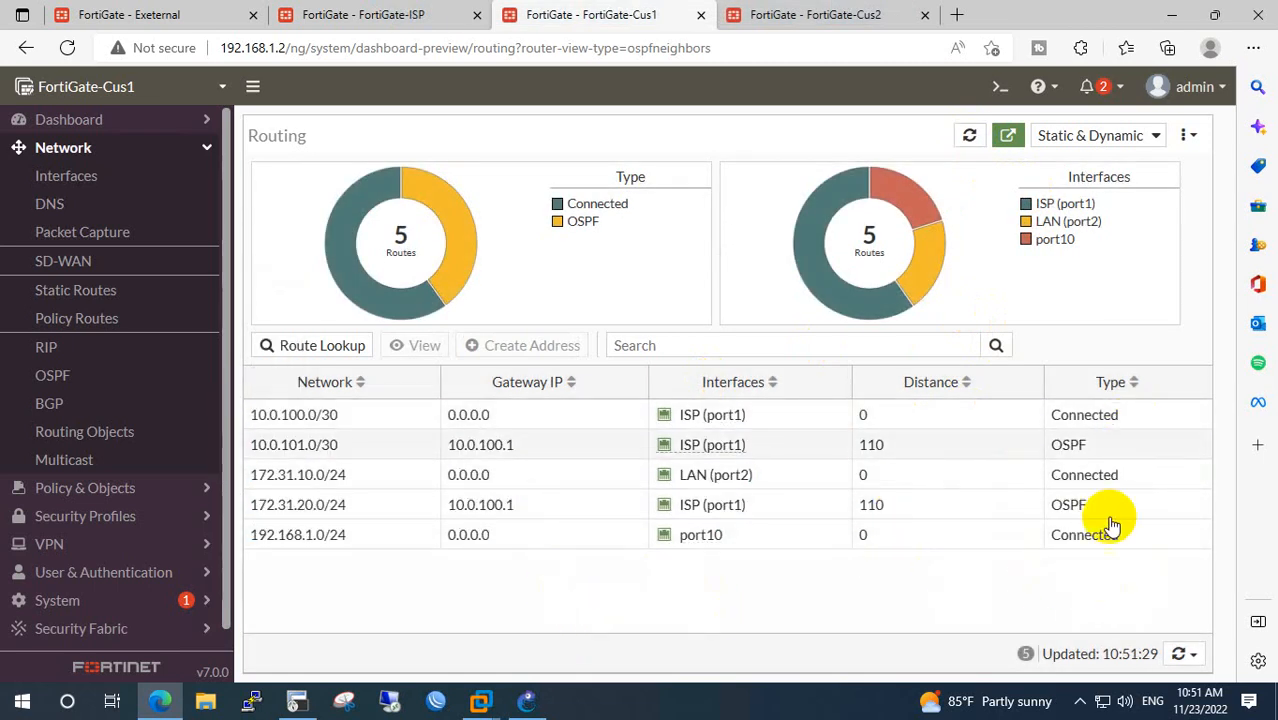
Review the default route injection and redistribution options in the FortiGate-ISP OSPF settings.
click(383, 20)
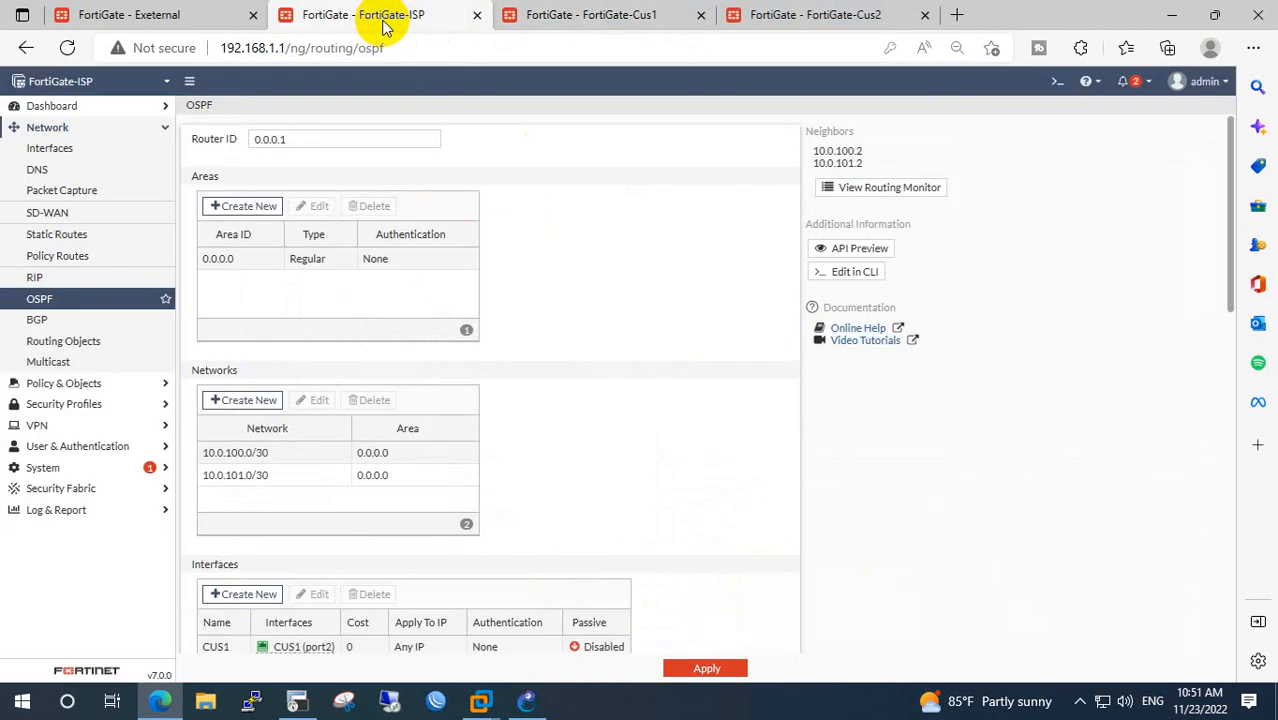
click(93, 310)
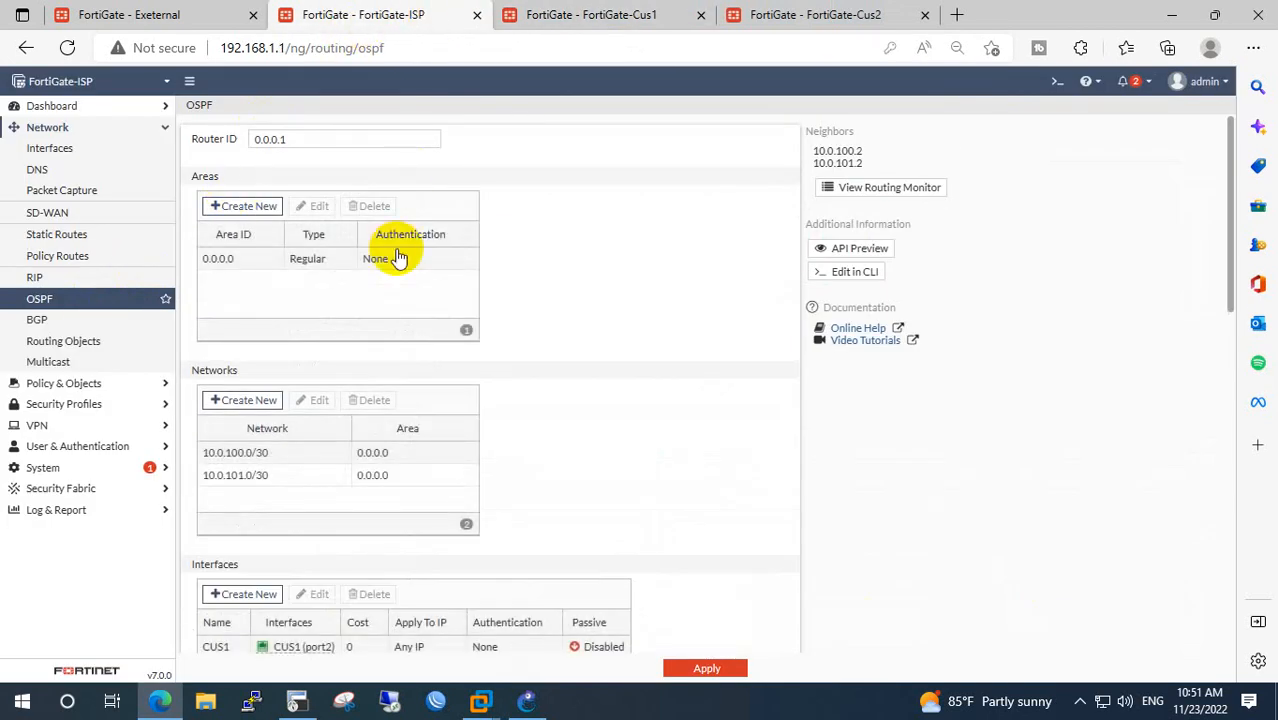
scroll(455, 385, down, 4)
scroll(575, 410, down, 4)
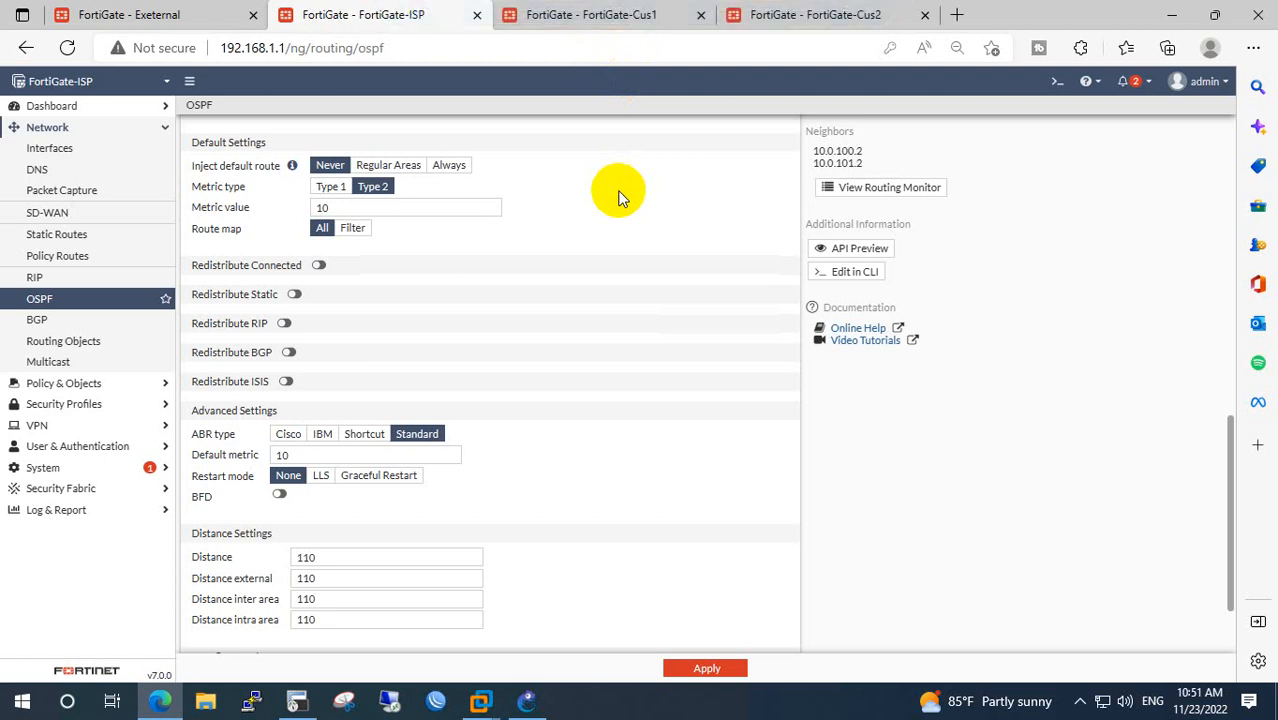
Minimize the FortiGate-Cus2 CLI console, show the Static & Dynamic routes in its routing monitor and examine the two LAN entries.
click(595, 14)
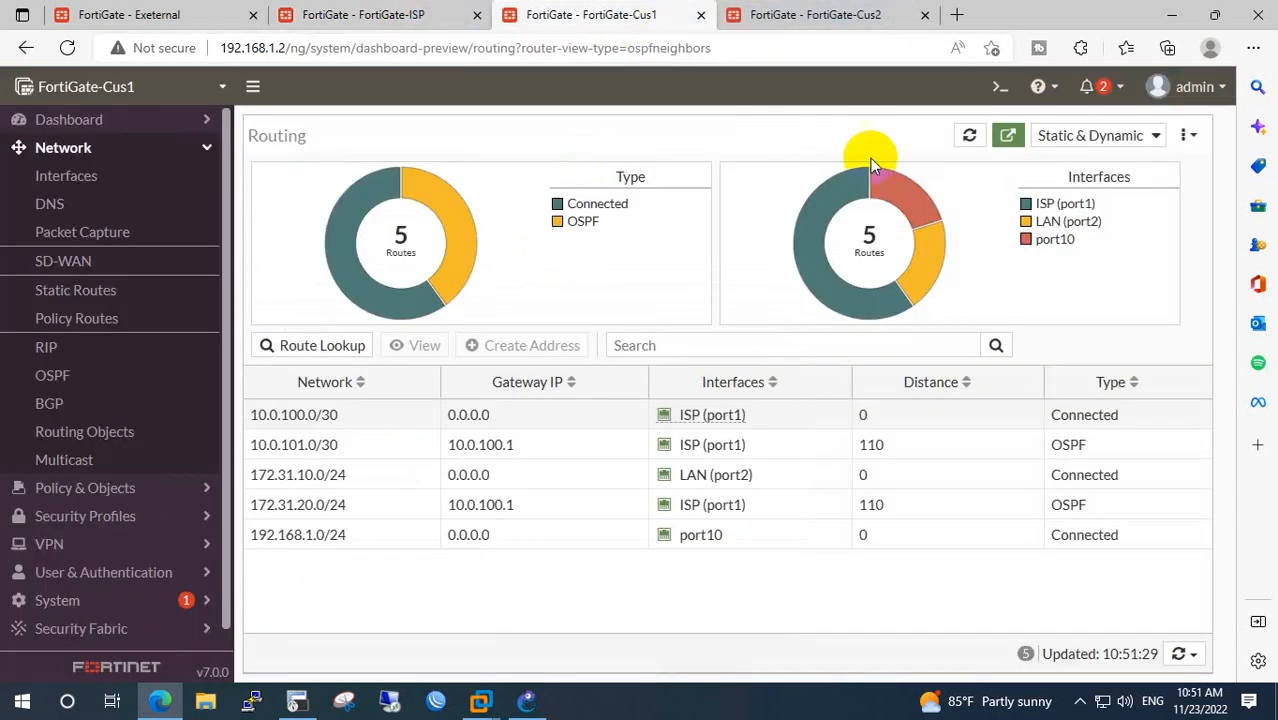
click(815, 14)
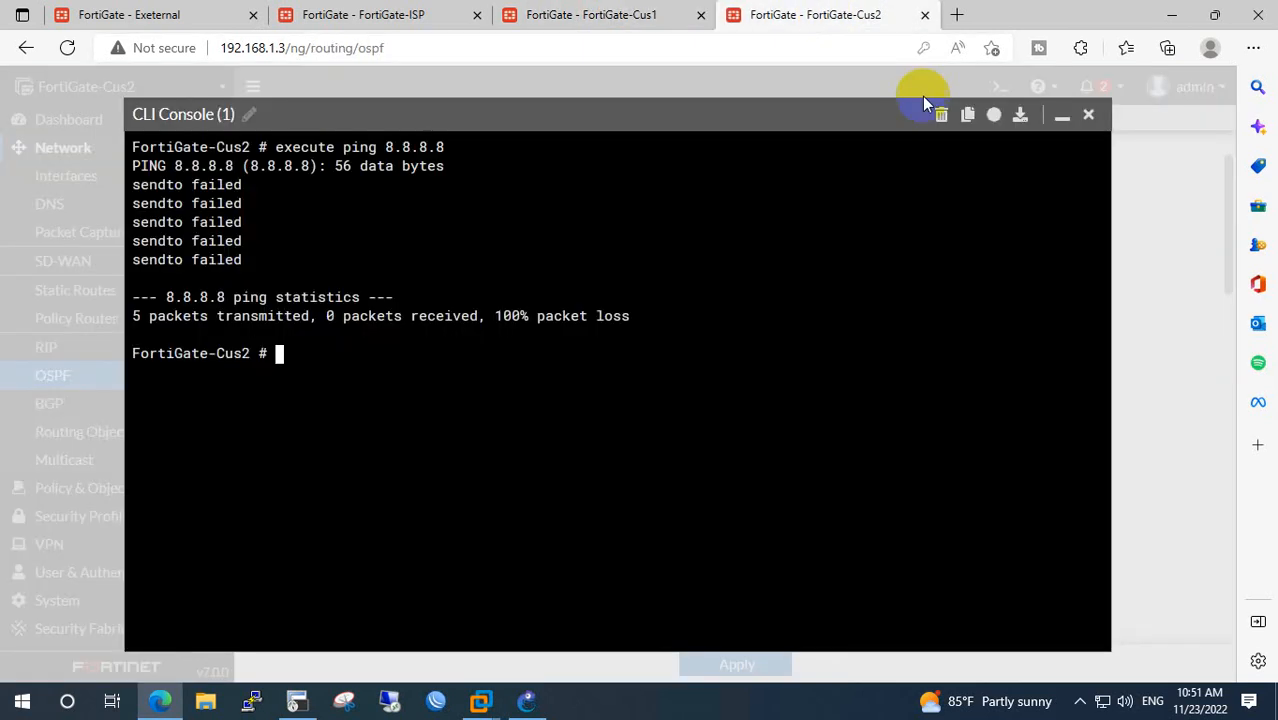
click(1064, 114)
click(950, 212)
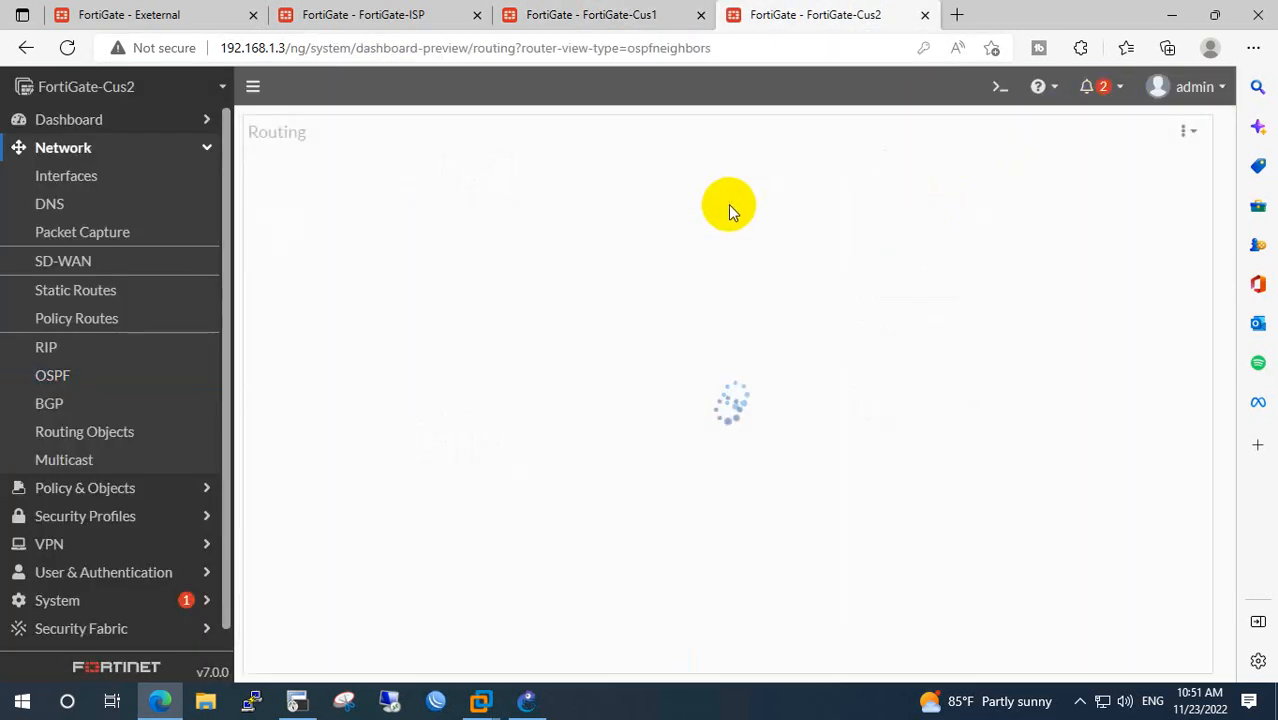
click(1075, 135)
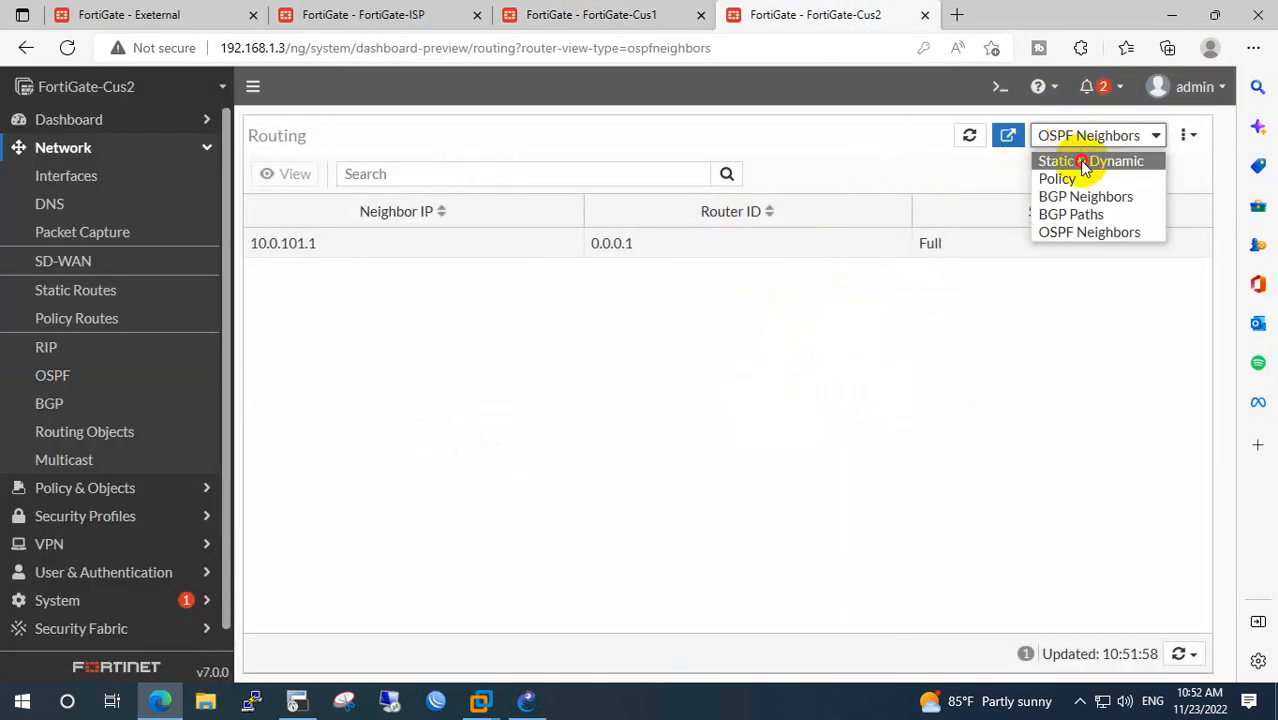
click(1078, 162)
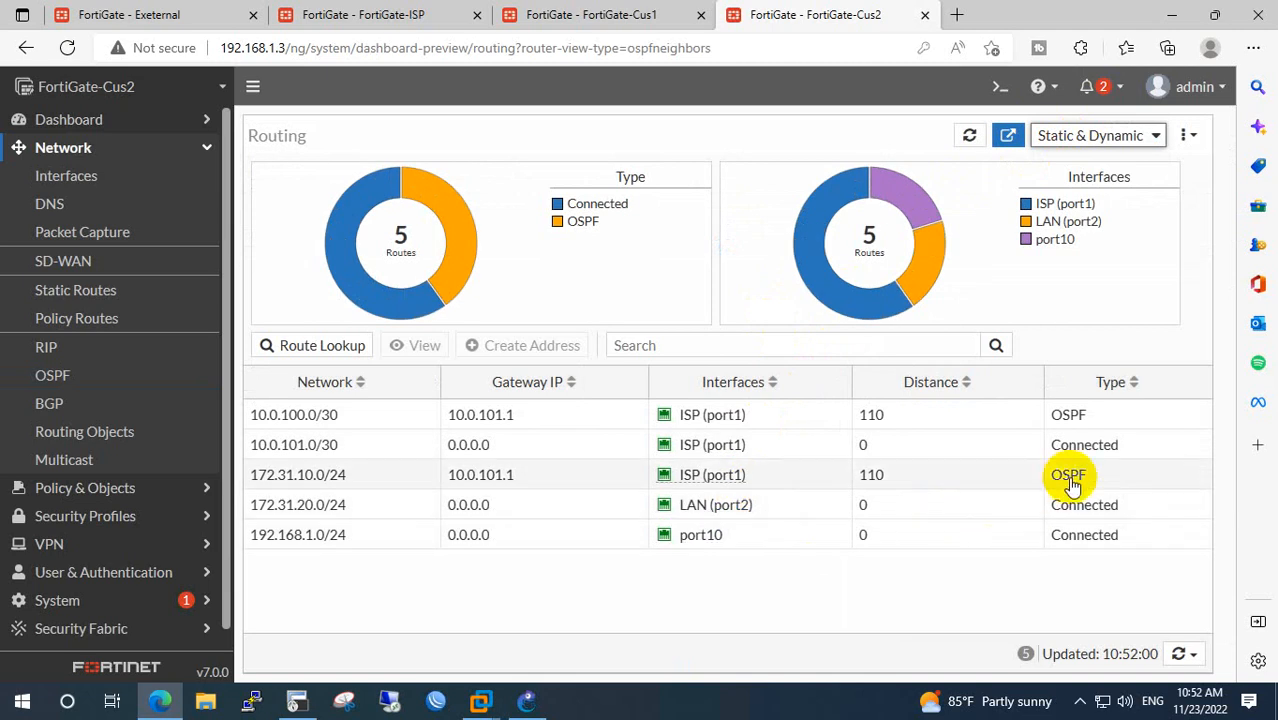
drag(1087, 474, 688, 463)
click(1060, 505)
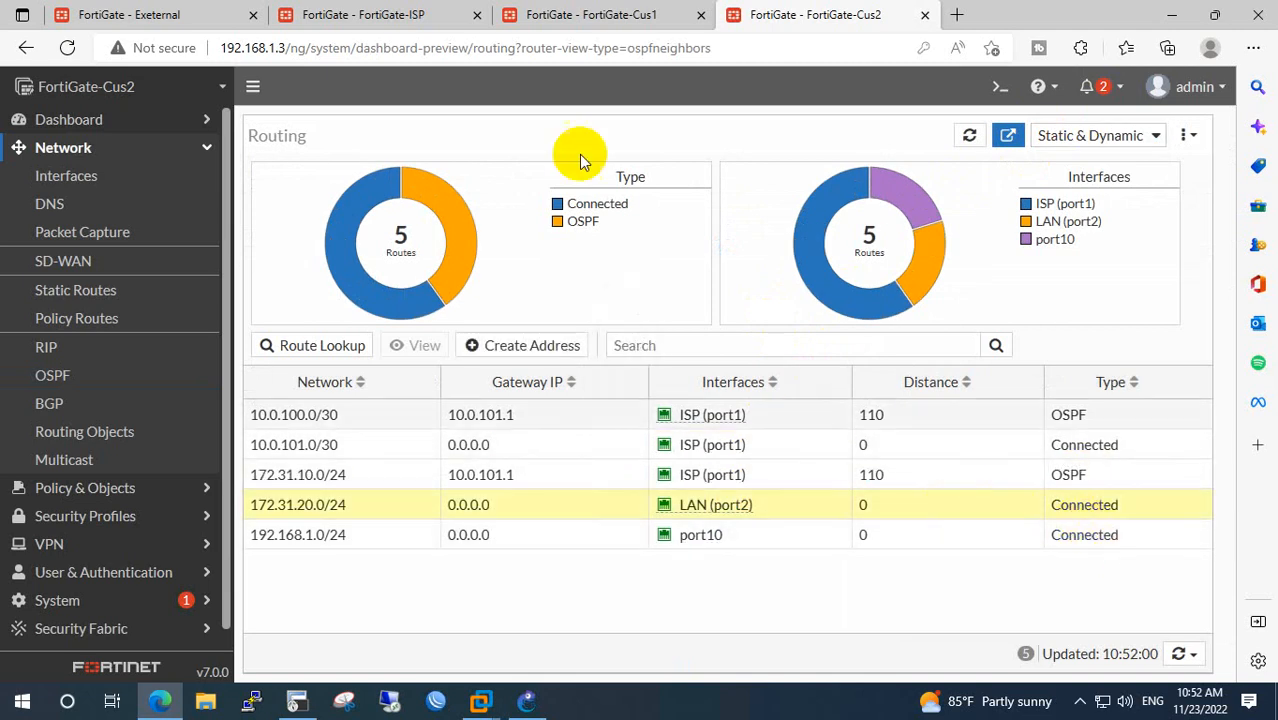
In the FortiGate-ISP OSPF settings, enable Redistribute Static, set Inject default route to Always, and apply the changes.
click(383, 12)
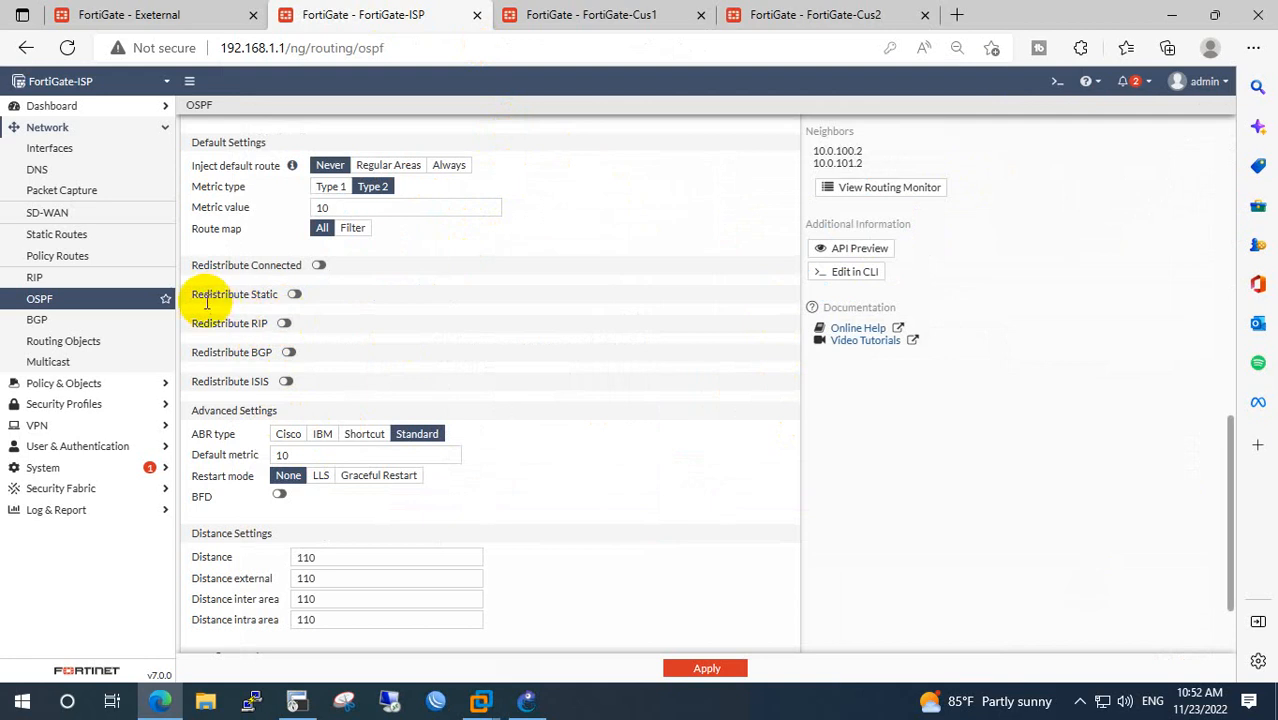
click(295, 295)
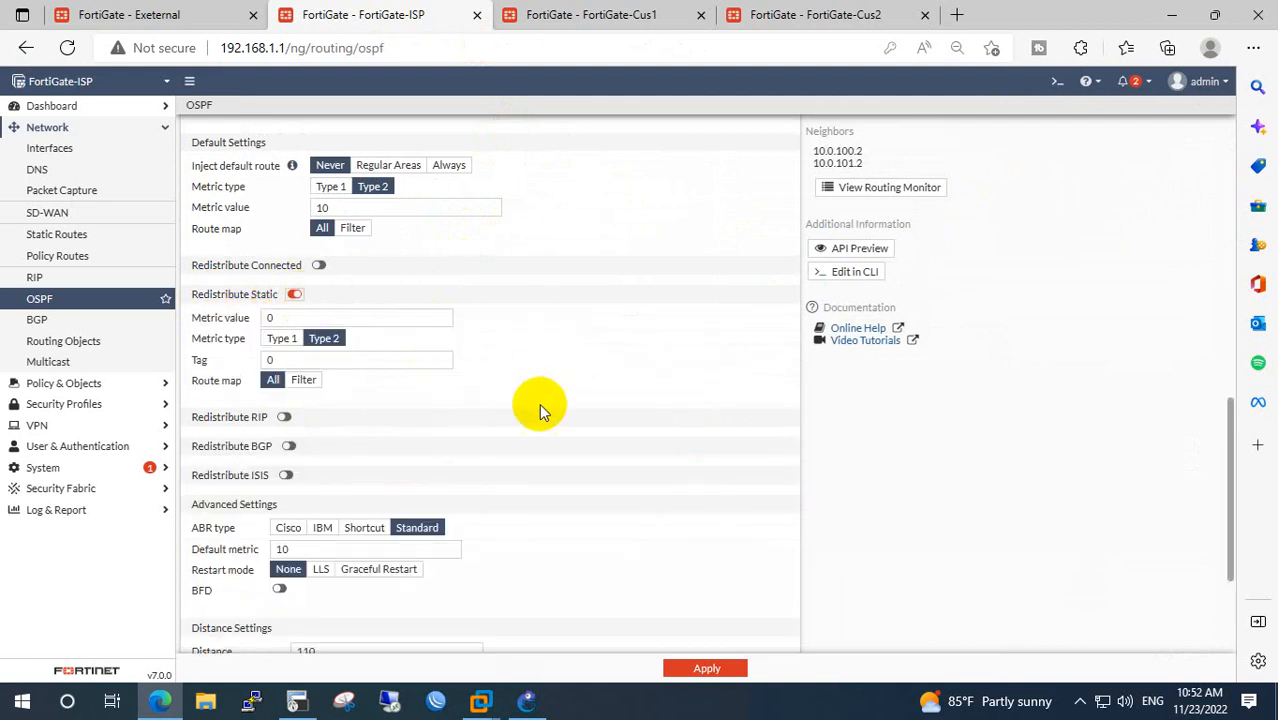
scroll(443, 271, up, 2)
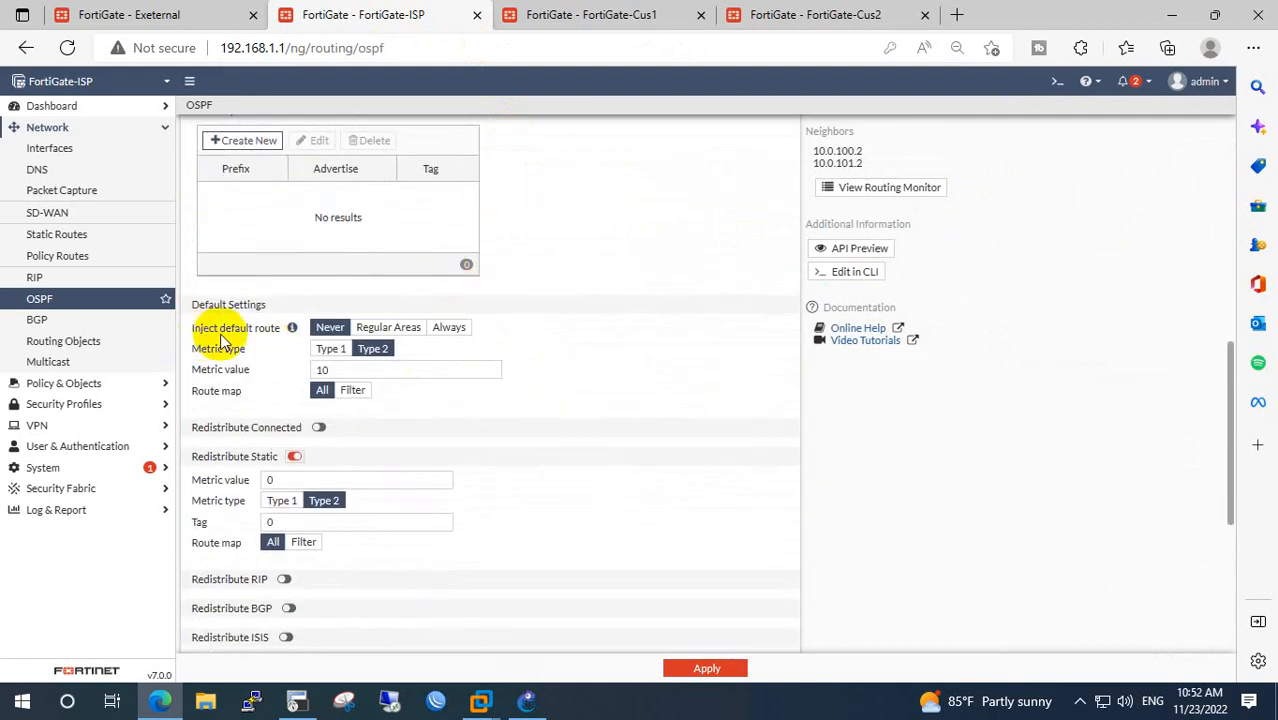
click(448, 327)
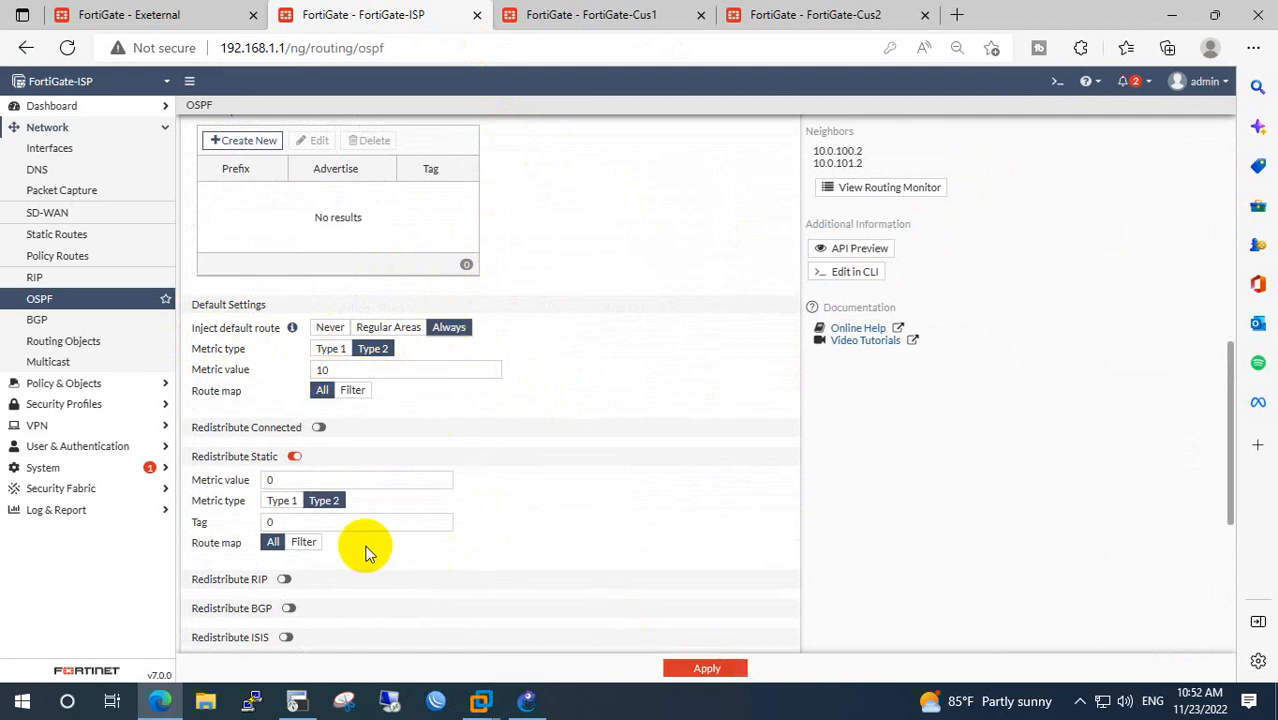
scroll(370, 545, down, 2)
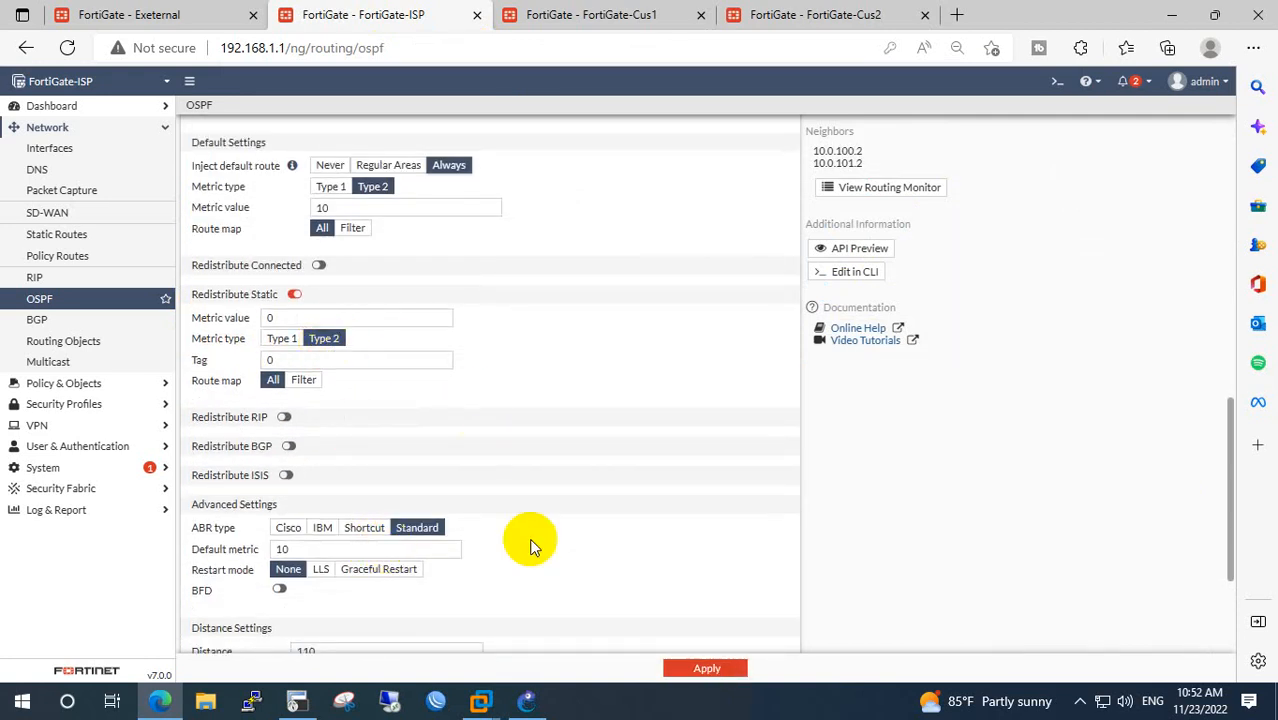
click(706, 668)
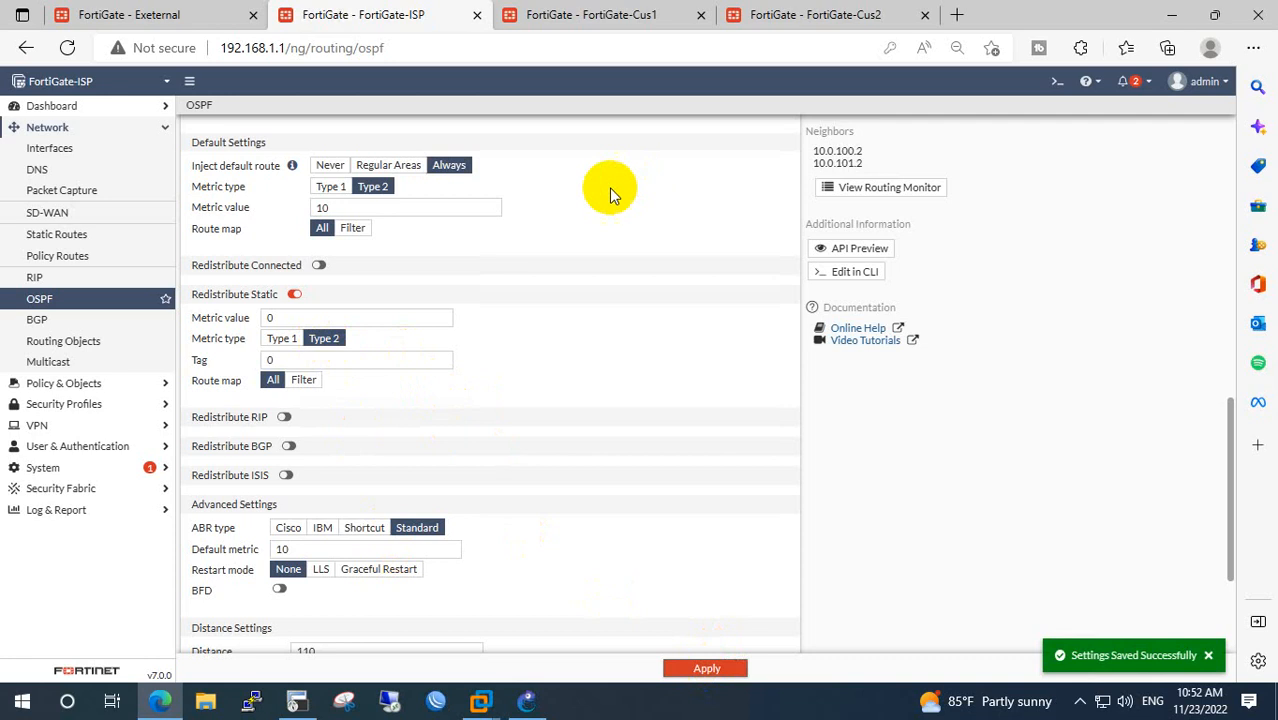
Refresh the FortiGate-Cus1 routing monitor repeatedly and examine the 0.0.0.0/0 route and its gateway.
click(588, 16)
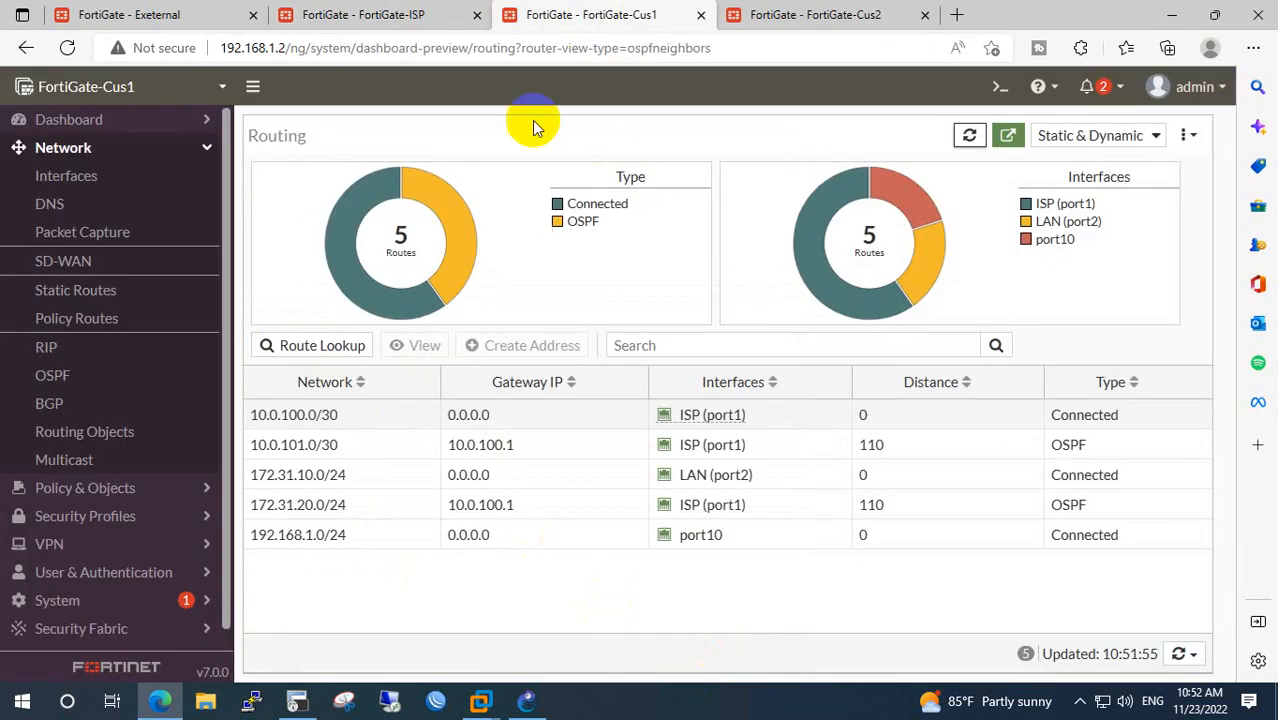
click(969, 138)
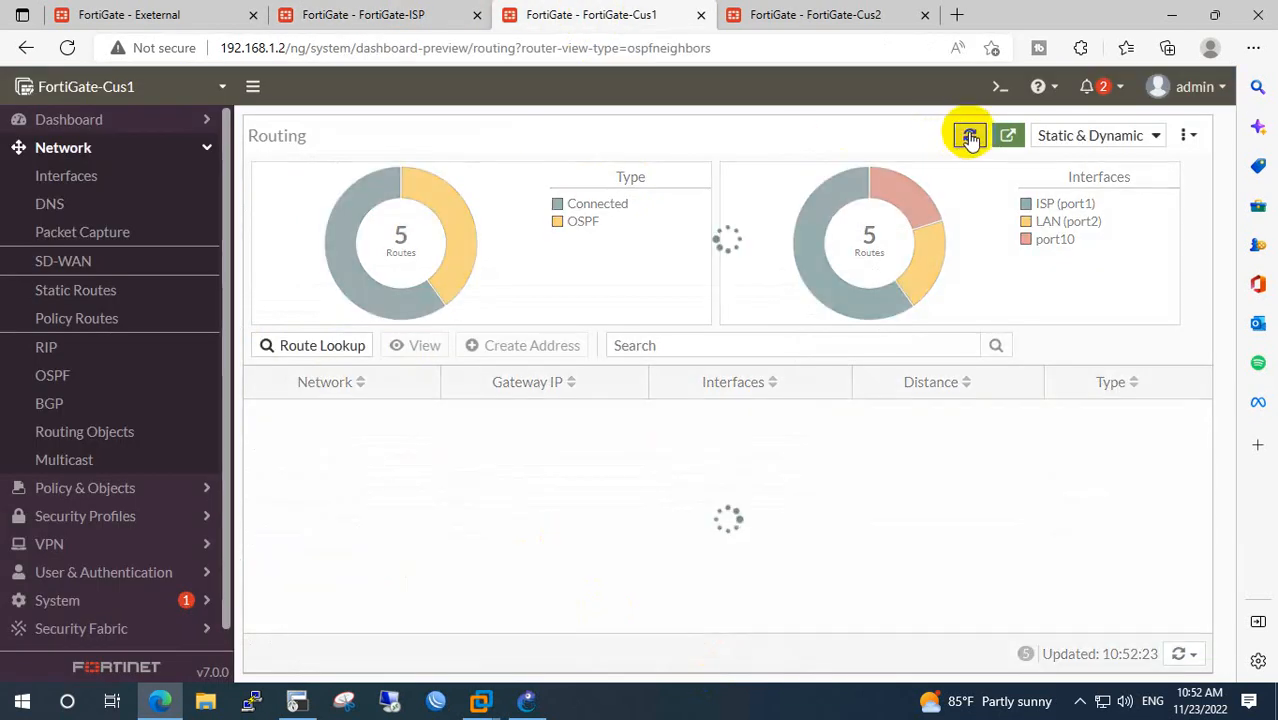
click(969, 138)
click(969, 138)
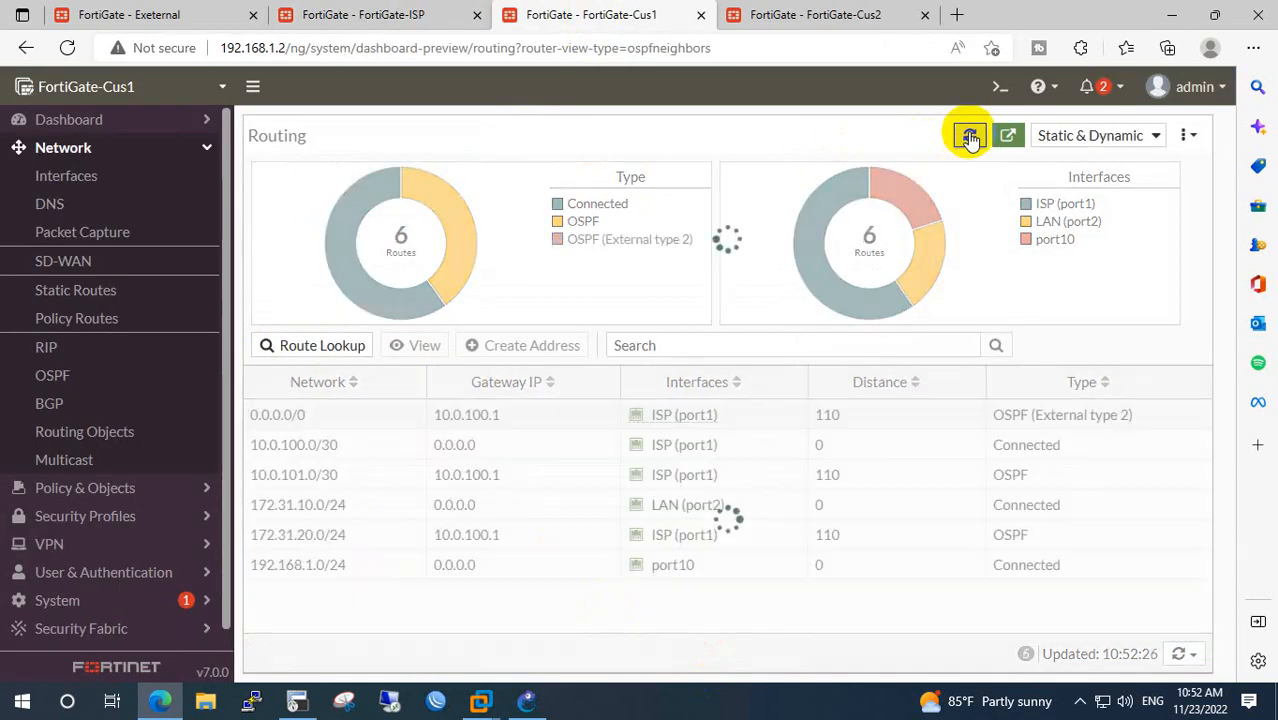
click(969, 138)
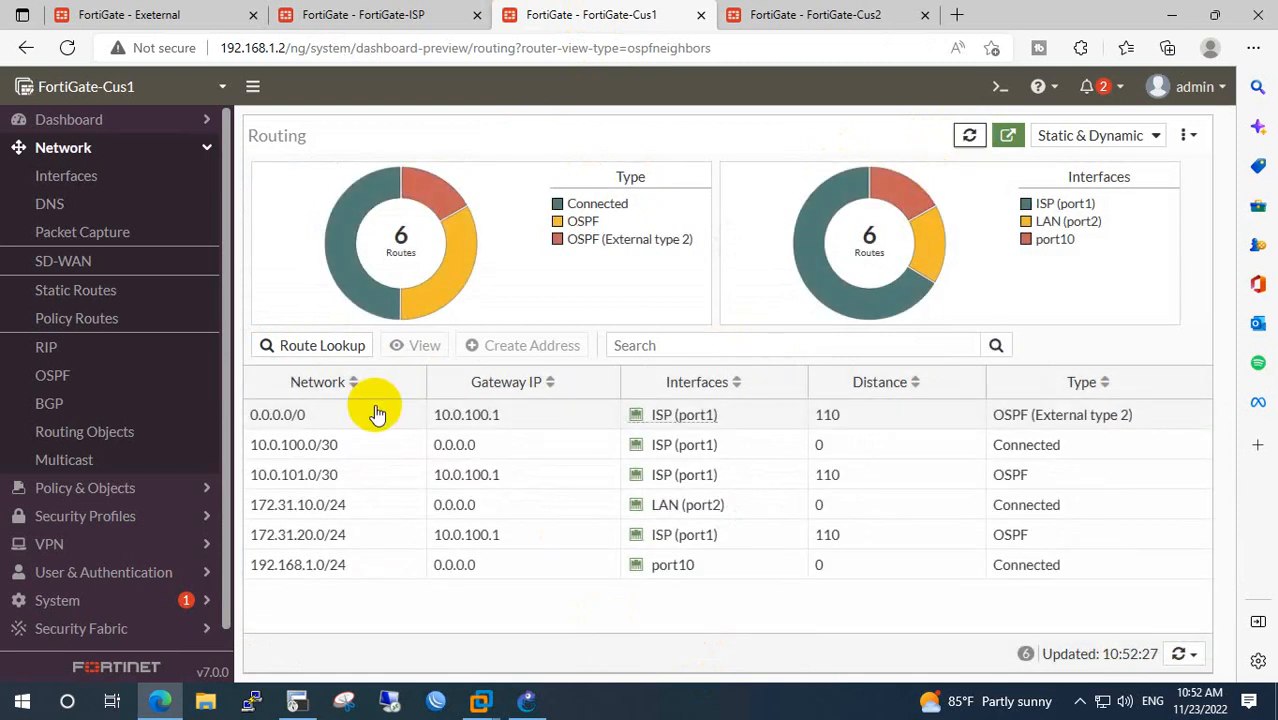
drag(512, 419, 272, 424)
click(354, 417)
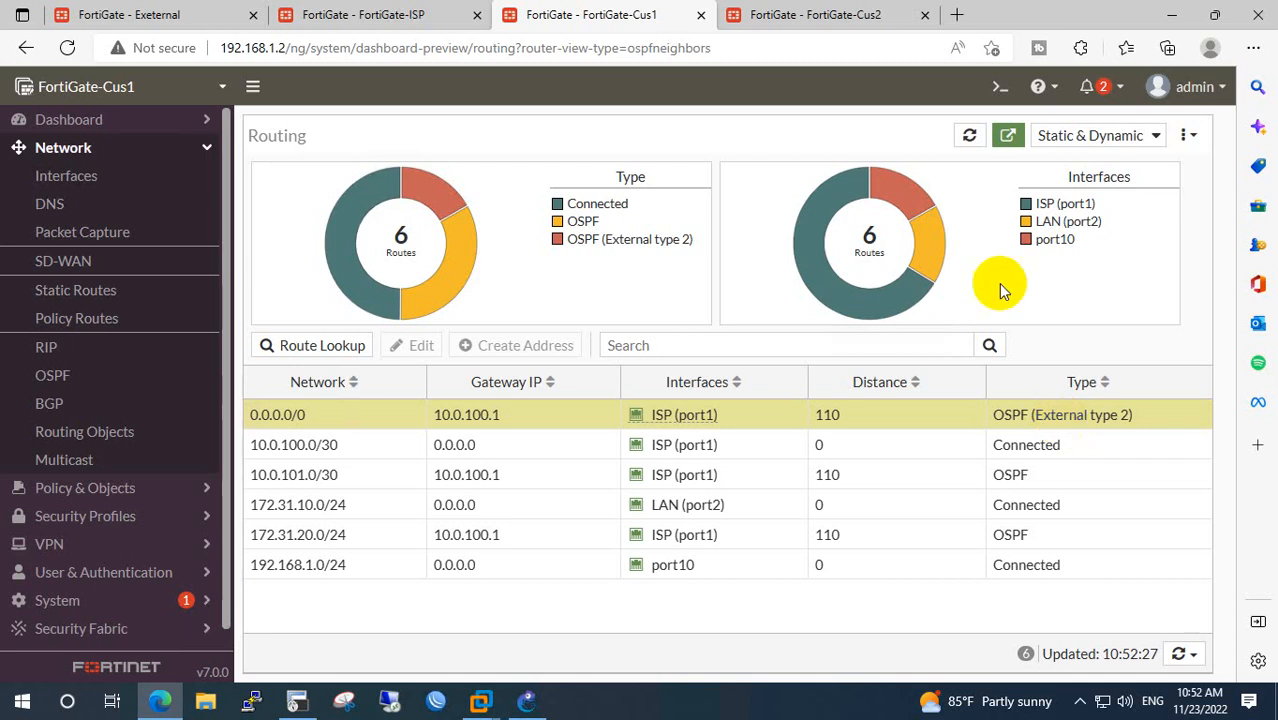
Refresh the Static & Dynamic routes in the FortiGate-Cus2 routing monitor.
click(800, 15)
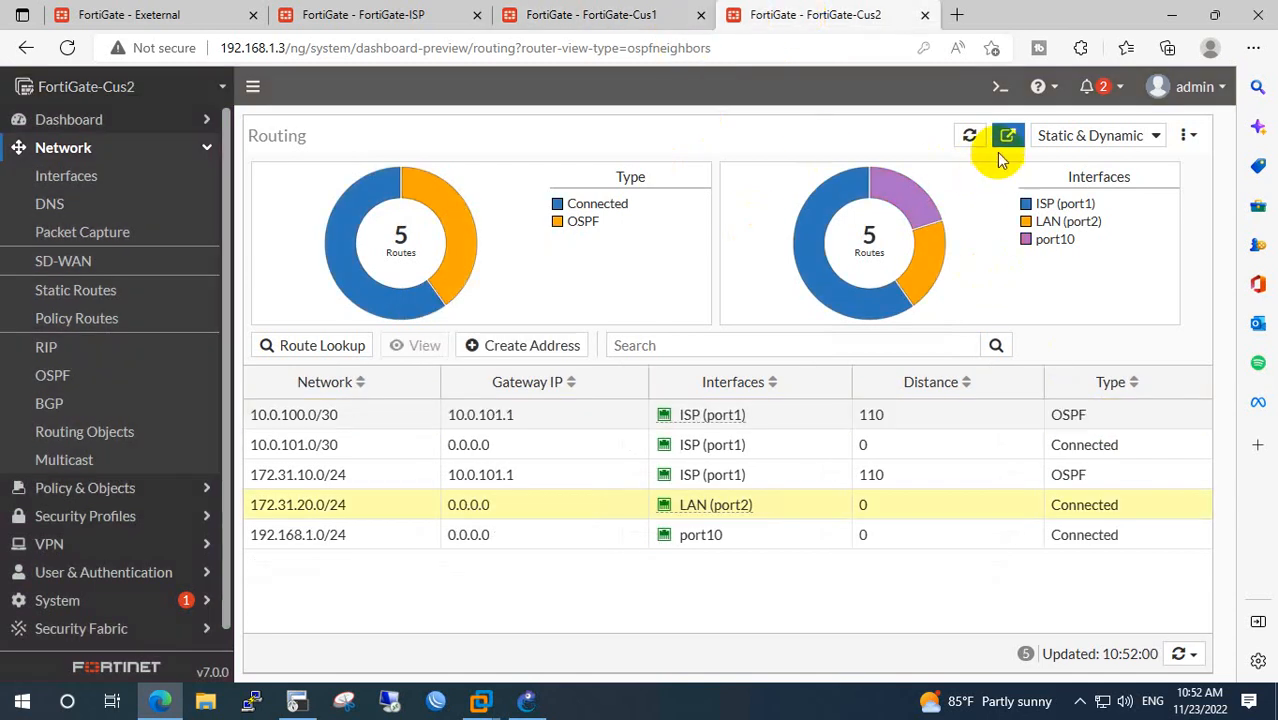
click(969, 137)
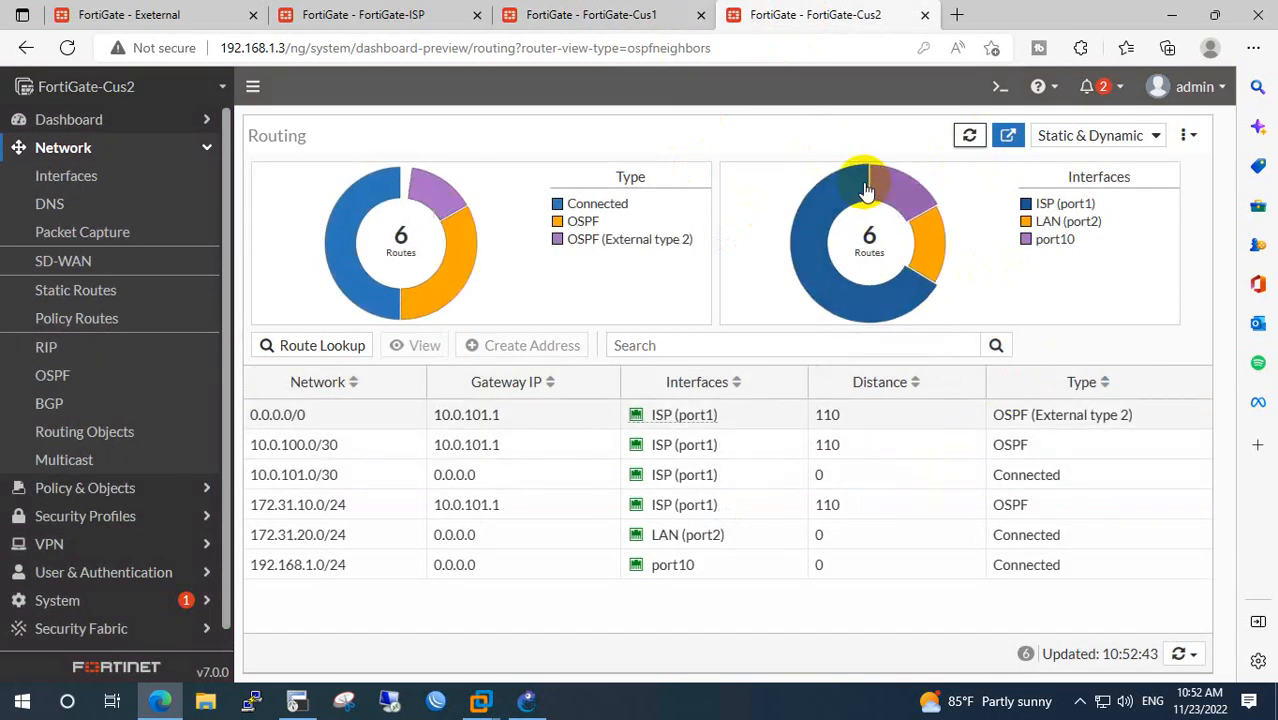
Ping 8.8.8.8 from the FortiGate-Cus1 CLI console with execute ping.
click(580, 15)
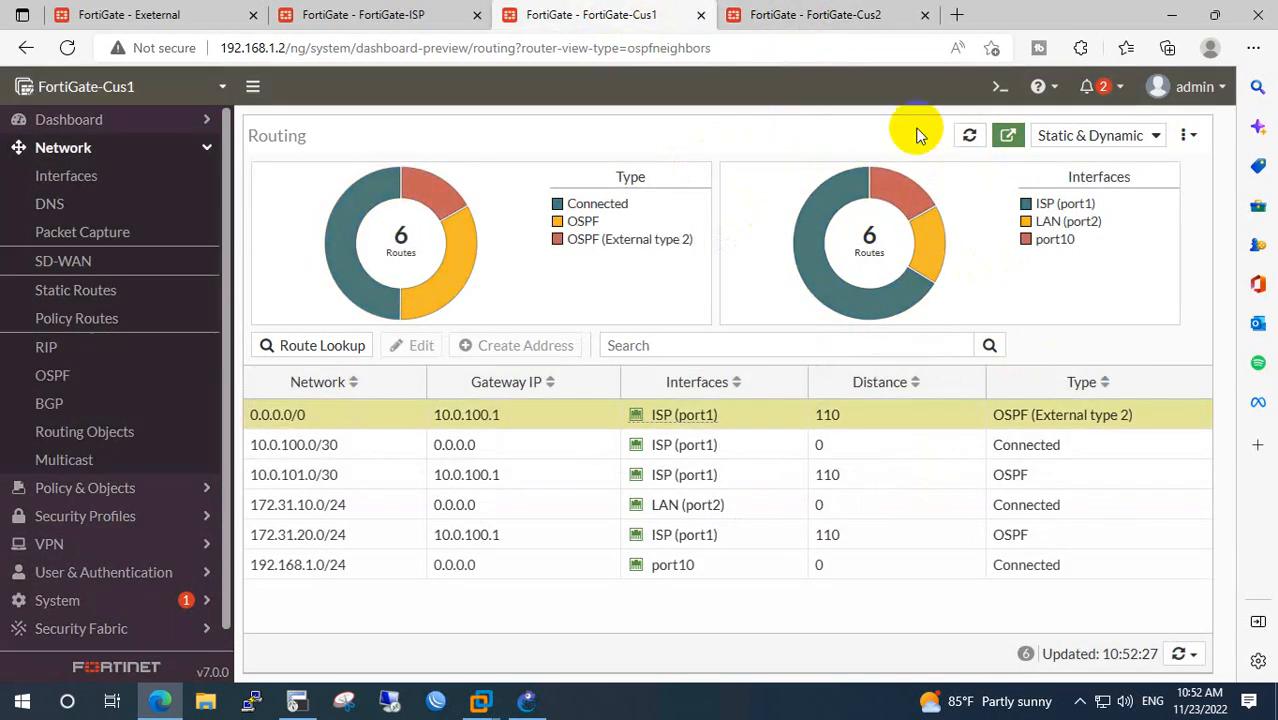
click(1008, 94)
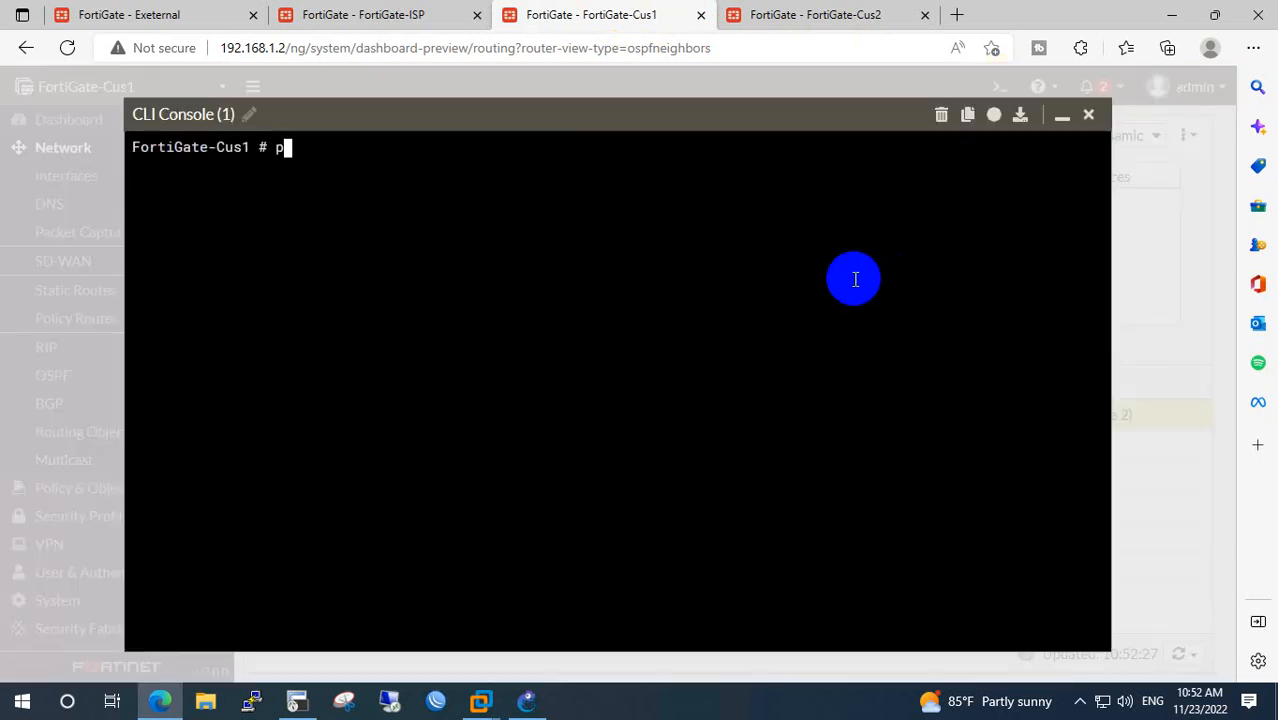
text(pi)
key(BackSpace)
key(BackSpace)
text(execute ping 8)
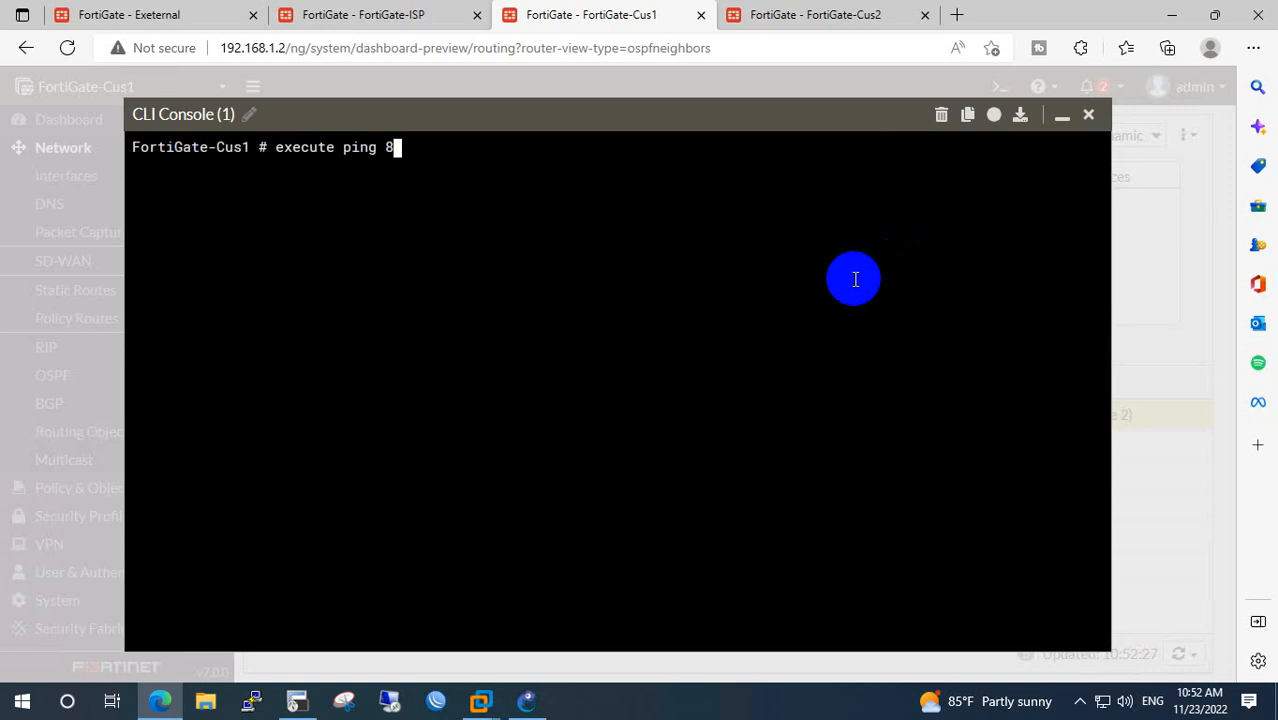
text(.8.8.8)
key(Return)
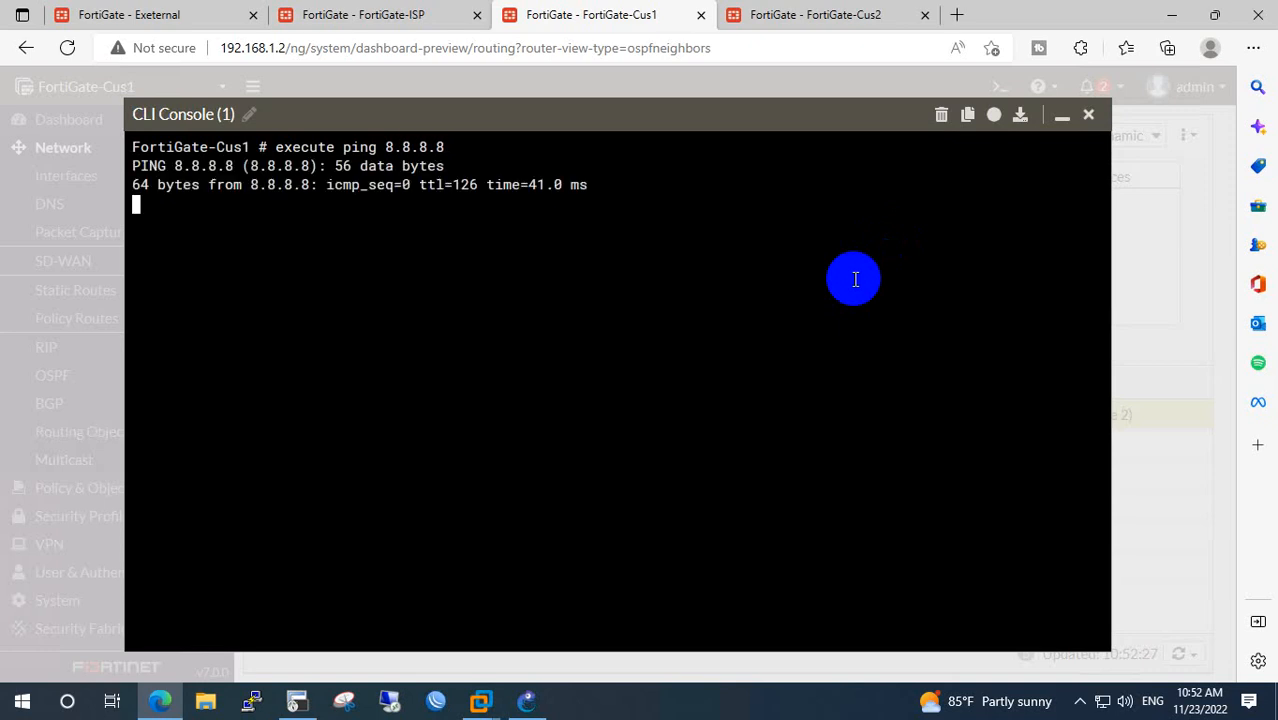
Run execute ping 8.8.8.8 in the FortiGate-Cus2 CLI console and close that console.
click(820, 15)
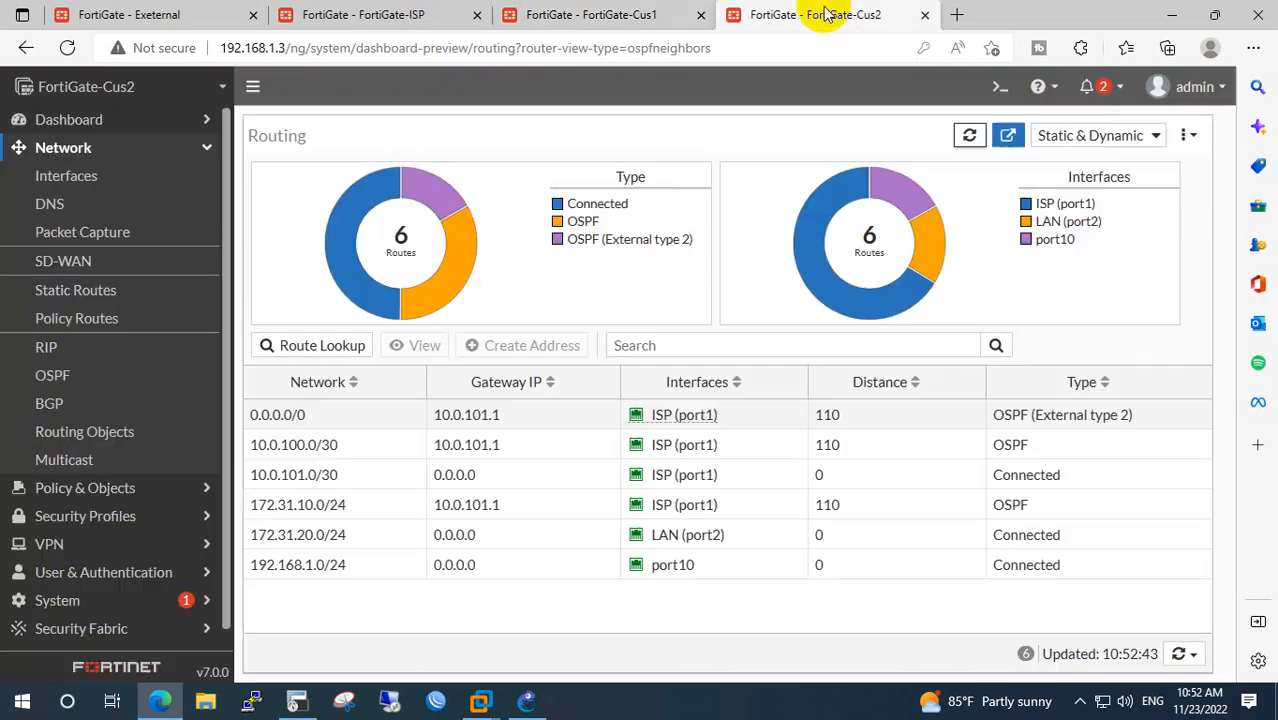
click(1012, 88)
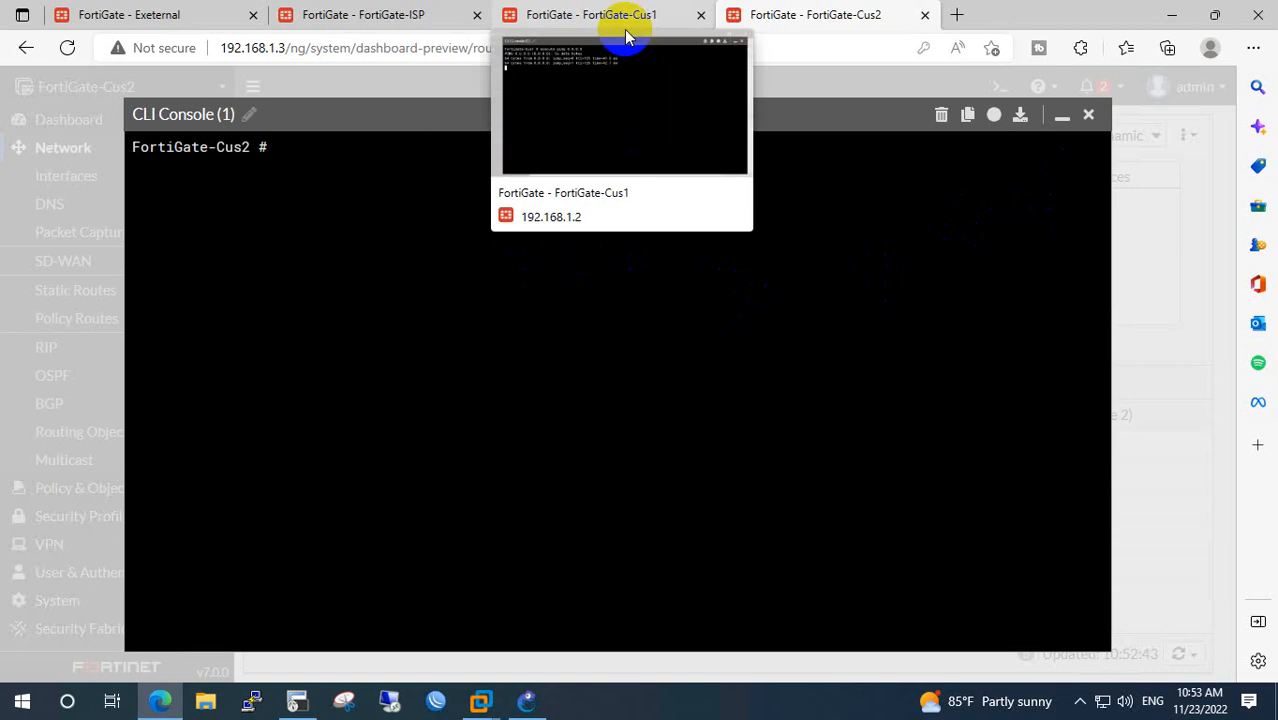
click(594, 203)
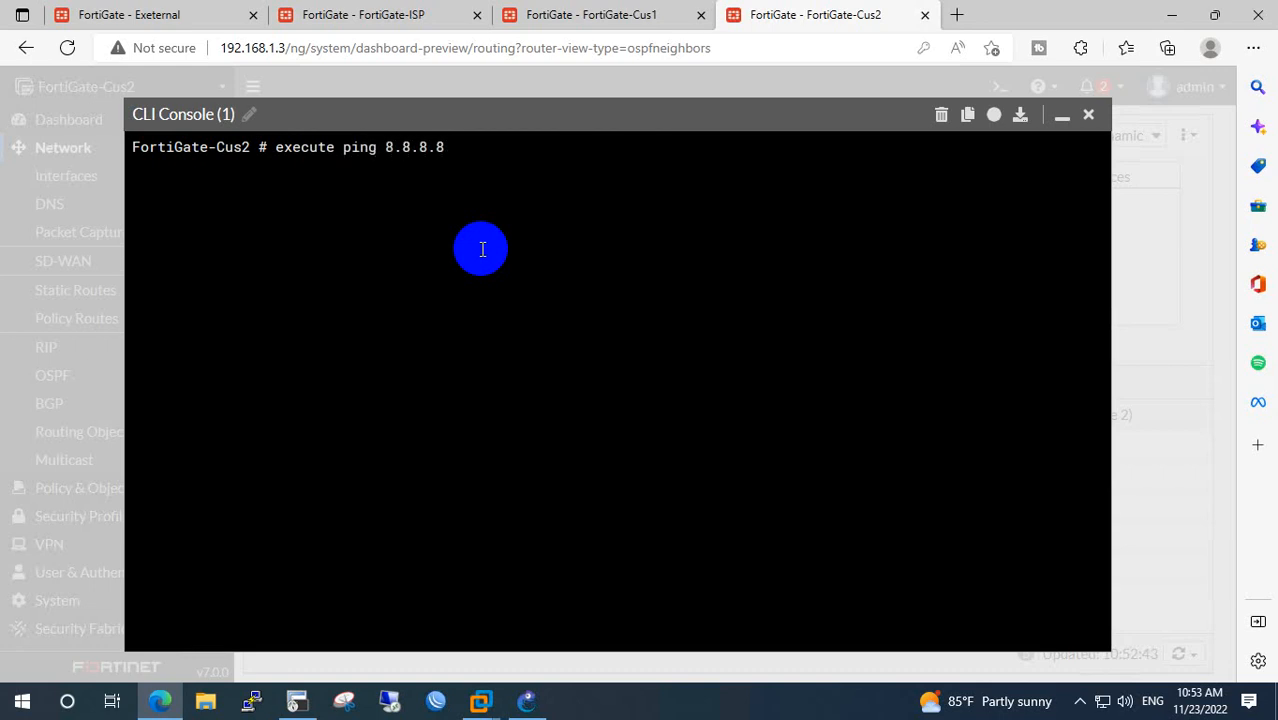
key(Return)
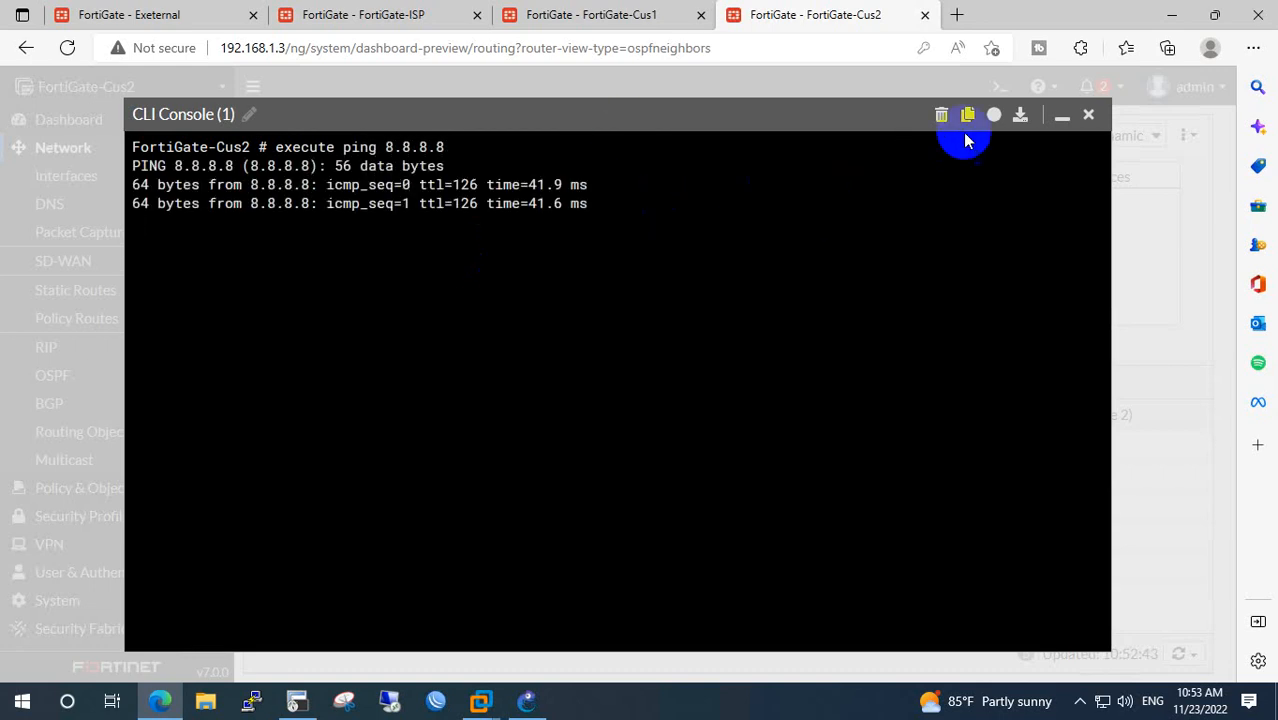
click(1088, 114)
Examine the ping statistics in the FortiGate-Cus1 CLI console and return to the FortiGate-Cus2 page.
click(612, 20)
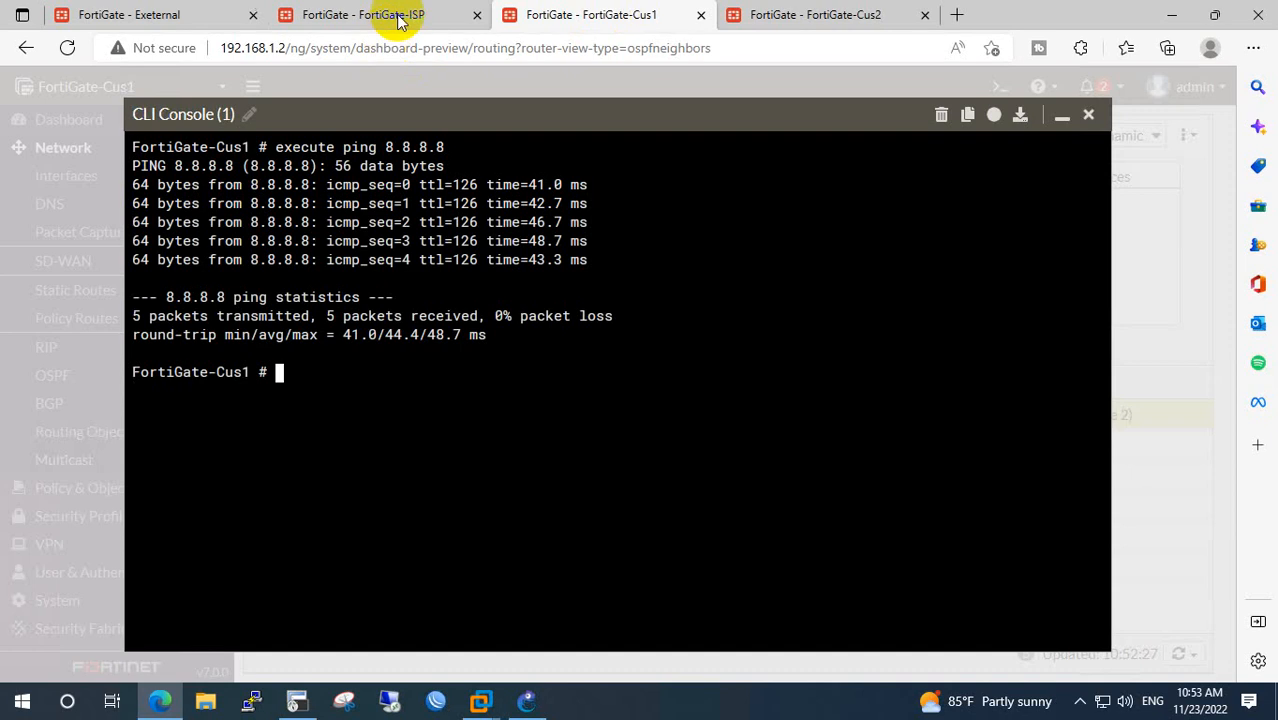
click(305, 14)
click(600, 16)
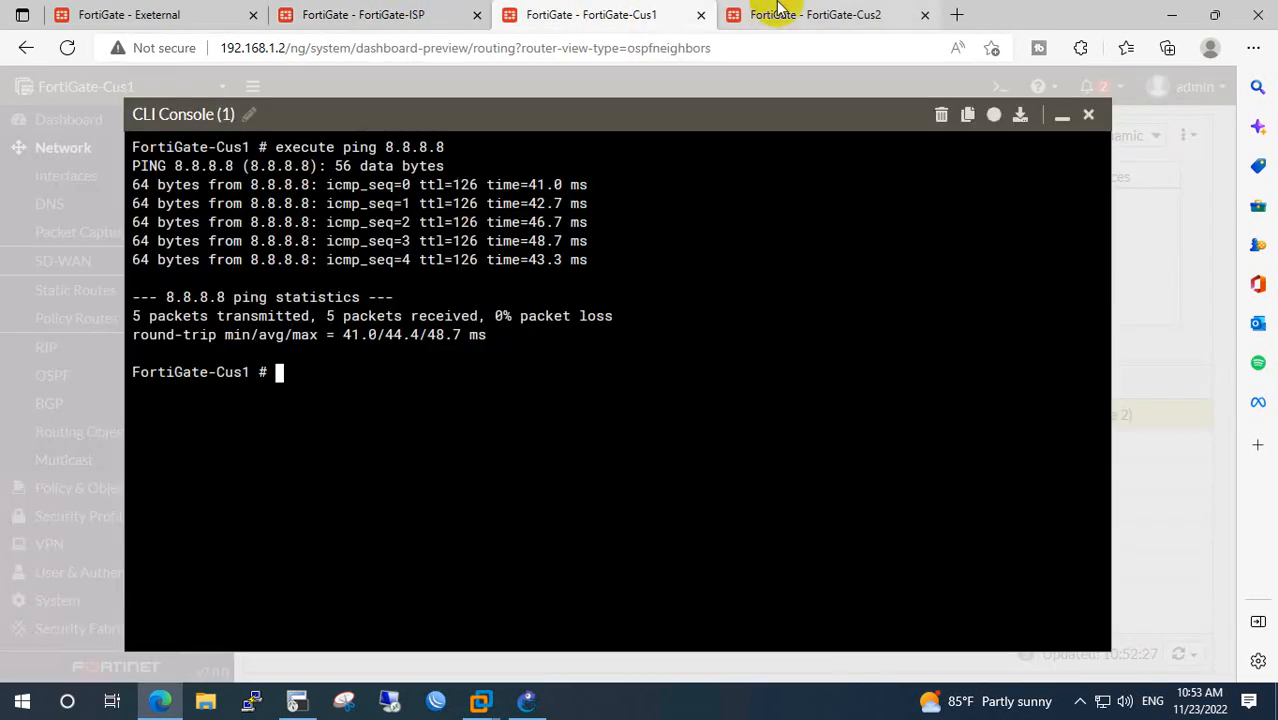
click(805, 15)
Close the PC5 session in SecureCRT, then minimize SecureCRT and the browser to reveal the GNS3 topology.
click(297, 701)
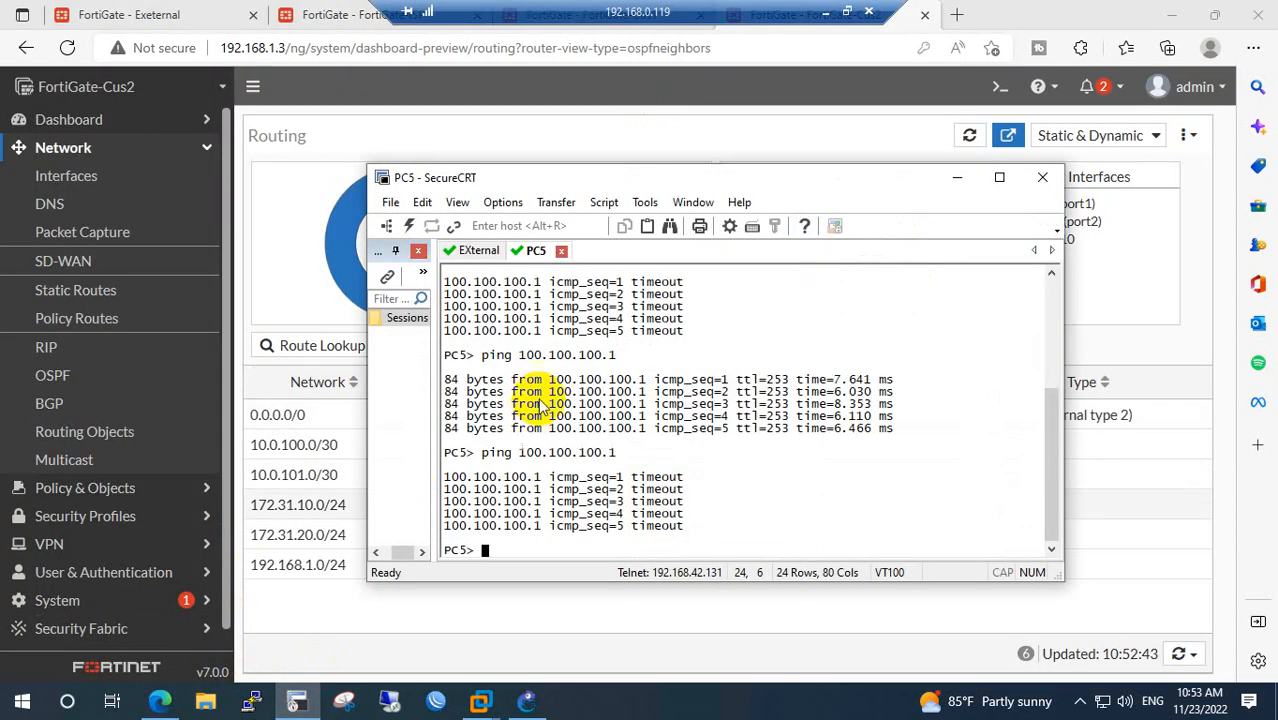
click(561, 250)
click(720, 422)
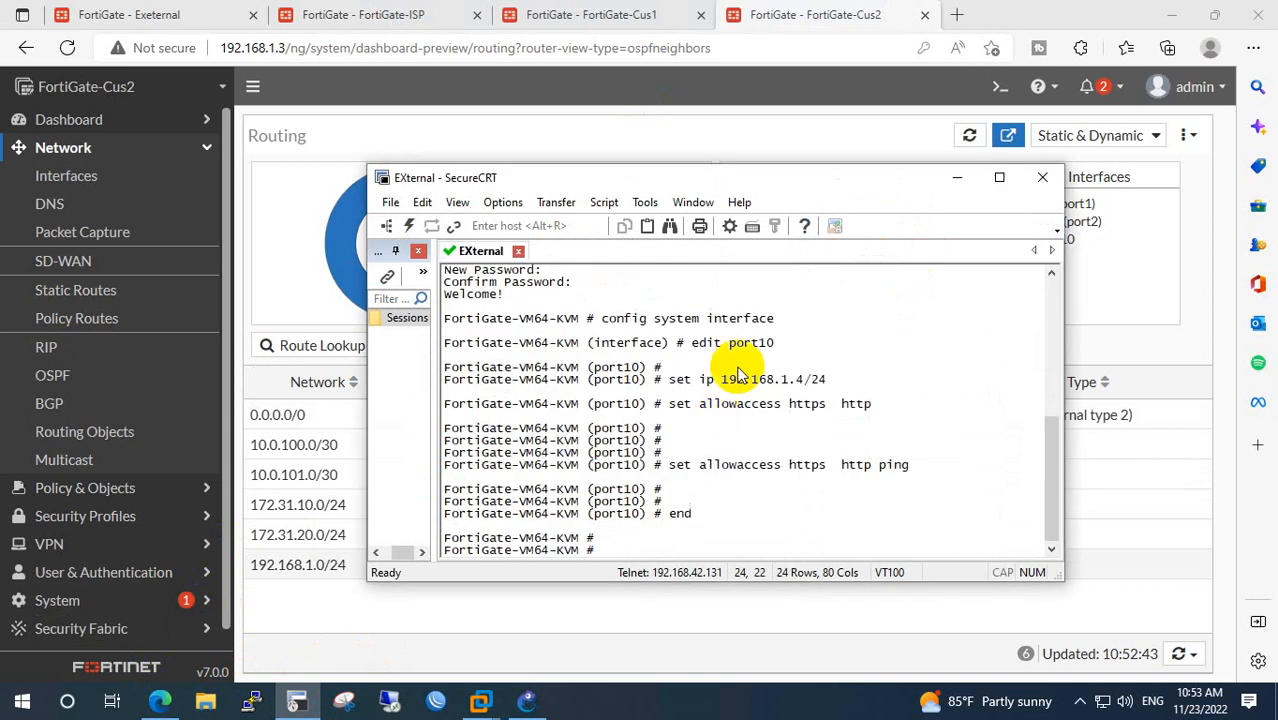
click(957, 177)
click(1171, 14)
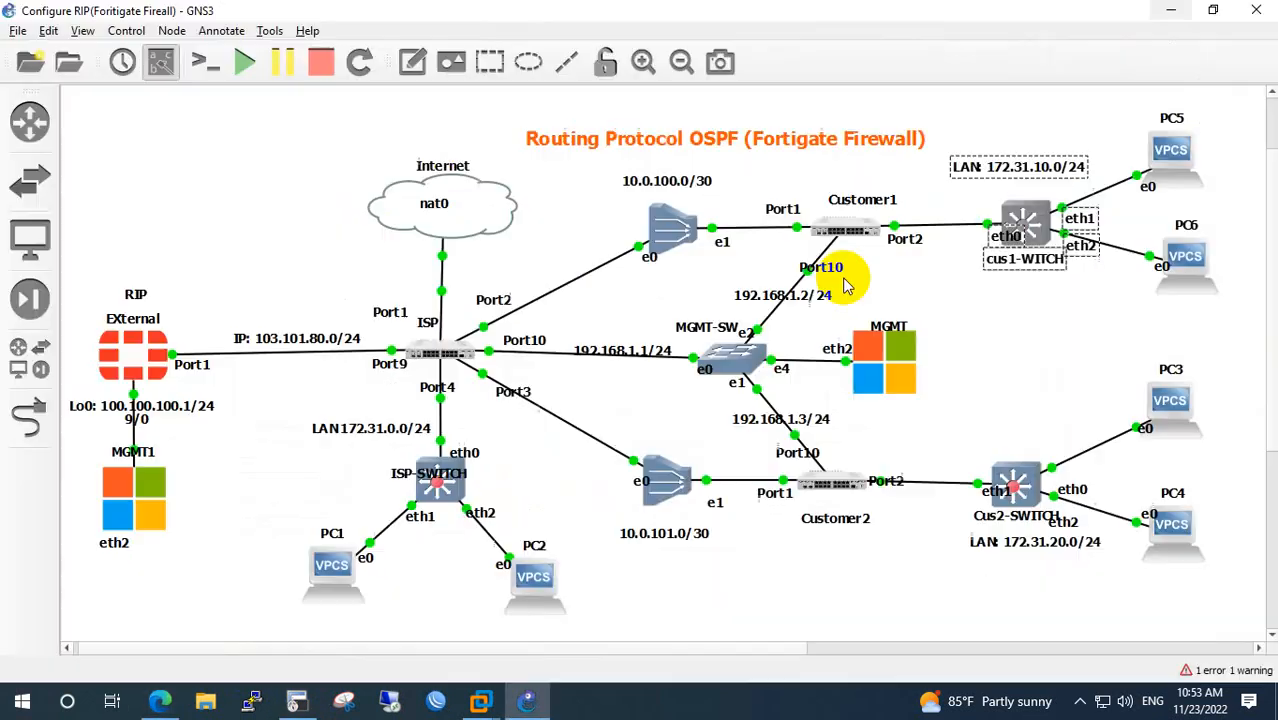
Open the consoles of PC5 and PC3 from the GNS3 topology and request a DHCP address on each with ip dh.
double_click(1165, 145)
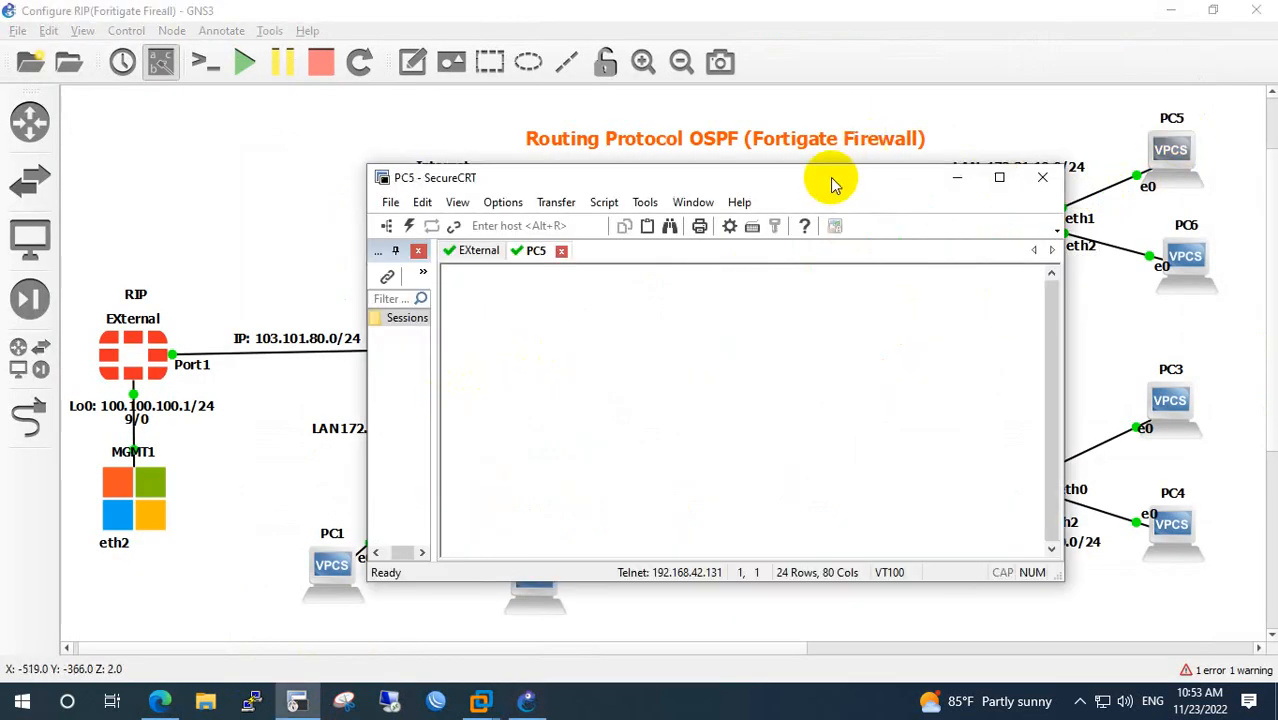
double_click(1170, 388)
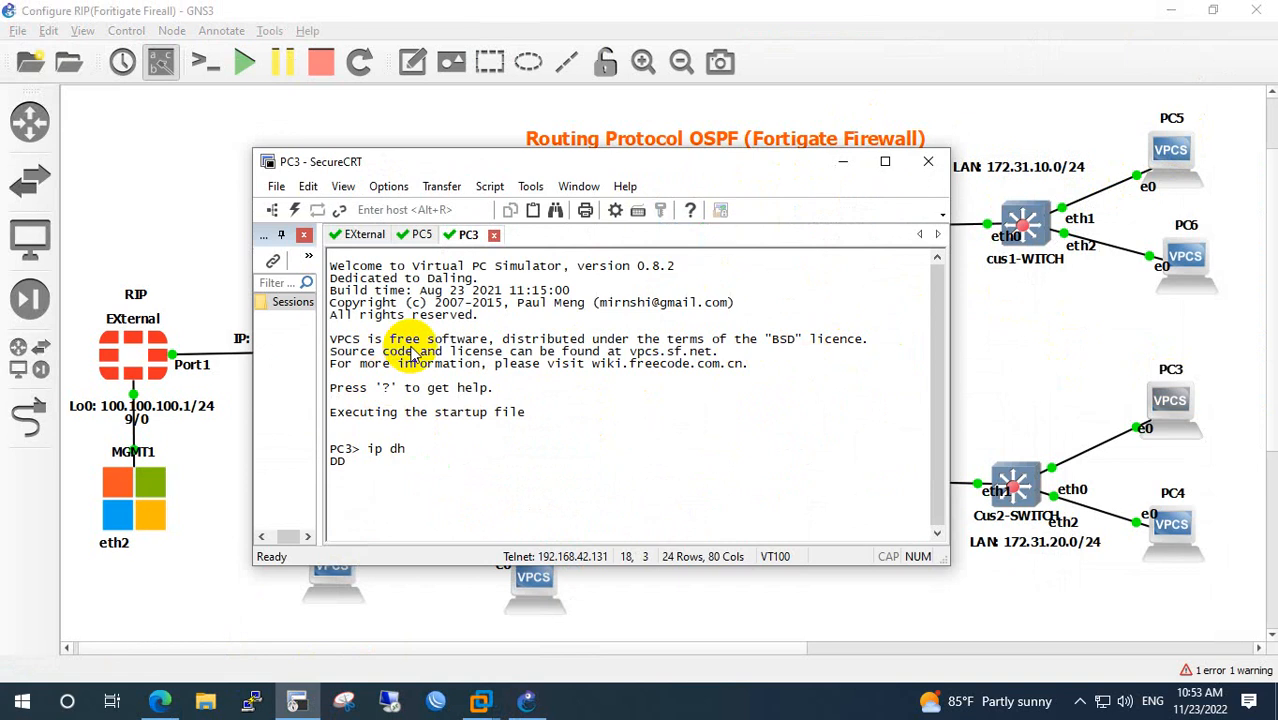
click(418, 234)
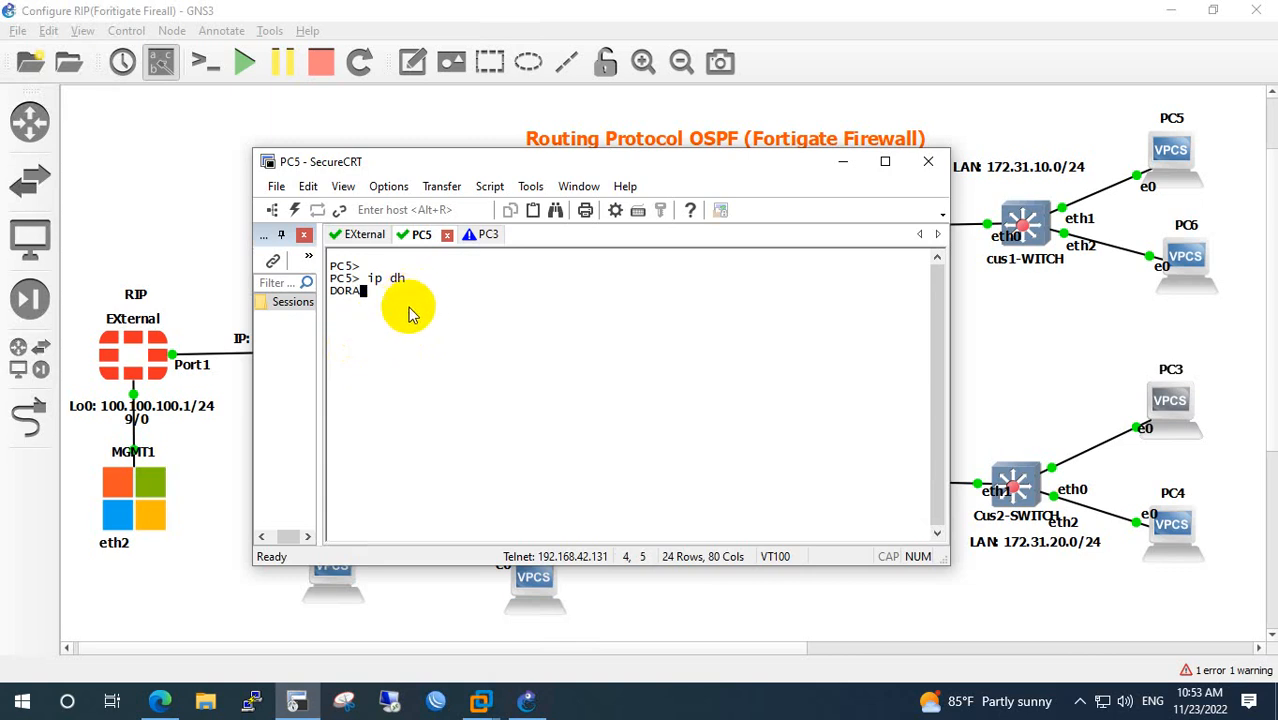
drag(471, 291, 427, 291)
click(478, 240)
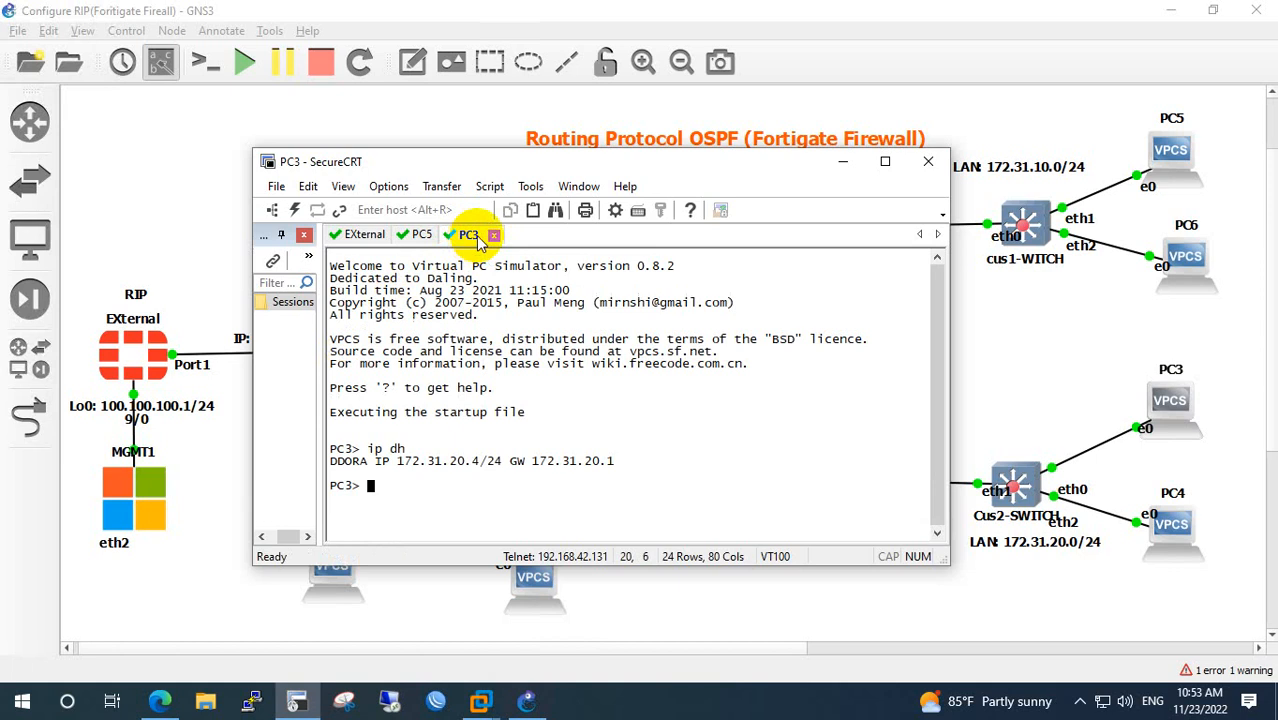
drag(485, 464, 400, 464)
click(527, 439)
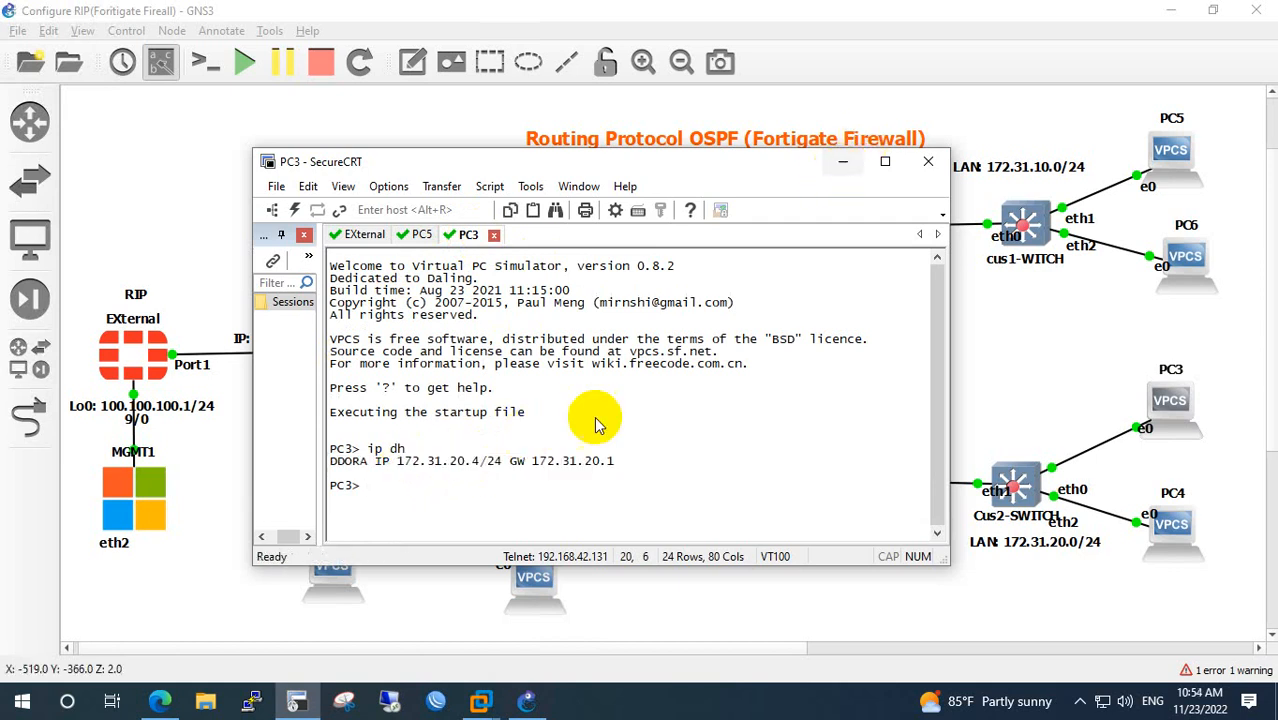
Ping 8.8.8.8 from PC5 and from PC3, and minimize SecureCRT.
click(421, 236)
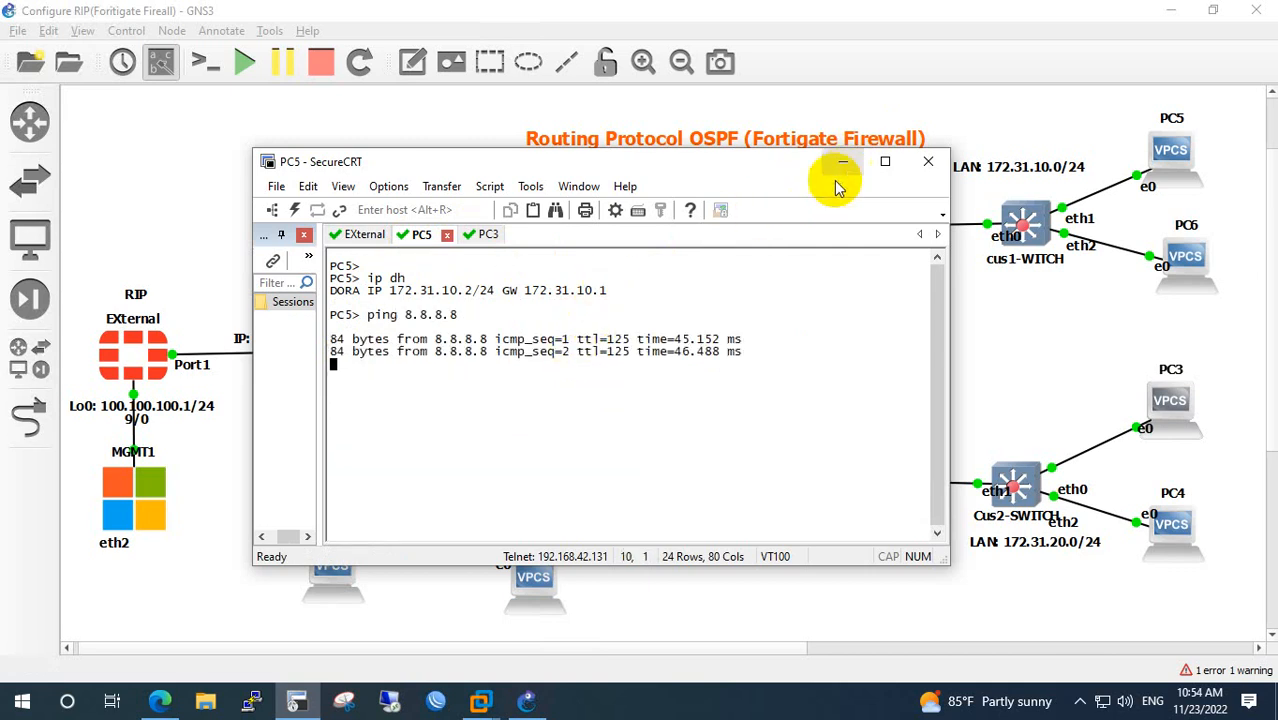
click(475, 236)
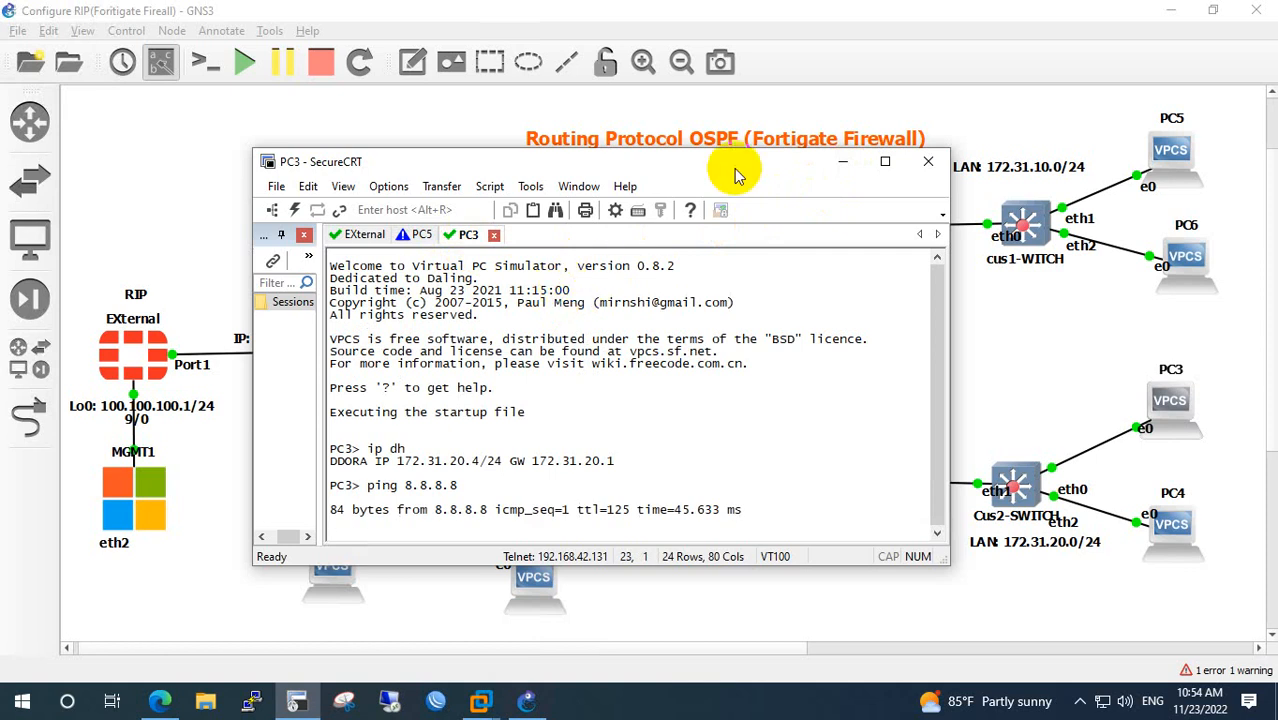
click(842, 161)
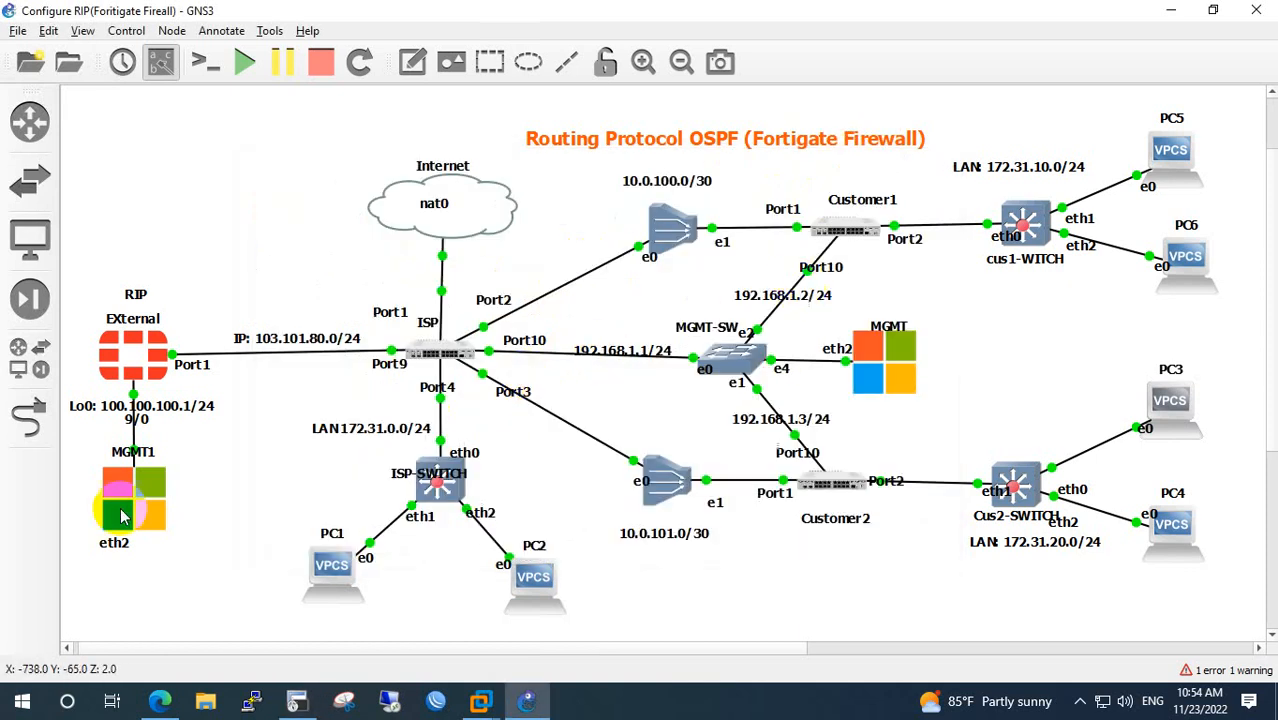
In the browser, close the FortiGate-Cus1 CLI console and disable its internet access firewall policy.
click(160, 700)
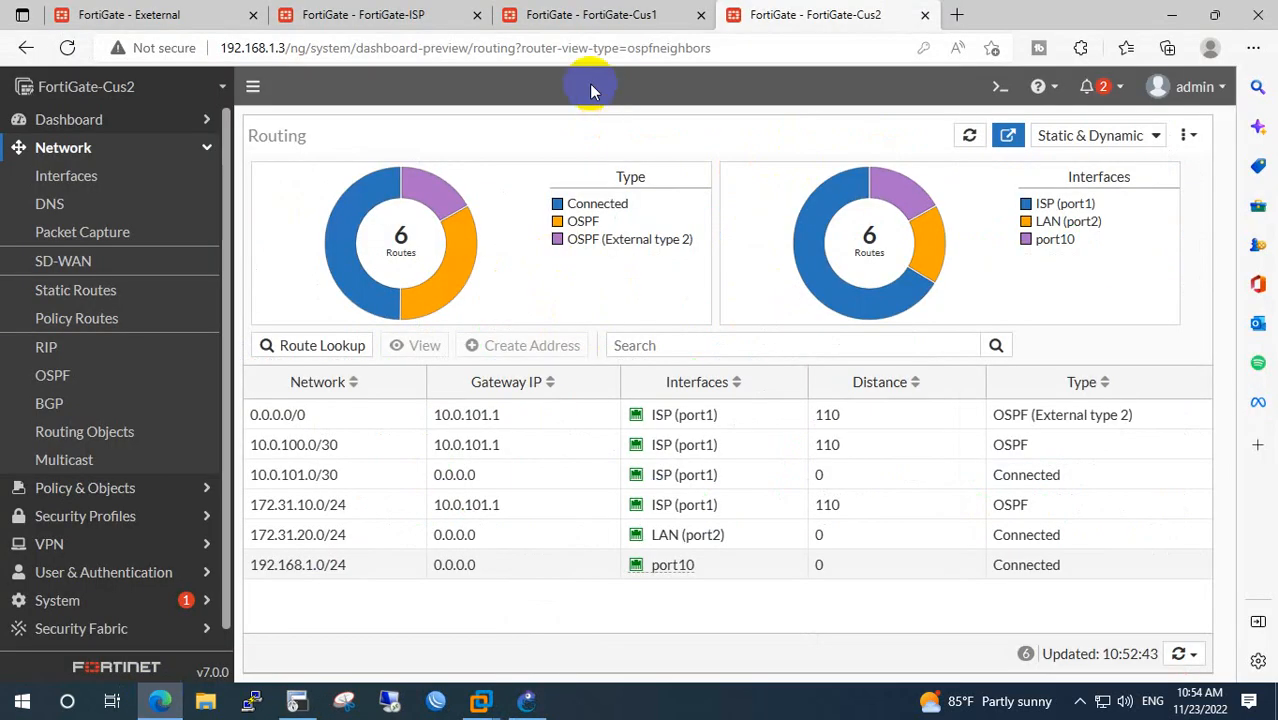
click(612, 20)
click(1097, 116)
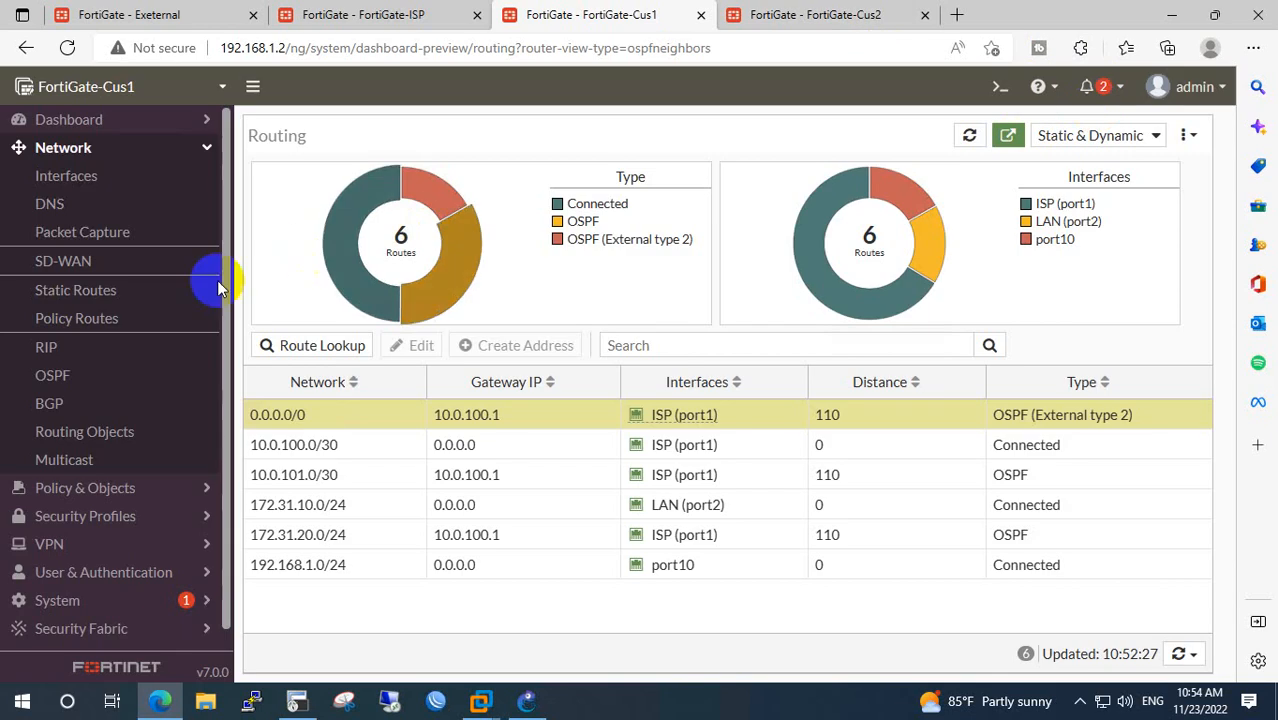
click(100, 488)
click(156, 203)
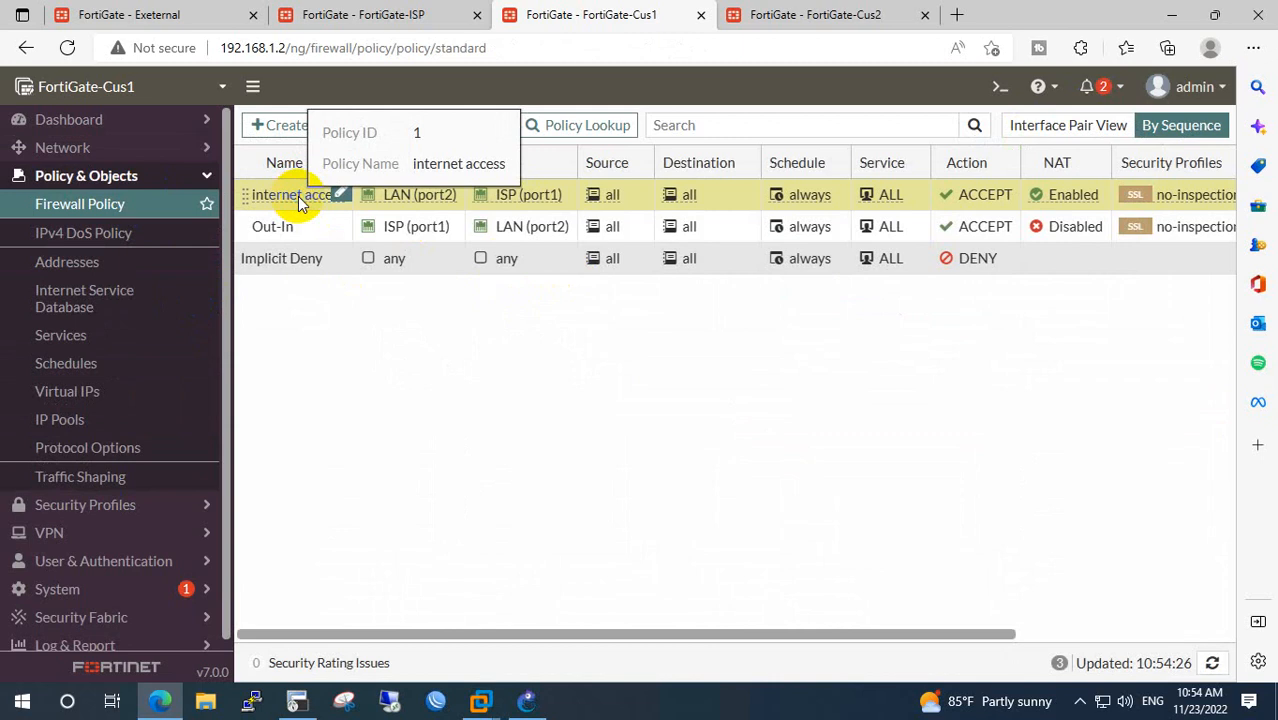
right_click(297, 200)
mouse_move(399, 245)
click(513, 269)
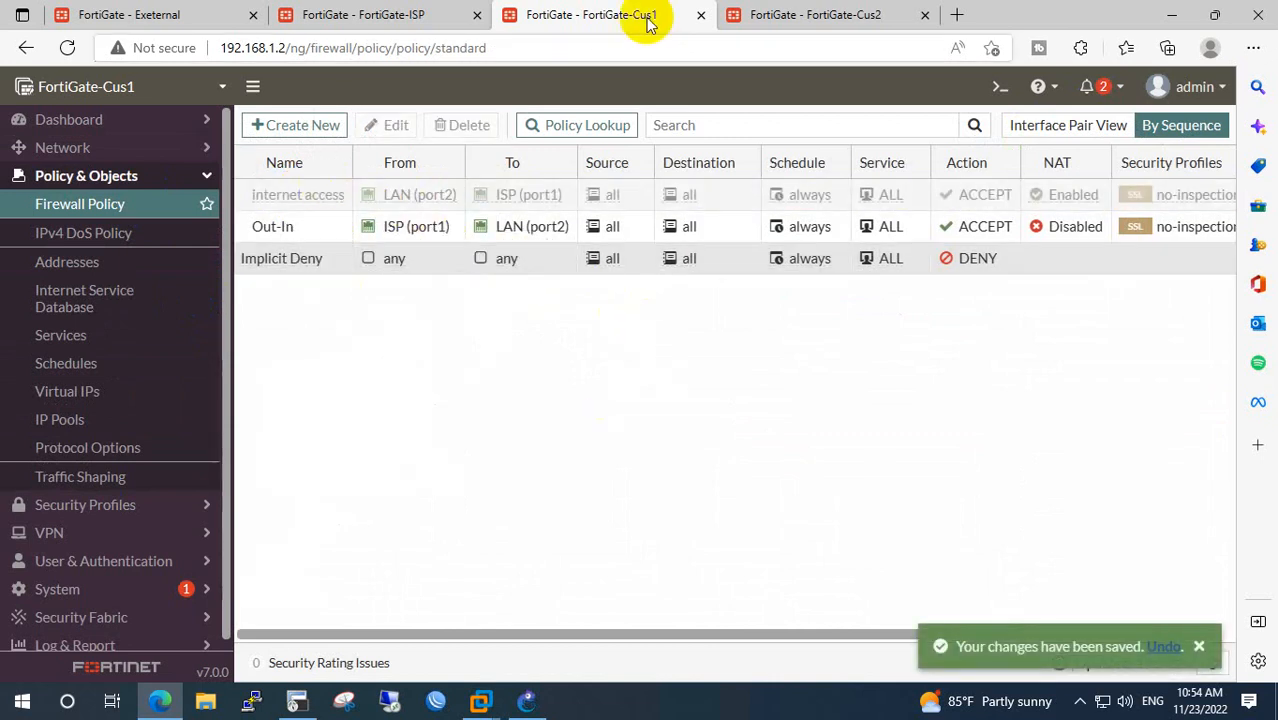
Switch to SecureCRT and ping 8.8.8.8 from PC5 with the internet access policy disabled.
click(298, 700)
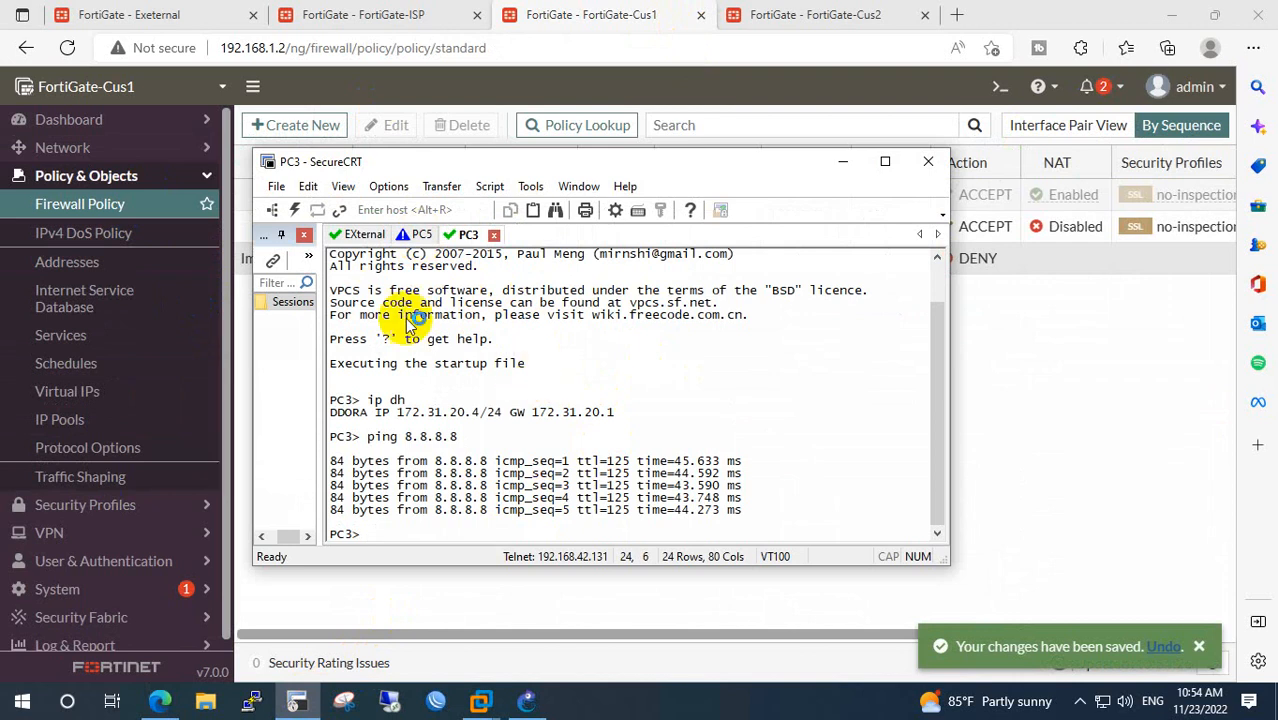
click(421, 234)
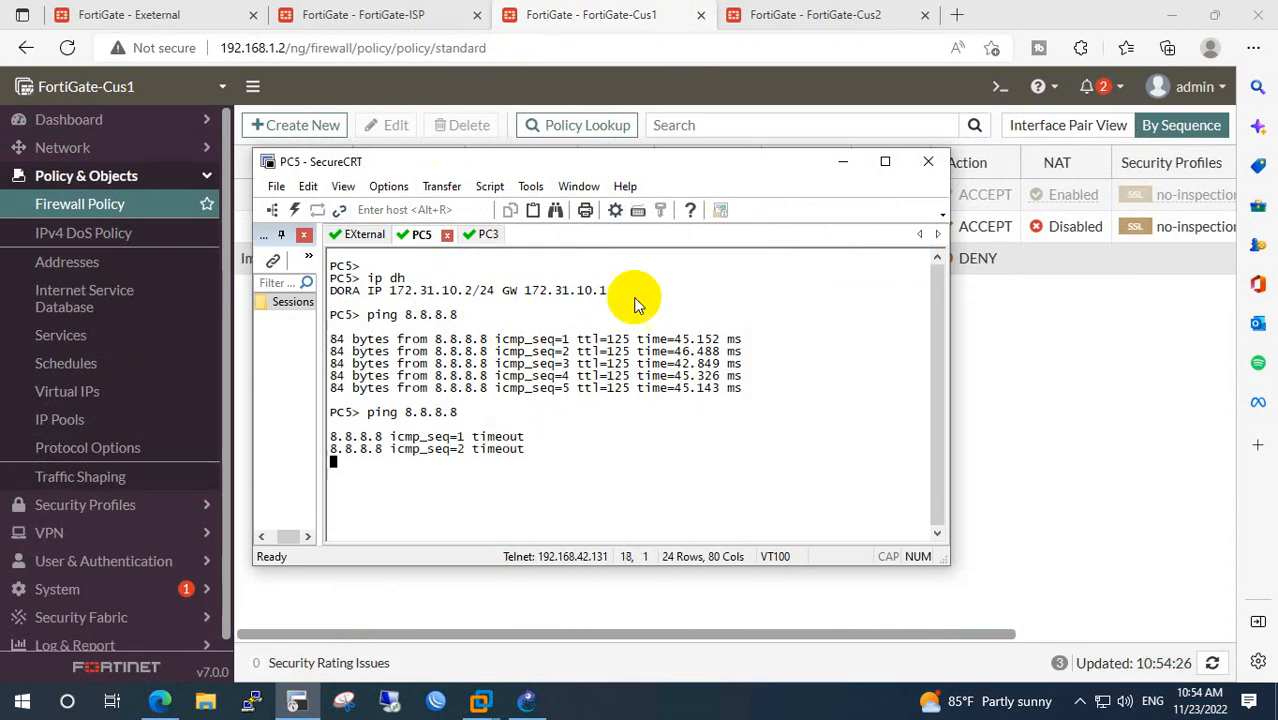
Return to the browser and re-enable the internet access firewall policy on FortiGate-Cus1.
click(1065, 365)
right_click(305, 199)
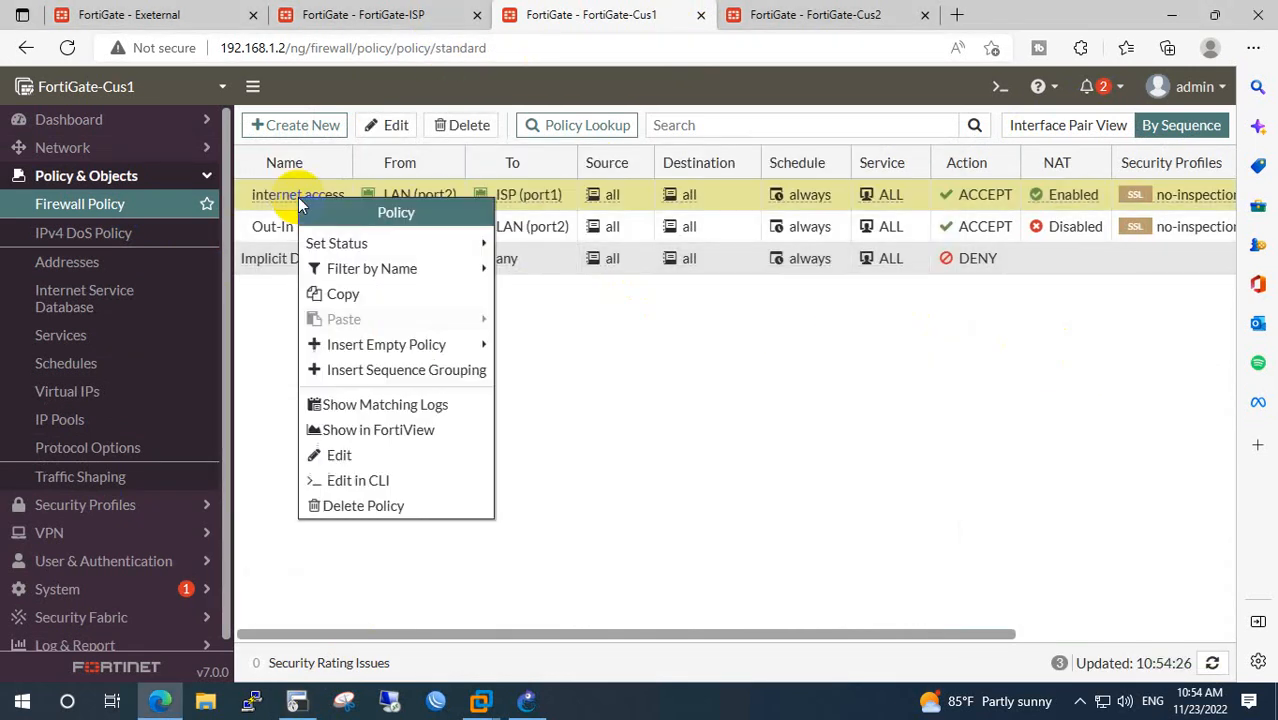
mouse_move(357, 247)
click(520, 244)
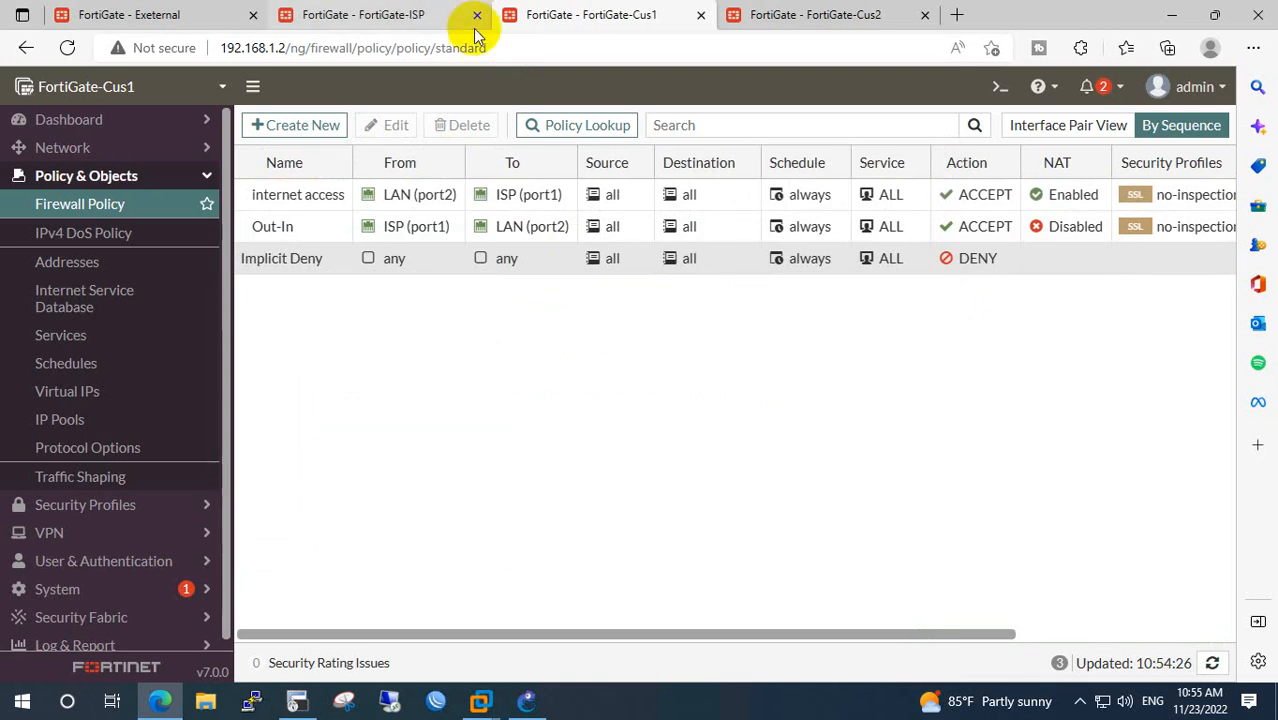
Switch to FortiGate-ISP and apply its OSPF configuration.
click(414, 15)
scroll(566, 369, up, 2)
scroll(566, 369, up, 3)
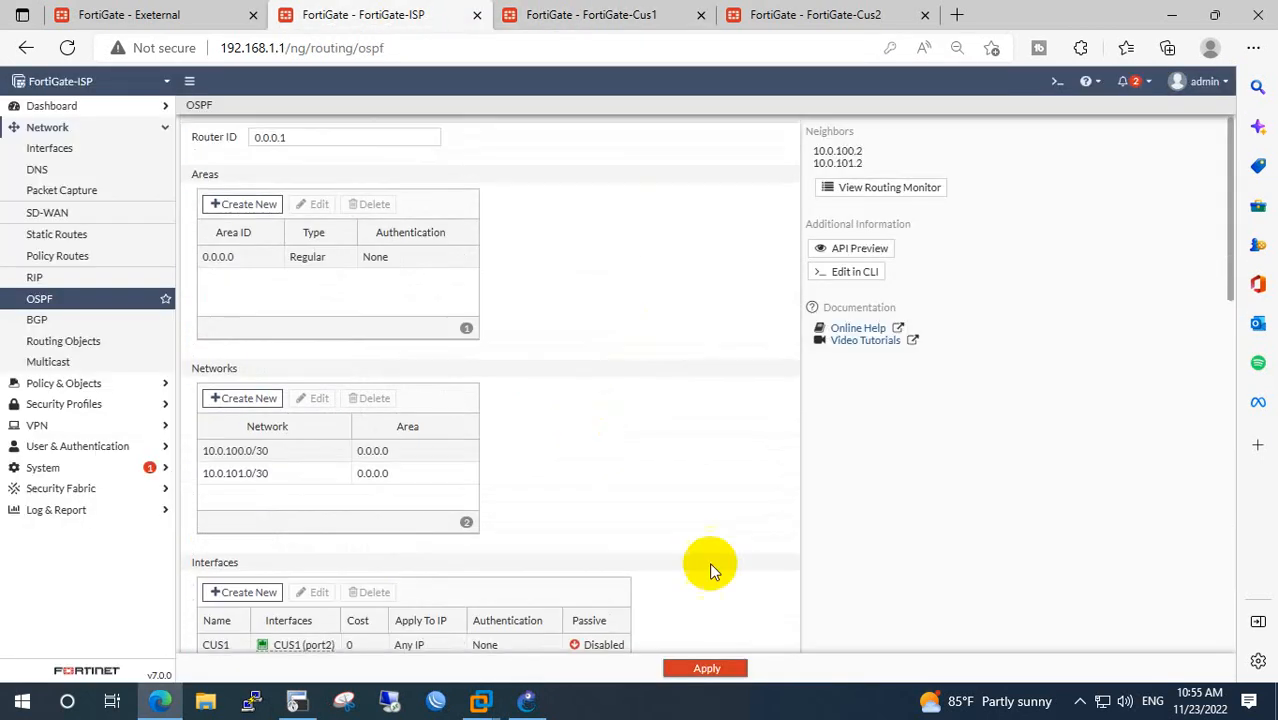
click(707, 668)
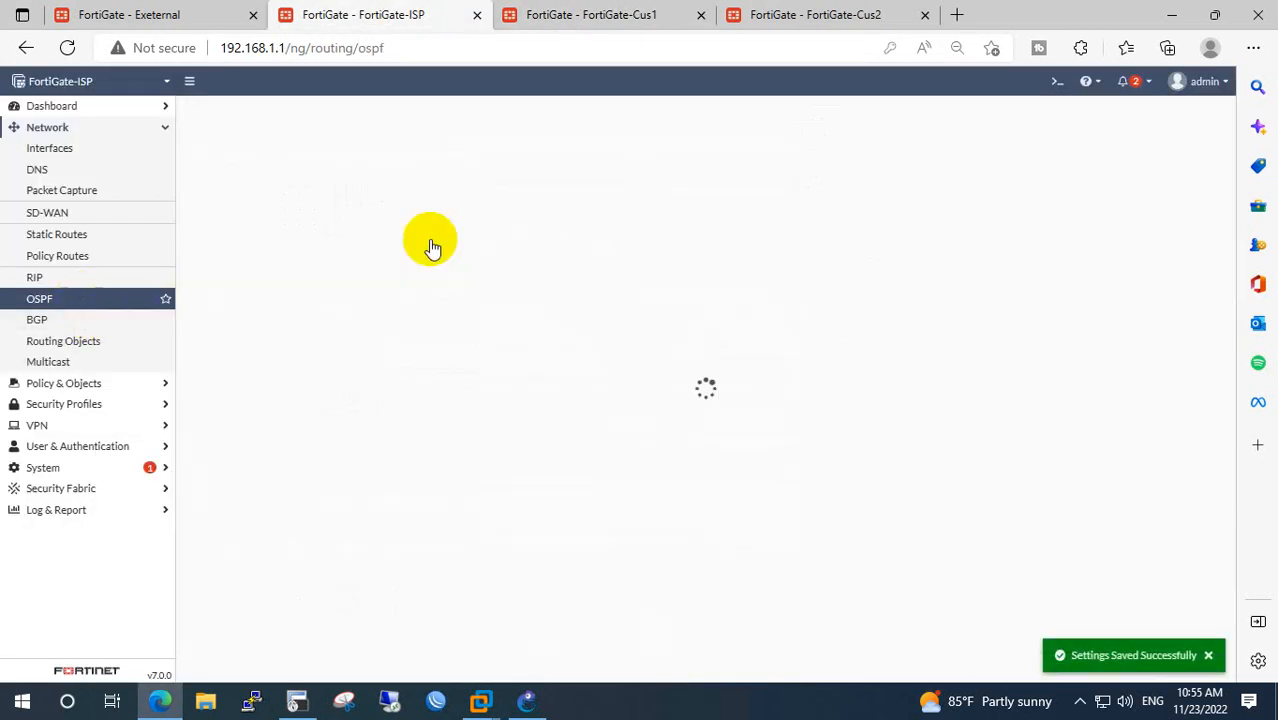
Open the FortiGate-ISP routing monitor, show Static & Dynamic routes, and examine the OSPF routes from both customers.
click(880, 187)
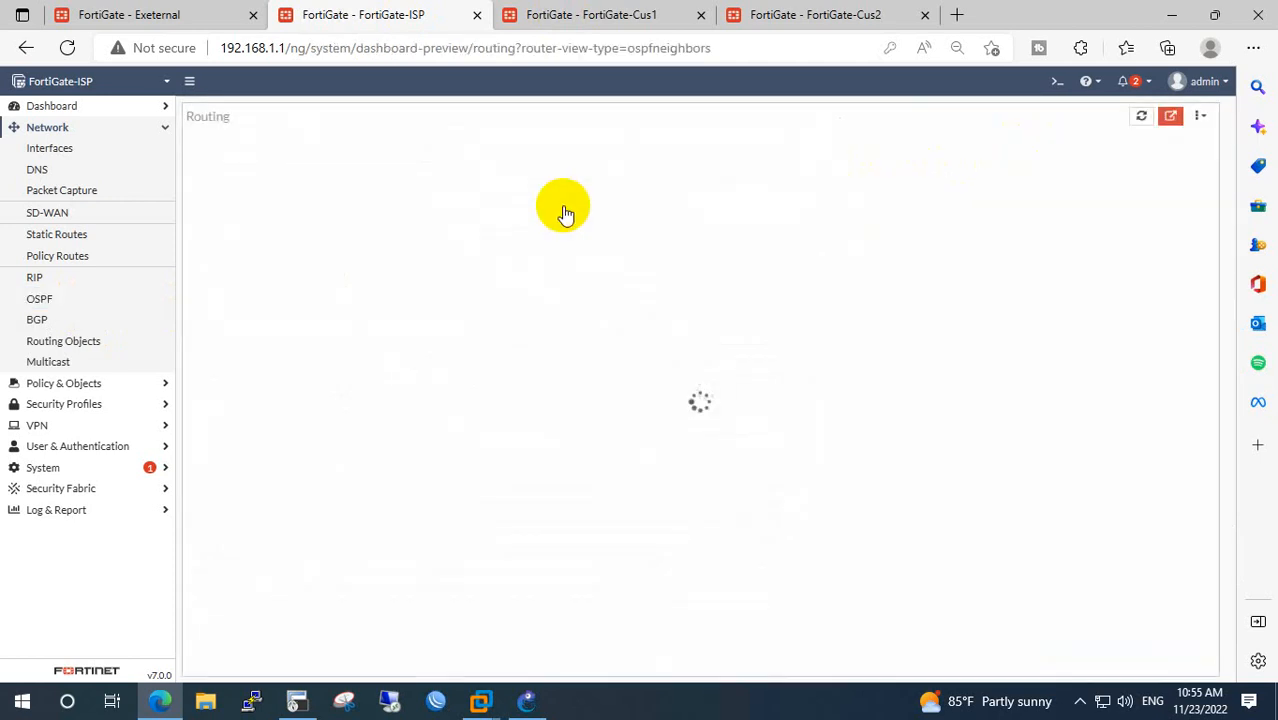
click(1100, 118)
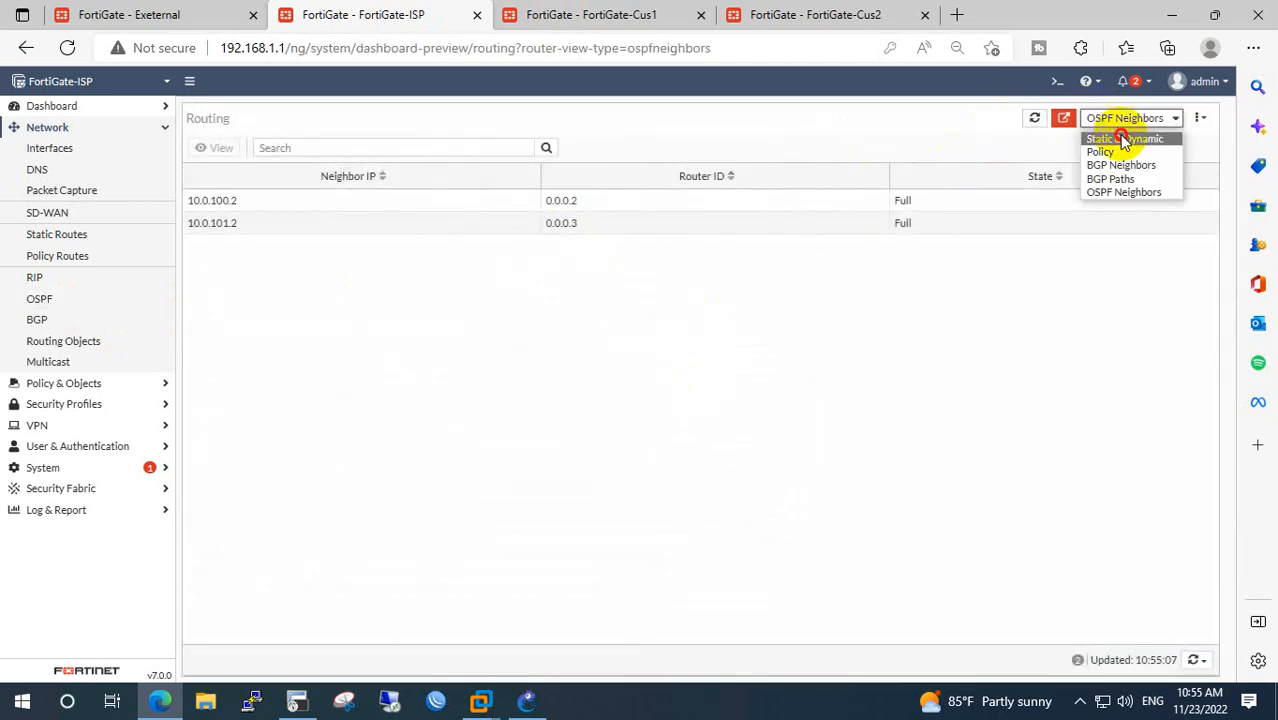
click(1122, 139)
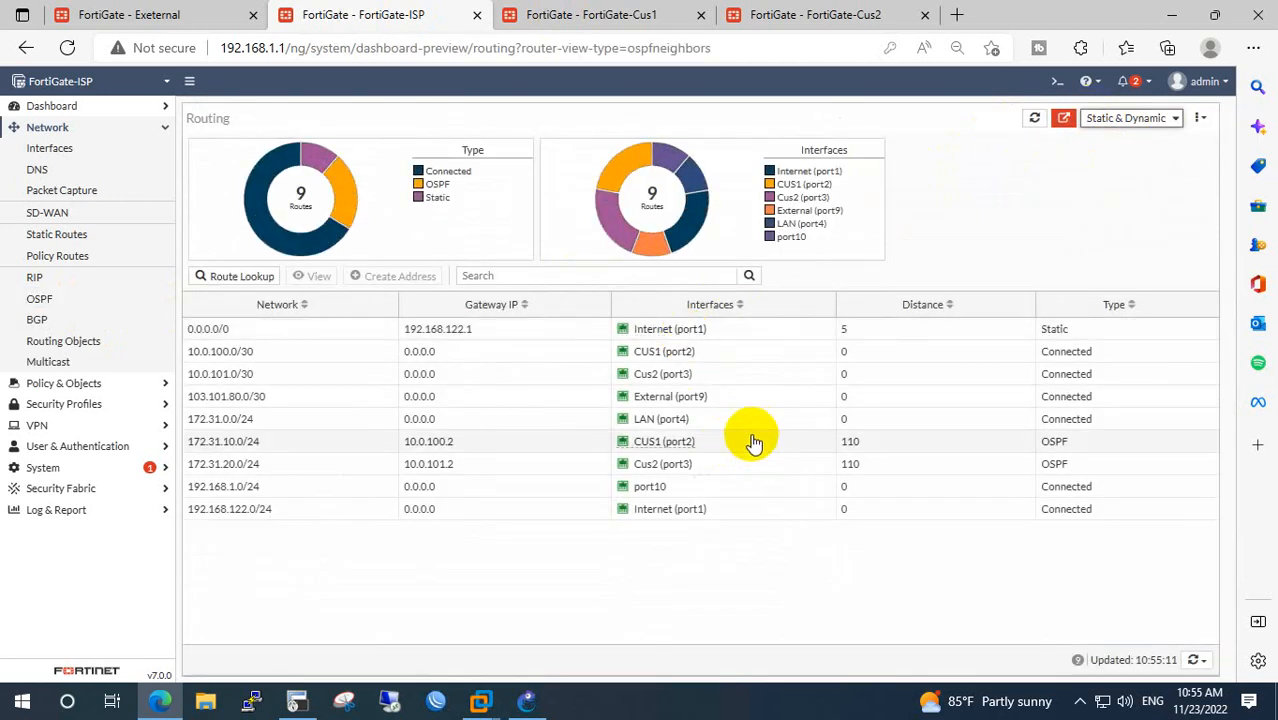
drag(1078, 466, 405, 421)
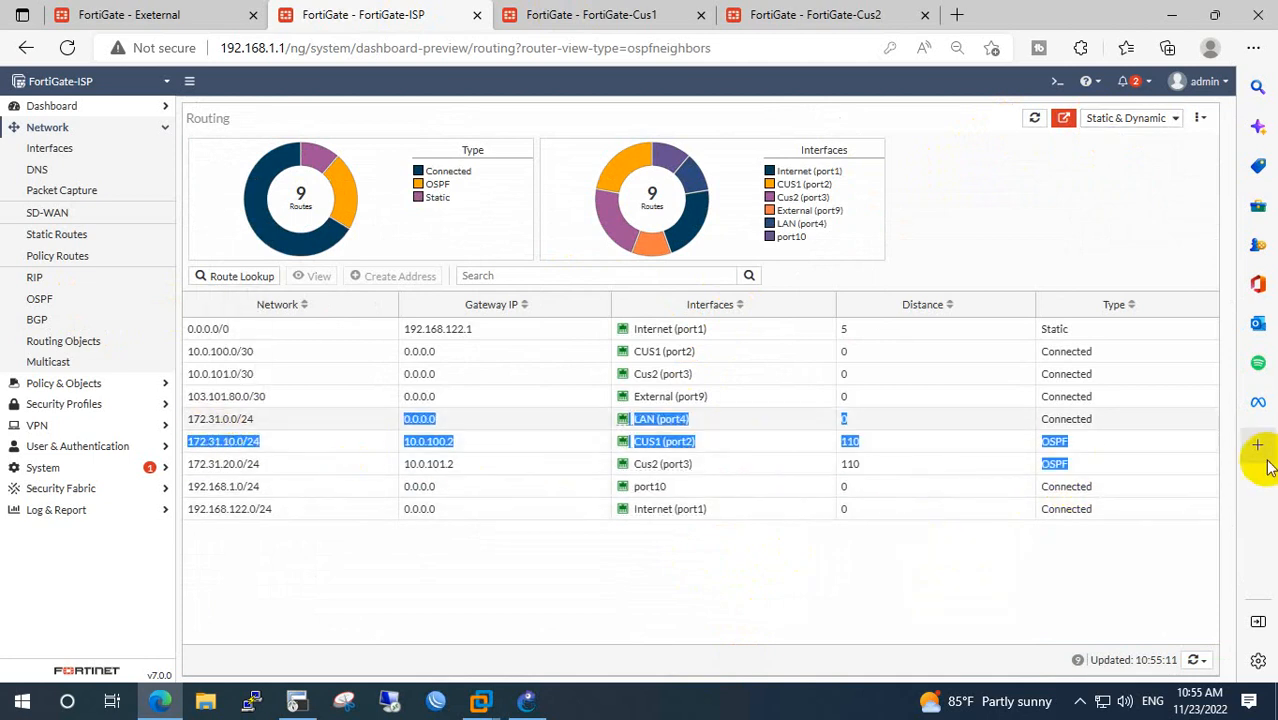
click(1098, 465)
Switch to FortiGate-Cus1 and open its network dashboard.
click(832, 16)
click(622, 12)
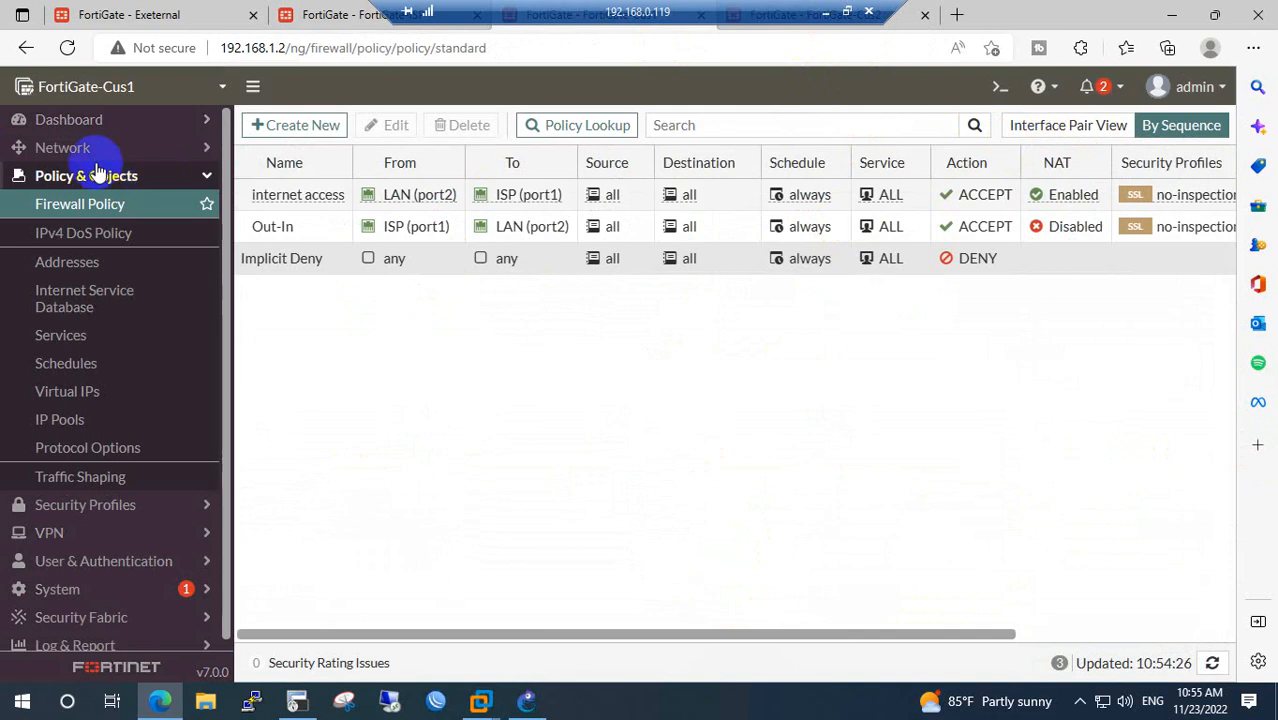
click(75, 120)
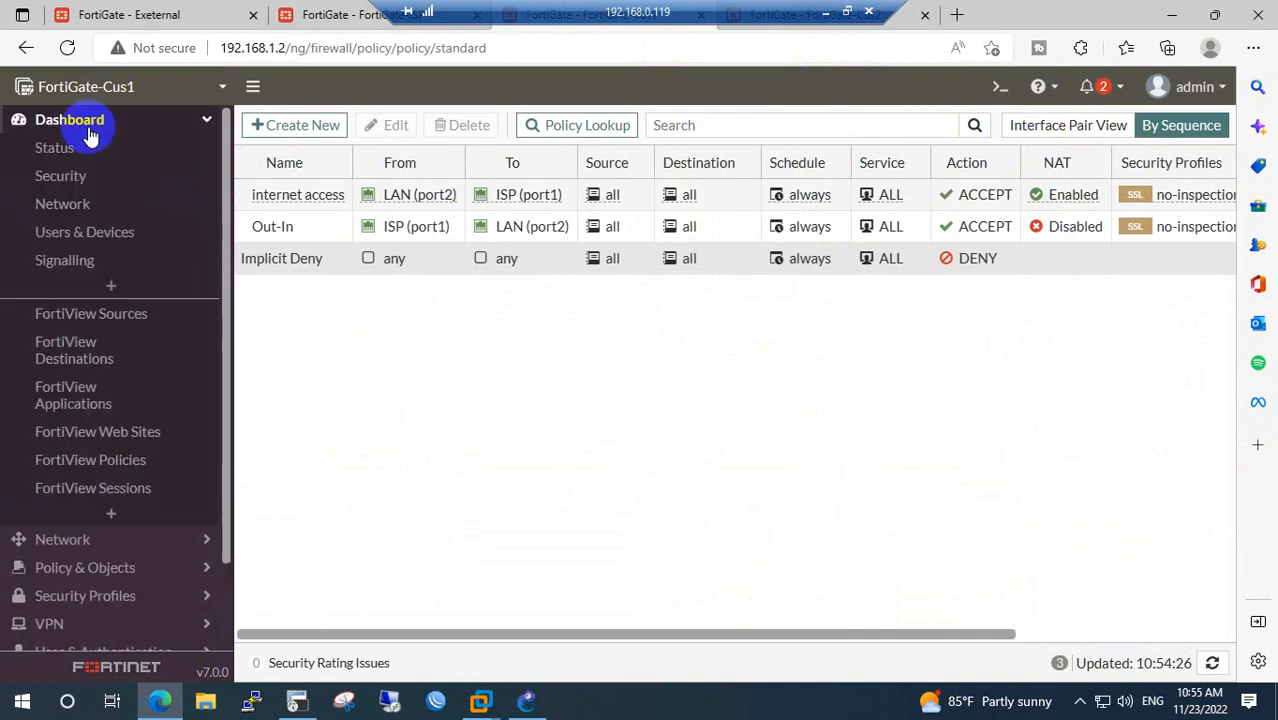
click(118, 213)
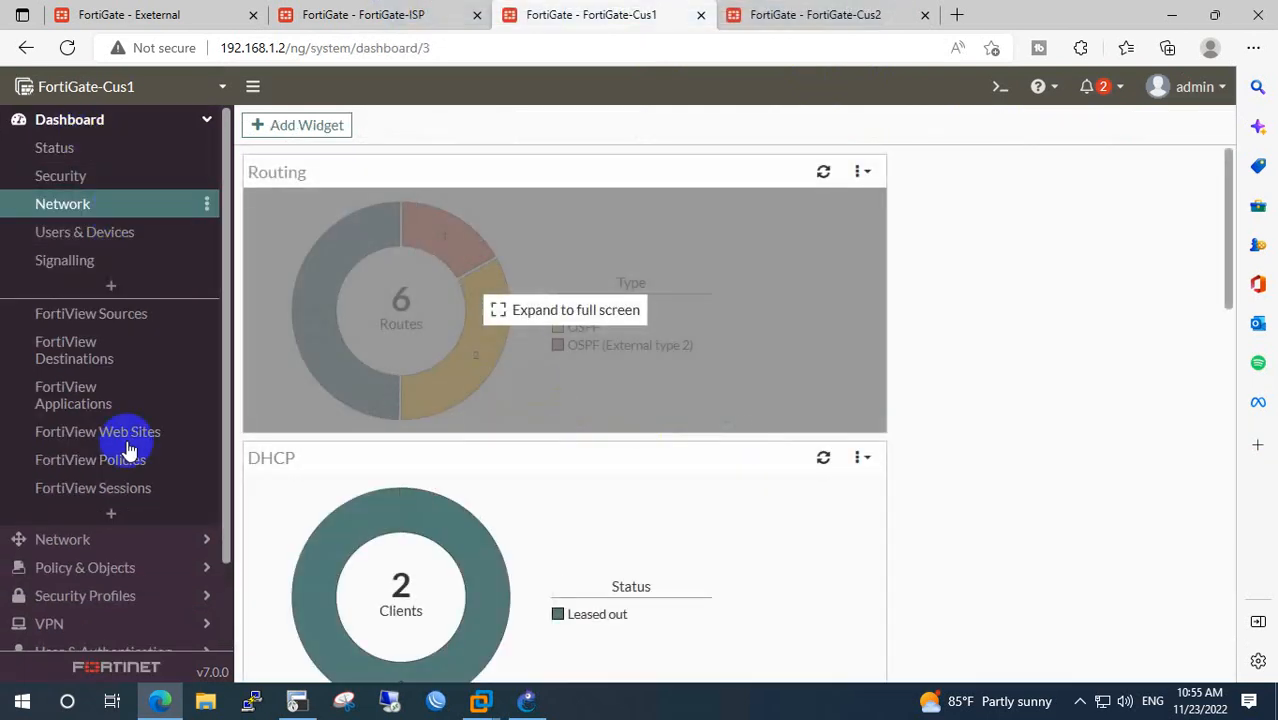
Review the policy routes, static routes and OSPF configuration on FortiGate-Cus1.
click(62, 539)
click(86, 316)
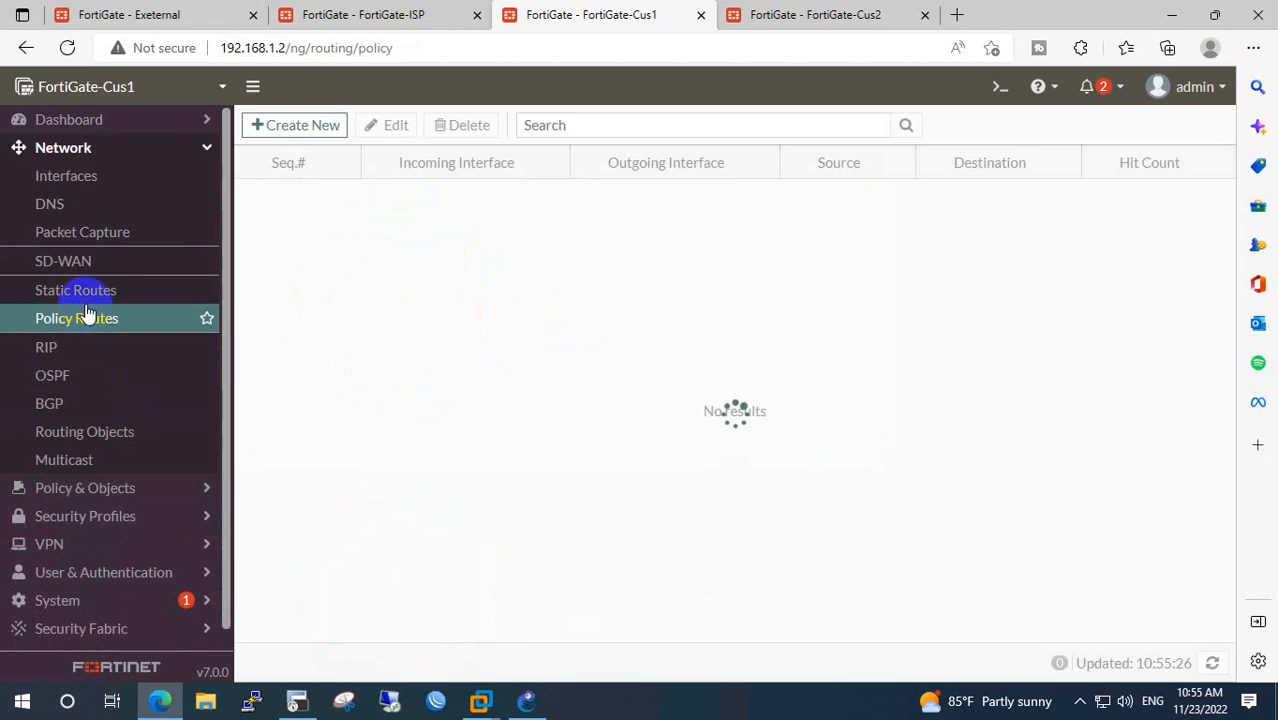
click(88, 292)
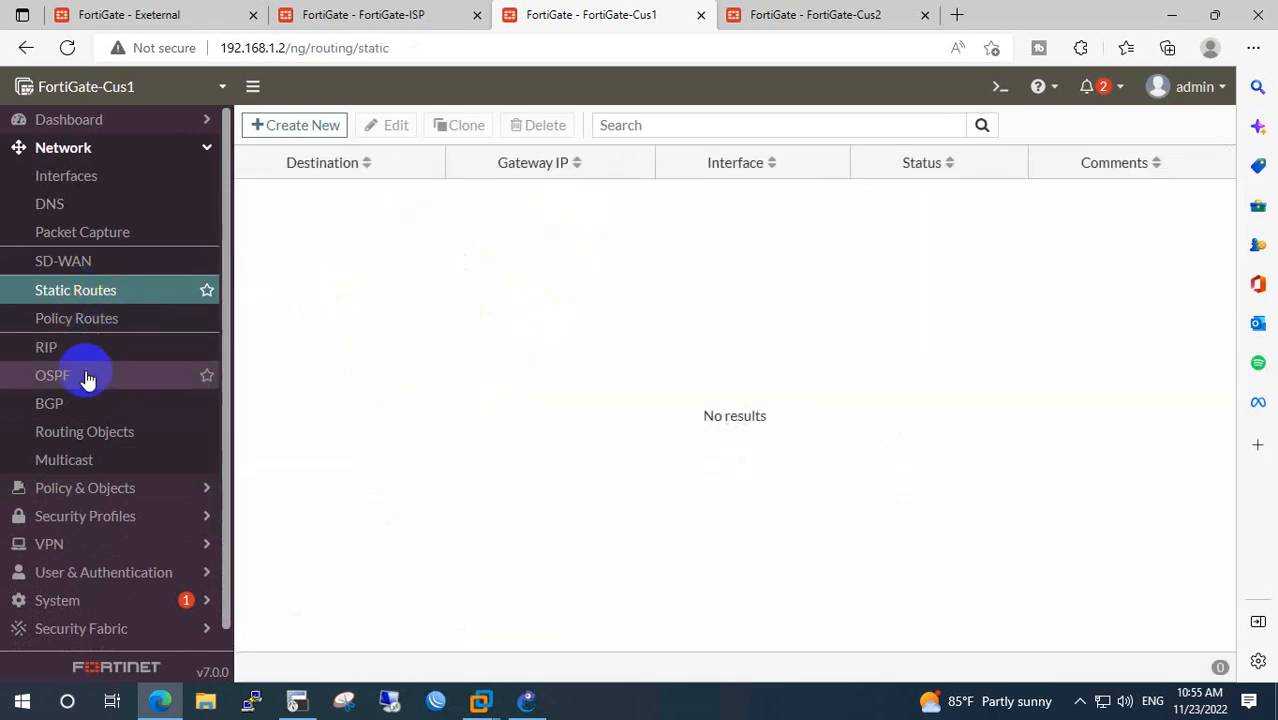
click(110, 376)
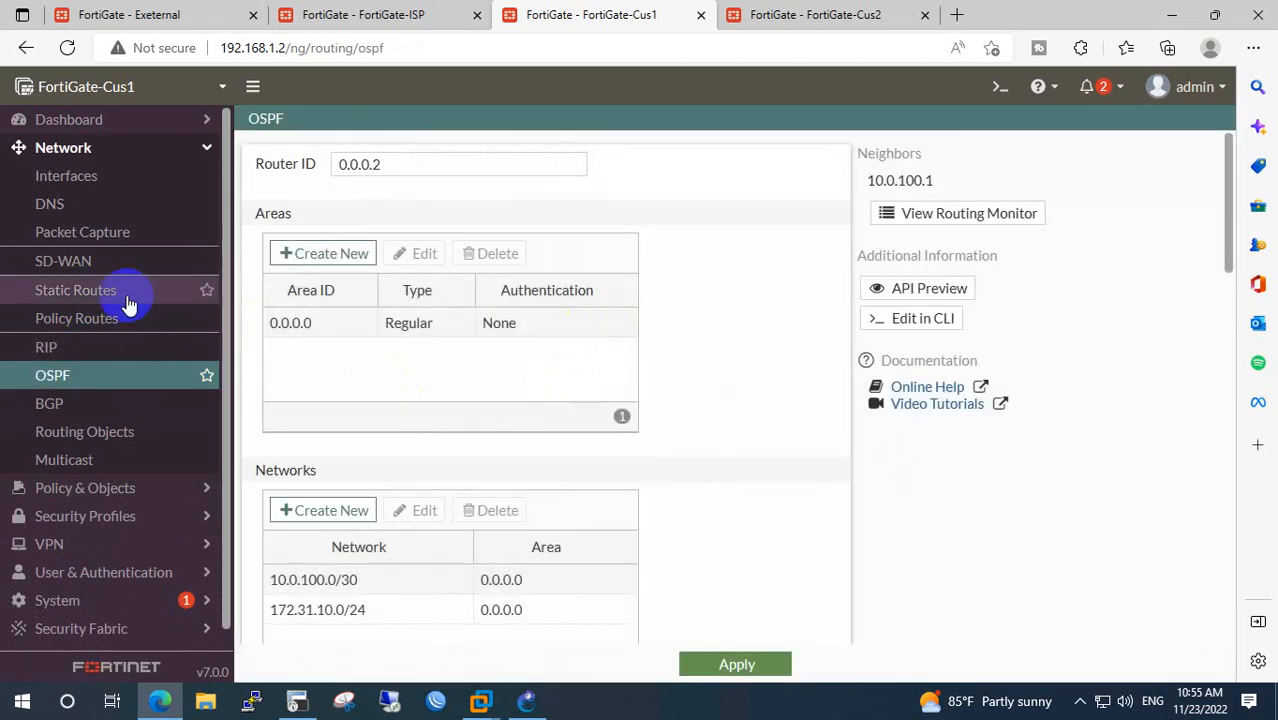
Return to the FortiGate-Cus1 network dashboard and expand the Routing widget to examine the learned routes.
click(104, 122)
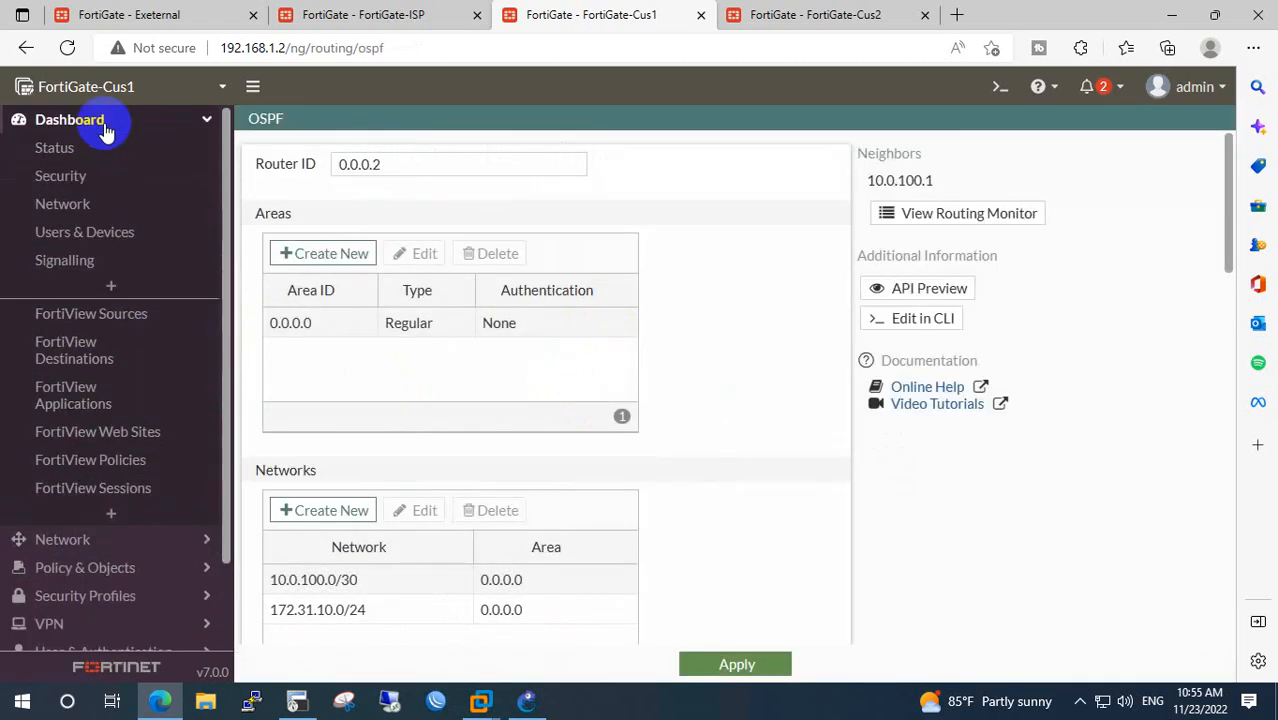
click(100, 206)
click(766, 347)
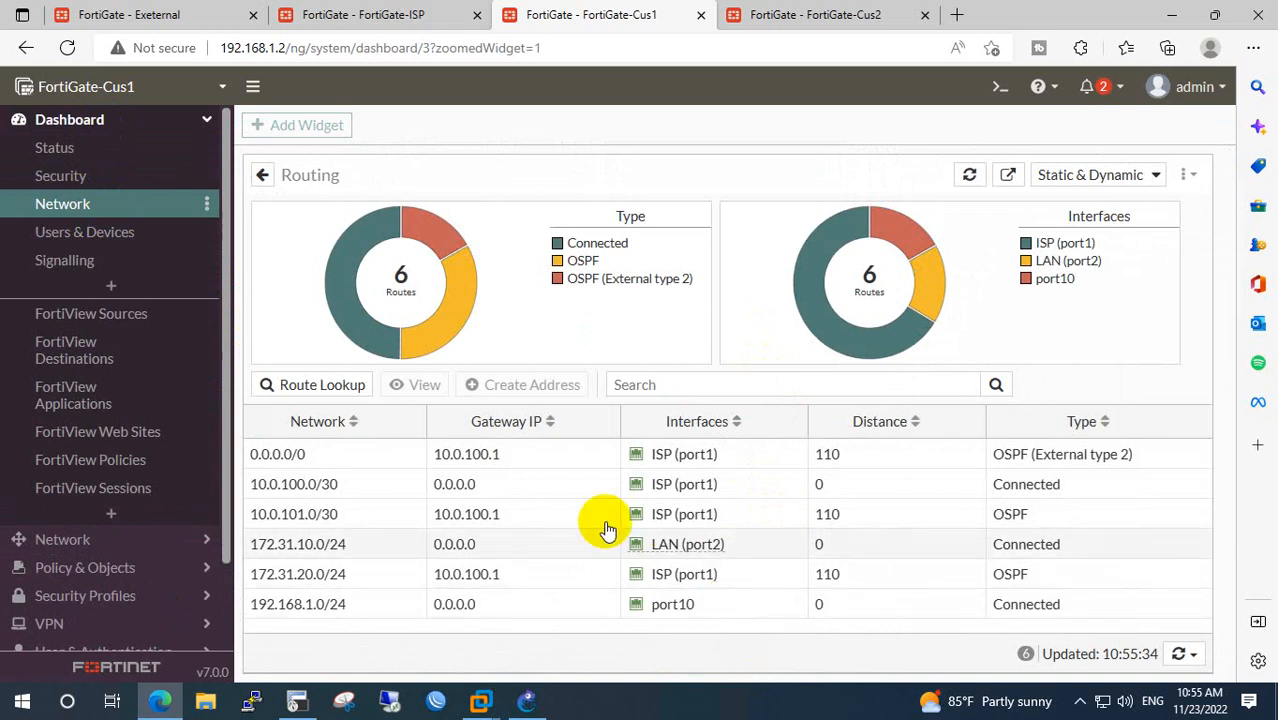
Minimize the browser, review the External RIP site in the GNS3 topology, and minimize the remote desktop session.
click(1171, 14)
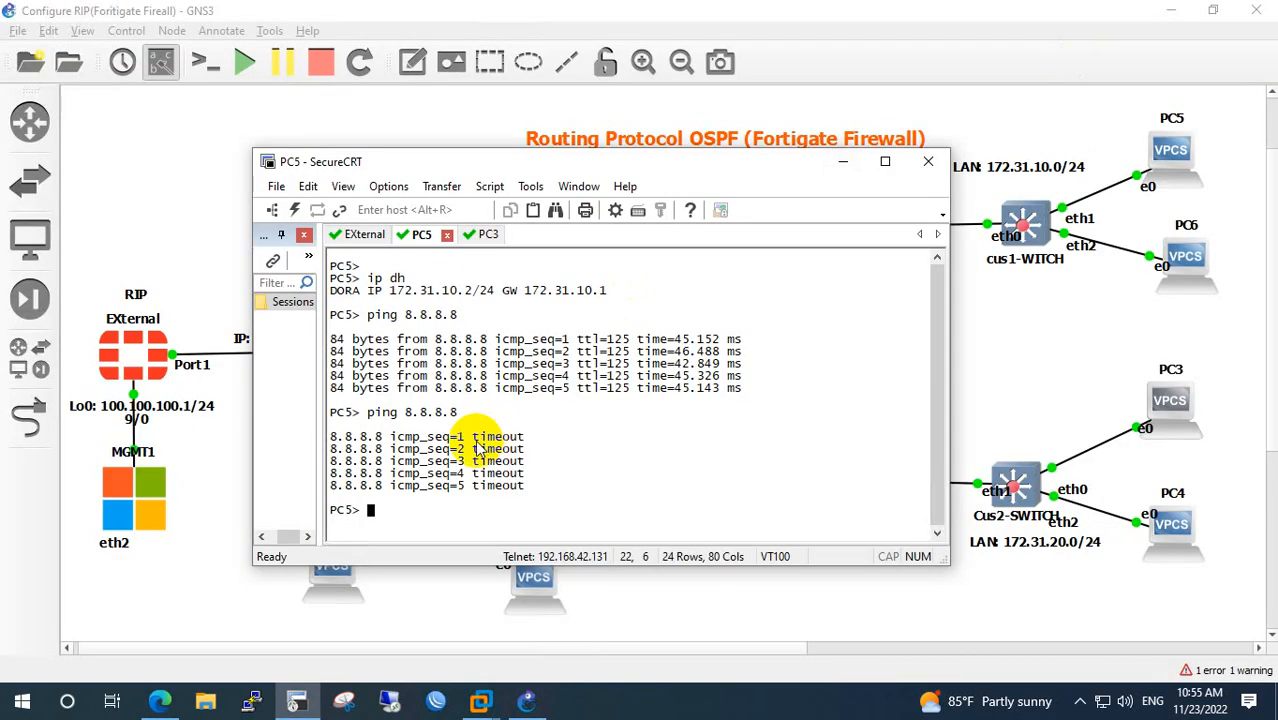
click(222, 435)
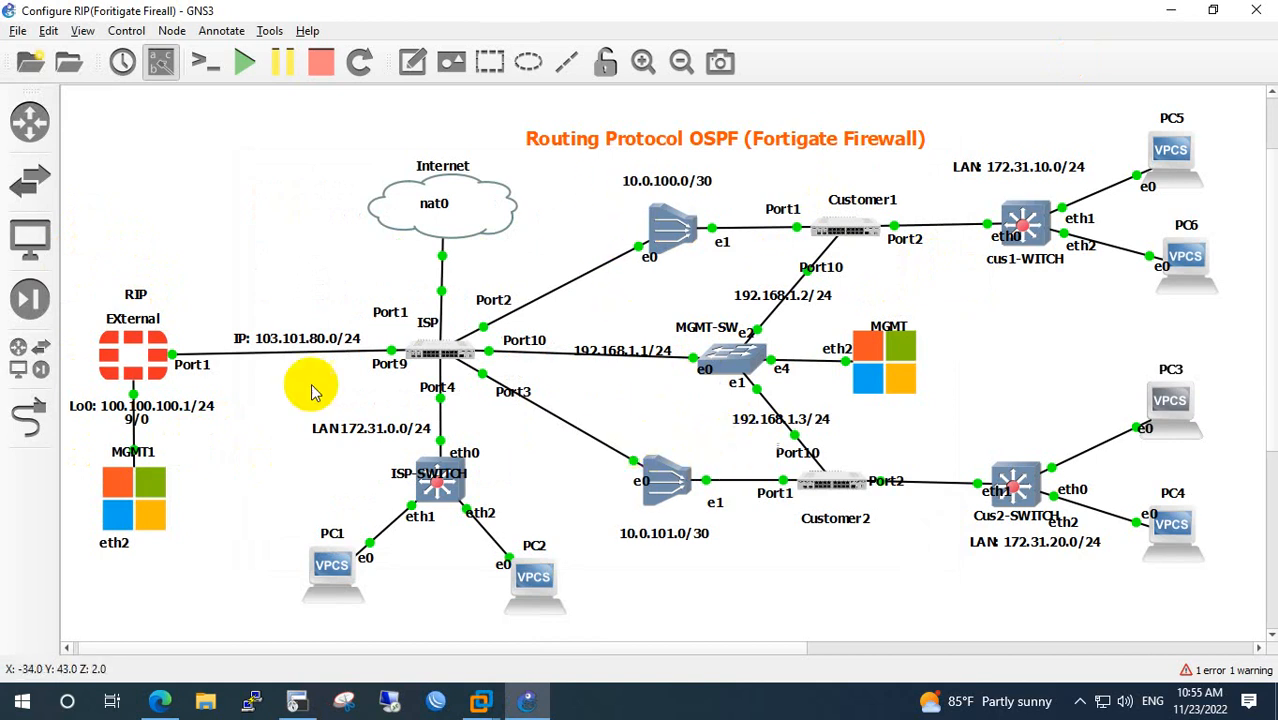
drag(96, 242, 230, 598)
click(253, 557)
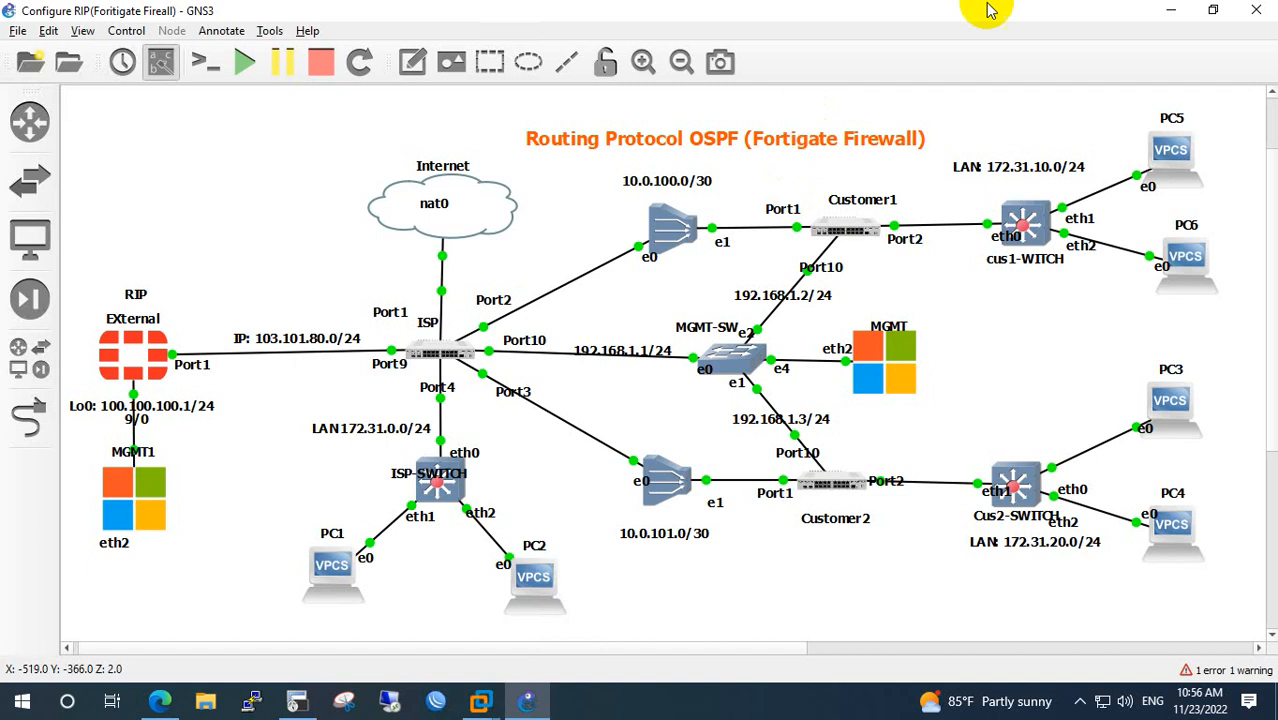
mouse_move(866, 8)
click(824, 11)
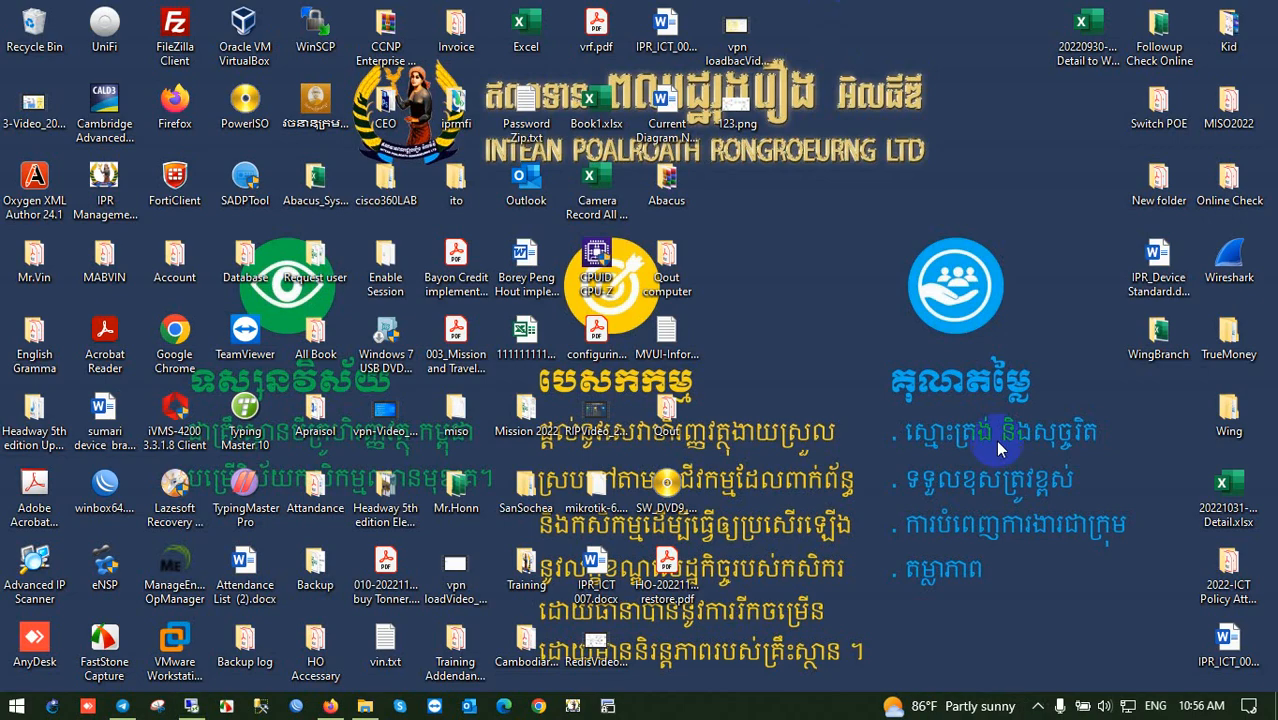